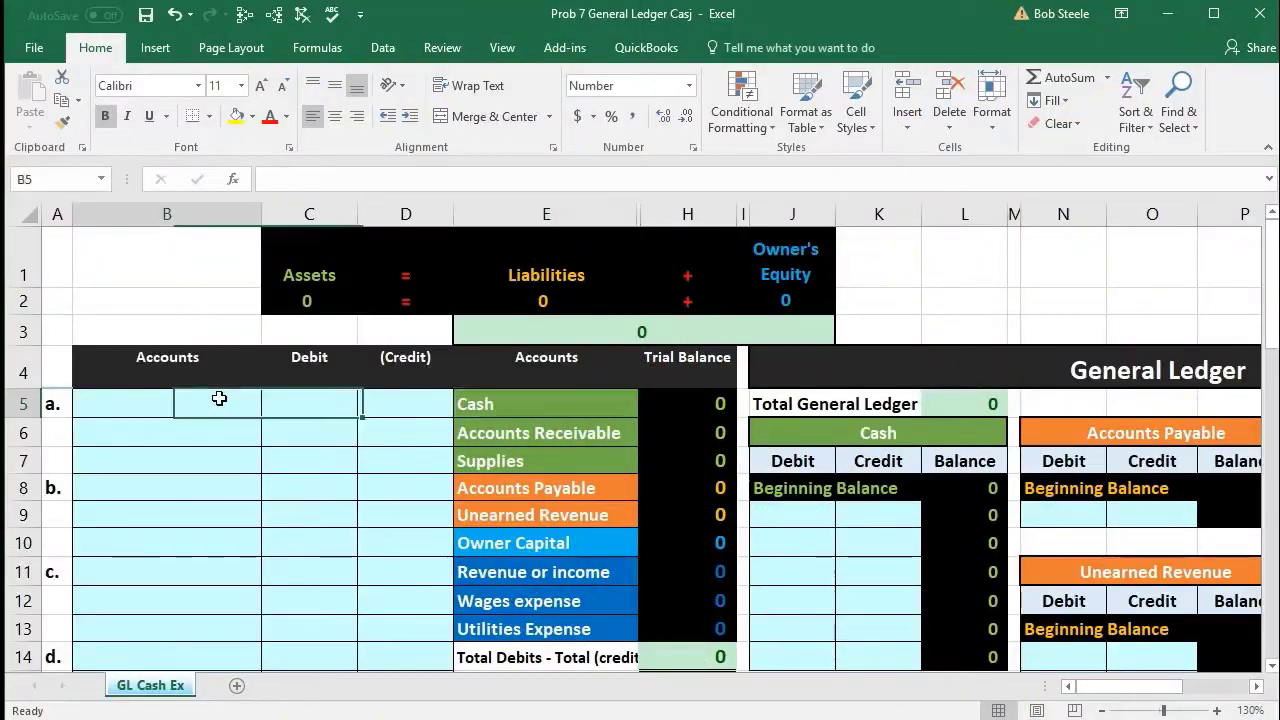
# Examine the worksheet's journal entry area and the trial balance accounts from Cash through Wages expense.
pyautogui.moveTo(333, 396); pyautogui.dragTo(393, 422)
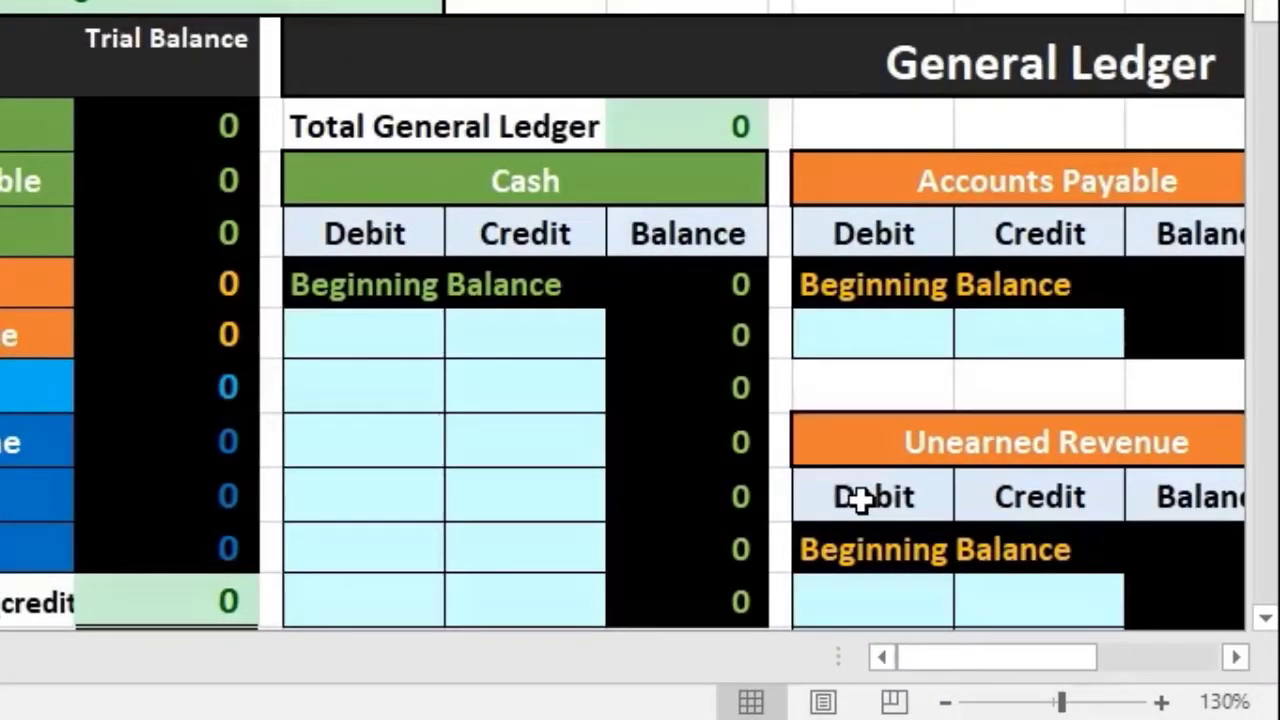
pyautogui.scroll(-2, 977, 558)
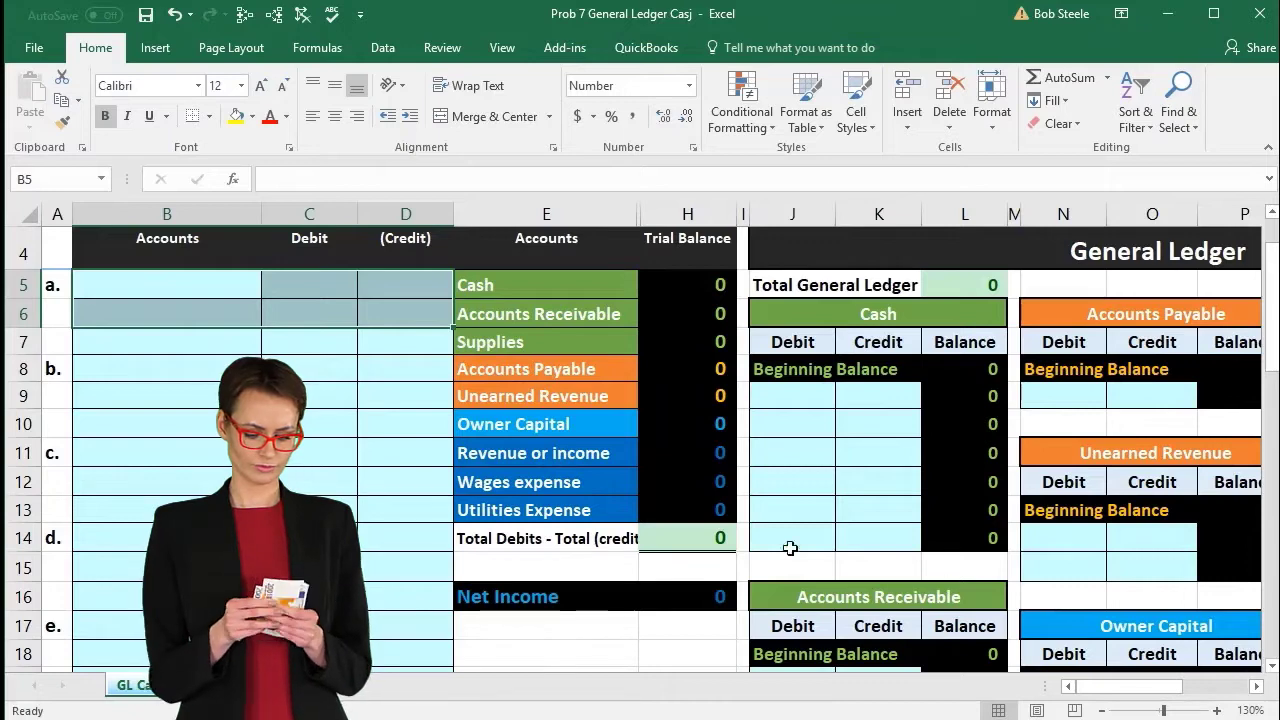
pyautogui.click(356, 412)
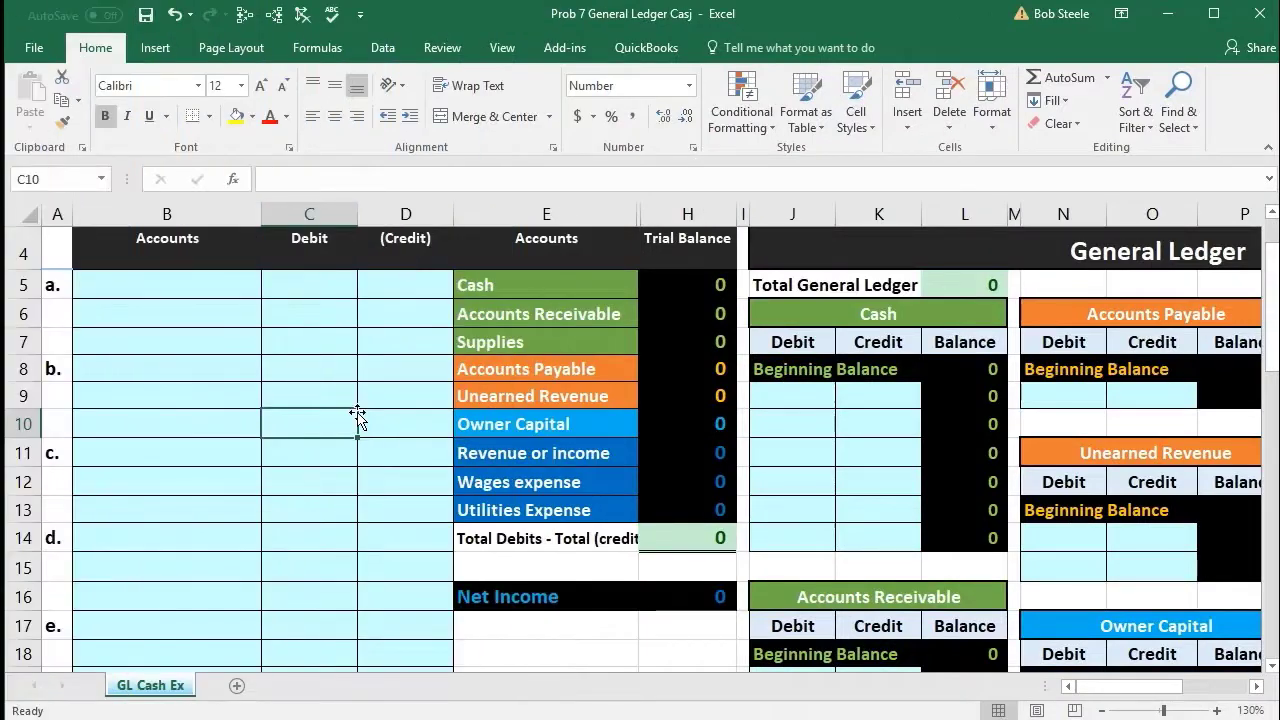
pyautogui.scroll(1, 330, 418)
pyautogui.moveTo(191, 404); pyautogui.dragTo(371, 437)
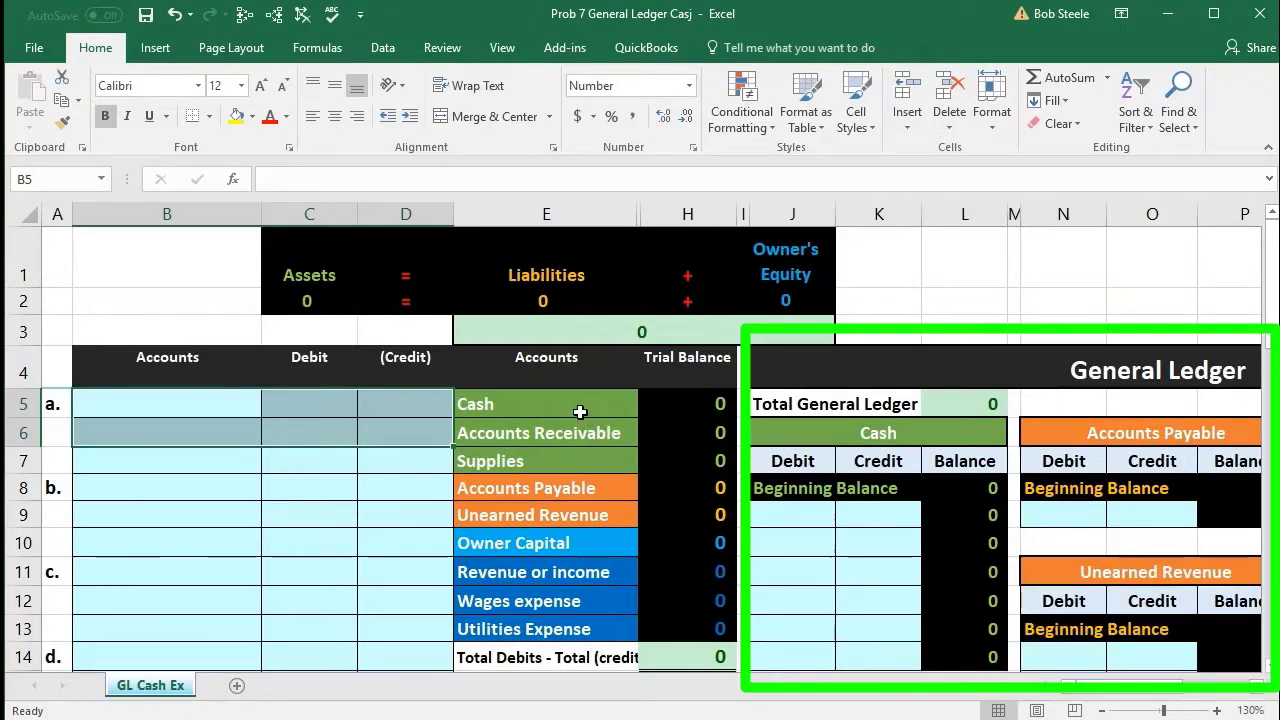
pyautogui.moveTo(580, 411); pyautogui.dragTo(573, 495)
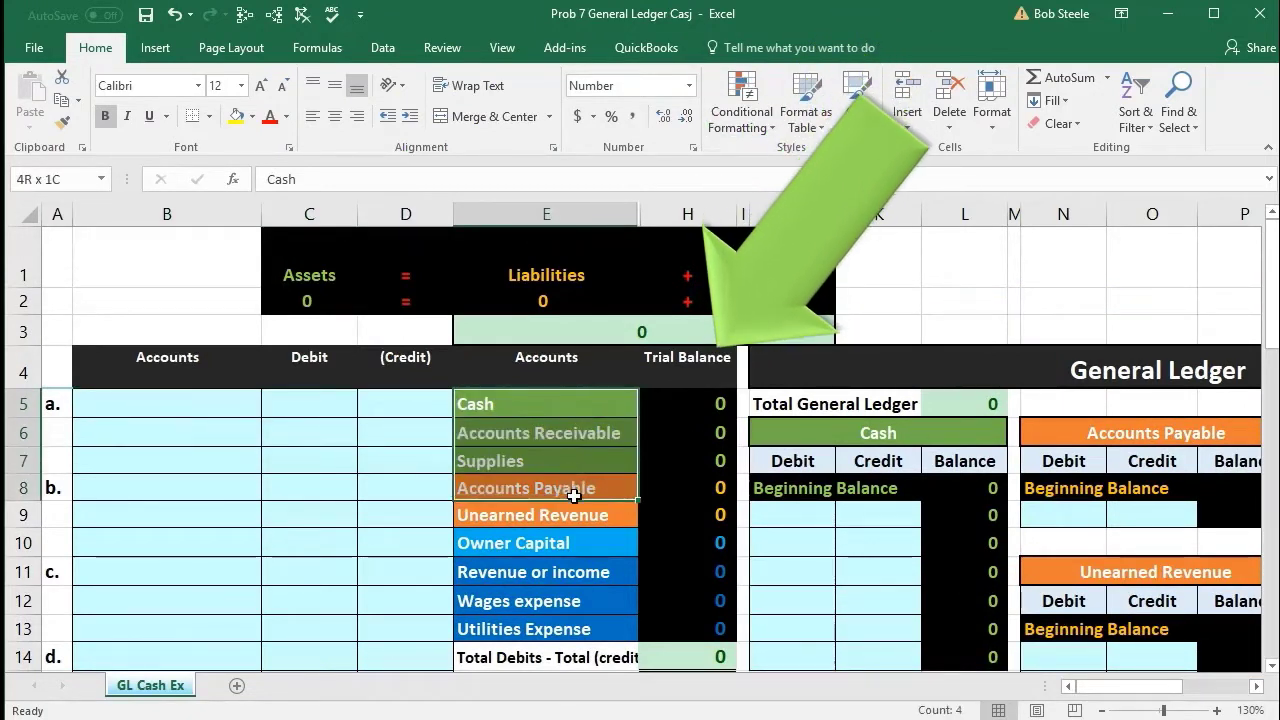
pyautogui.moveTo(580, 595); pyautogui.dragTo(580, 600)
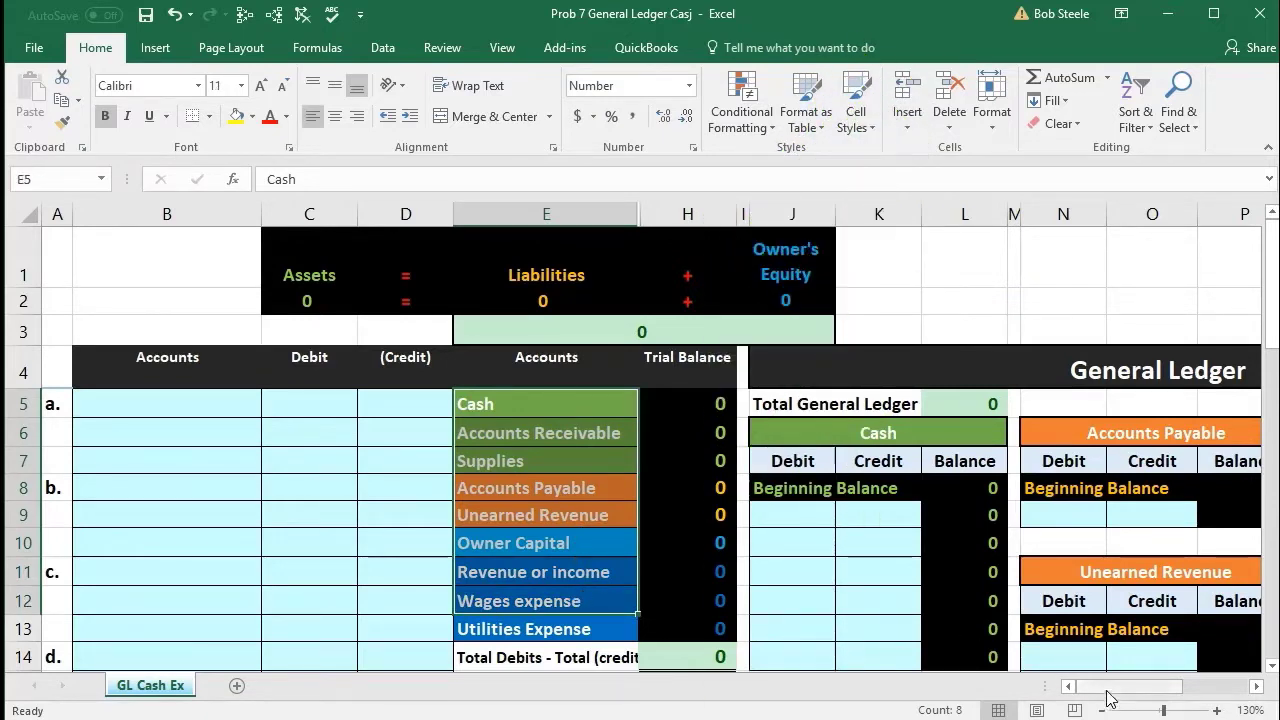
# Look over the general ledger accounts across the worksheet, from Cash to Revenue or income and Utilities Expense.
pyautogui.moveTo(1110, 690); pyautogui.dragTo(1135, 690)
pyautogui.scroll(-2, 969, 583)
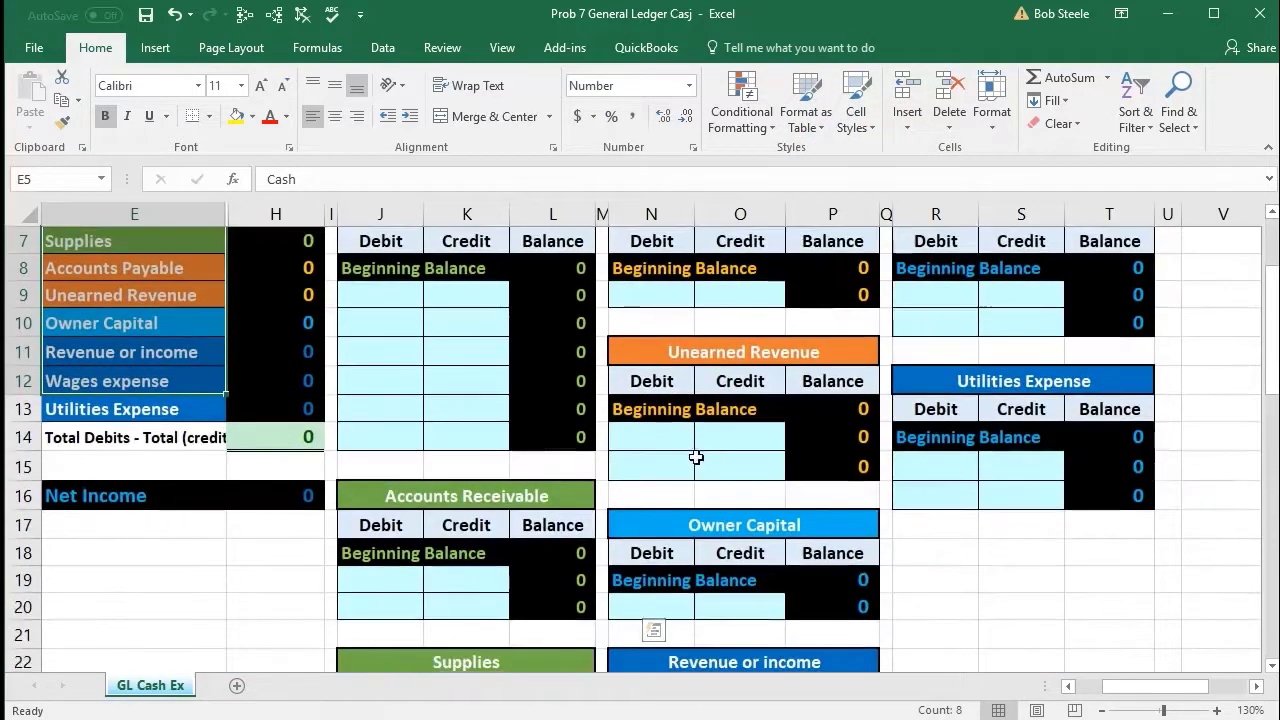
pyautogui.scroll(1, 696, 457)
pyautogui.scroll(-1, 487, 431)
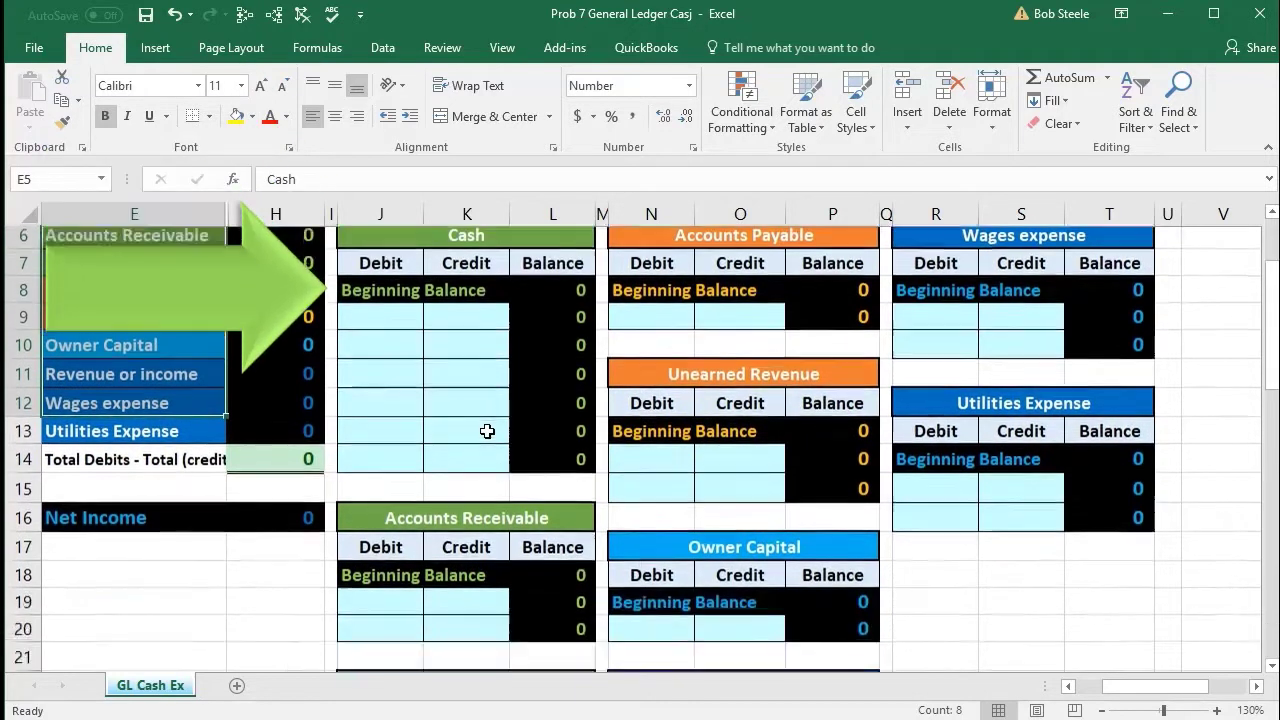
pyautogui.scroll(-1, 487, 431)
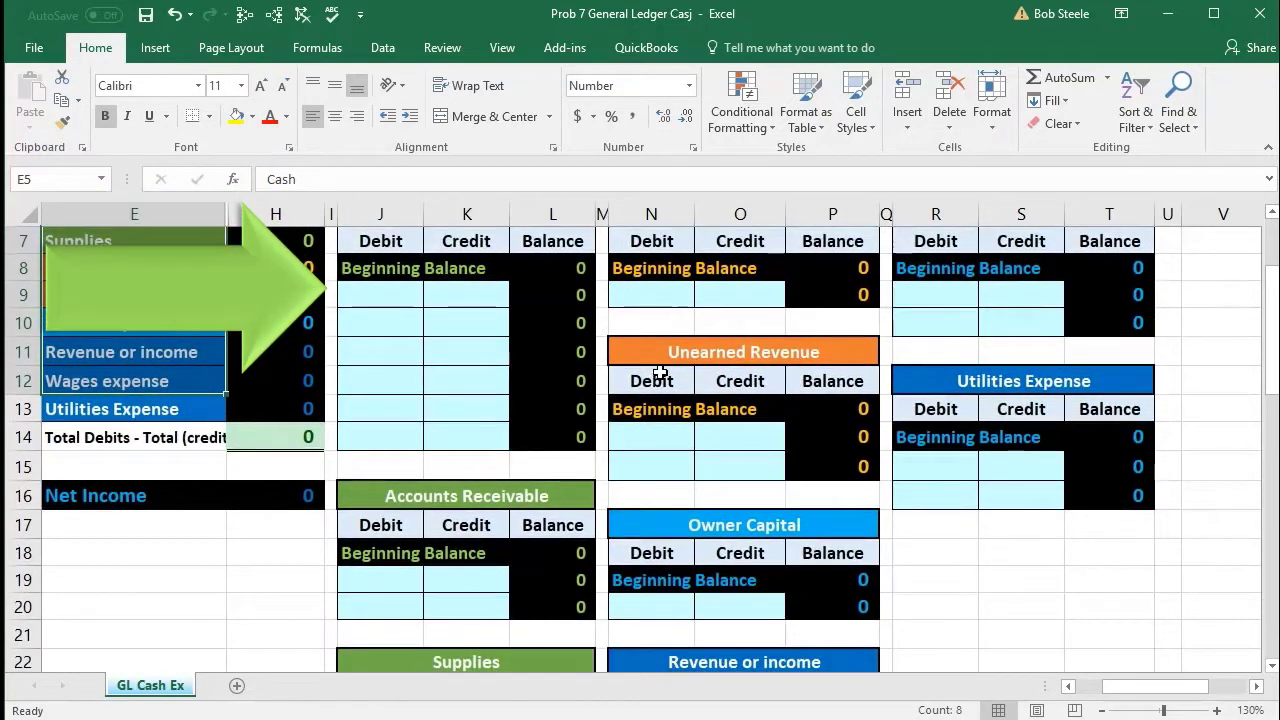
pyautogui.scroll(-6, 703, 527)
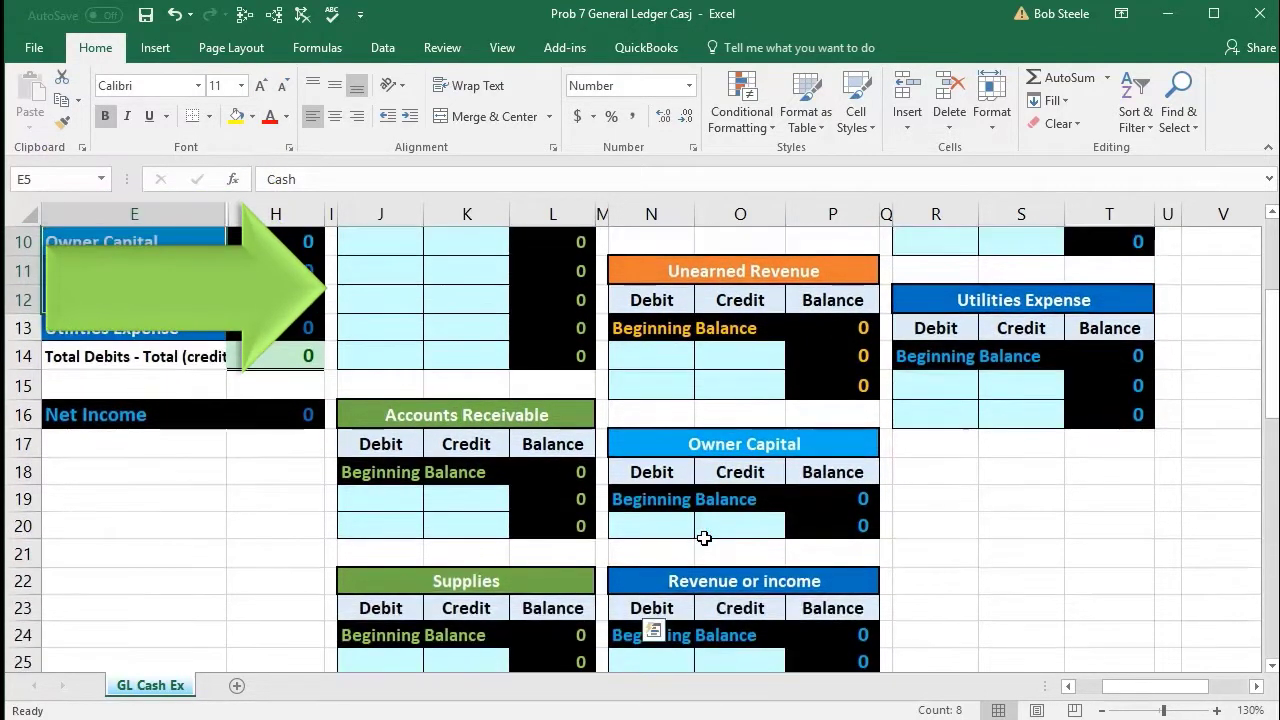
pyautogui.scroll(3, 703, 538)
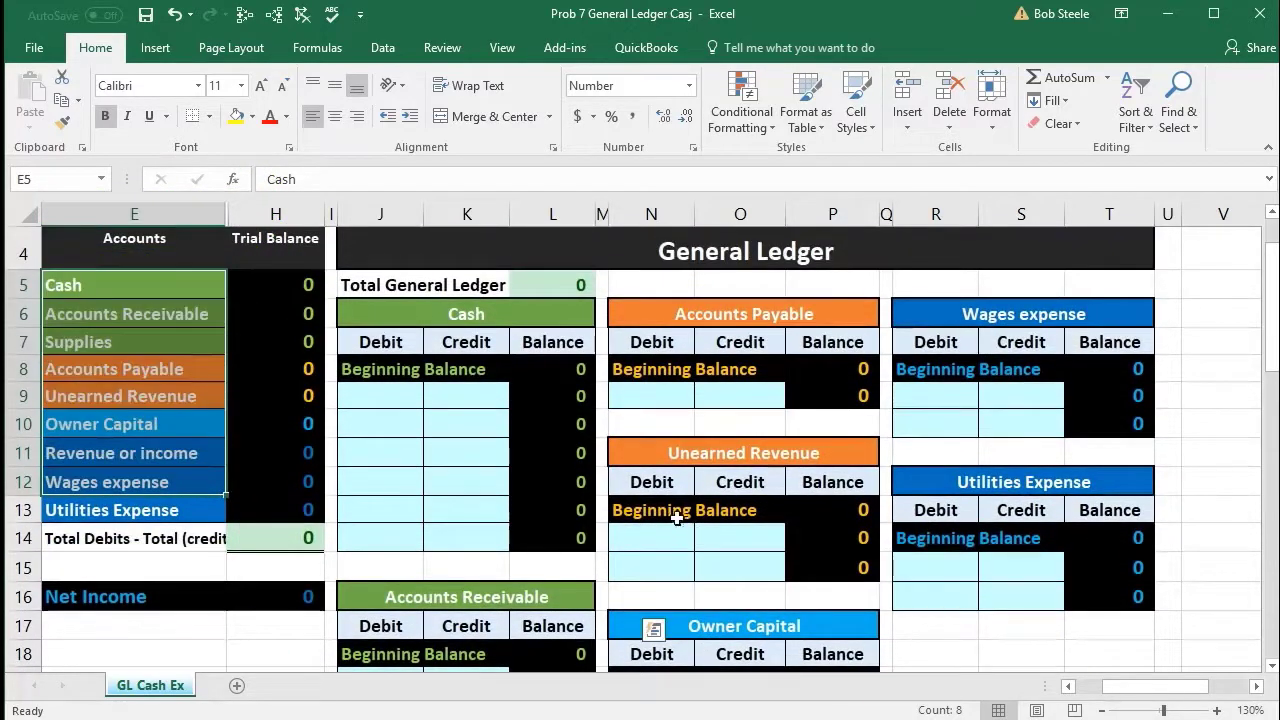
# Compare the Cash line of the trial balance with the Cash ledger account's debit, credit and balance columns.
pyautogui.click(425, 315)
pyautogui.click(155, 294)
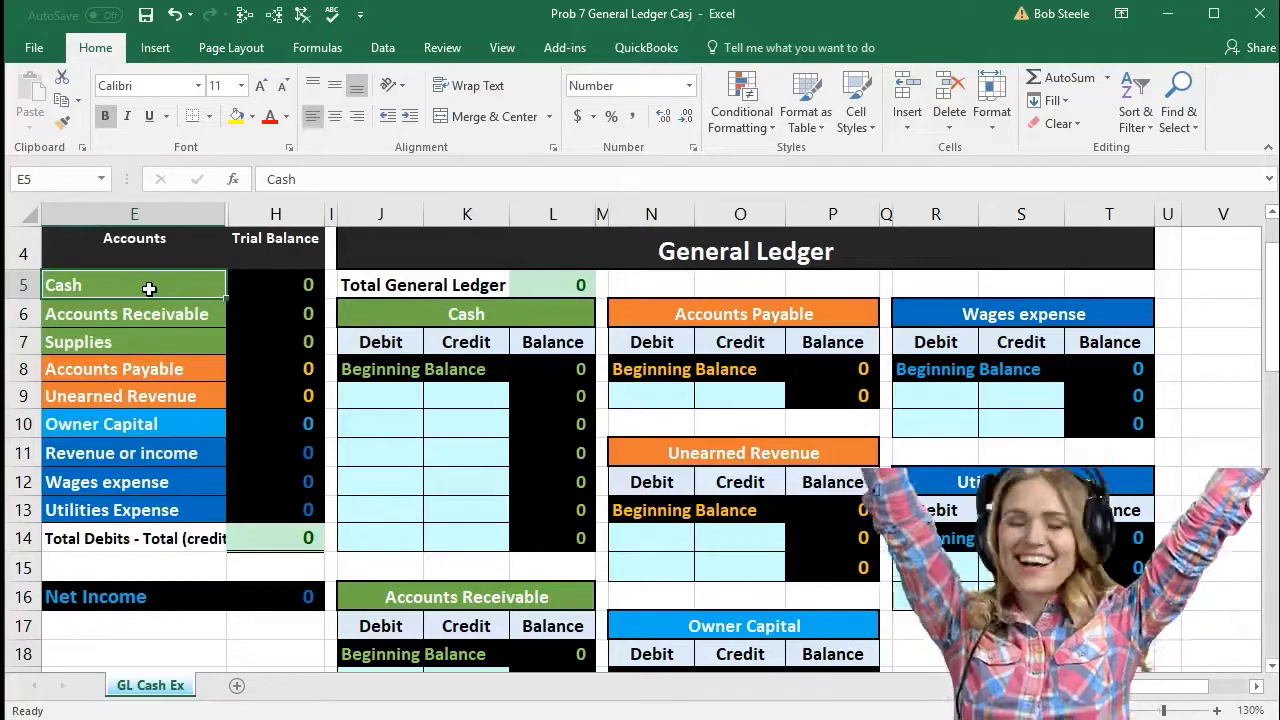
pyautogui.click(451, 340)
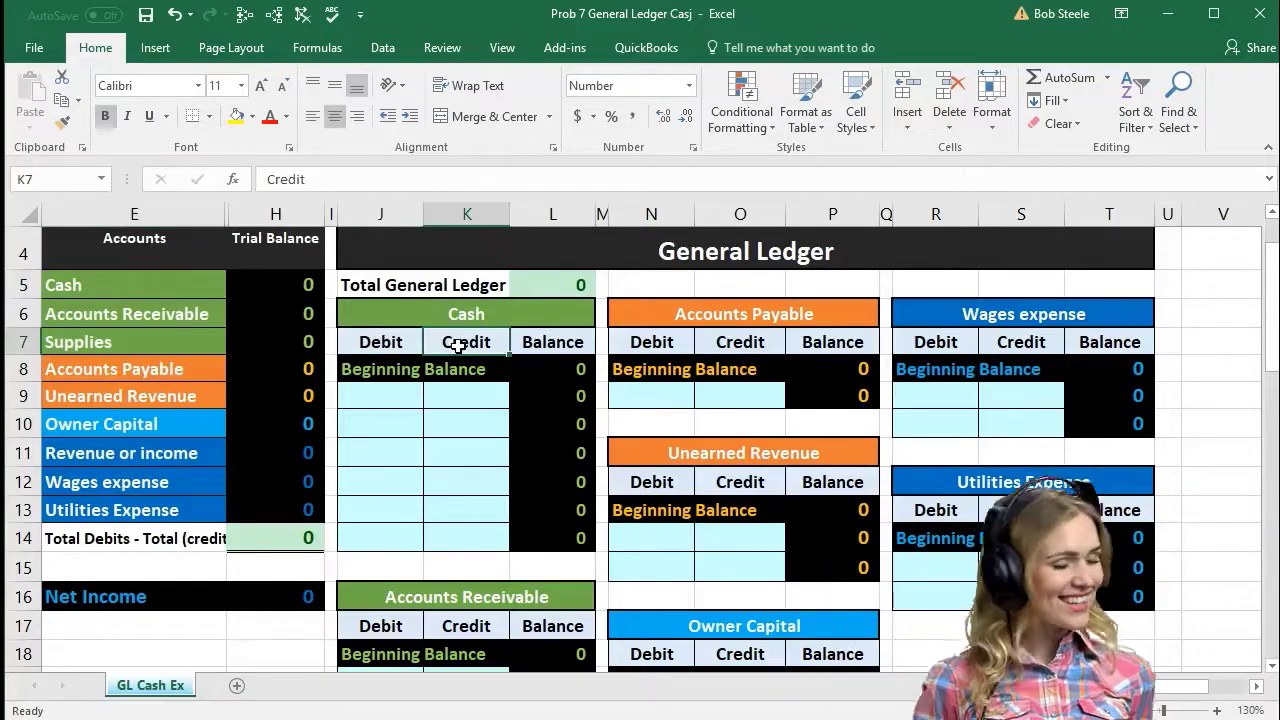
pyautogui.click(538, 347)
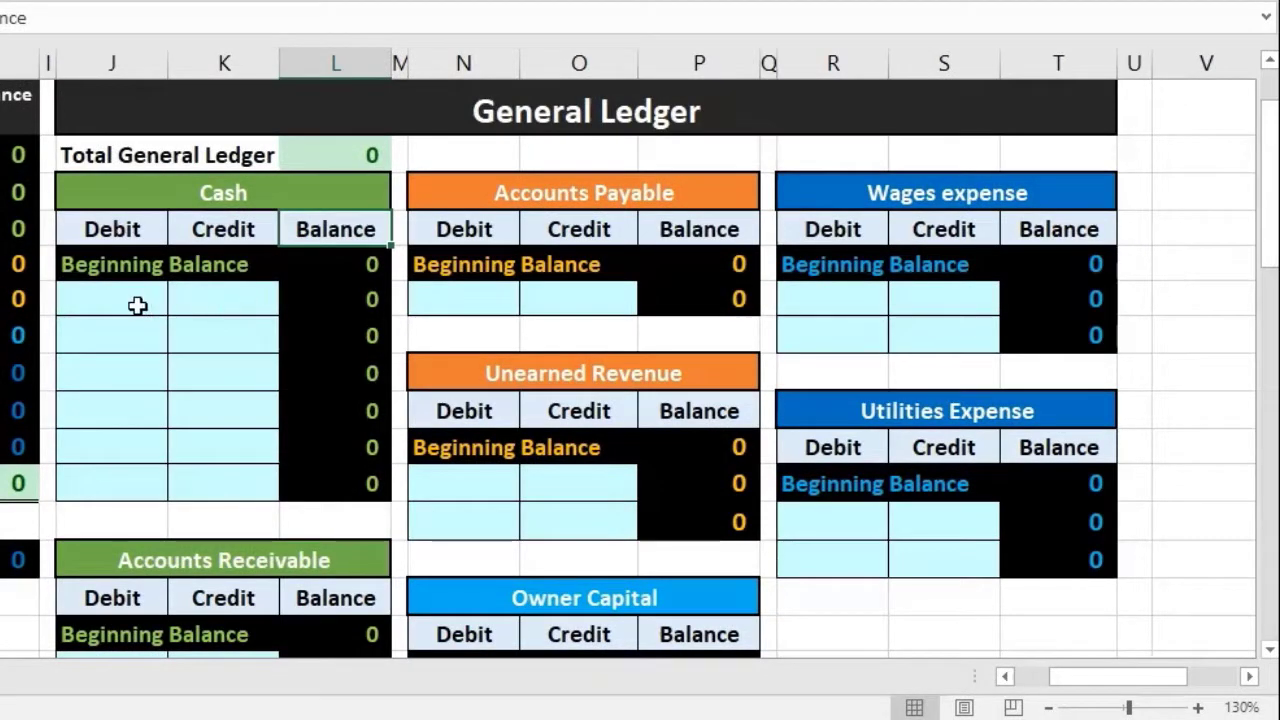
pyautogui.moveTo(137, 305); pyautogui.dragTo(214, 440)
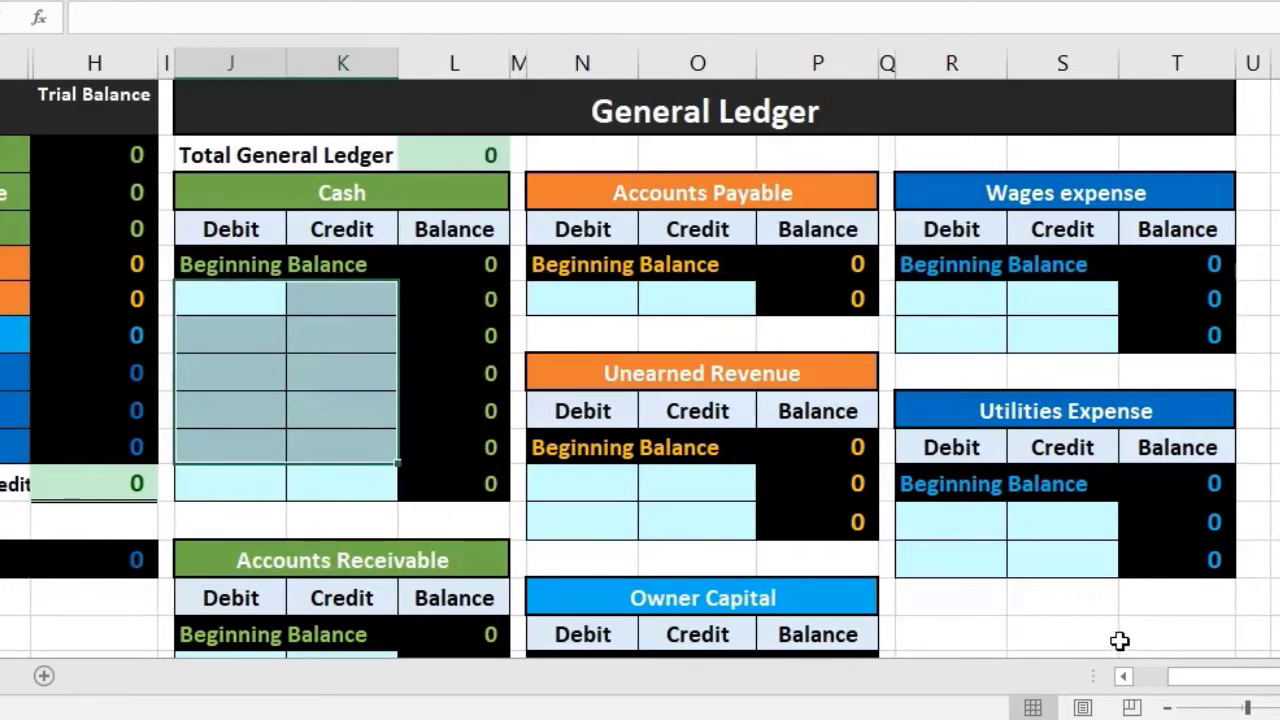
pyautogui.moveTo(1198, 677); pyautogui.dragTo(1198, 677)
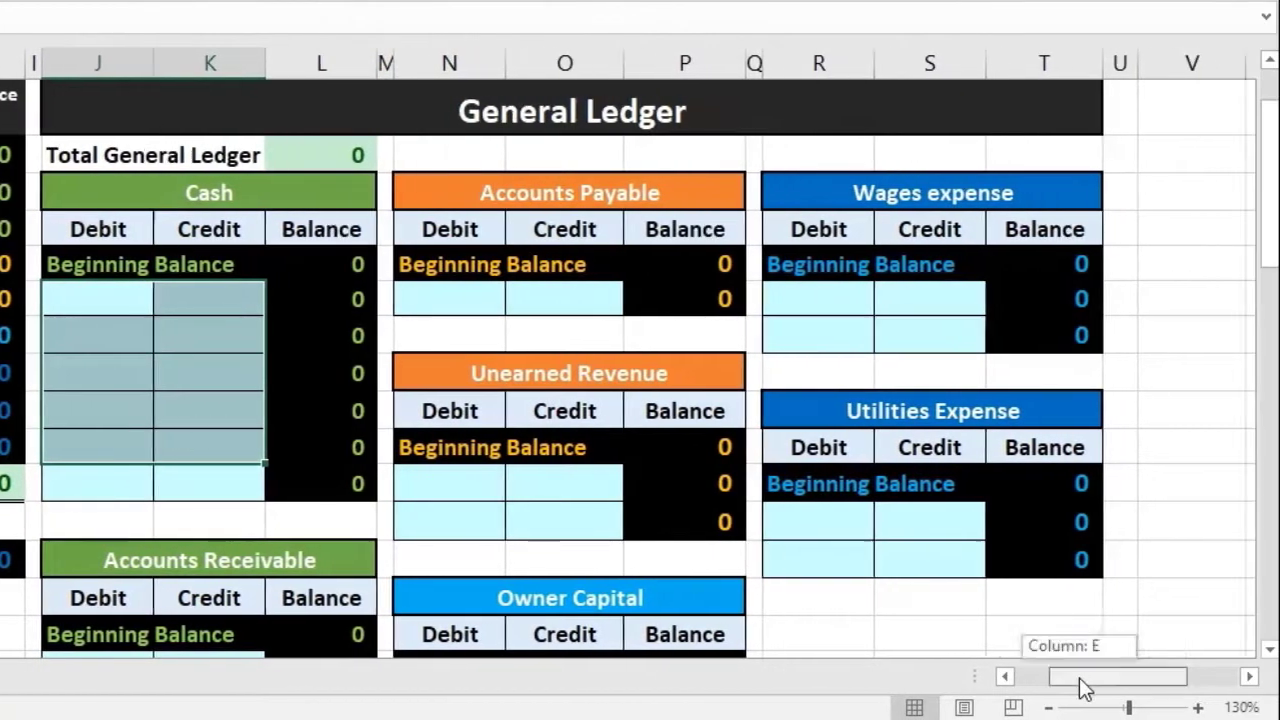
pyautogui.moveTo(1079, 678); pyautogui.dragTo(1042, 686)
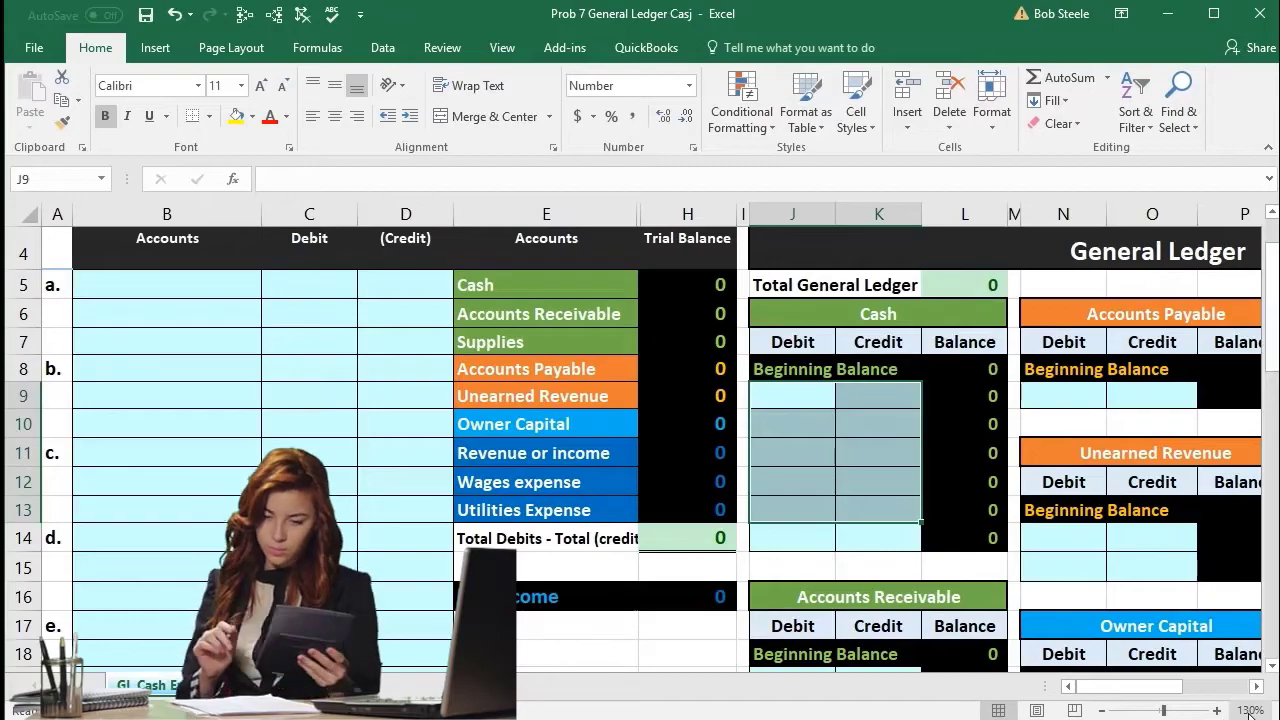
# Read activity a, then copy Cash from the accounts list into B5 without its source formatting.
pyautogui.click(372, 525)
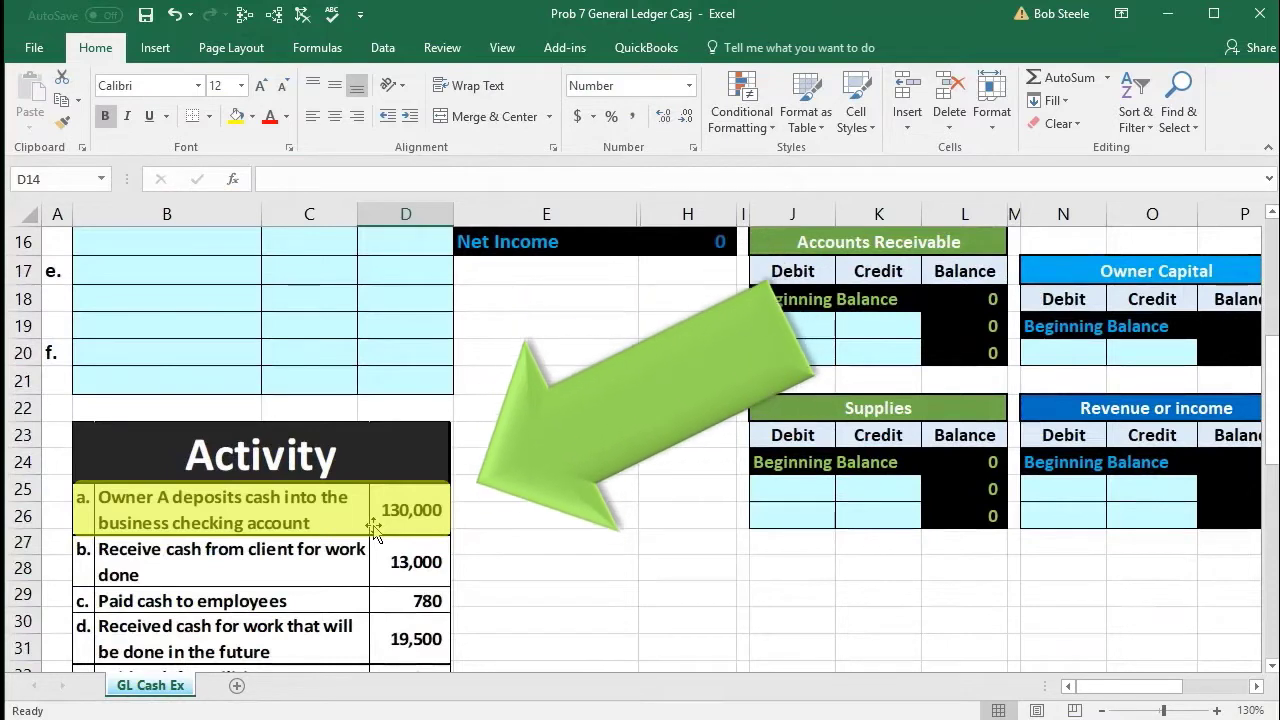
pyautogui.scroll(4, 373, 530)
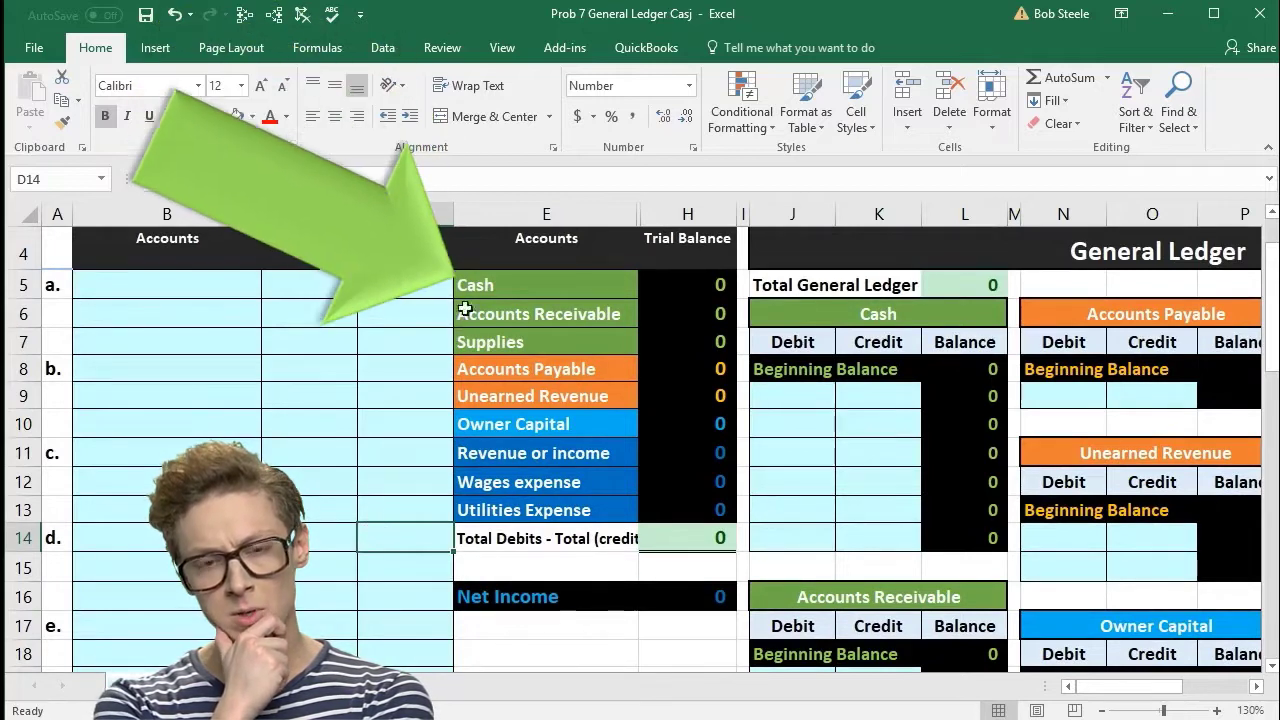
pyautogui.click(488, 283)
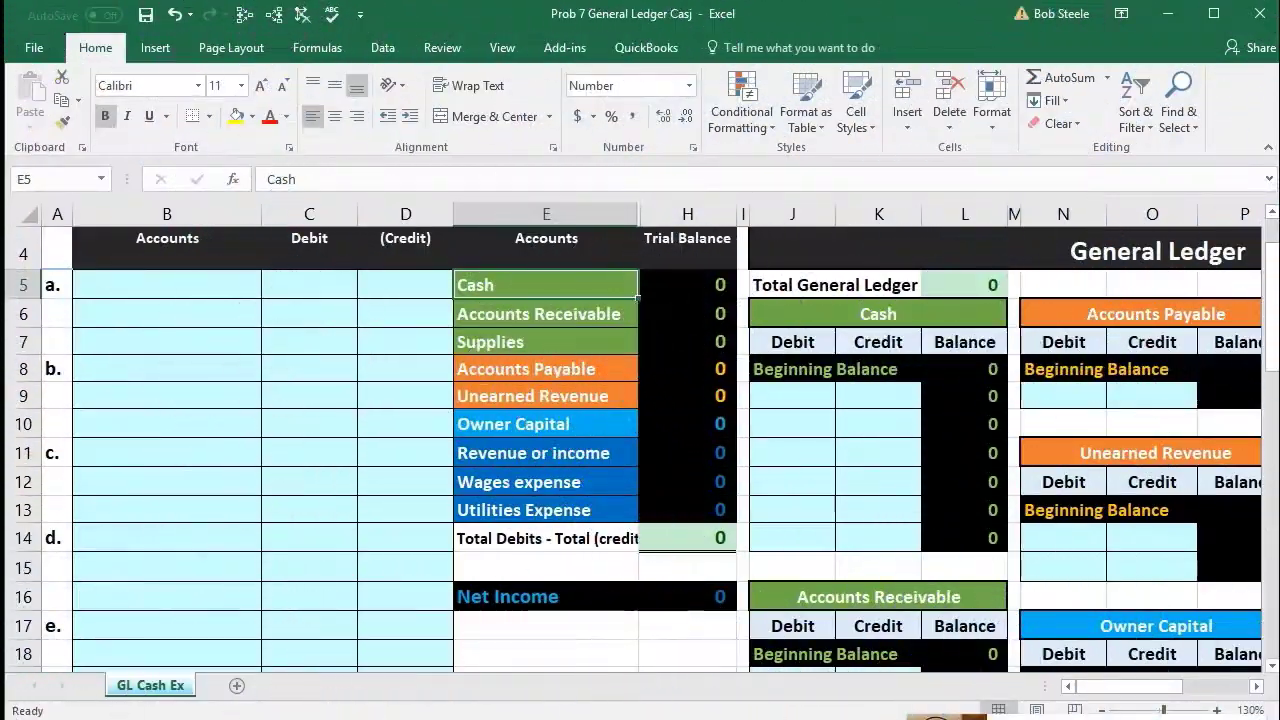
pyautogui.rightClick(502, 285)
pyautogui.click(545, 322)
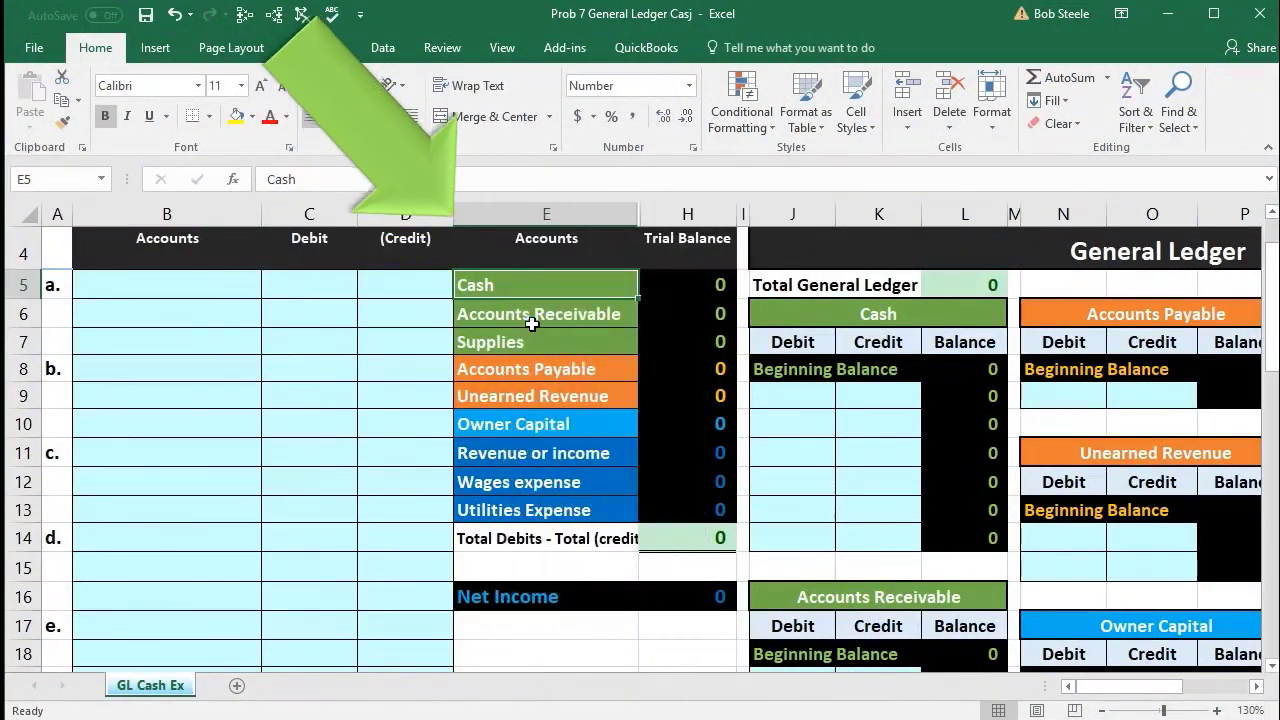
pyautogui.click(209, 284)
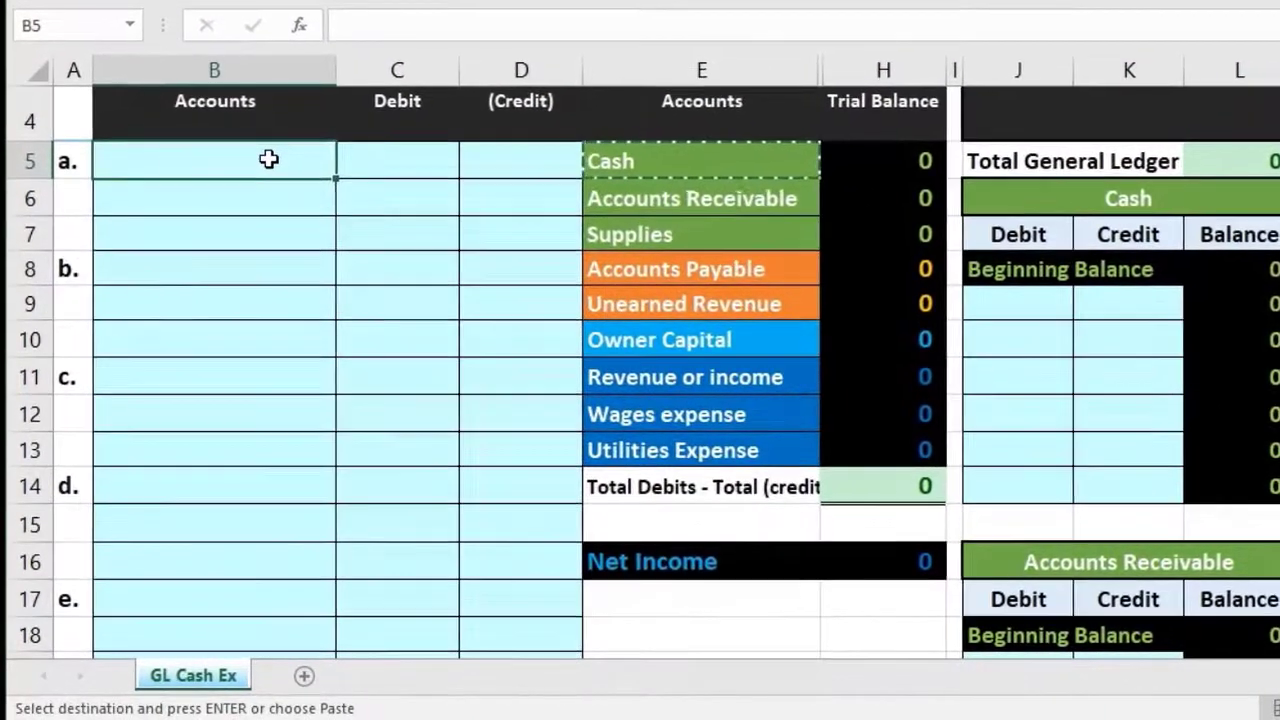
pyautogui.rightClick(269, 159)
pyautogui.click(365, 268)
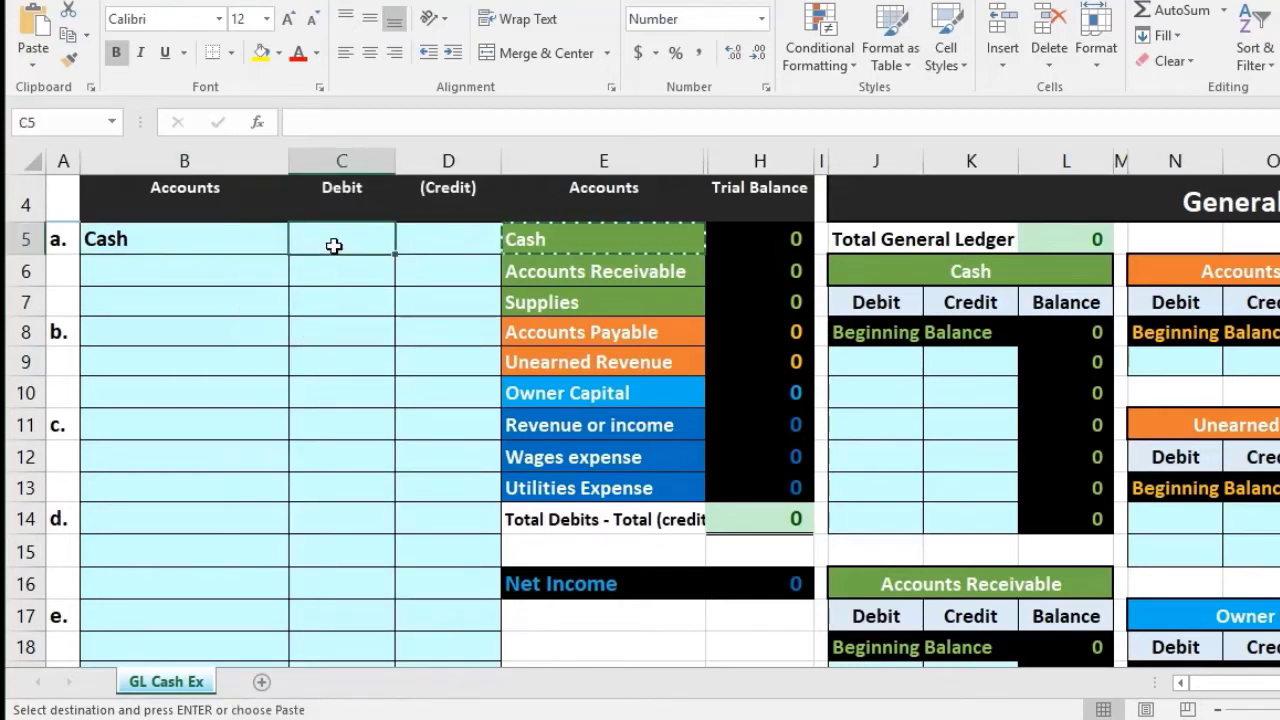
# Enter a debit of 130,000 for Cash in C5.
pyautogui.write('130')
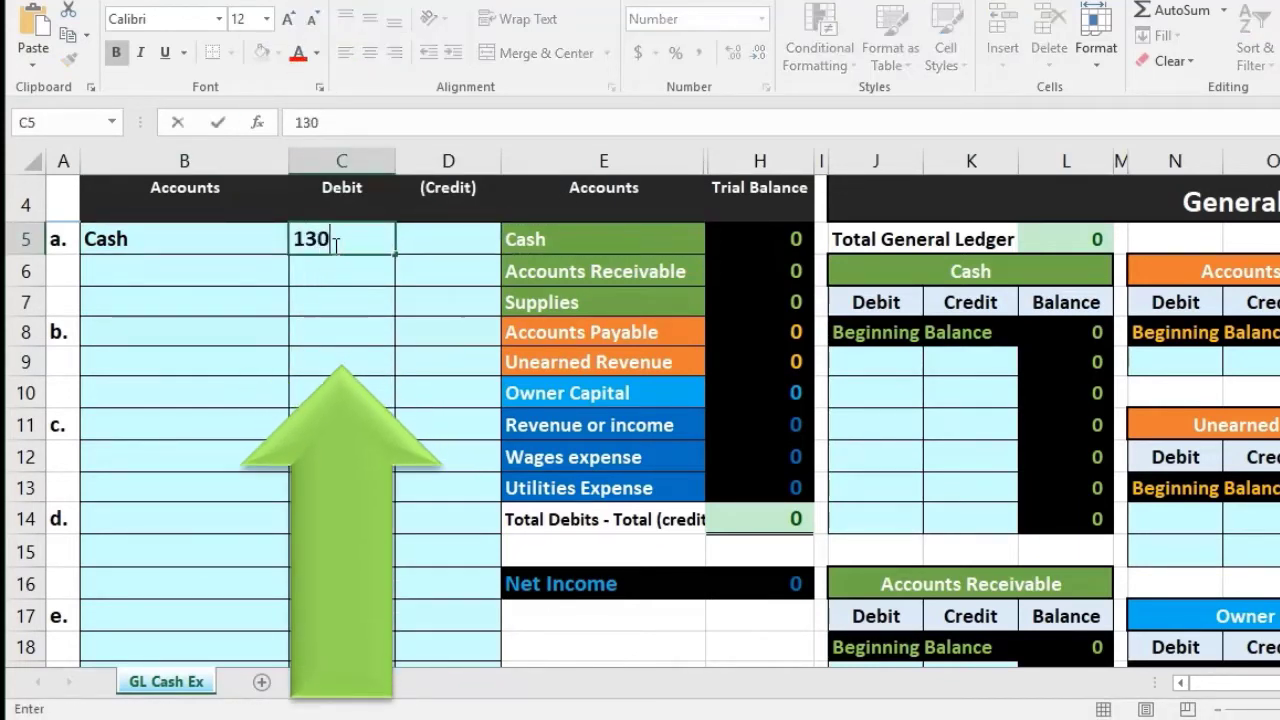
pyautogui.write('00')
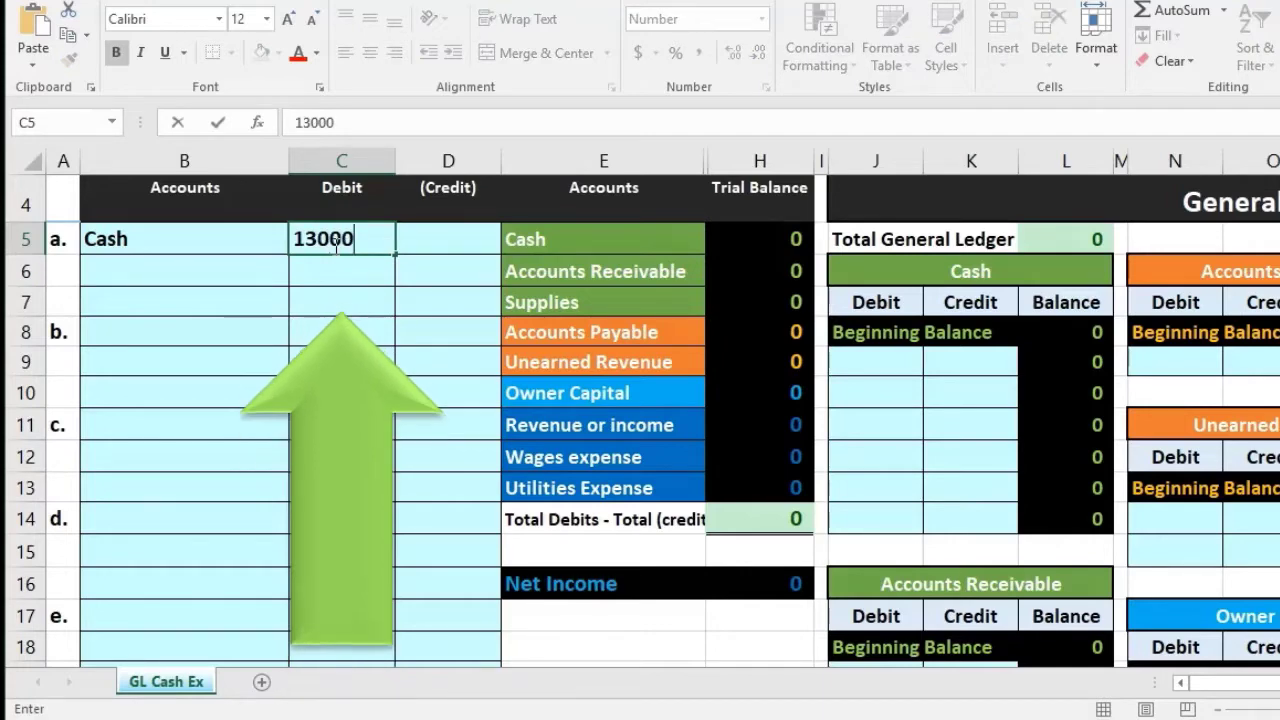
pyautogui.write('0')
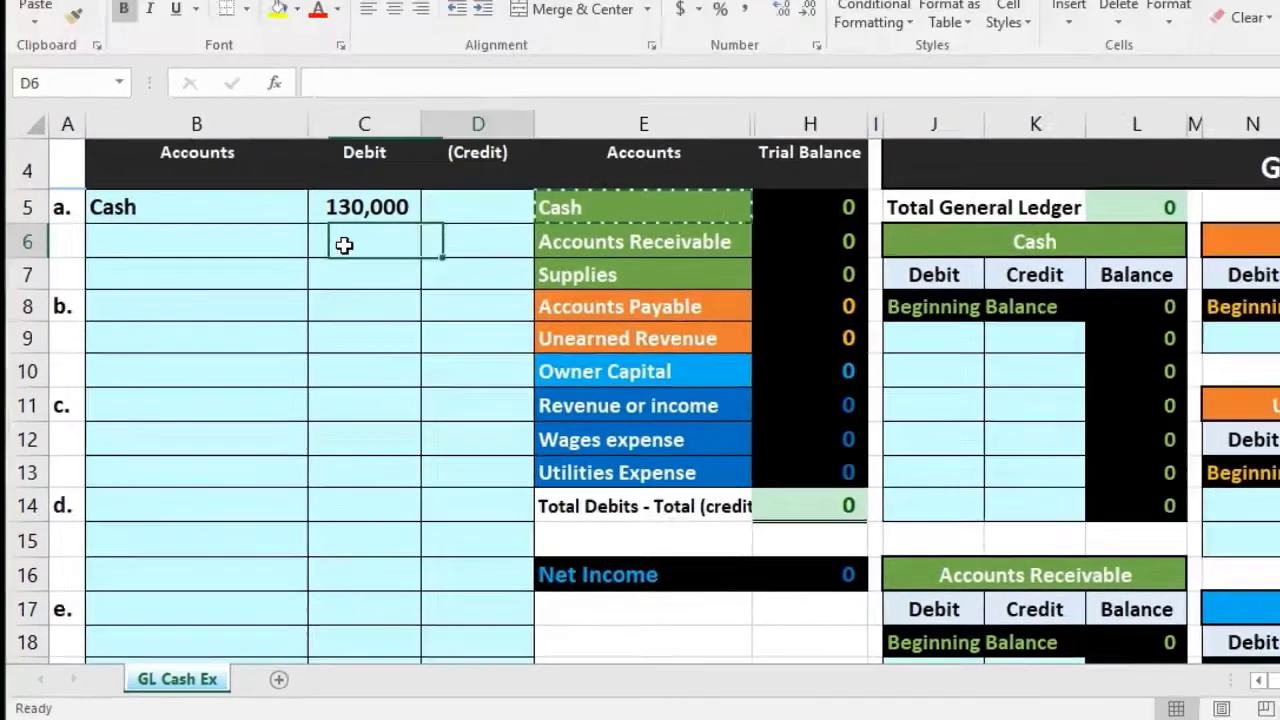
# Enter the matching credit in D6 with the formula -C5.
pyautogui.press('Right')
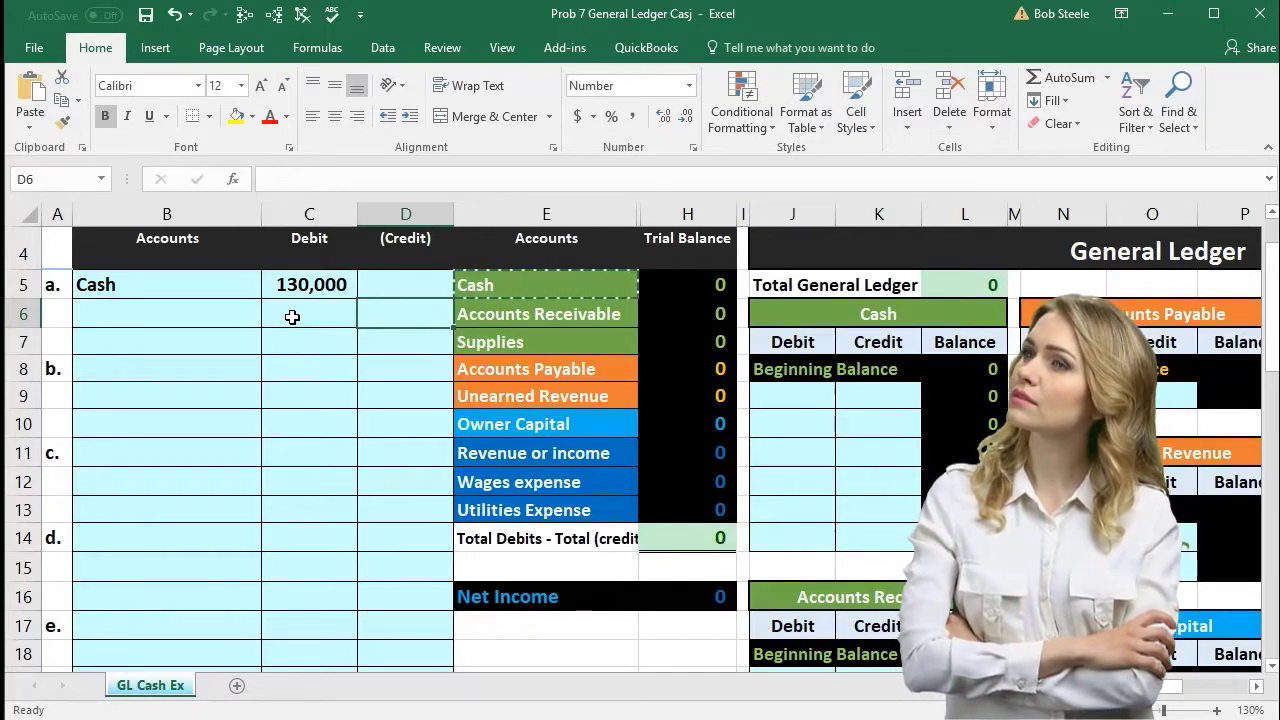
pyautogui.write('-')
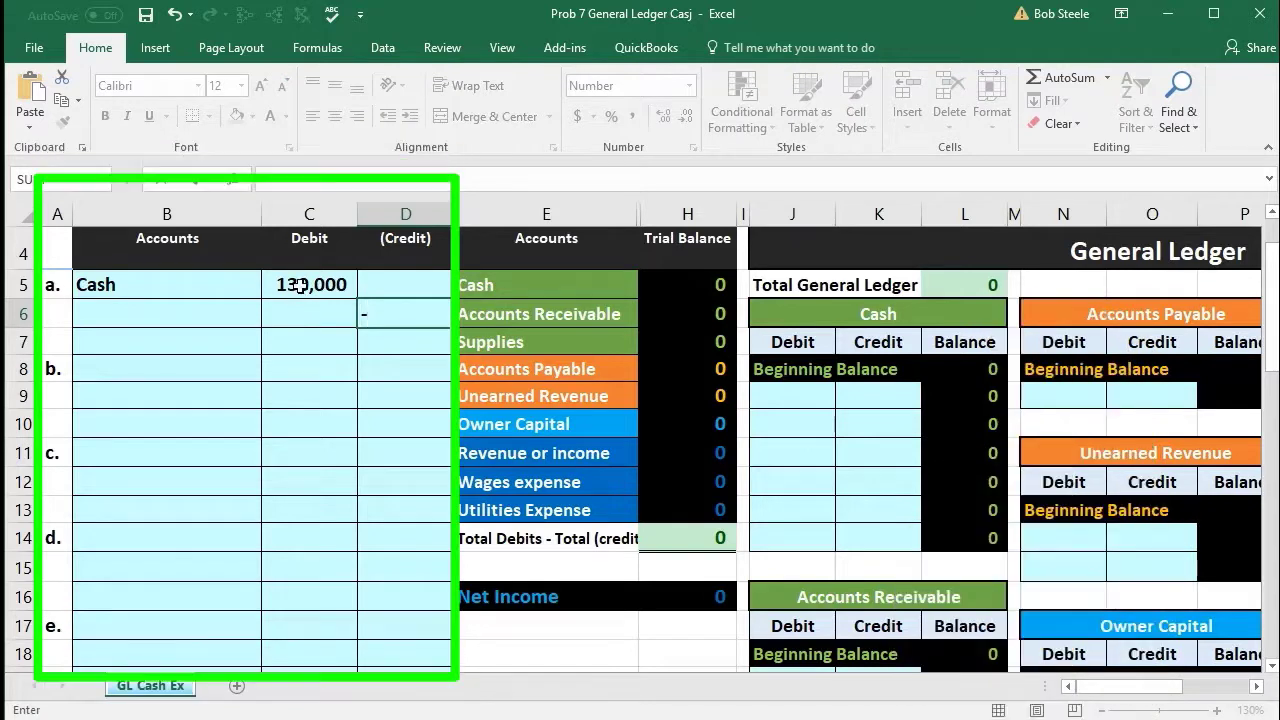
pyautogui.click(300, 285)
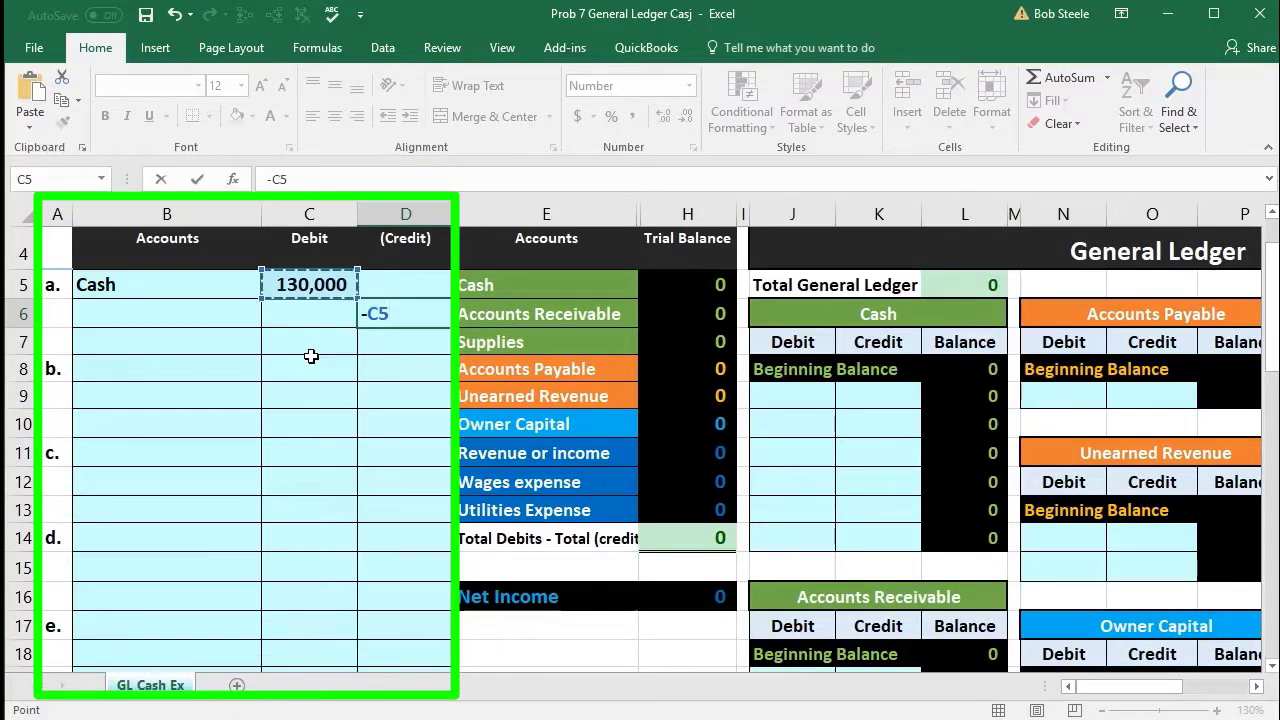
pyautogui.press('Return')
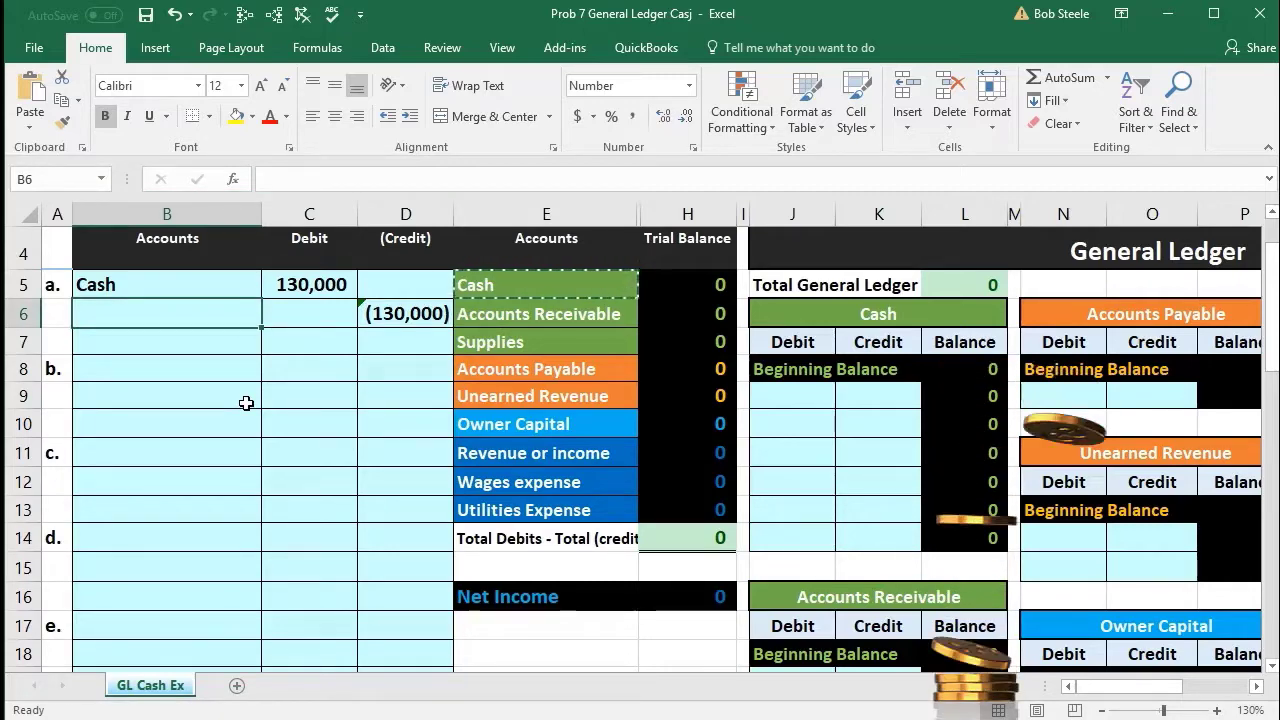
# Copy Owner Capital from the accounts list into B6 without its source formatting and indent the name with leading spaces.
pyautogui.click(297, 286)
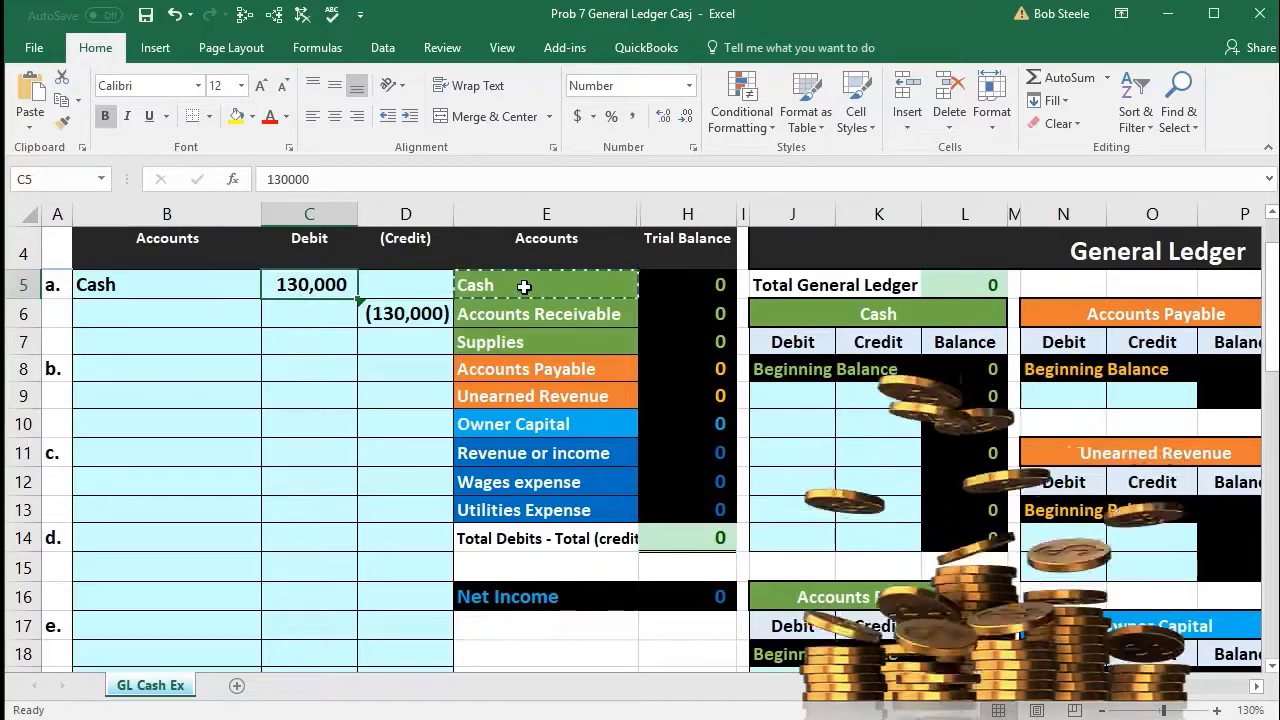
pyautogui.moveTo(524, 287); pyautogui.dragTo(520, 416)
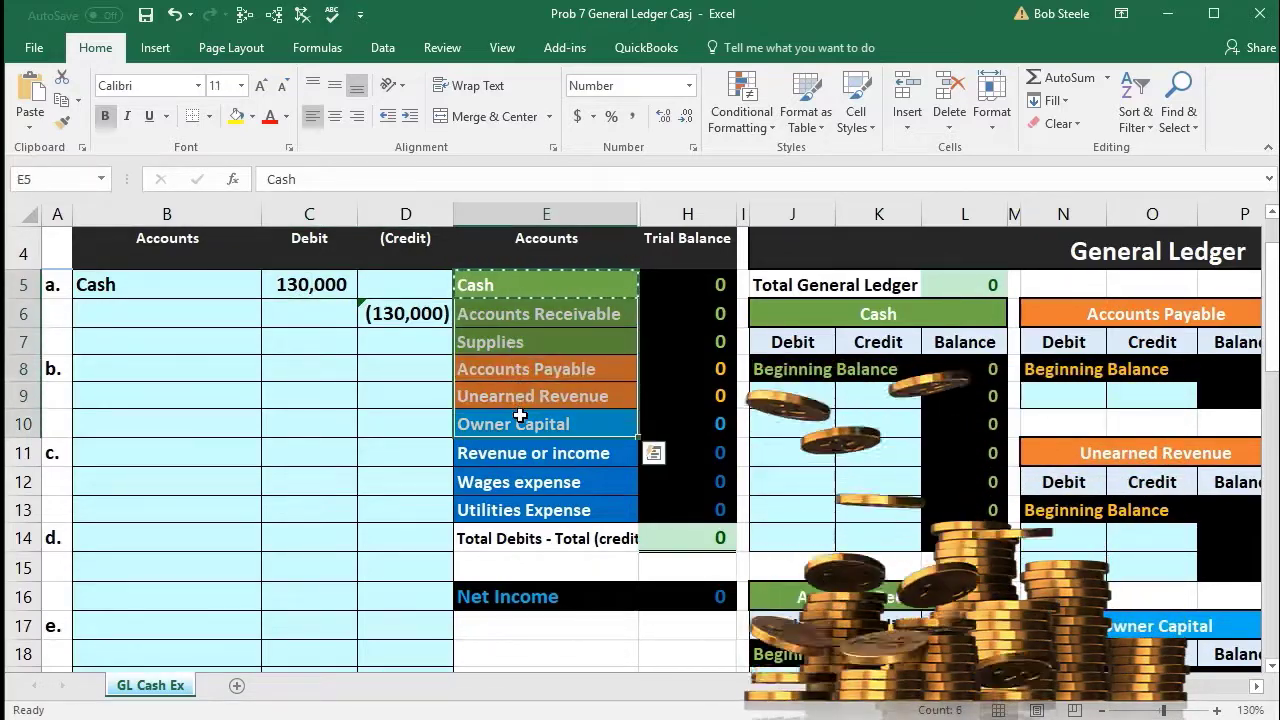
pyautogui.click(523, 425)
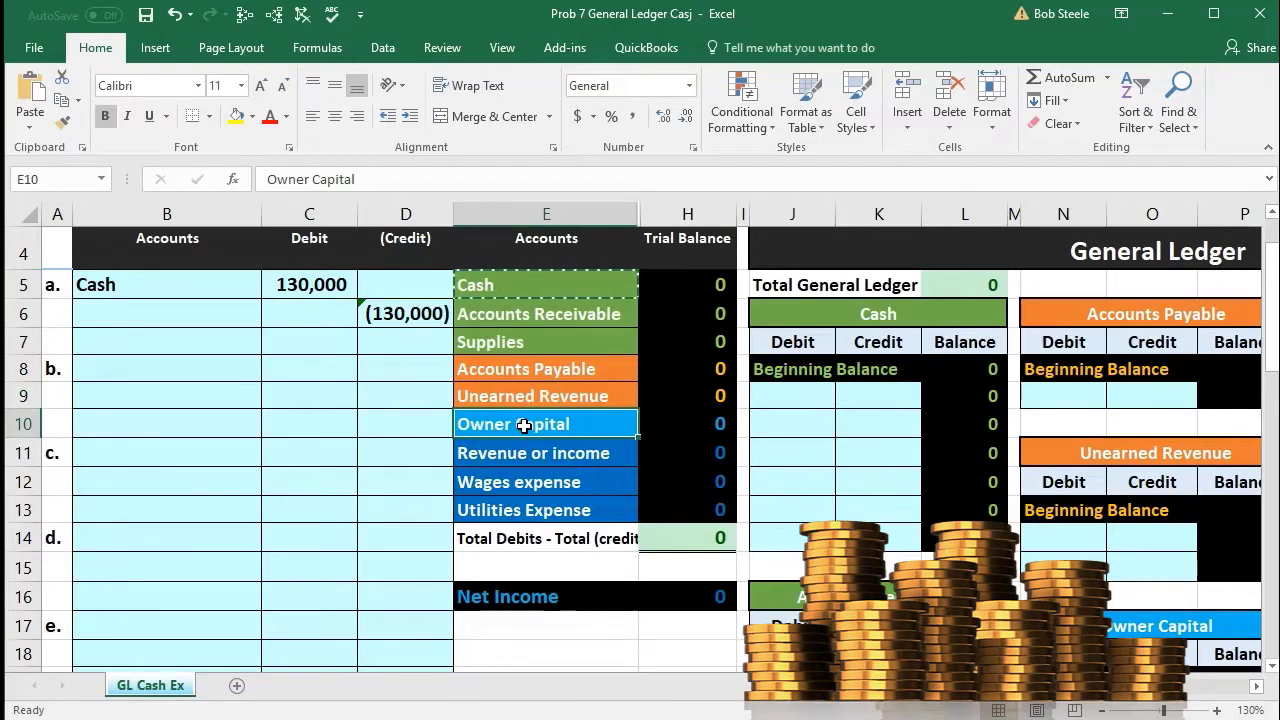
pyautogui.rightClick(524, 427)
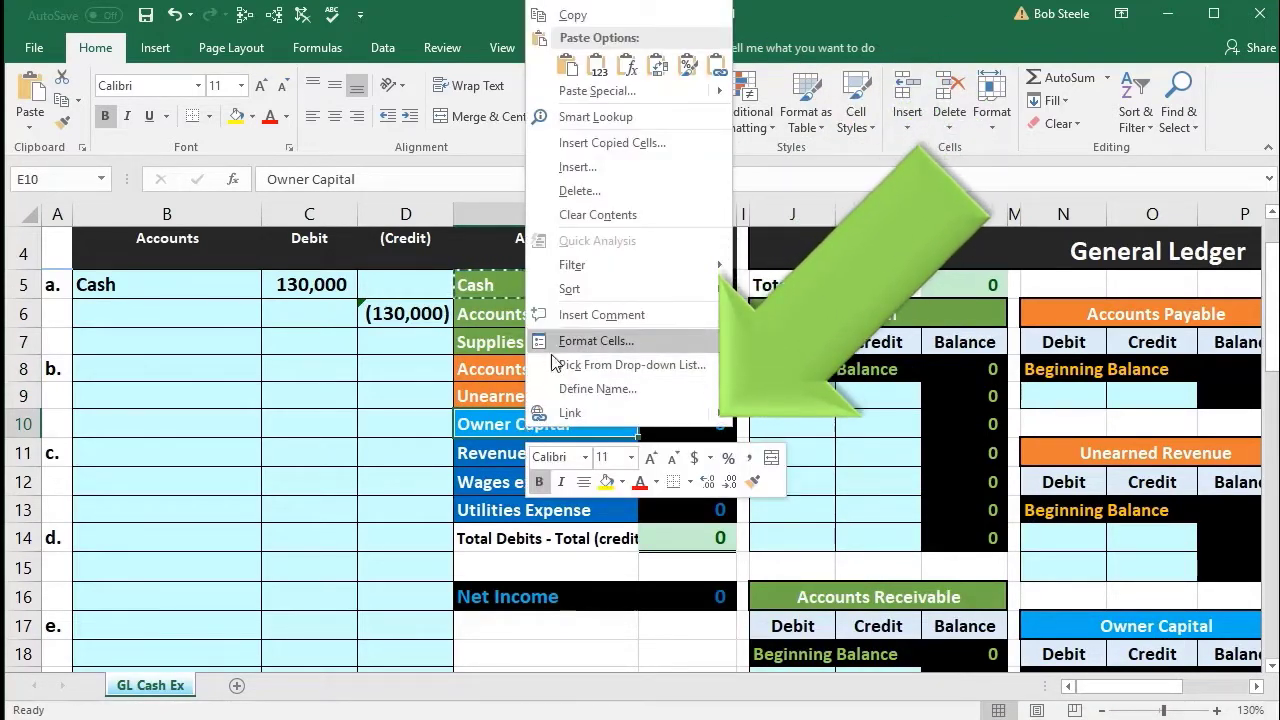
pyautogui.click(566, 17)
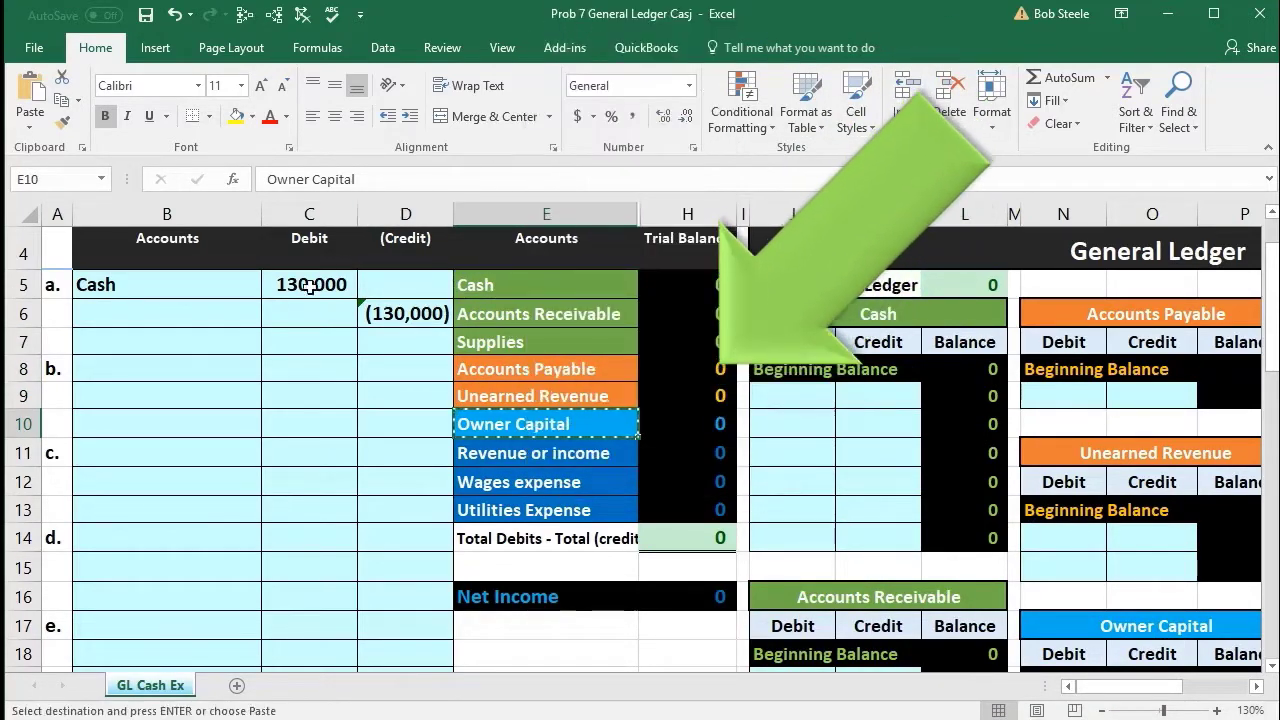
pyautogui.click(179, 312)
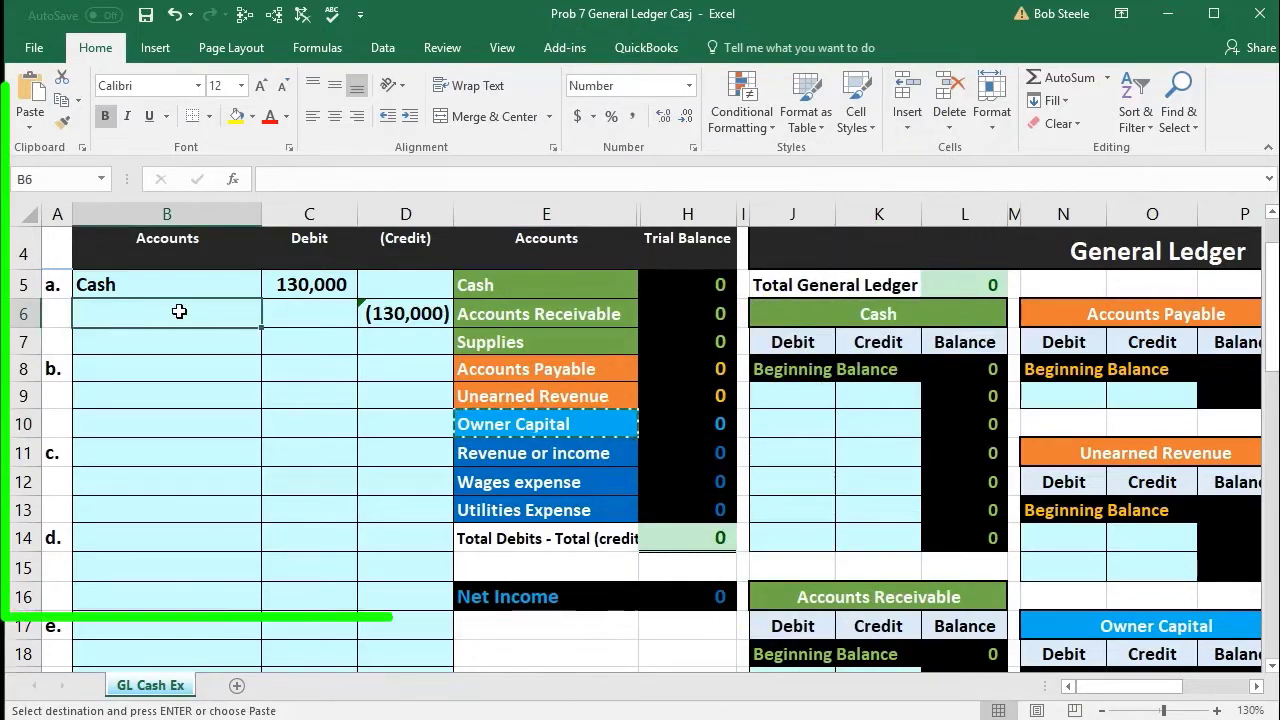
pyautogui.rightClick(179, 312)
pyautogui.click(251, 400)
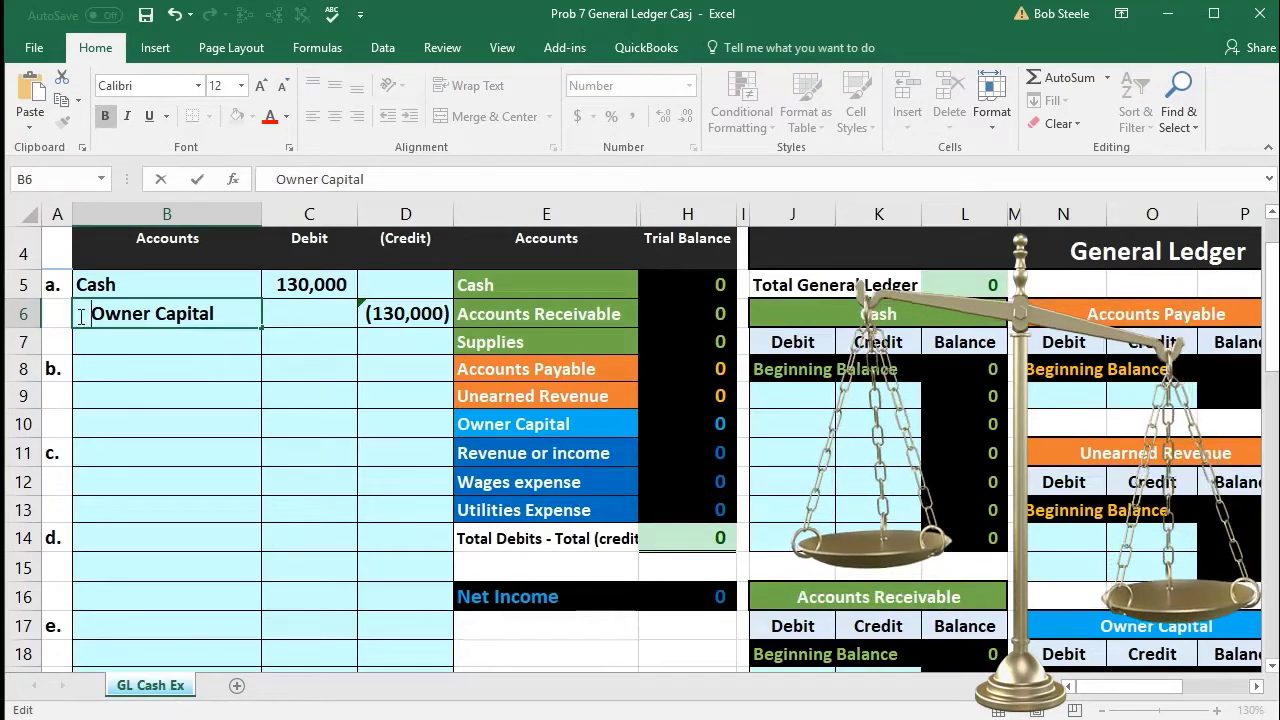
pyautogui.press('Return')
pyautogui.click(79, 316)
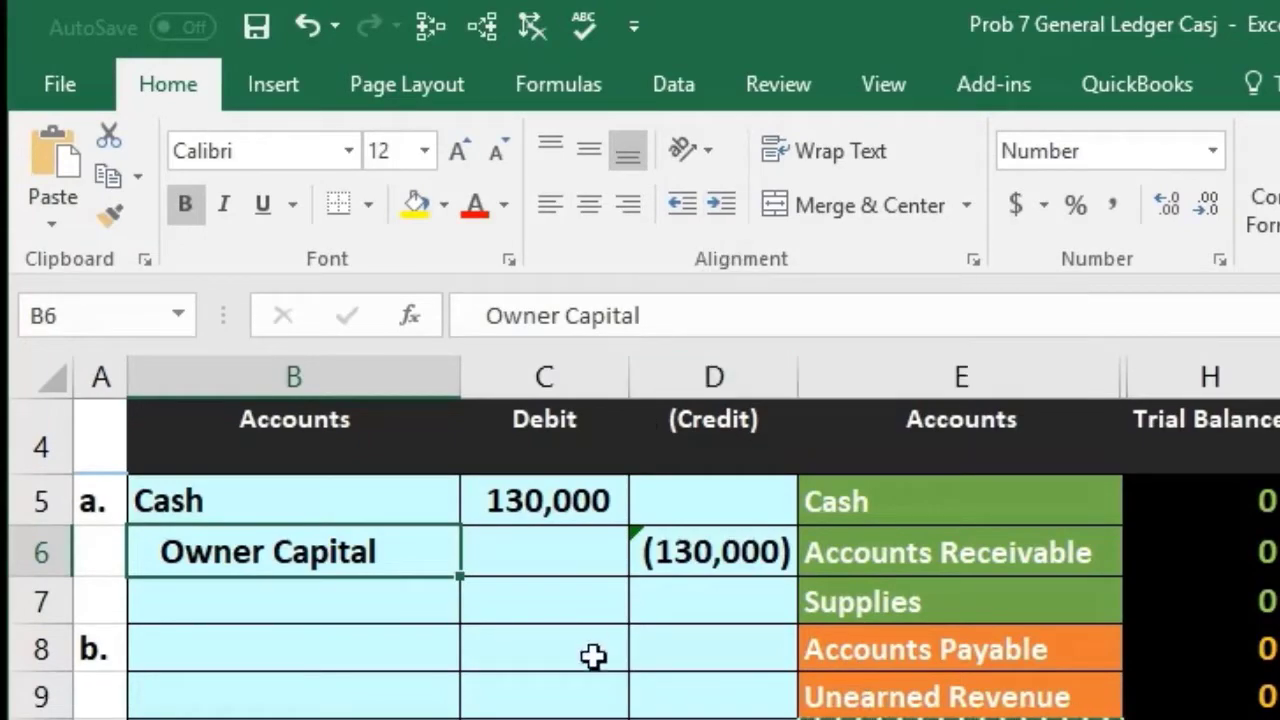
# Review the journal entry for activity a, then post its Cash debit to J9 in the Cash ledger account with the formula =C5.
pyautogui.click(563, 610)
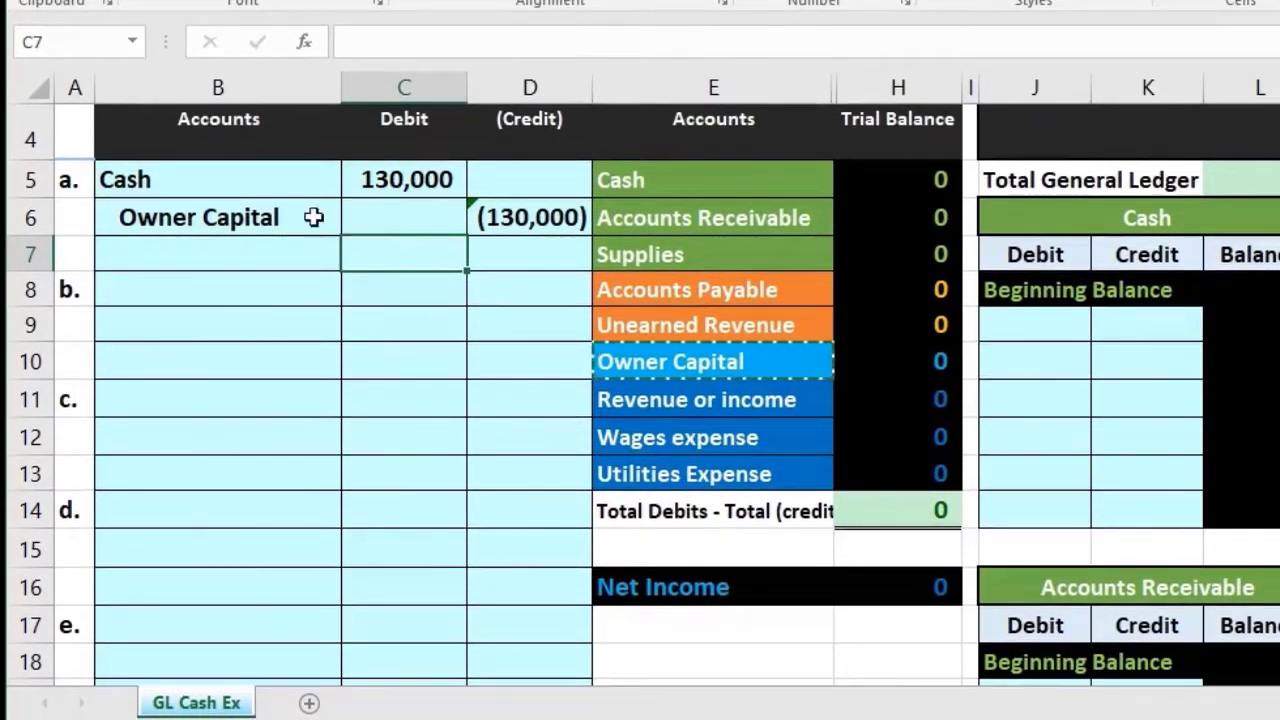
pyautogui.moveTo(216, 189)
pyautogui.mouseDown()
pyautogui.moveTo(409, 229)
pyautogui.moveTo(500, 560)
pyautogui.moveTo(504, 643)
pyautogui.mouseUp()
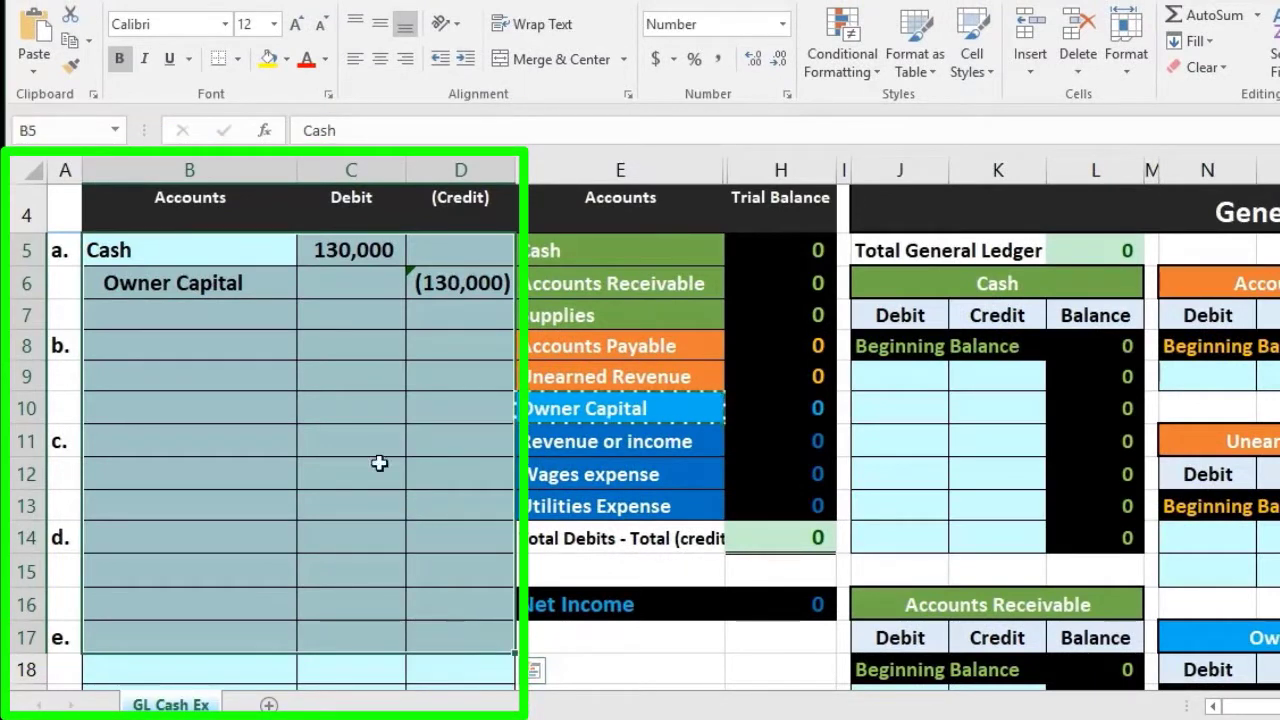
pyautogui.moveTo(224, 258); pyautogui.dragTo(288, 268)
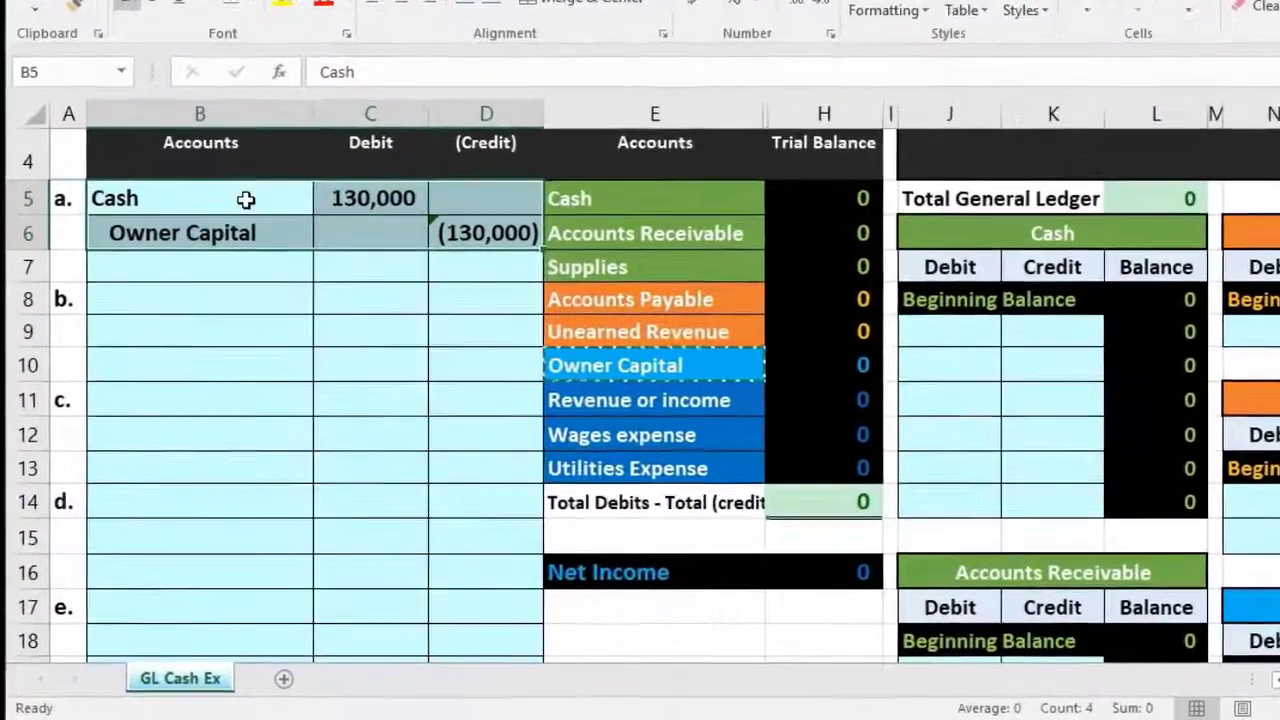
pyautogui.moveTo(201, 284); pyautogui.dragTo(325, 288)
pyautogui.click(688, 158)
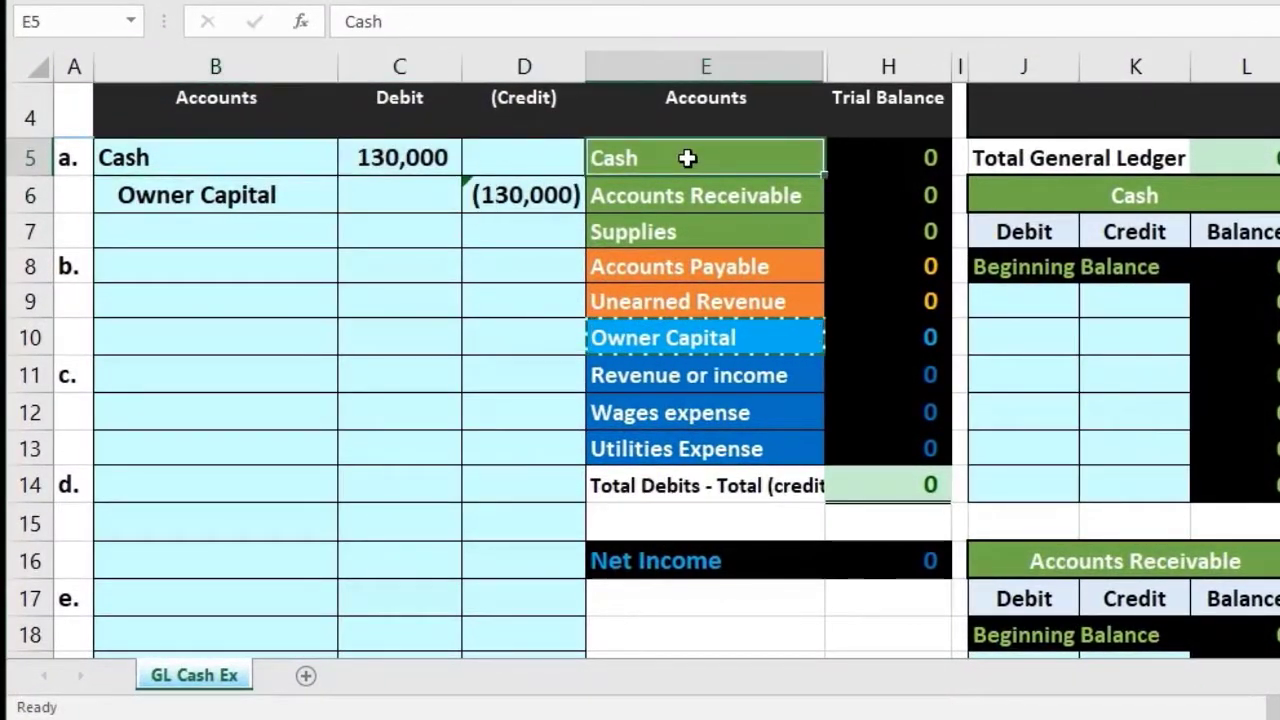
pyautogui.click(1008, 194)
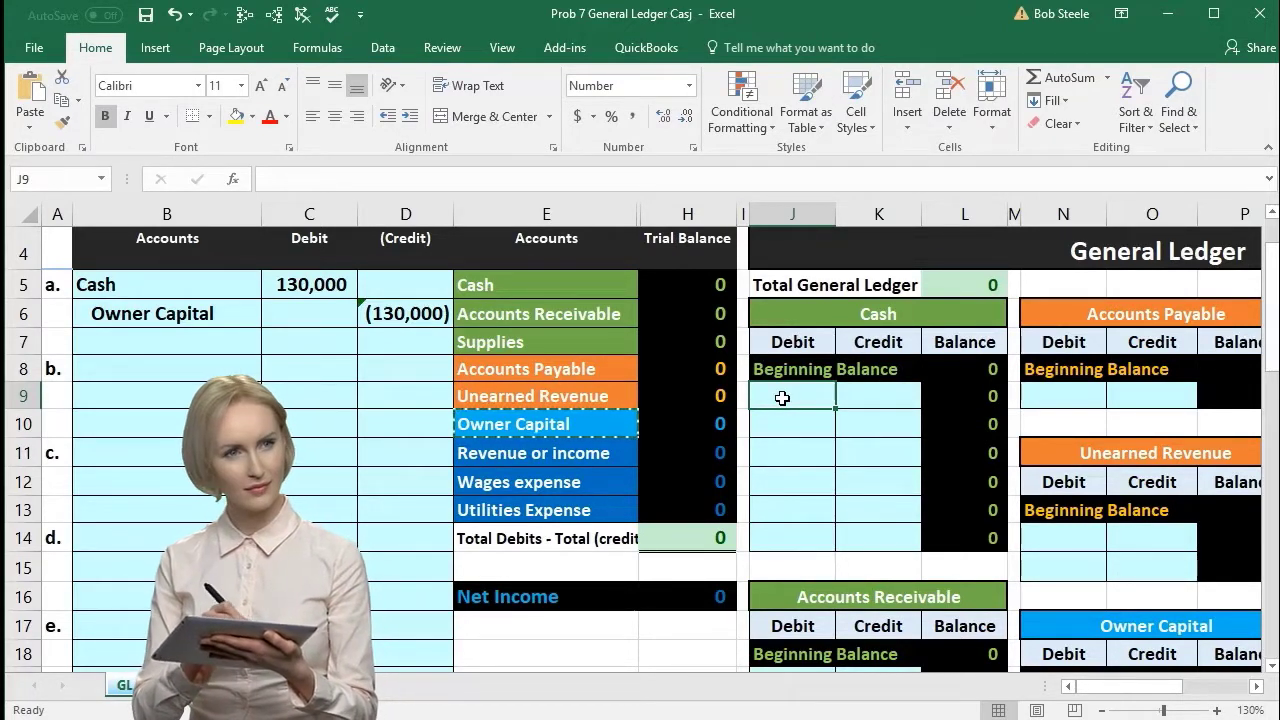
pyautogui.write('=')
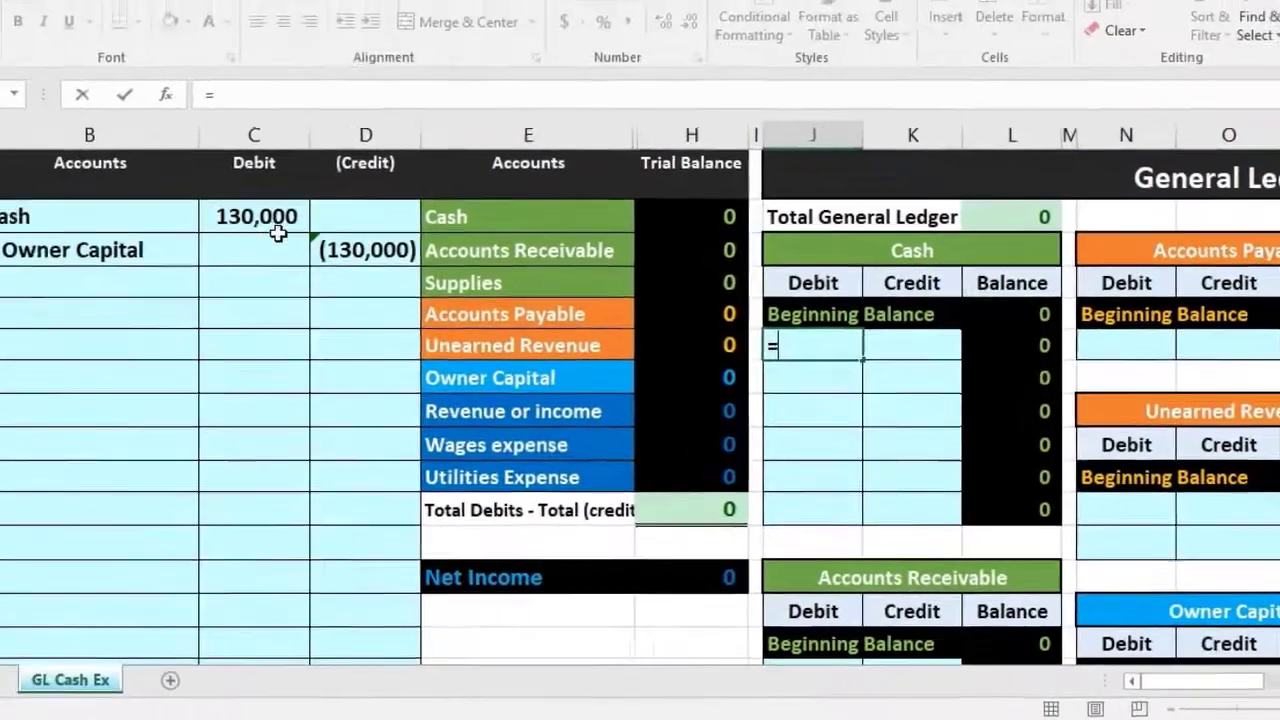
pyautogui.click(352, 248)
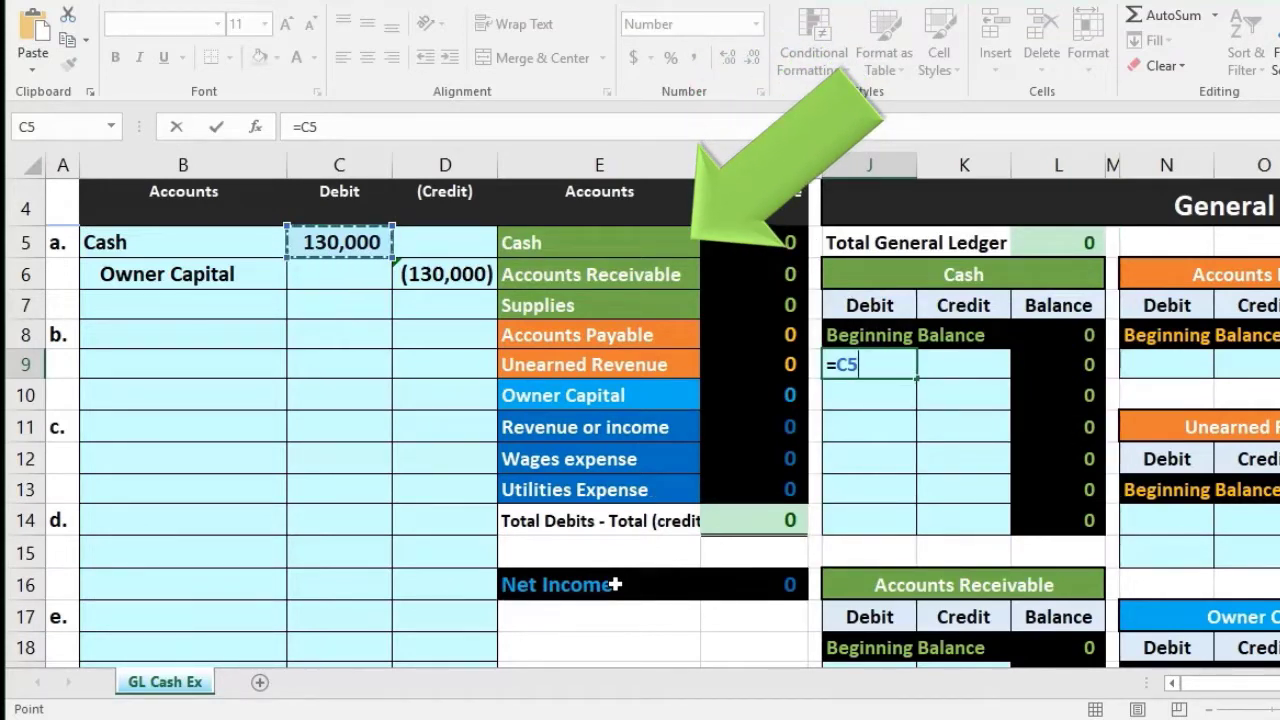
pyautogui.press('Return')
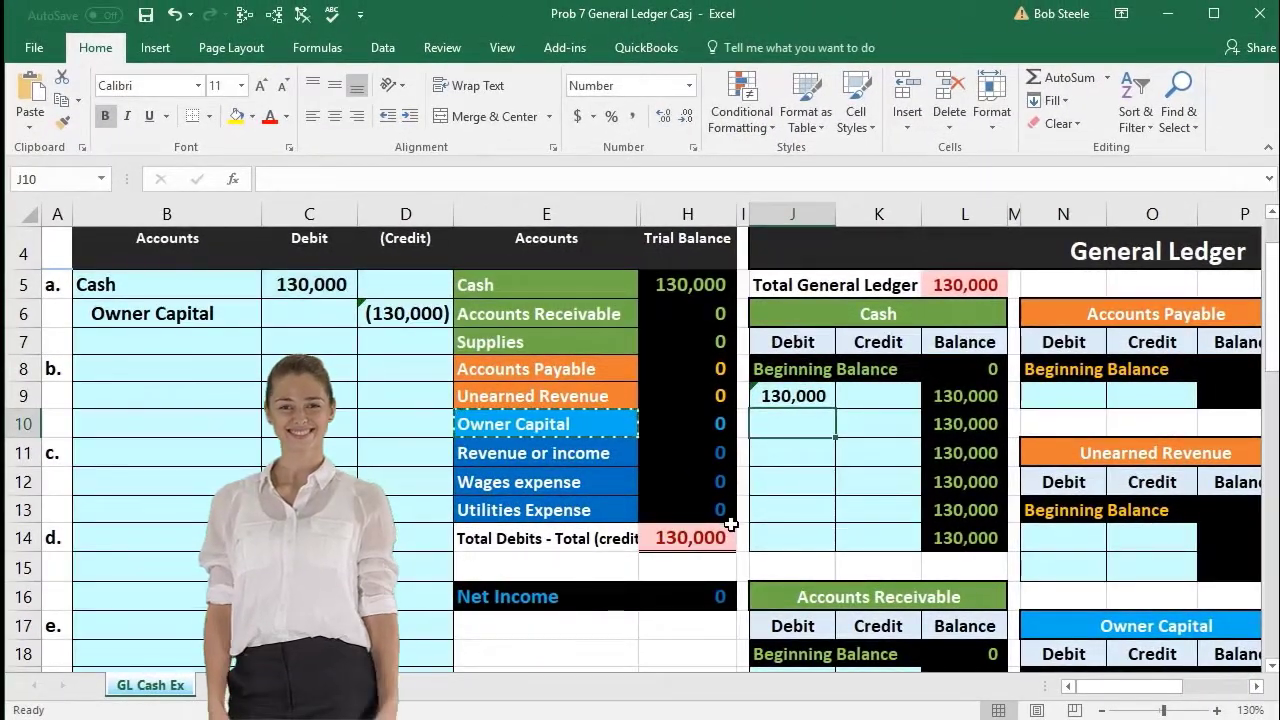
# Check the trial balance, then post the Owner Capital credit to O20 in its ledger account with the formula =D6.
pyautogui.click(677, 287)
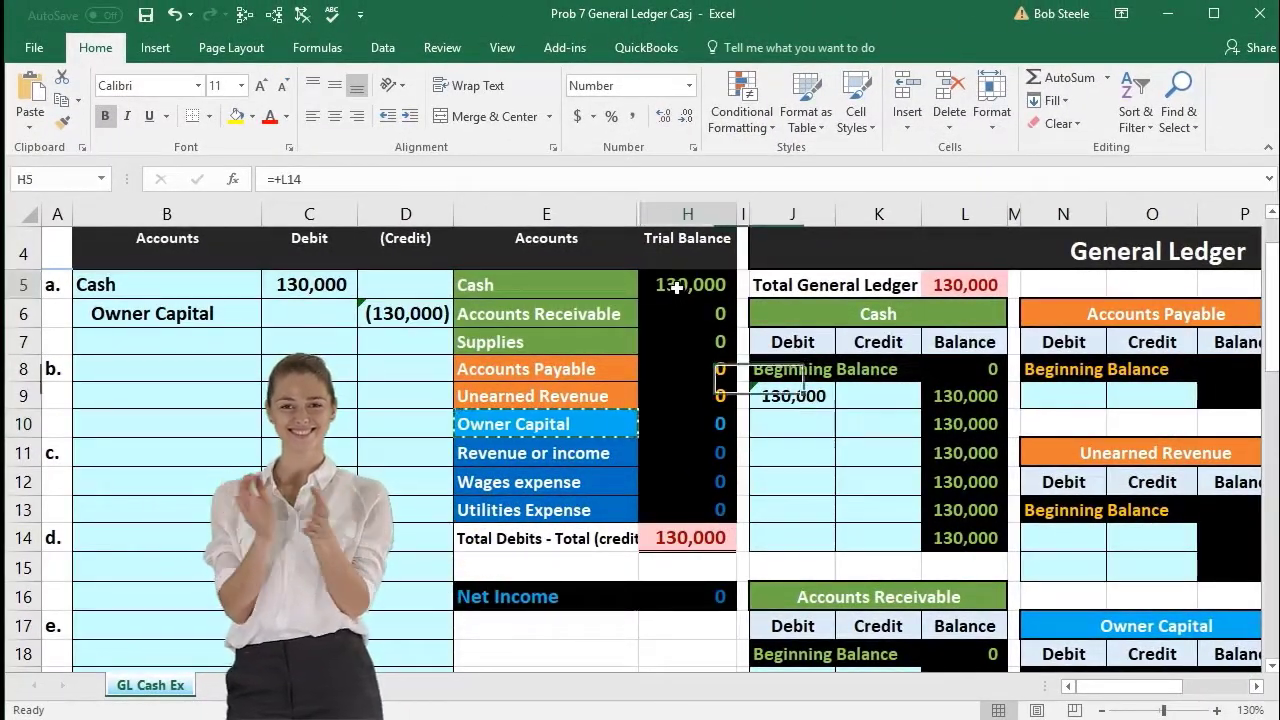
pyautogui.moveTo(677, 287); pyautogui.dragTo(672, 456)
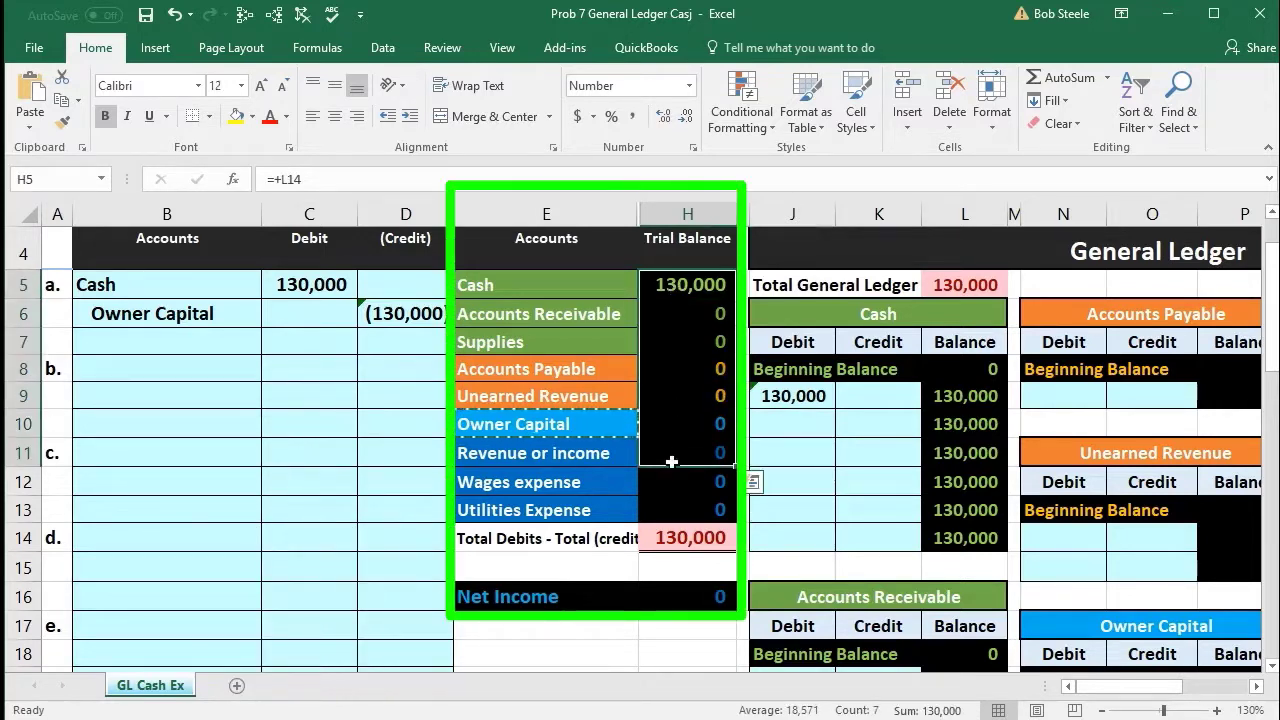
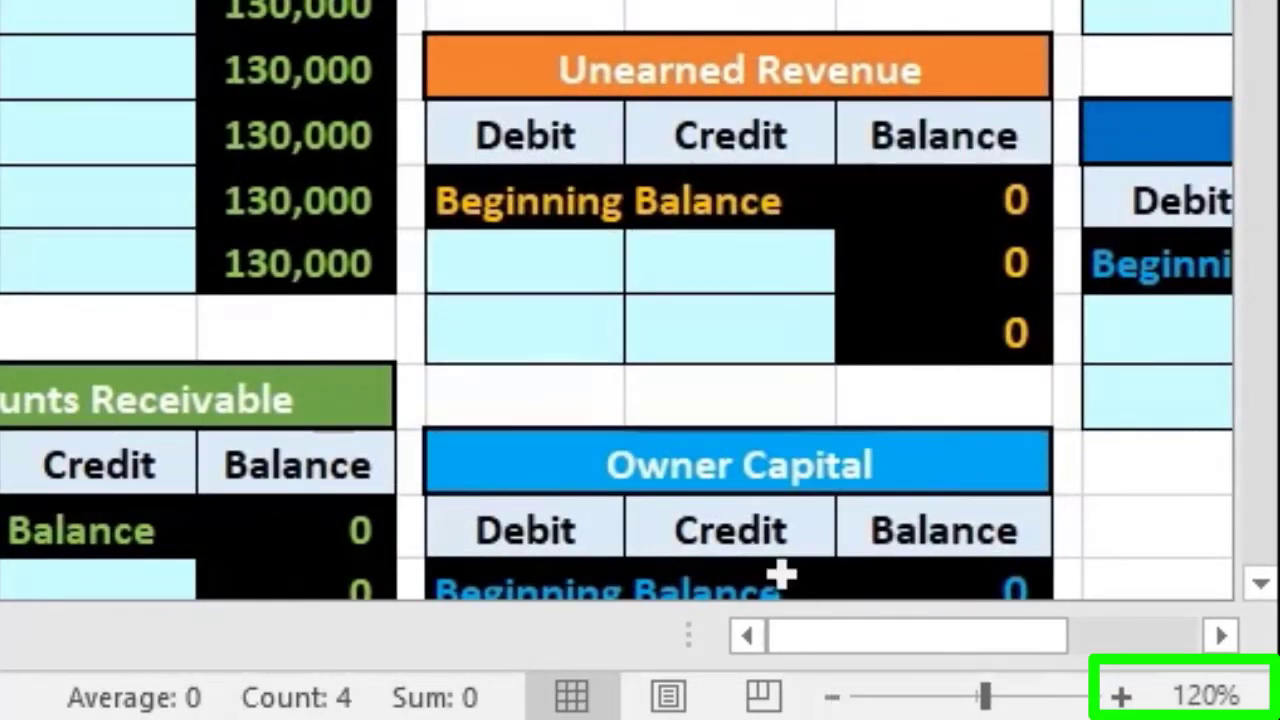
pyautogui.scroll(-1, 639, 403)
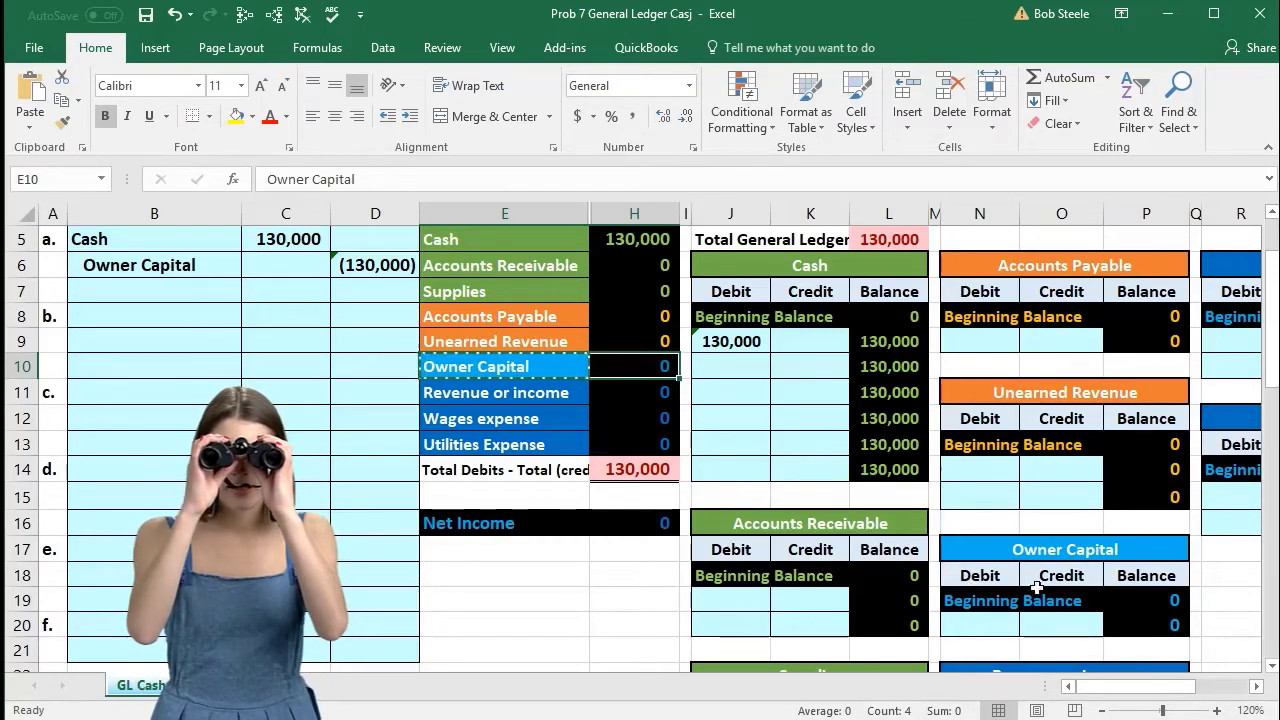
pyautogui.click(1058, 621)
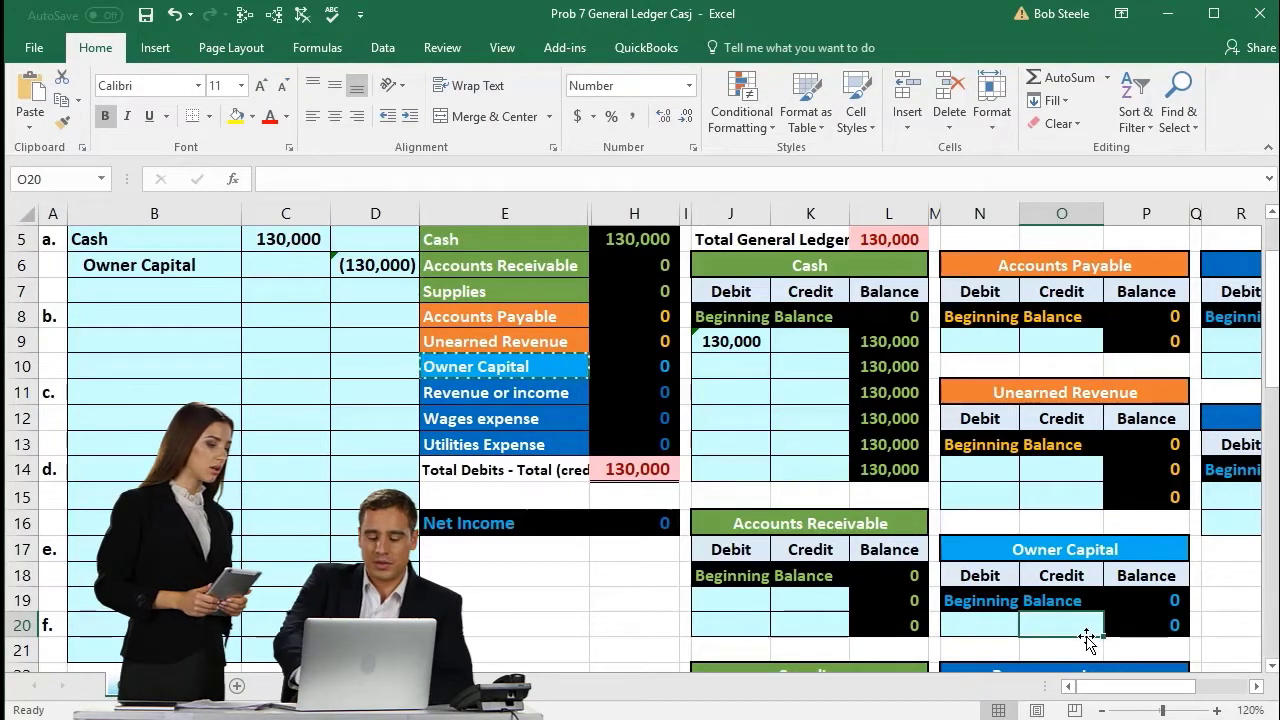
pyautogui.write('=')
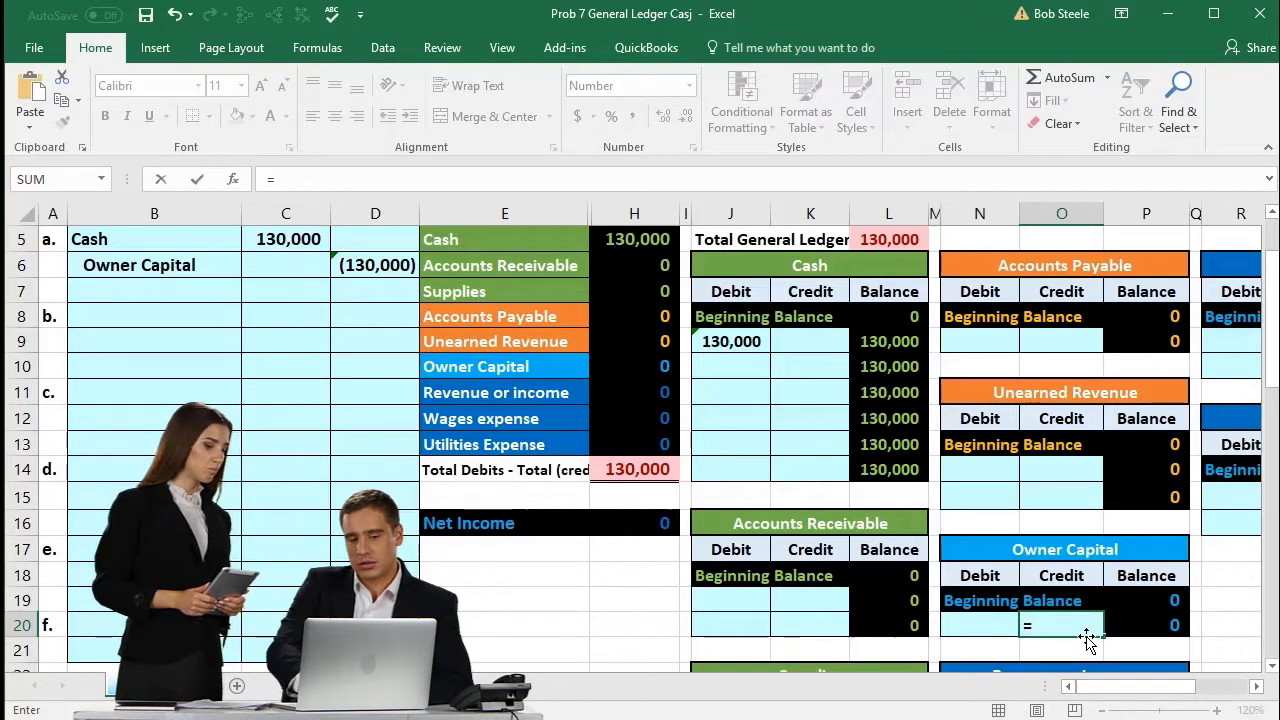
pyautogui.click(388, 264)
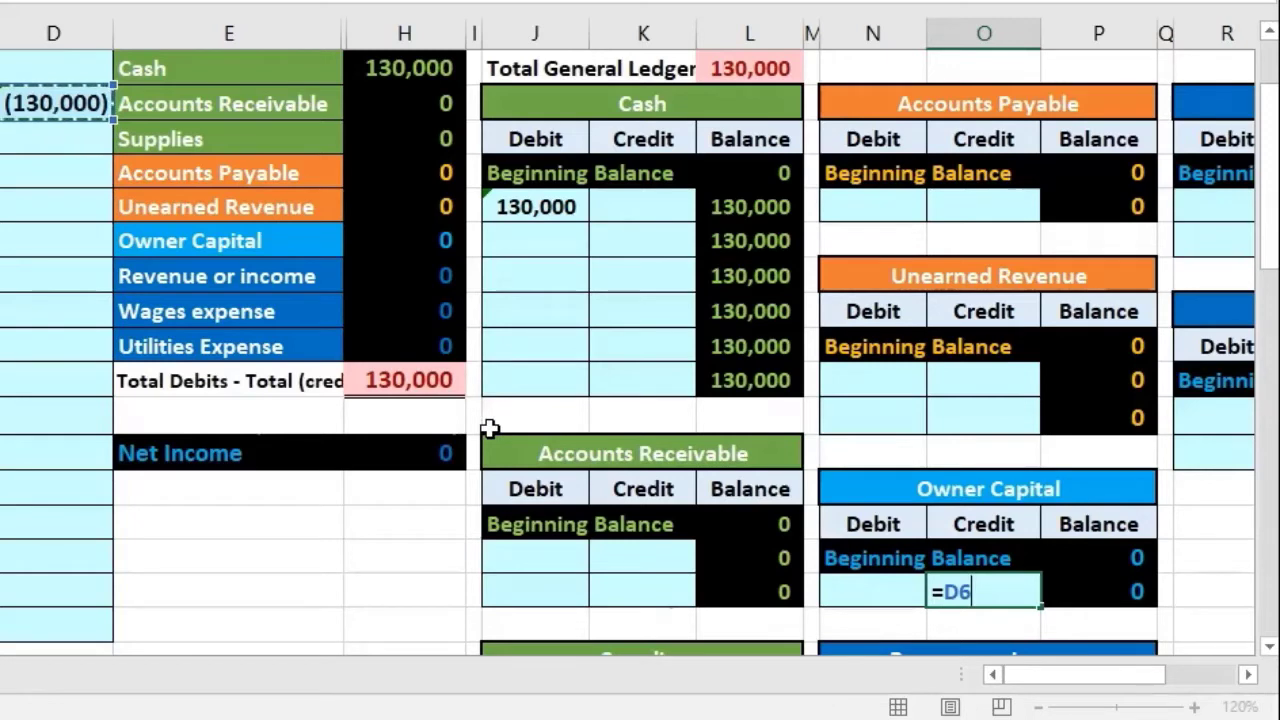
pyautogui.press('Return')
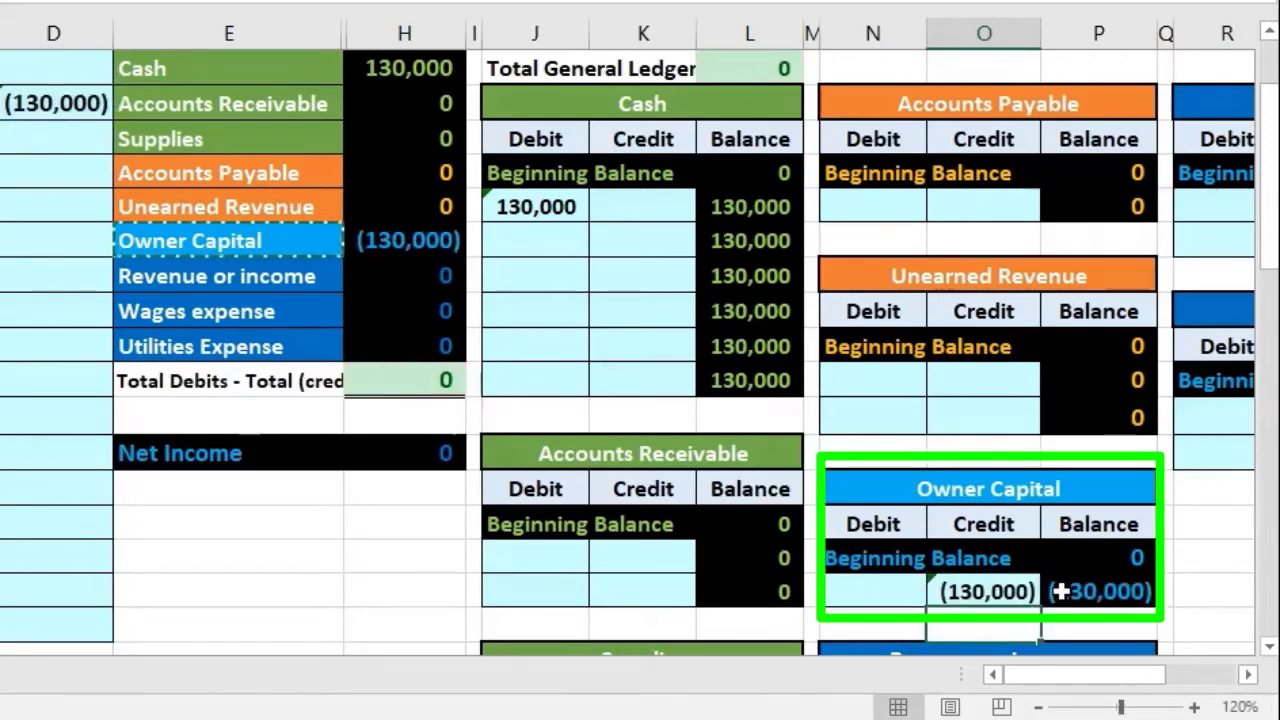
# Trace the Owner Capital ledger balance to the trial balance and inspect the SUM formula for total debits minus credits in H14.
pyautogui.click(1060, 591)
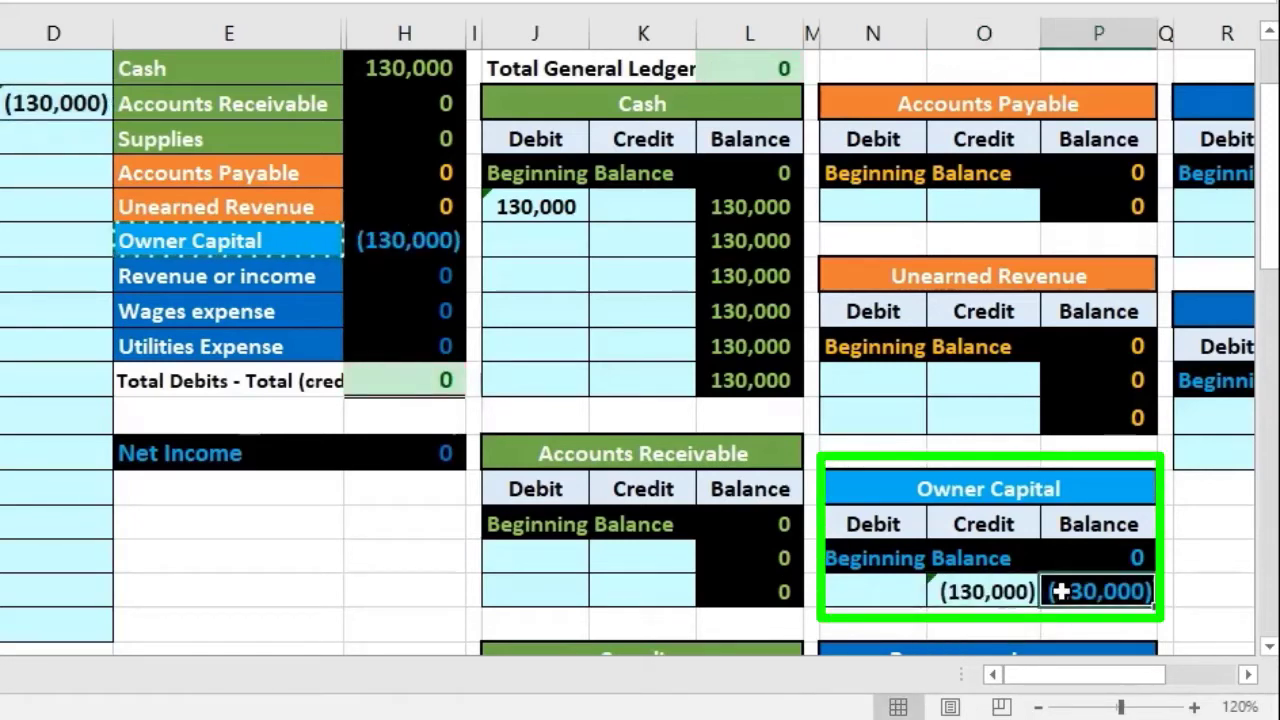
pyautogui.click(428, 247)
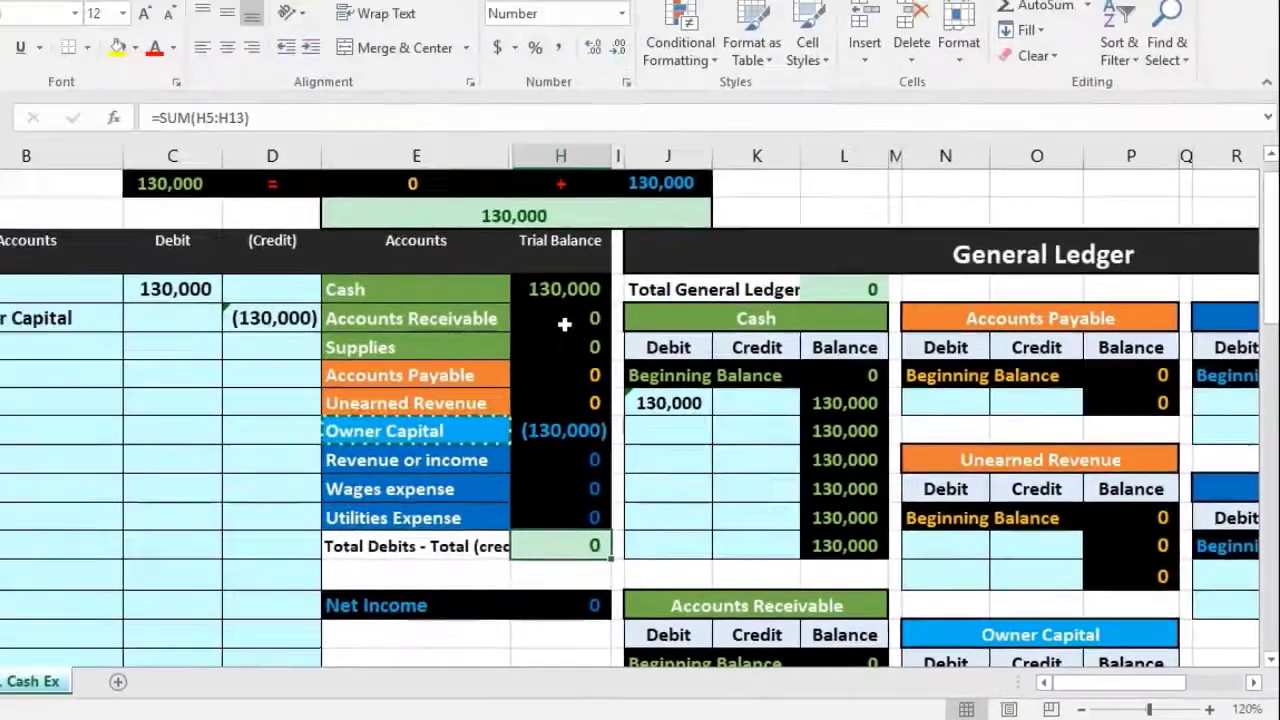
pyautogui.click(405, 68)
pyautogui.moveTo(628, 370); pyautogui.dragTo(643, 460)
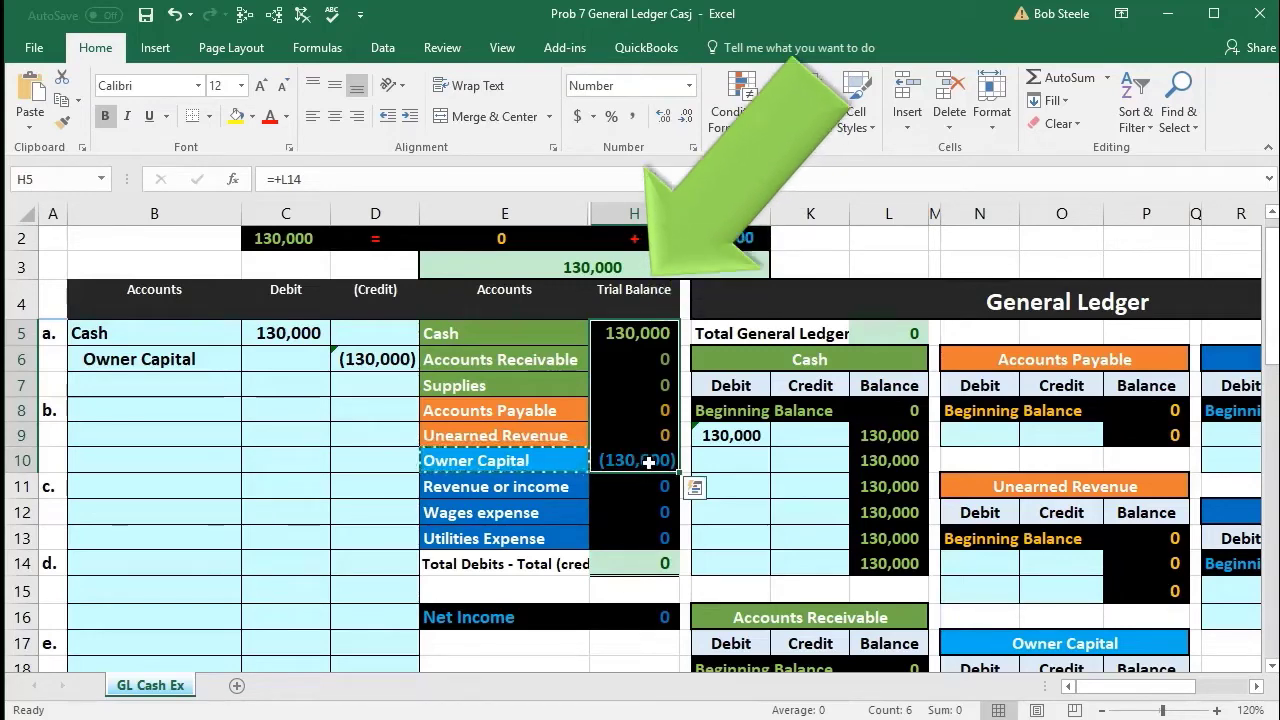
pyautogui.click(645, 563)
pyautogui.hotkey('alt', '=')
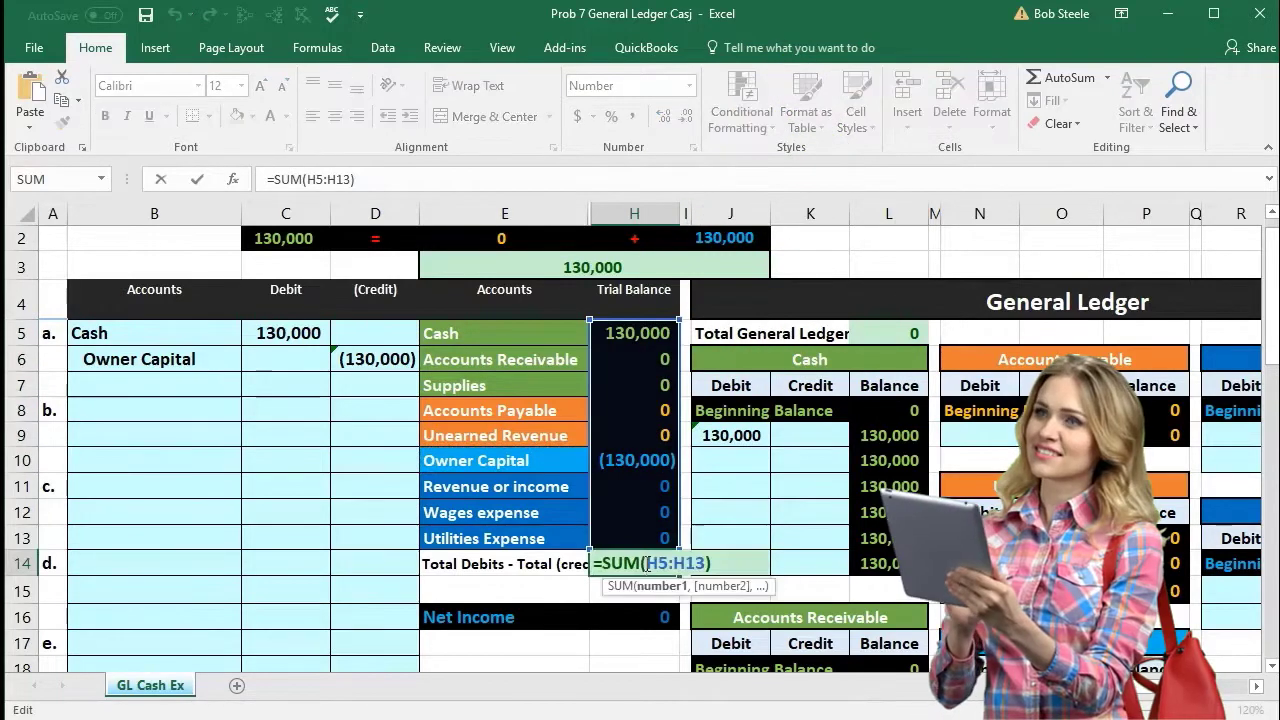
pyautogui.press('Return')
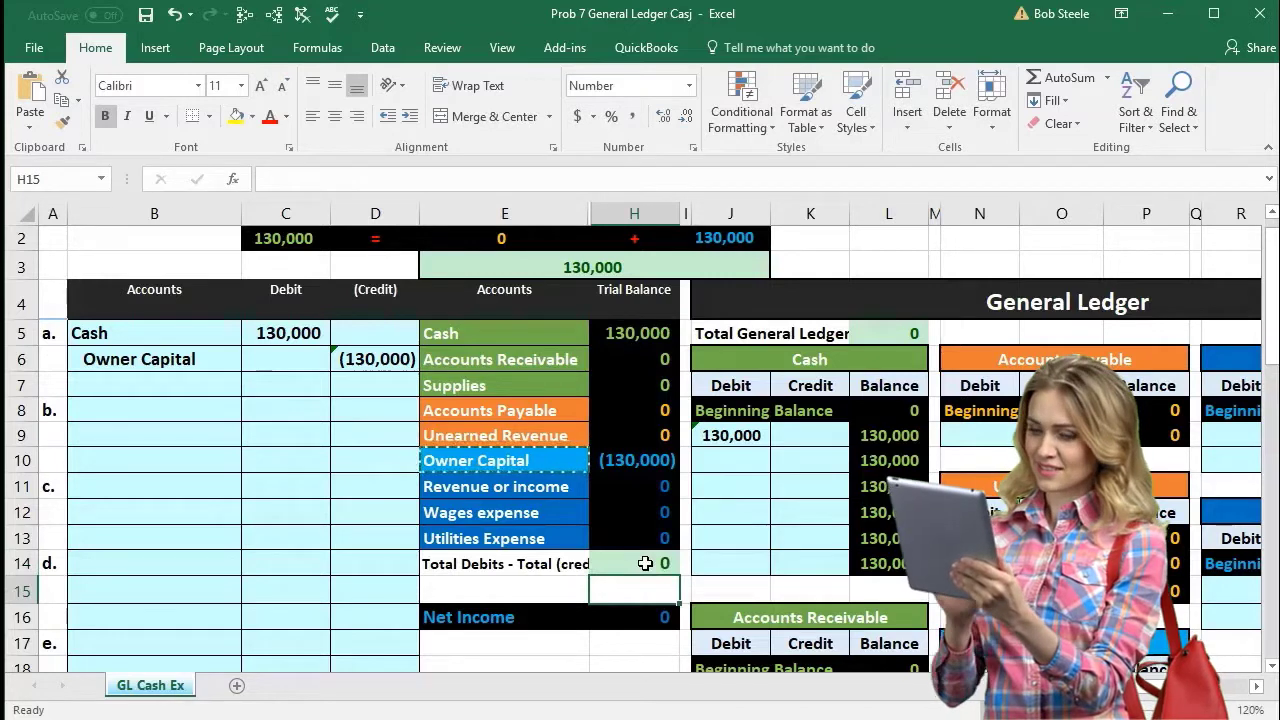
# Examine the Net Income cell and compare the journal entries with the trial balance and the general ledger accounts.
pyautogui.click(639, 608)
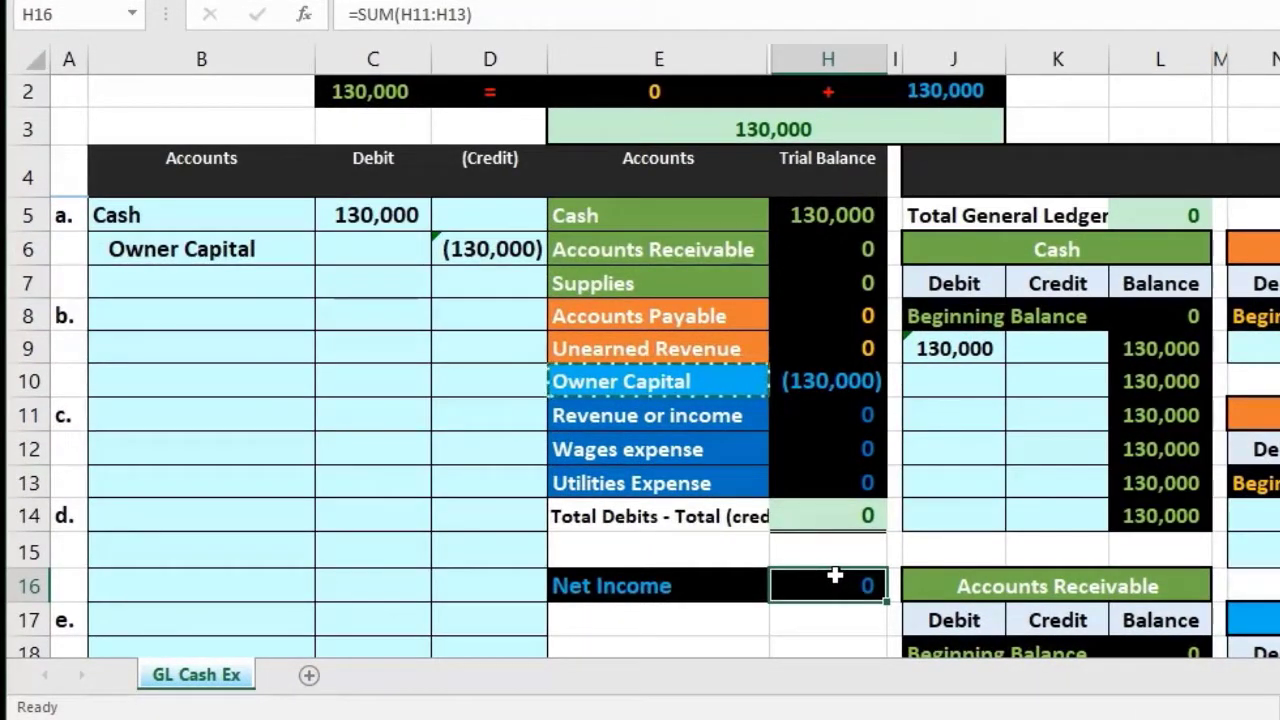
pyautogui.moveTo(188, 220); pyautogui.dragTo(430, 247)
pyautogui.click(965, 388)
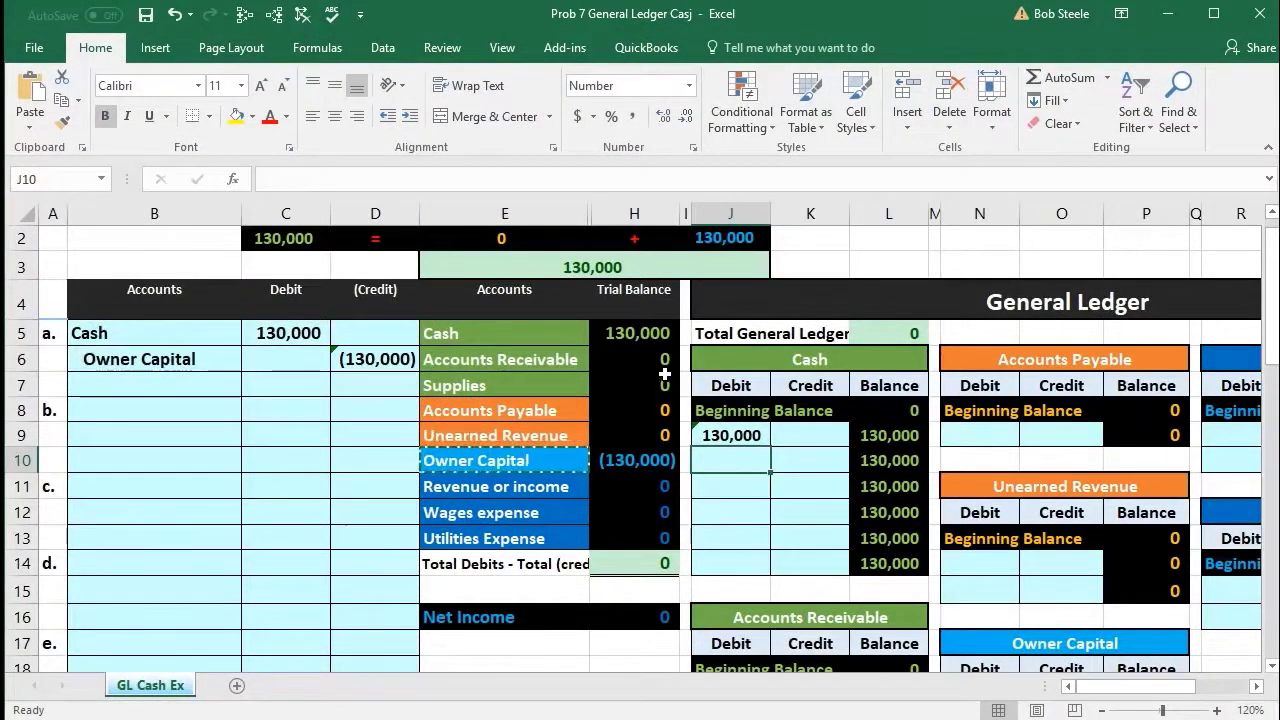
pyautogui.click(645, 555)
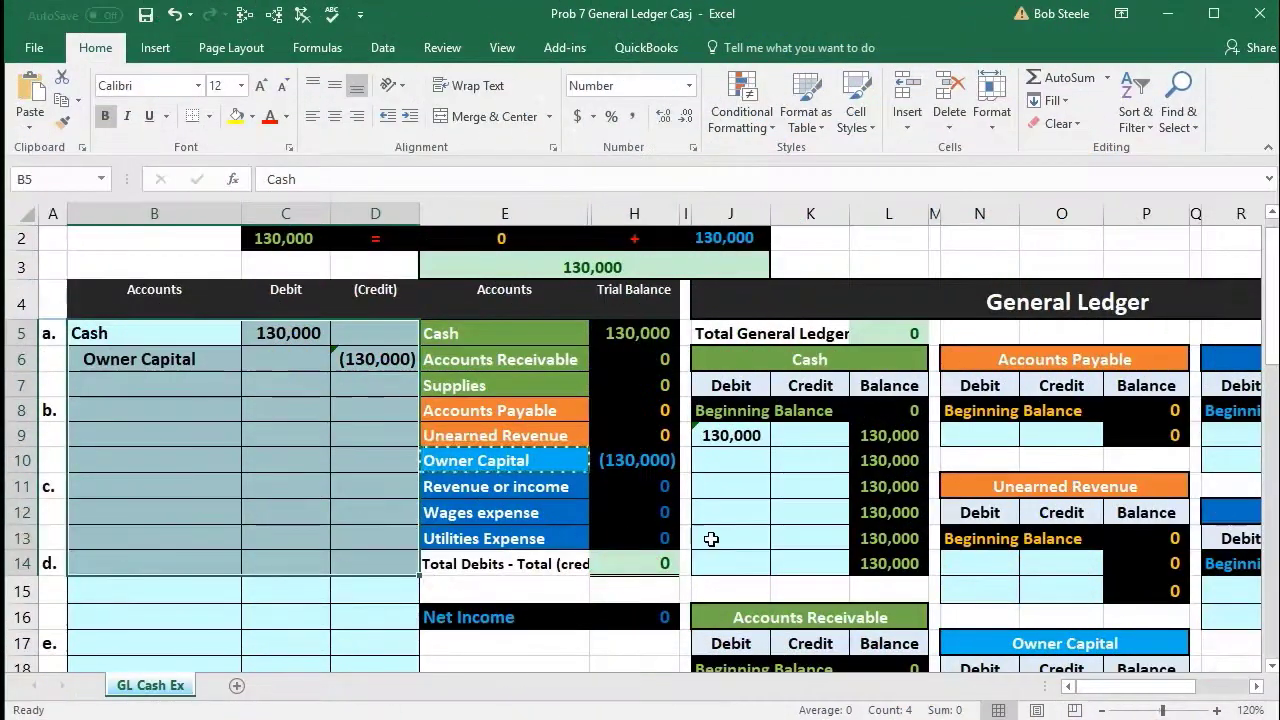
pyautogui.scroll(-1, 237, 581)
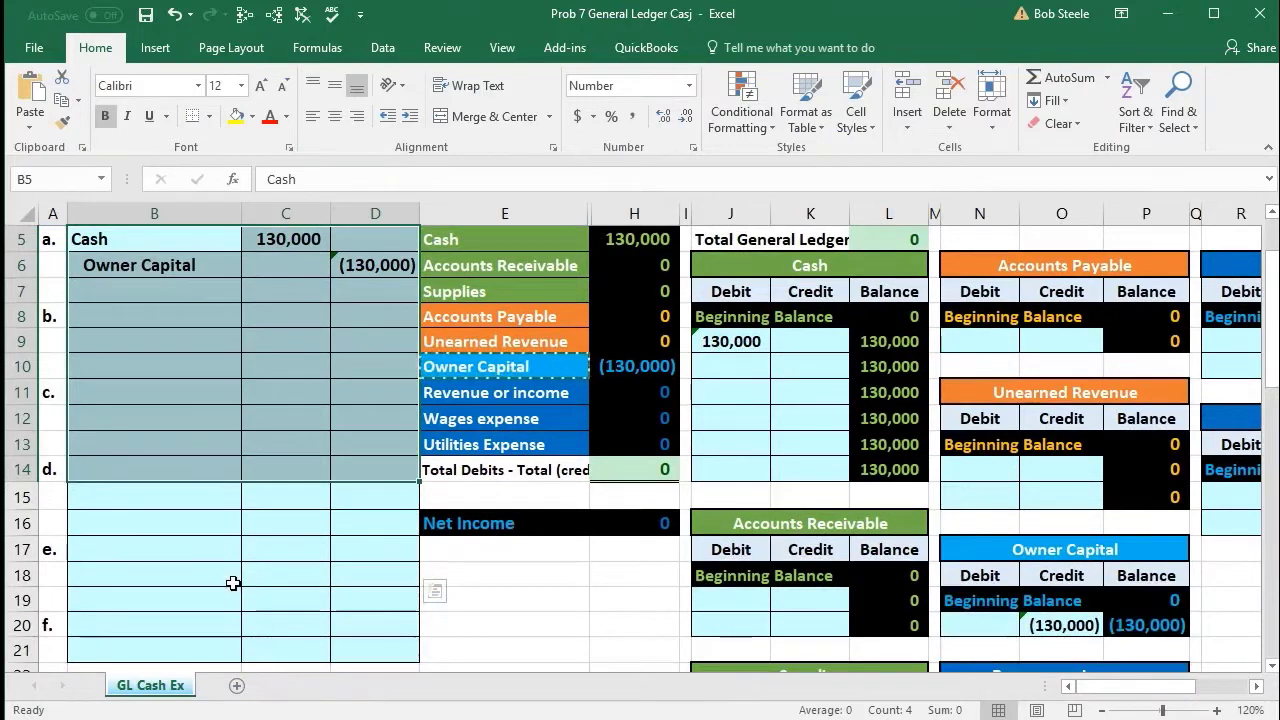
pyautogui.scroll(1, 755, 482)
# Paste the copied Cash account name into B8 as the first line of the journal entry for activity b.
pyautogui.click(755, 482)
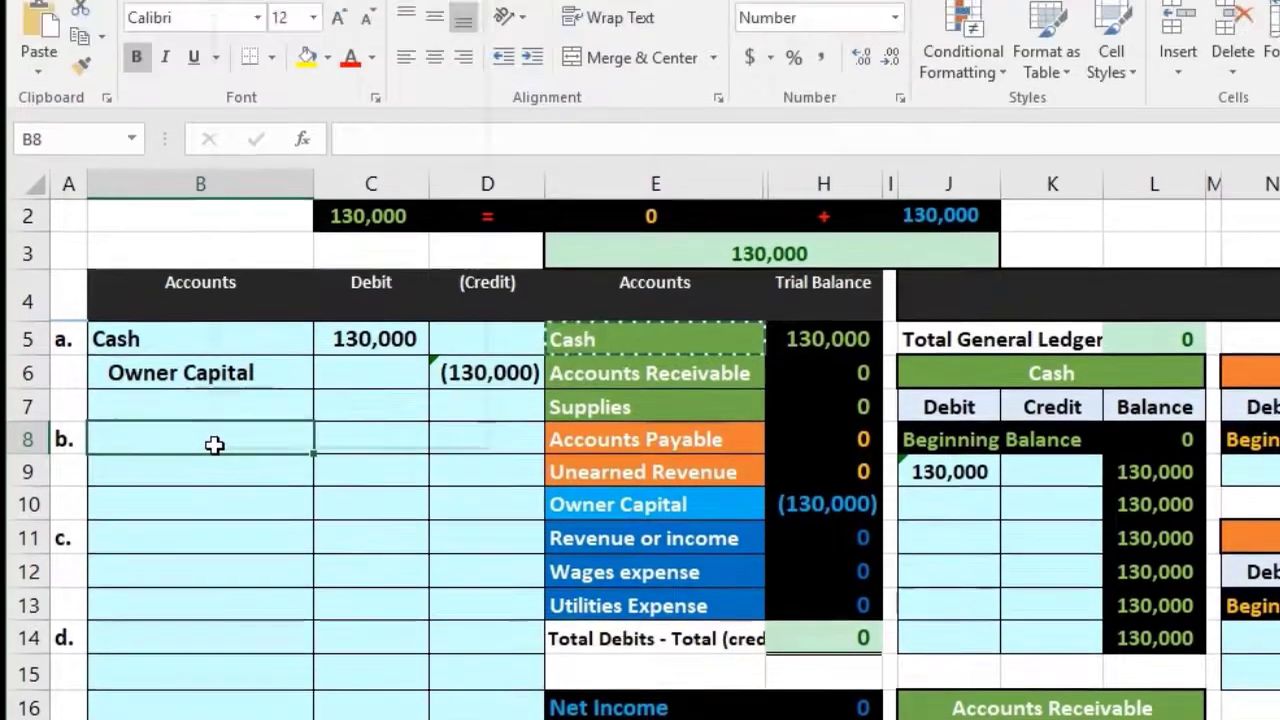
pyautogui.rightClick(214, 323)
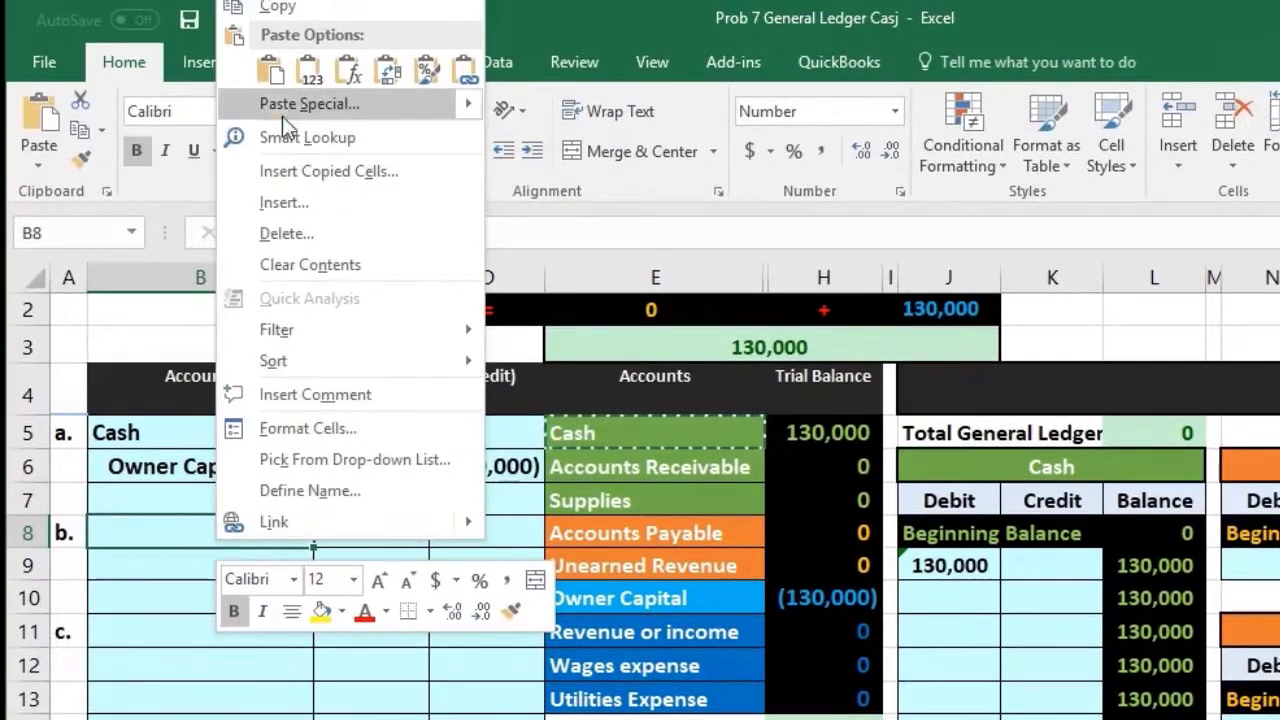
pyautogui.click(271, 84)
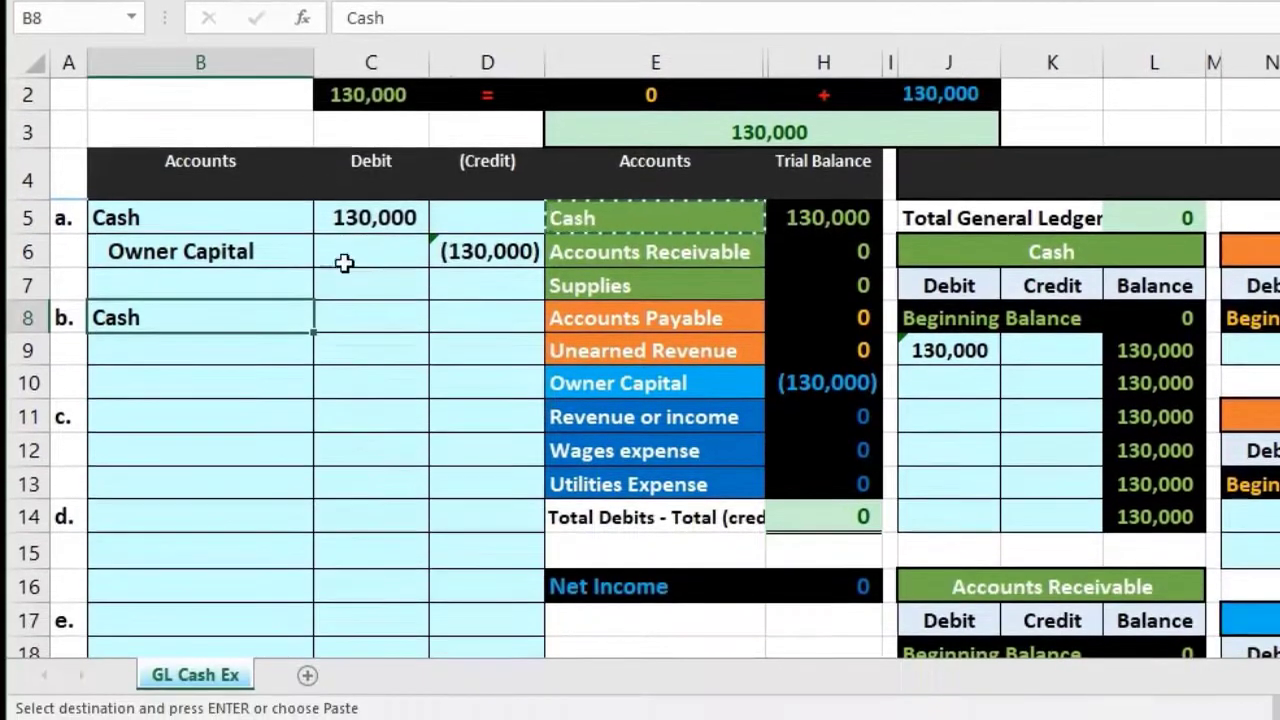
# Enter 13000 as the Cash debit in C8 and the matching credit in D9 with the formula =-C8.
pyautogui.click(366, 309)
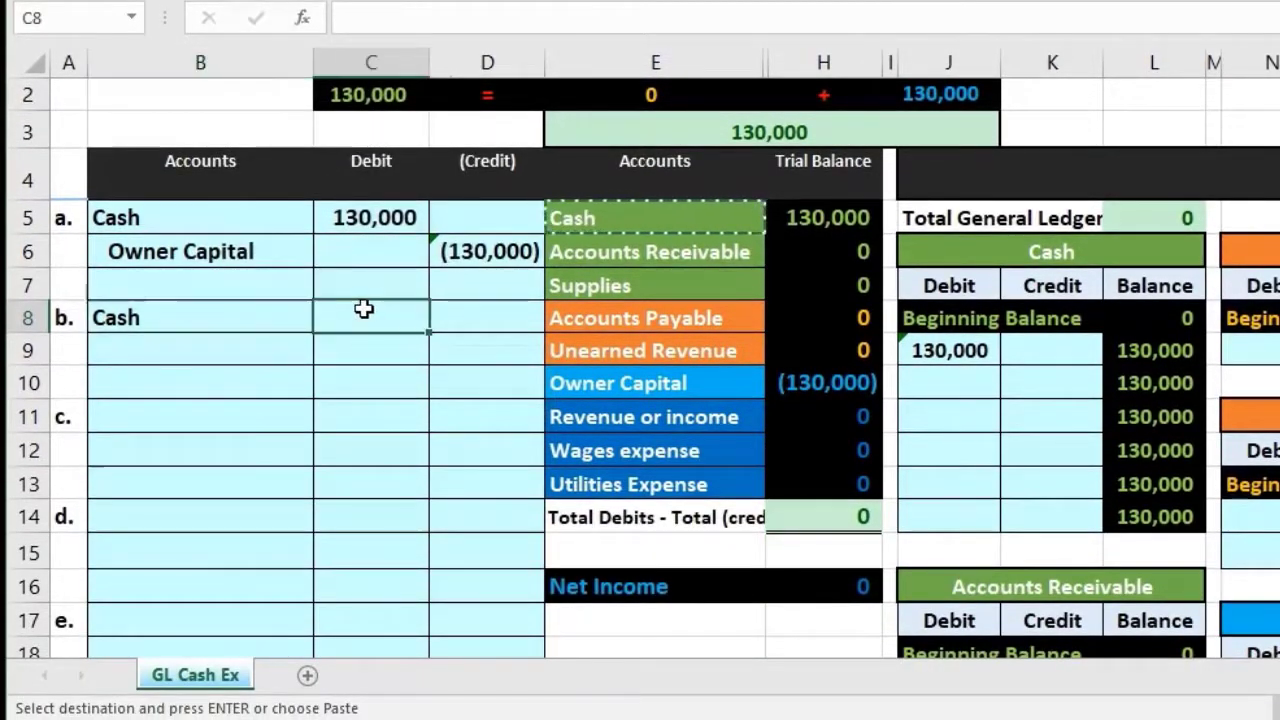
pyautogui.scroll(-4, 365, 308)
pyautogui.scroll(2, 363, 308)
pyautogui.scroll(2, 363, 308)
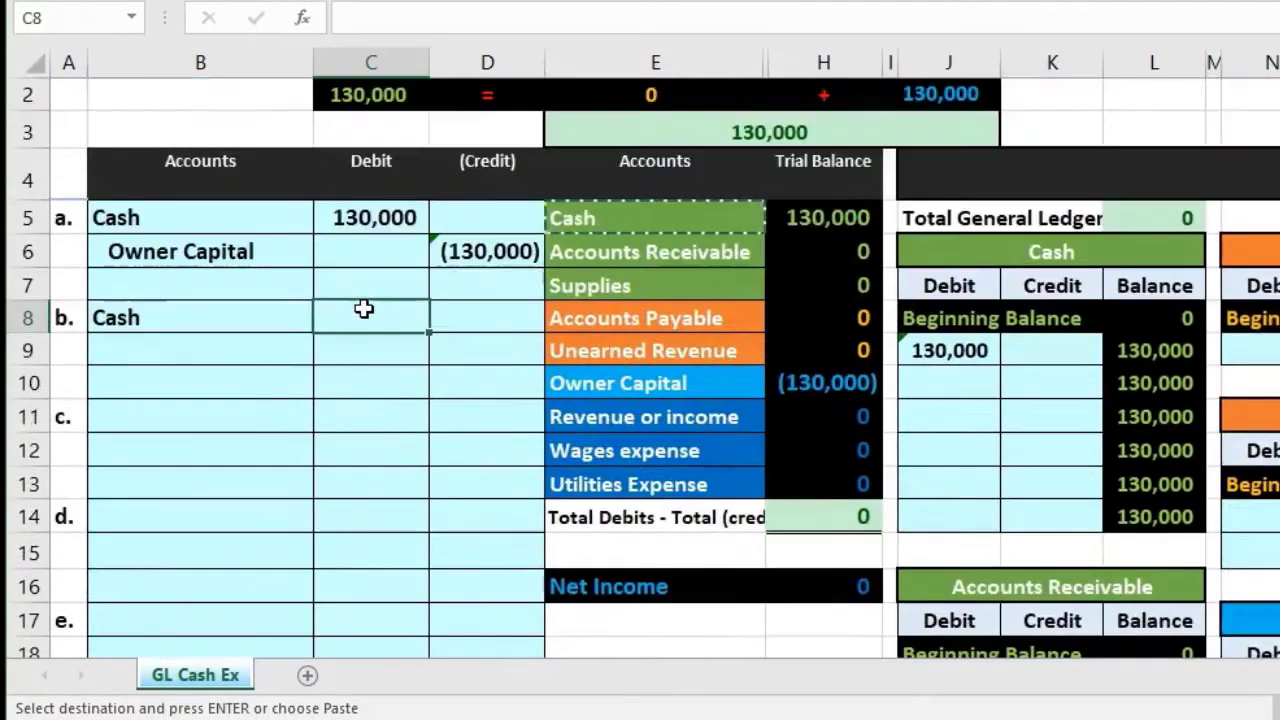
pyautogui.write('130,000')
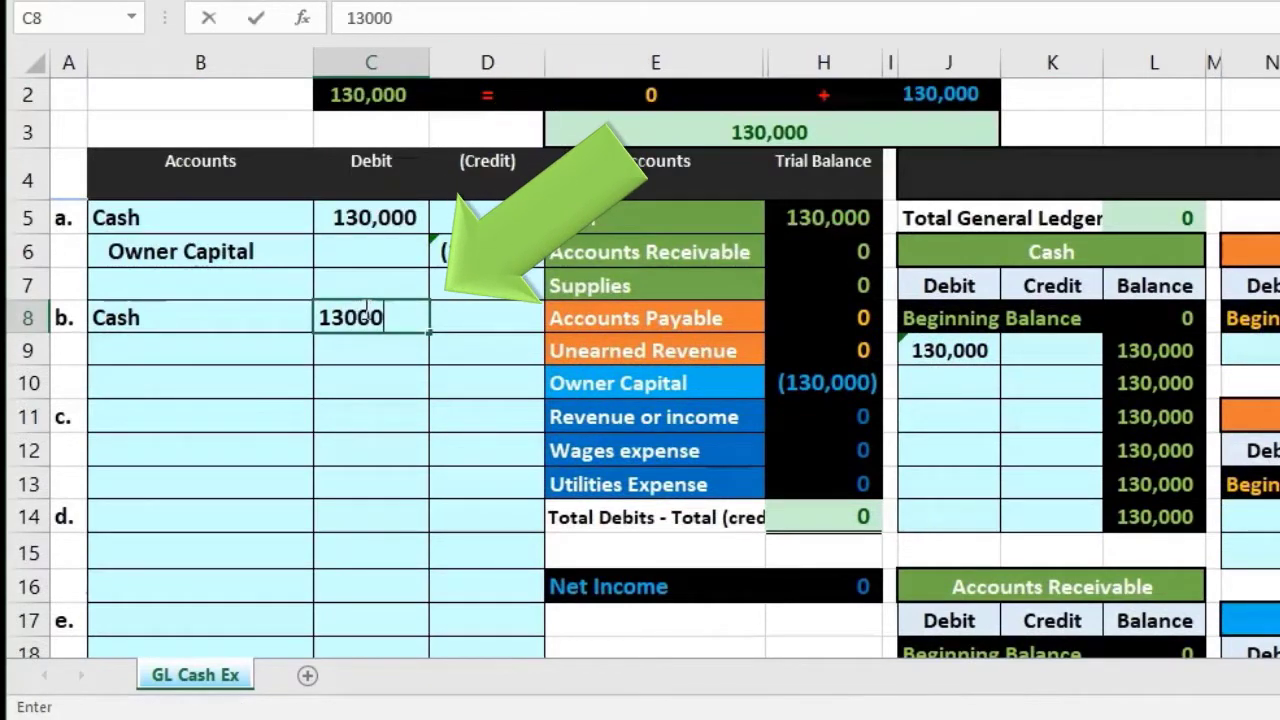
pyautogui.press('Return')
pyautogui.press('Right')
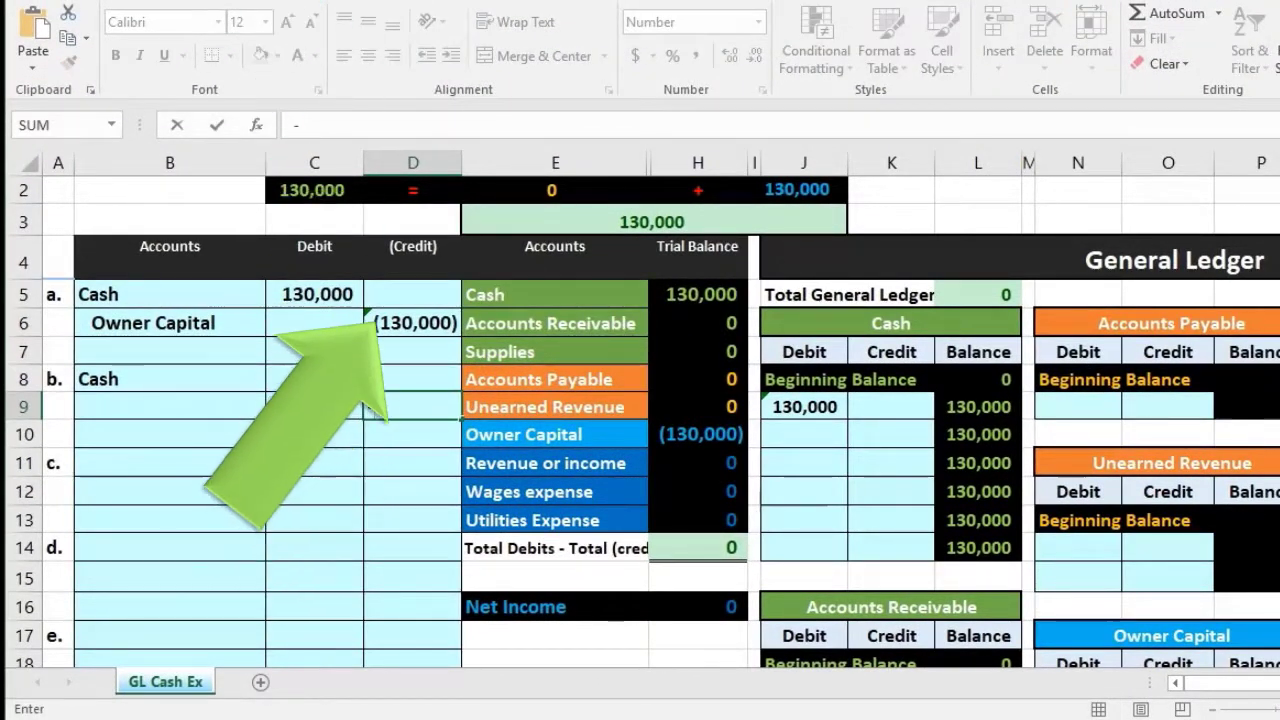
pyautogui.click(340, 379)
pyautogui.press('Return')
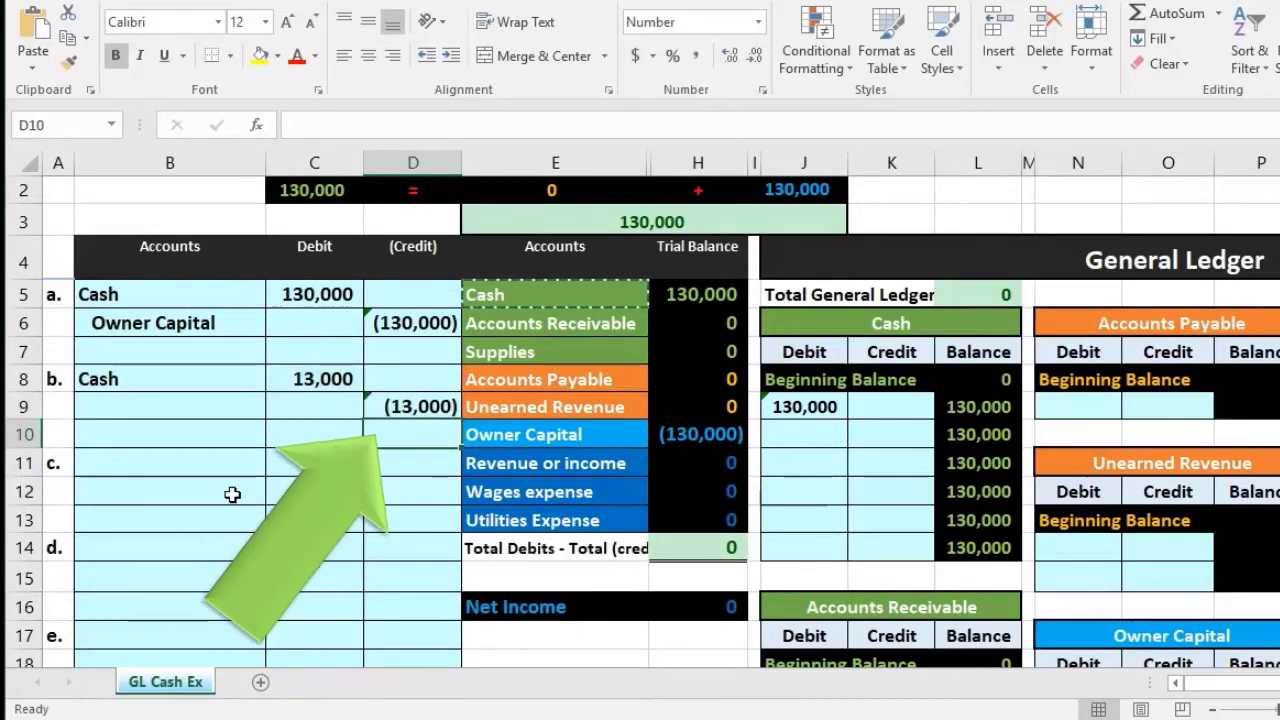
# Check the description of activity b, then copy the Revenue or income account name from the trial balance into B9 as values only.
pyautogui.click(195, 407)
pyautogui.scroll(-4, 261, 466)
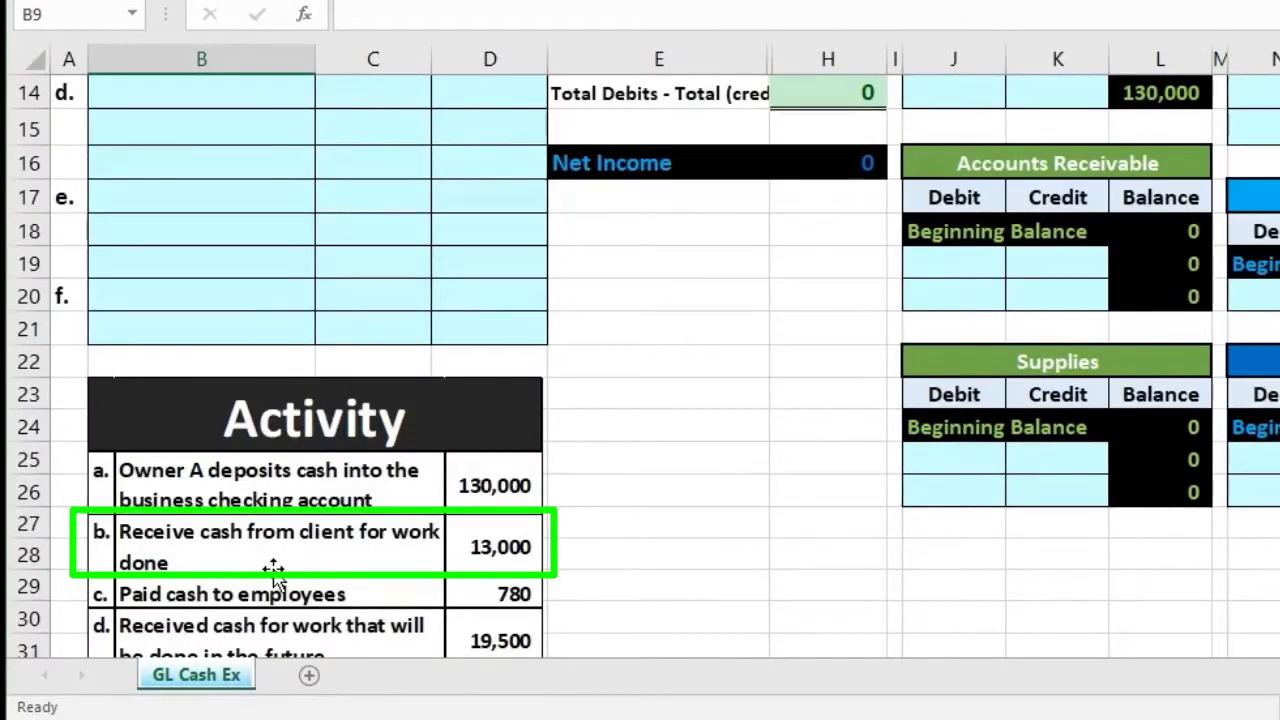
pyautogui.scroll(4, 274, 572)
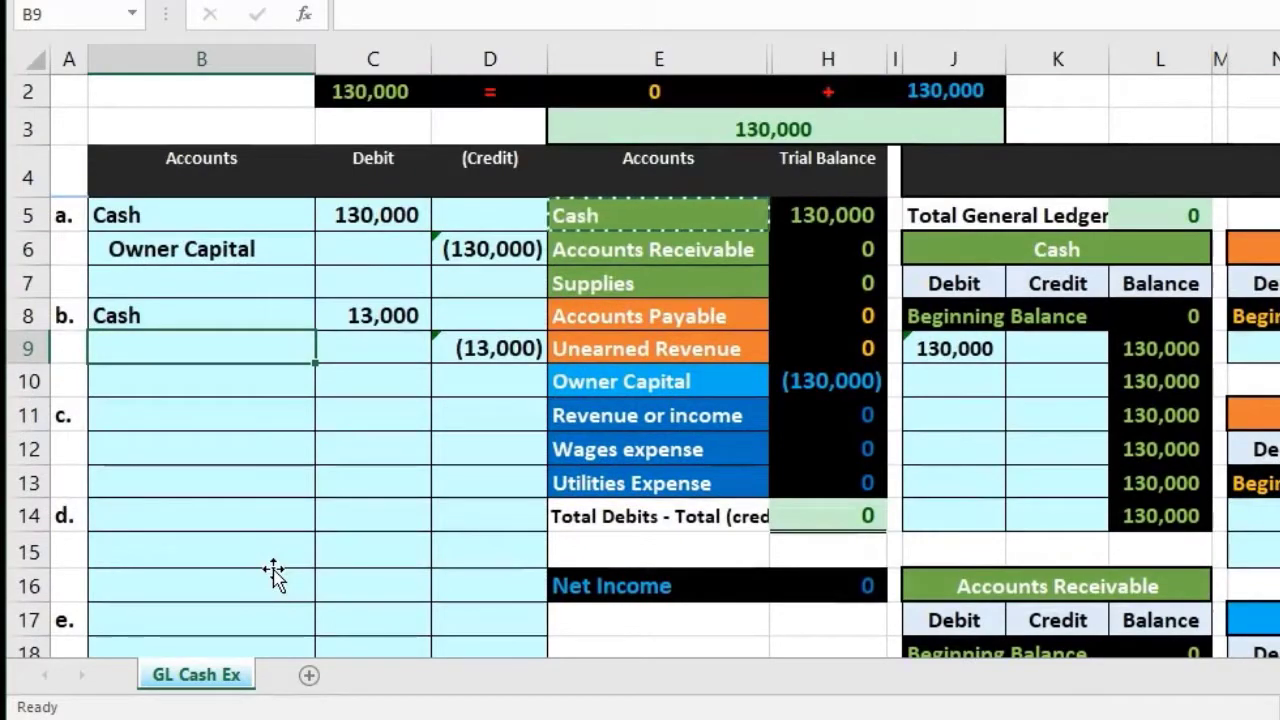
pyautogui.click(349, 315)
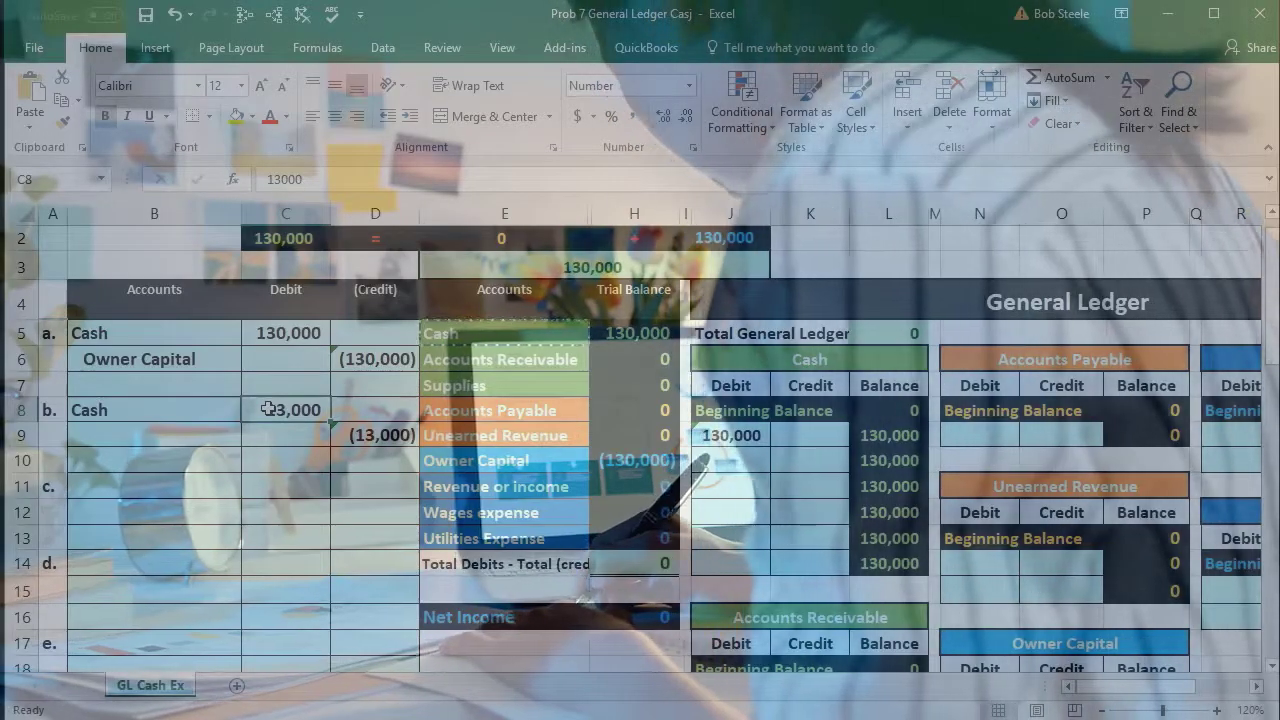
pyautogui.click(487, 483)
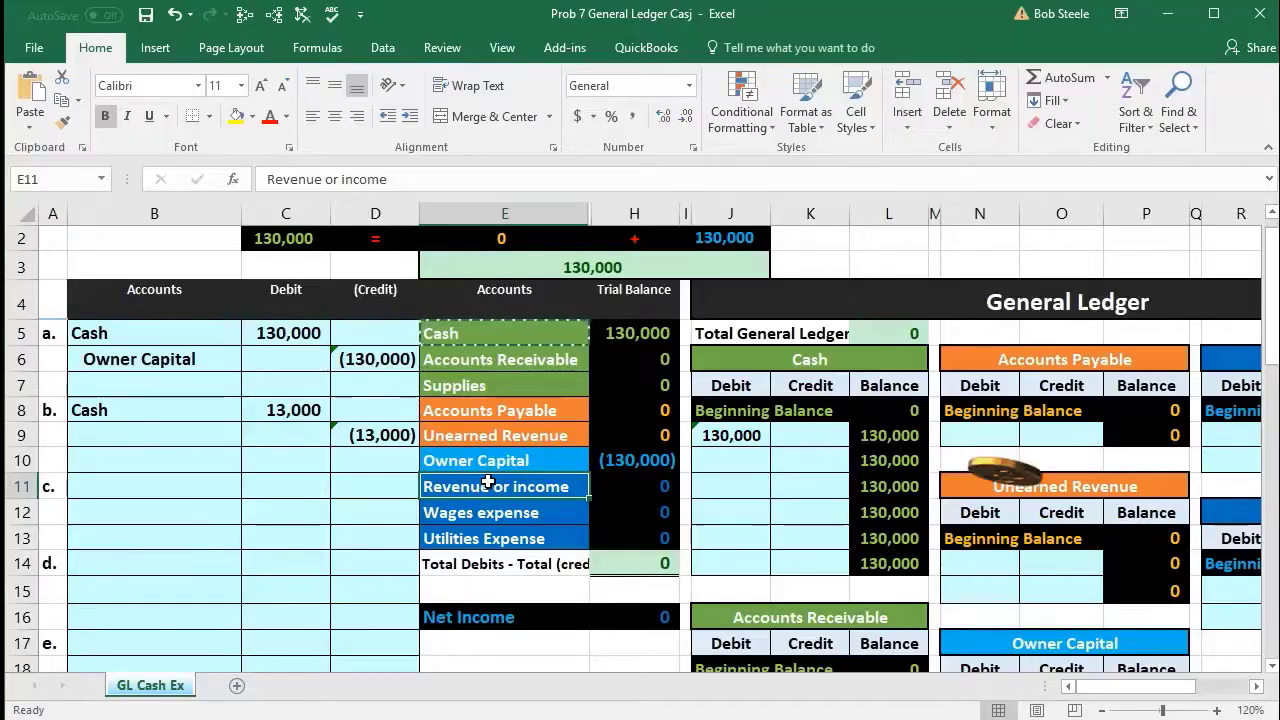
pyautogui.rightClick(487, 483)
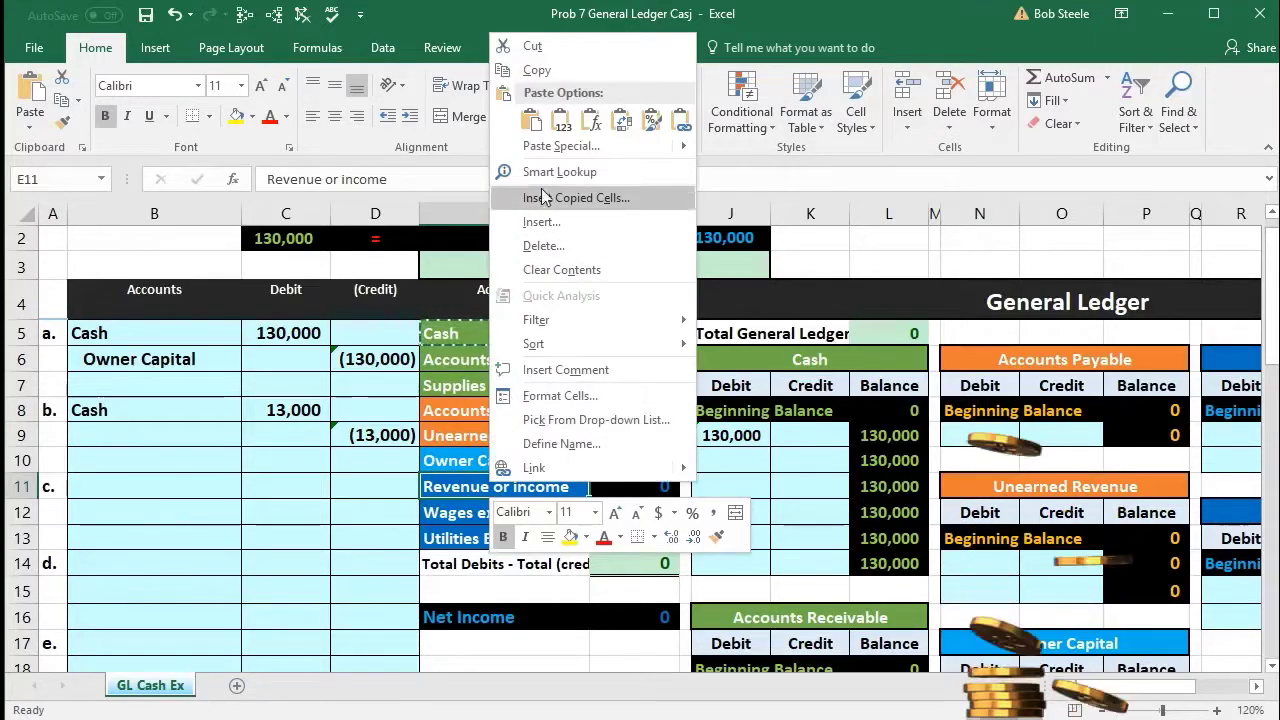
pyautogui.click(537, 72)
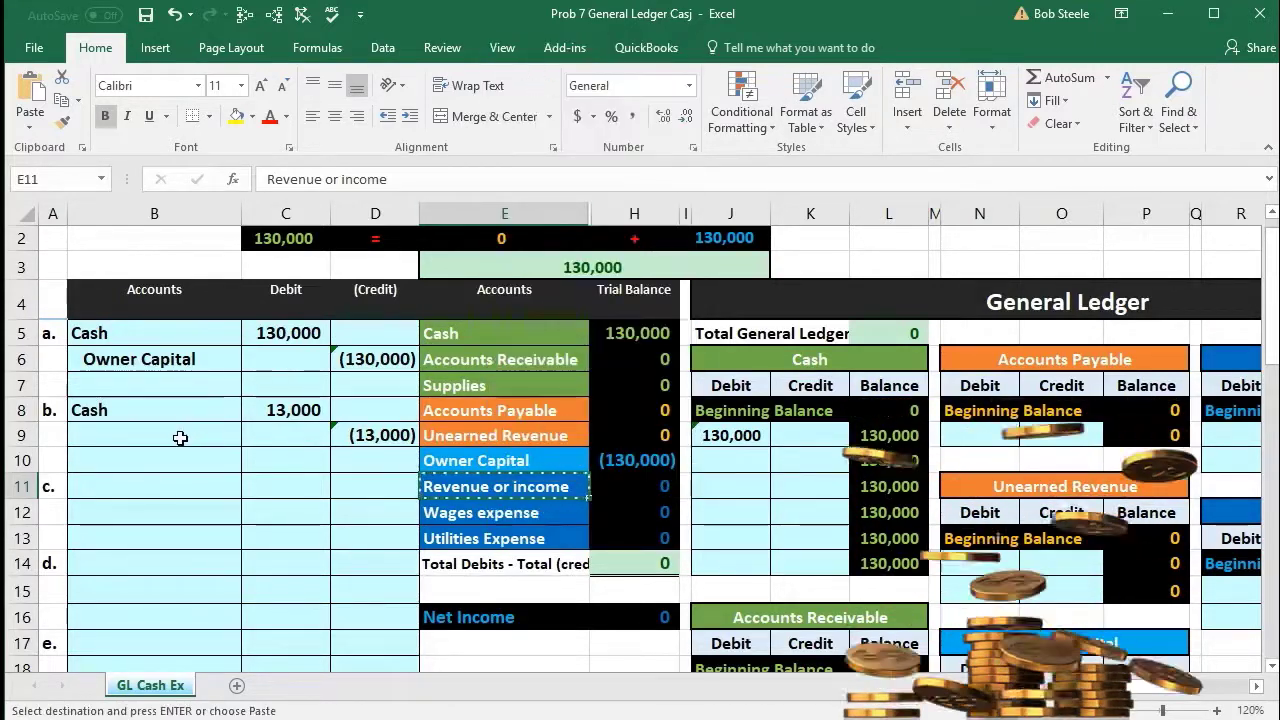
pyautogui.click(170, 437)
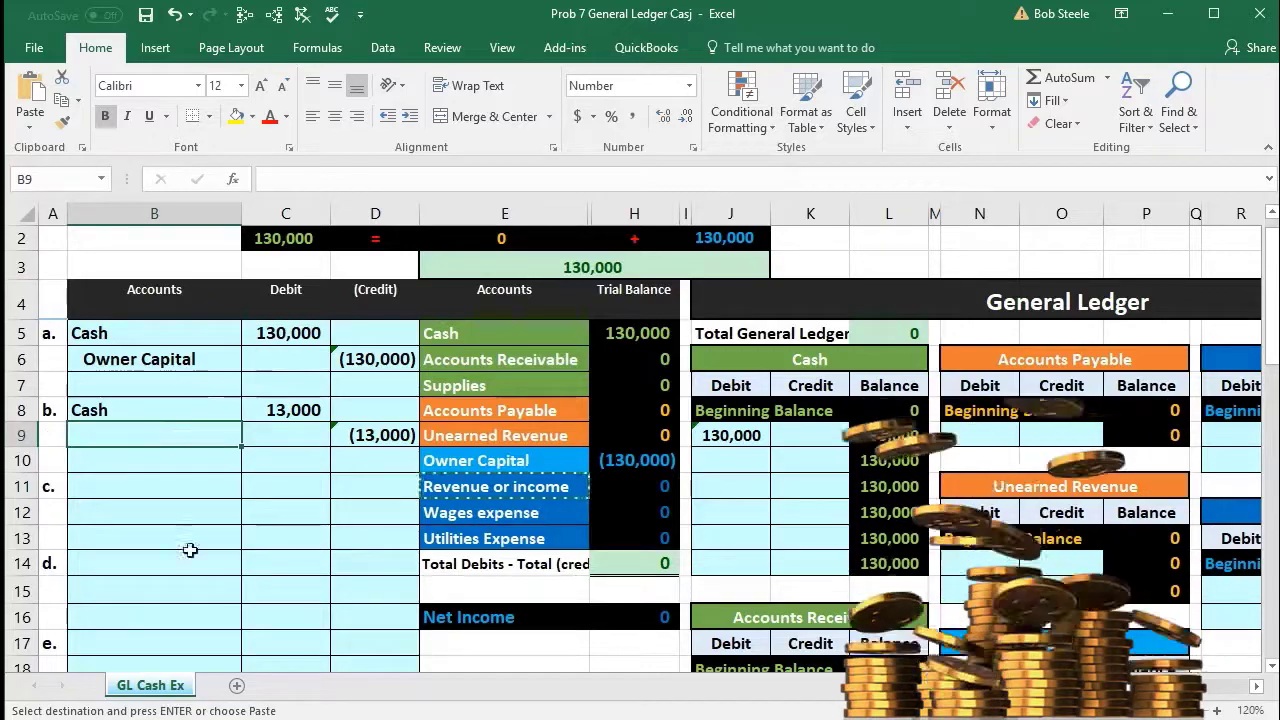
pyautogui.rightClick(176, 440)
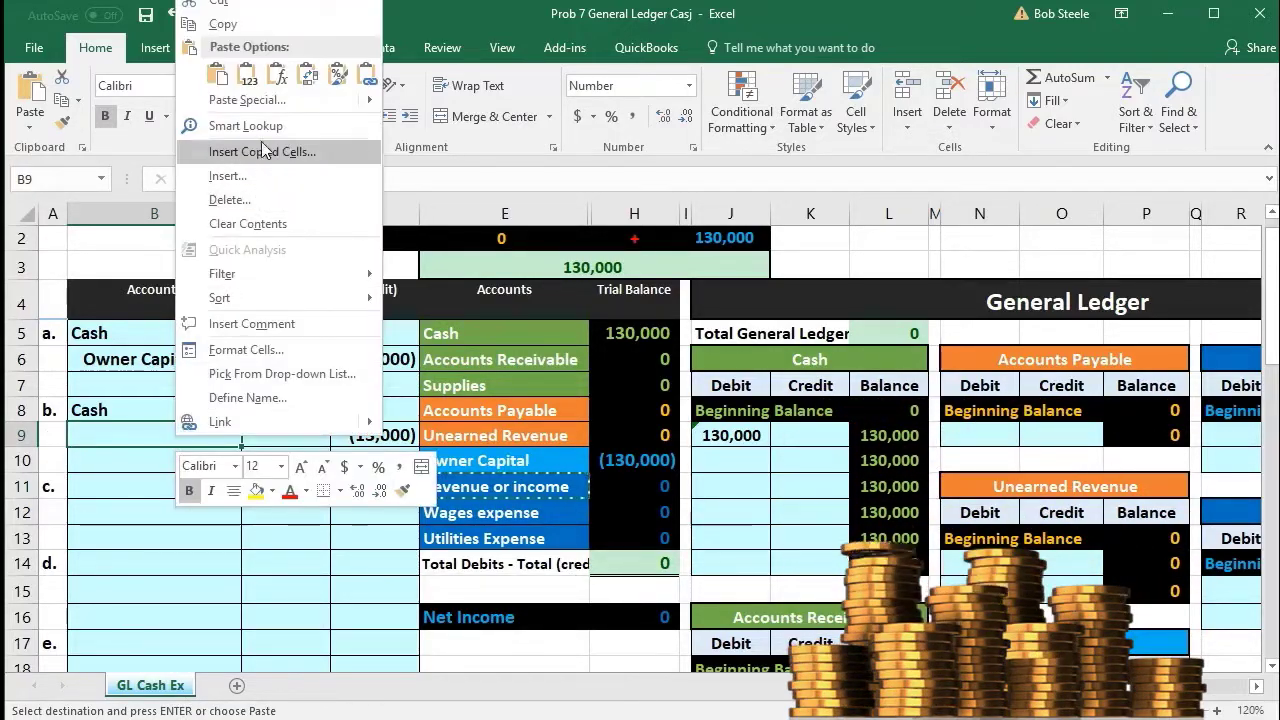
pyautogui.click(246, 76)
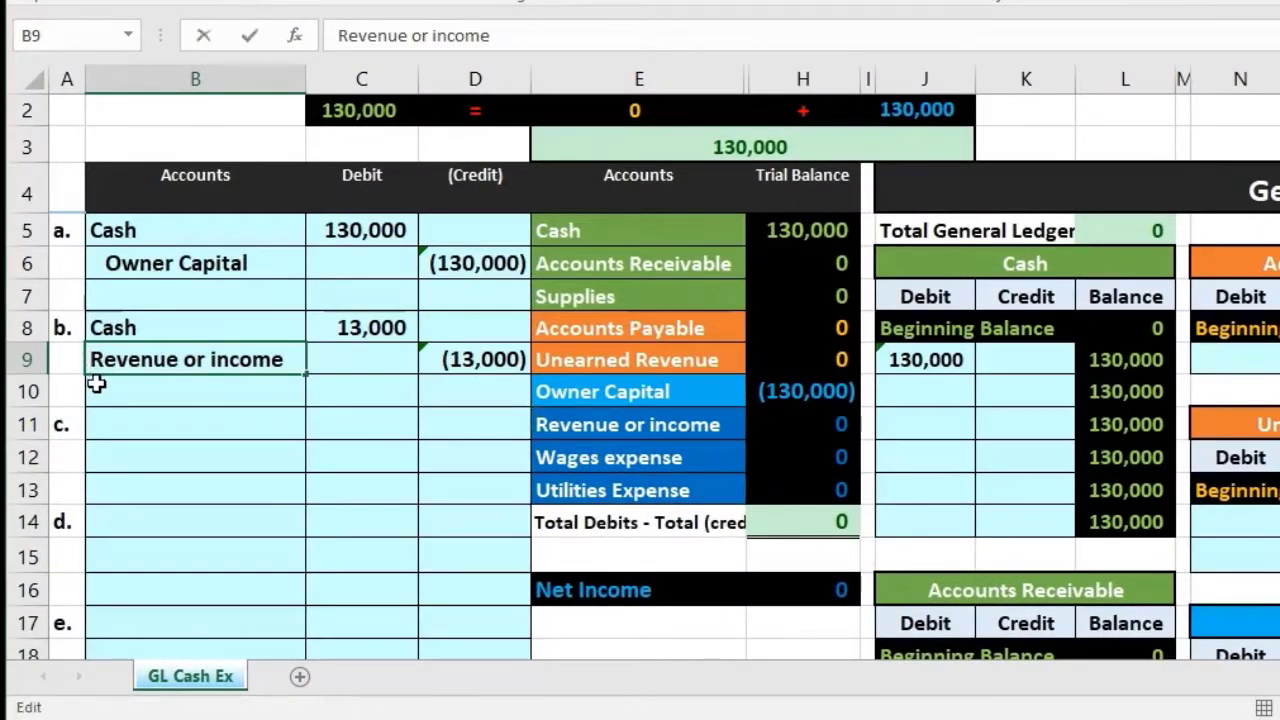
# Indent the Revenue or income account name in B9 to mark it as the credit line.
pyautogui.hotkey('alt', 'h')
pyautogui.press('6')
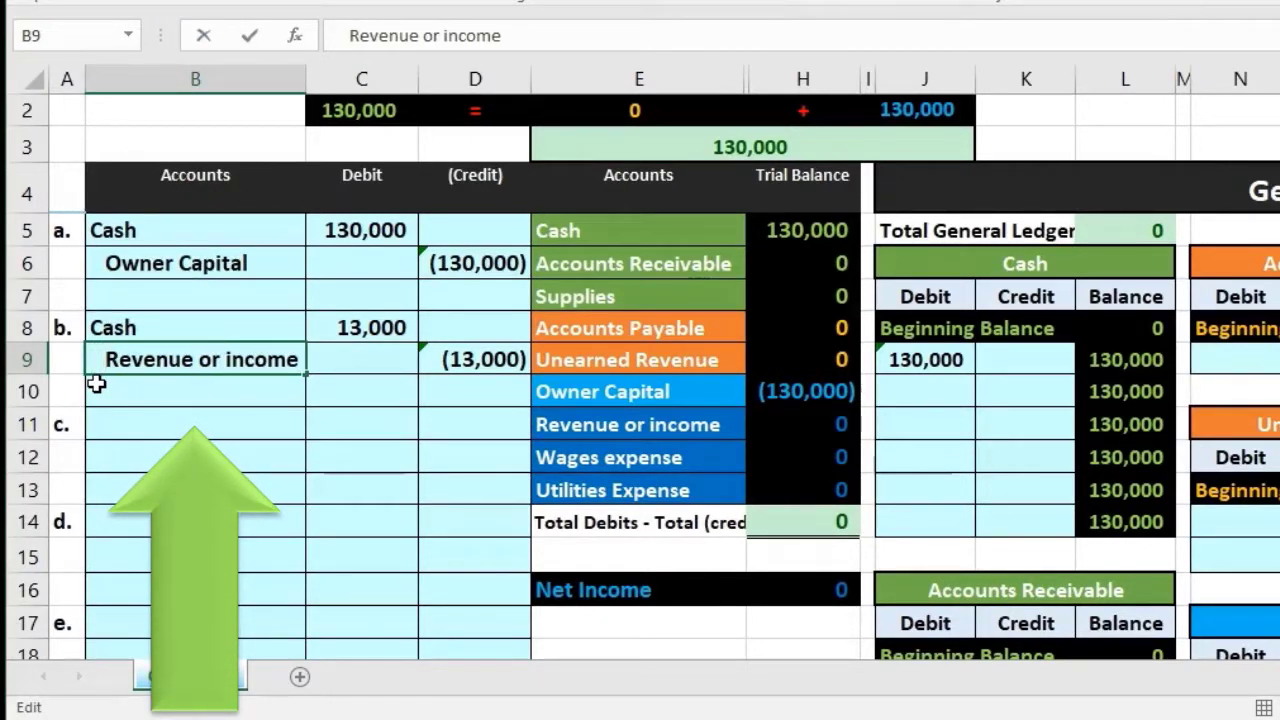
pyautogui.press('Return')
# Review the debit and credit lines of the journal entry for activity b, including the credit formula in D9.
pyautogui.moveTo(204, 357); pyautogui.dragTo(431, 360)
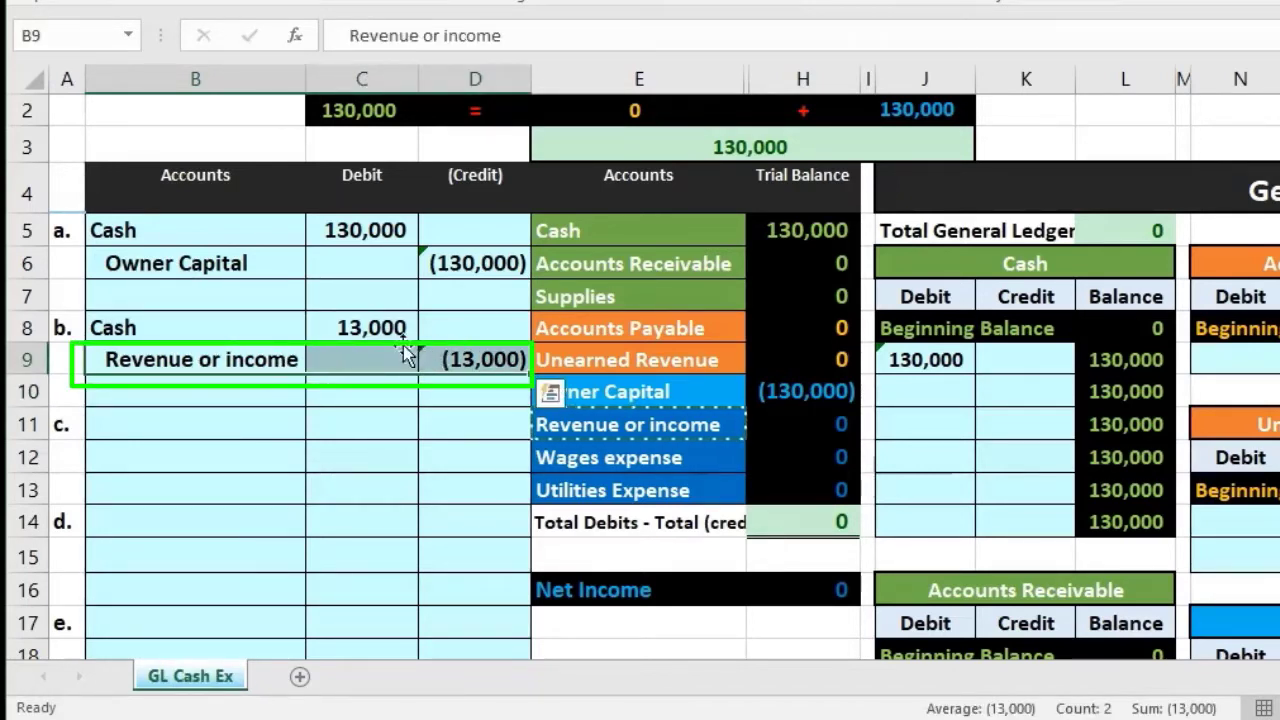
pyautogui.click(371, 329)
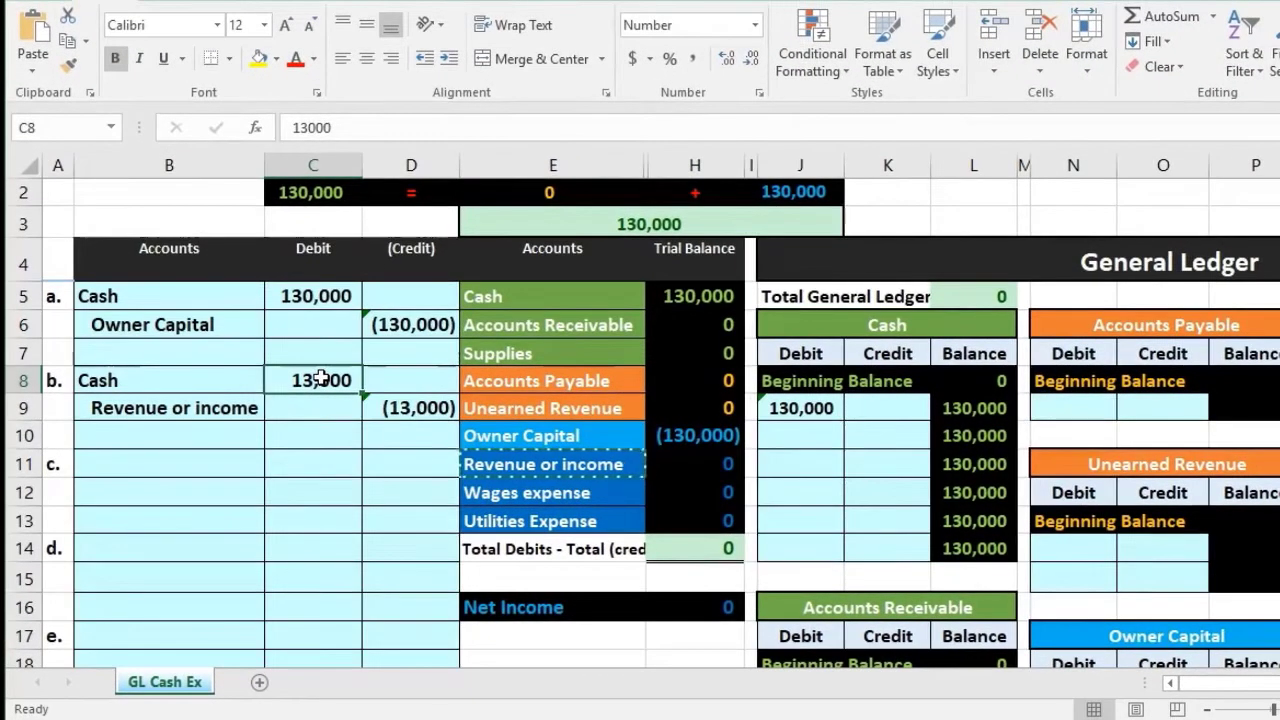
pyautogui.click(226, 409)
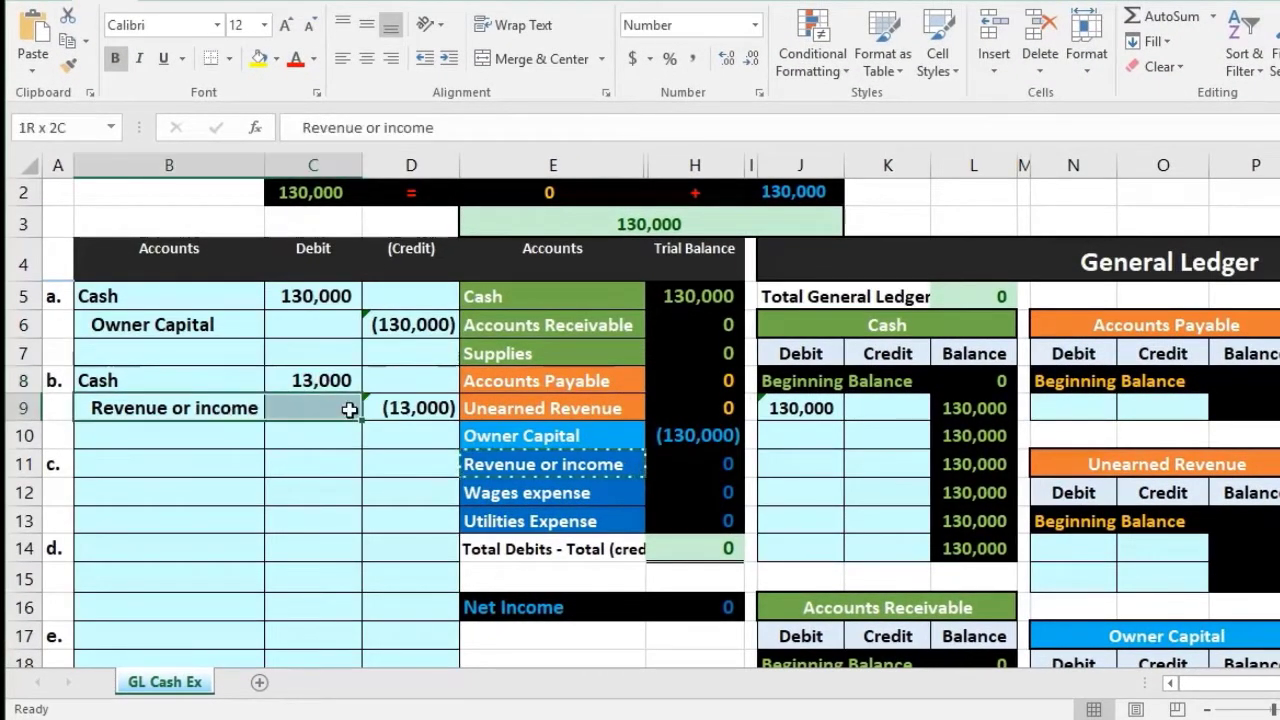
pyautogui.moveTo(349, 409); pyautogui.dragTo(370, 409)
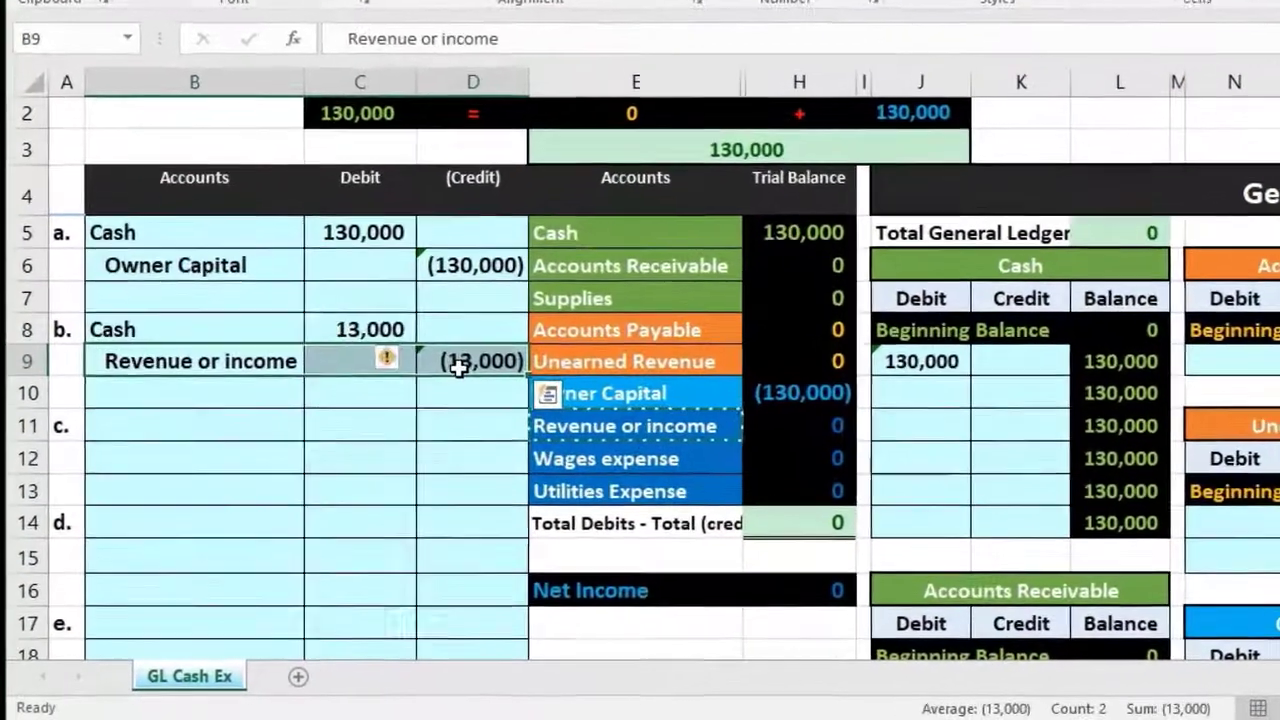
pyautogui.click(363, 441)
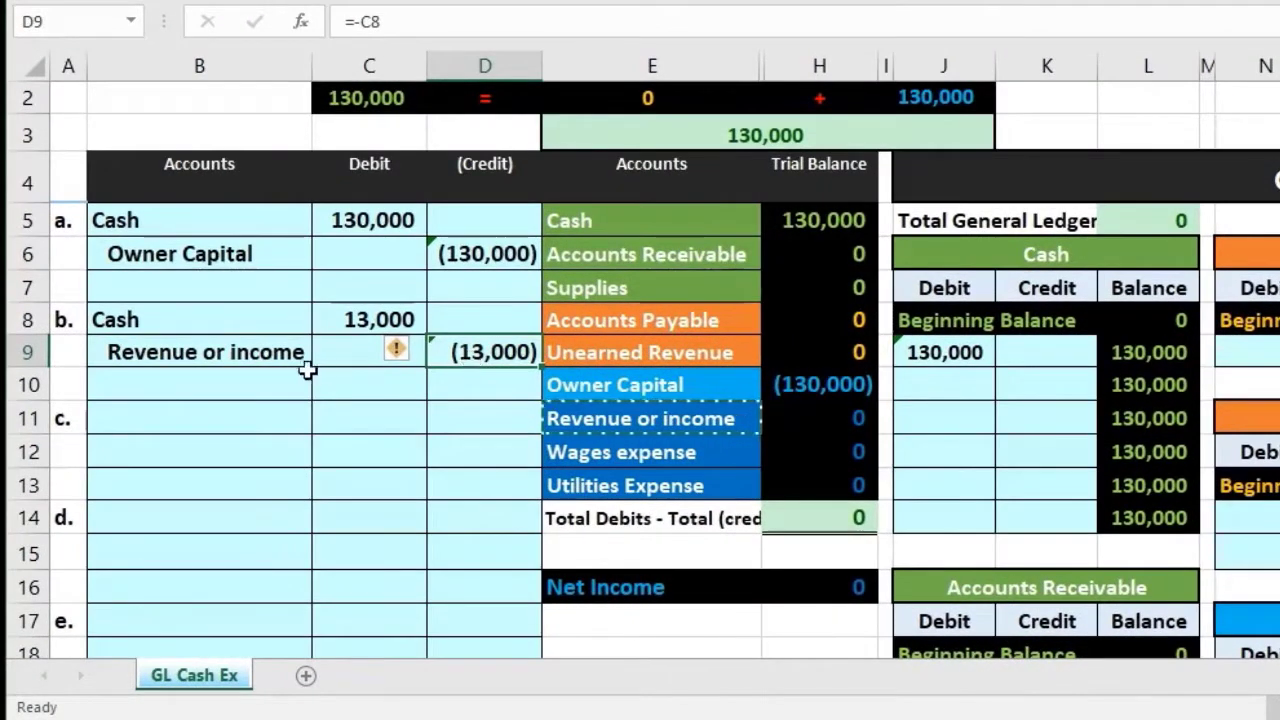
pyautogui.moveTo(177, 320); pyautogui.dragTo(436, 347)
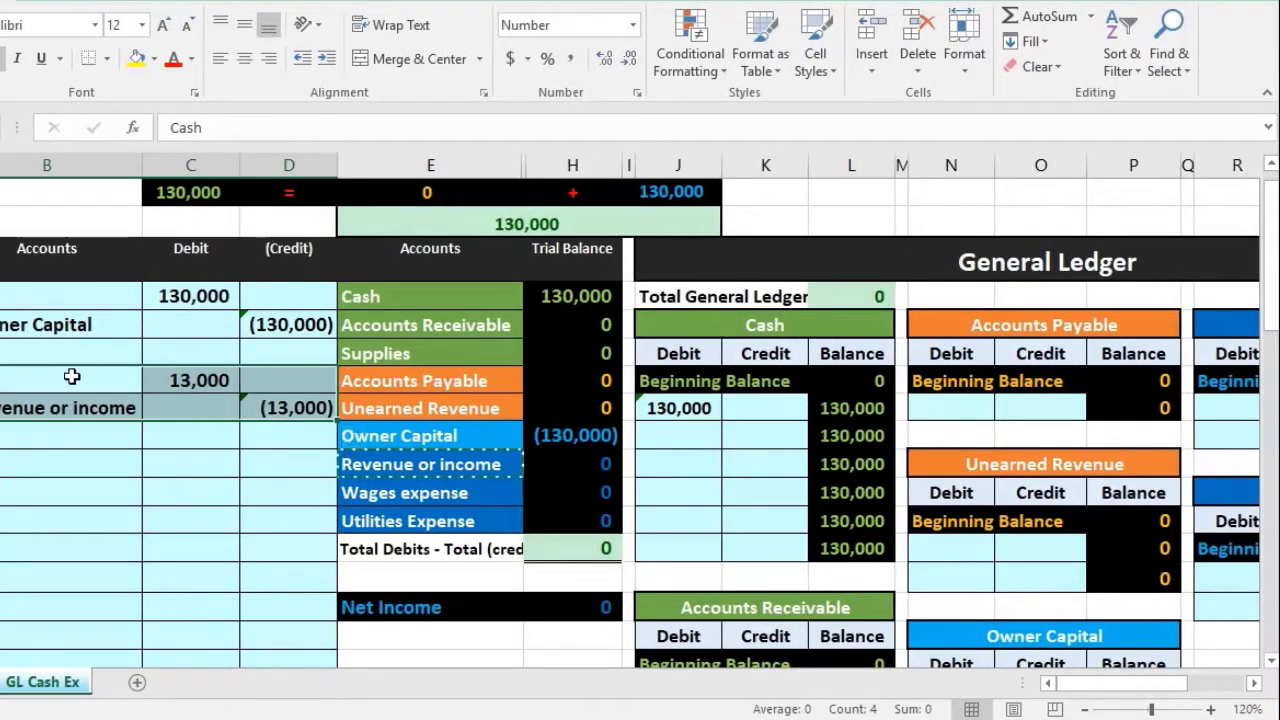
# Post the Cash debit of activity b to J10 in the Cash ledger account with the formula =C8.
pyautogui.moveTo(72, 376); pyautogui.dragTo(191, 378)
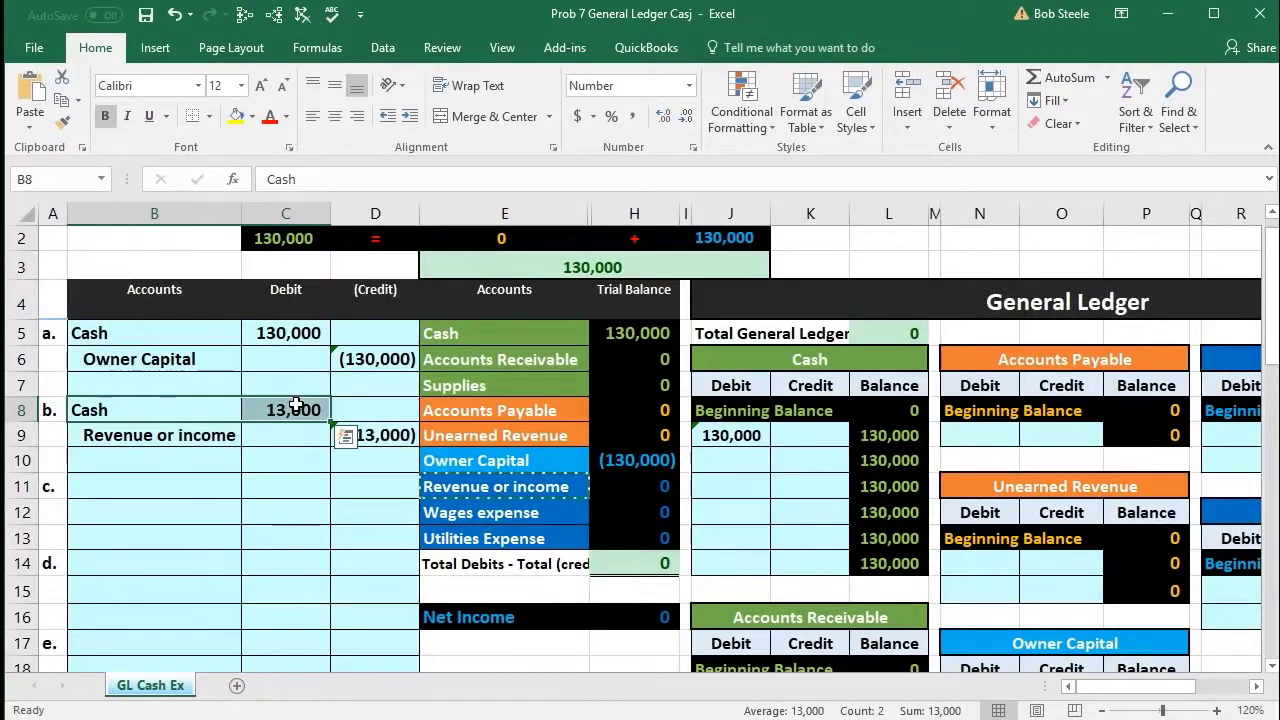
pyautogui.click(456, 337)
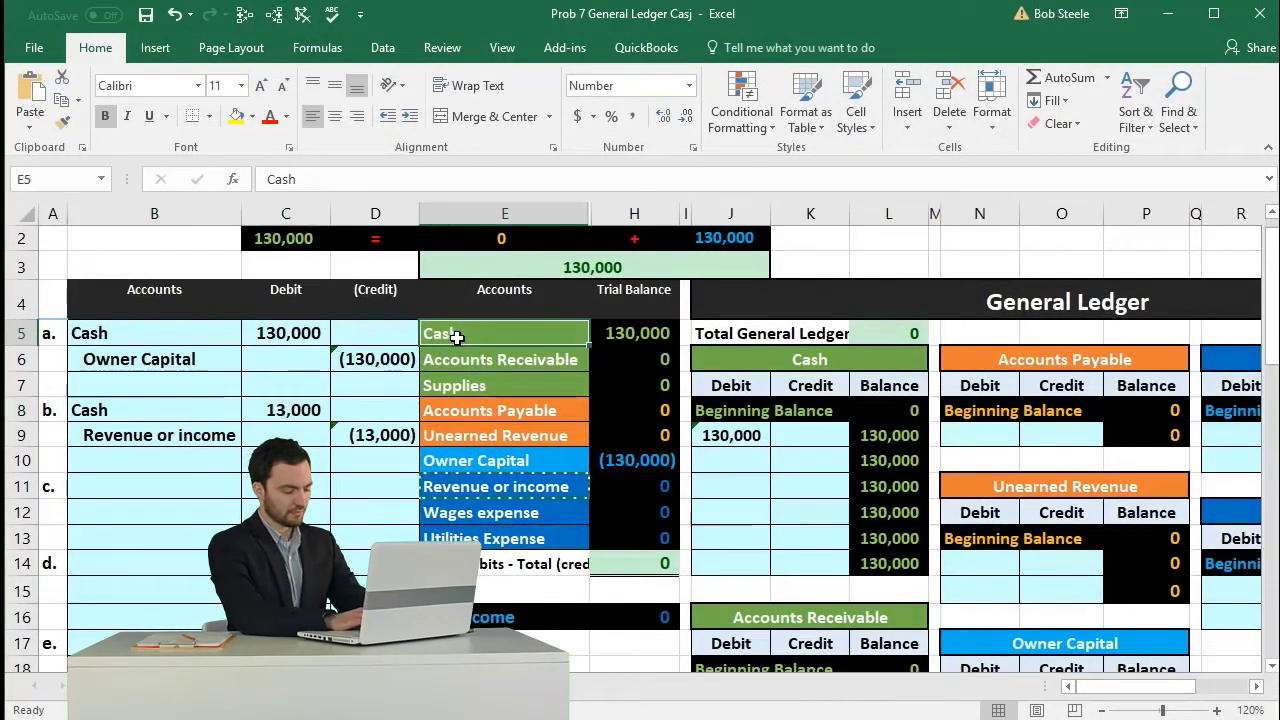
pyautogui.click(719, 365)
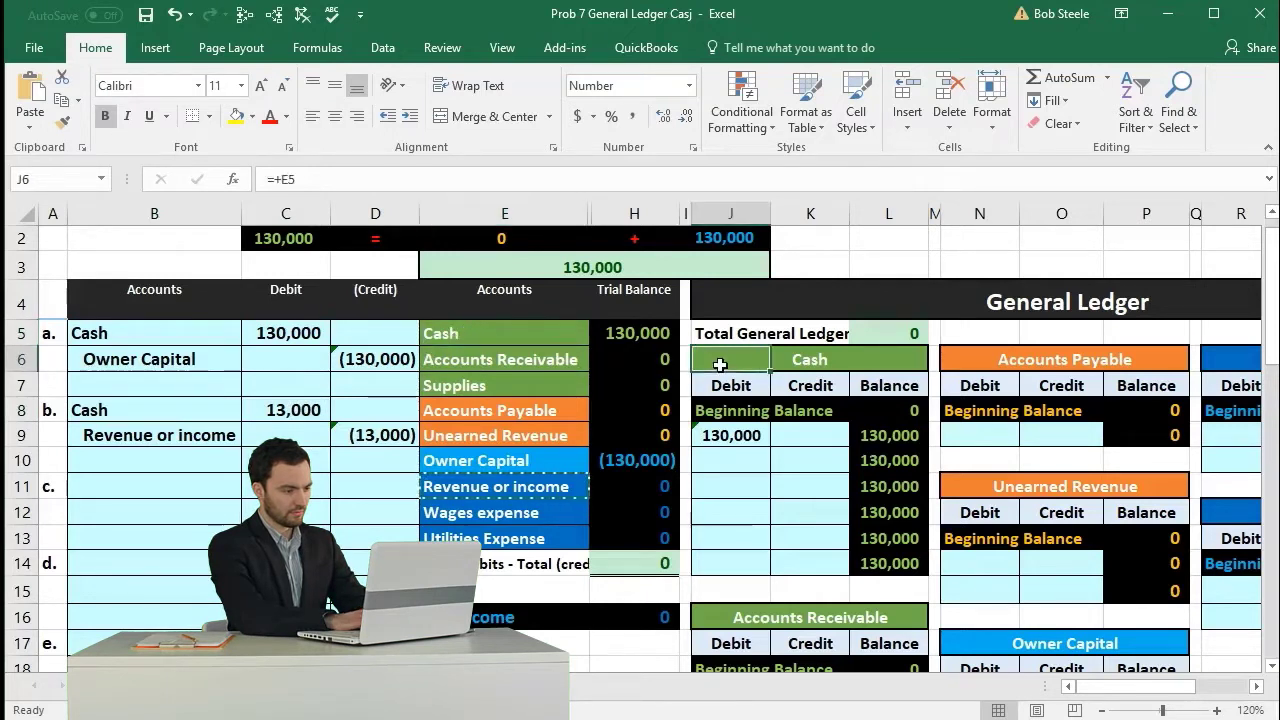
pyautogui.click(727, 469)
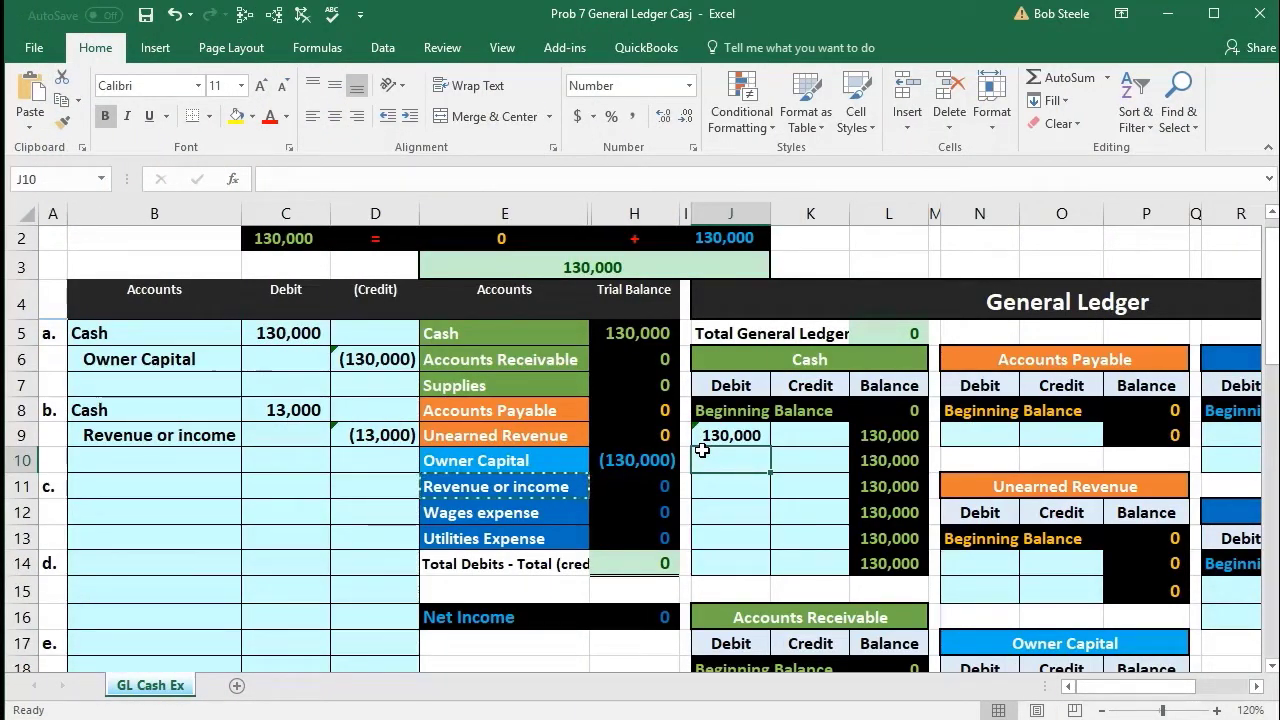
pyautogui.click(792, 436)
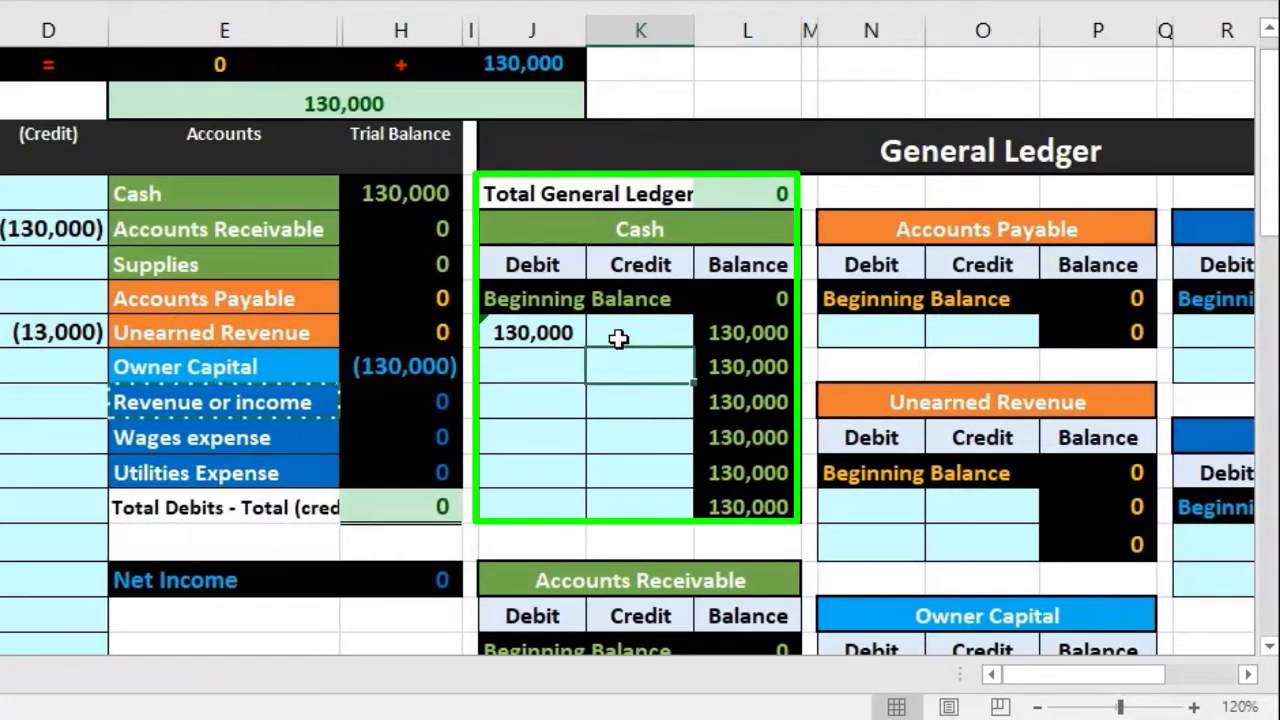
pyautogui.click(522, 366)
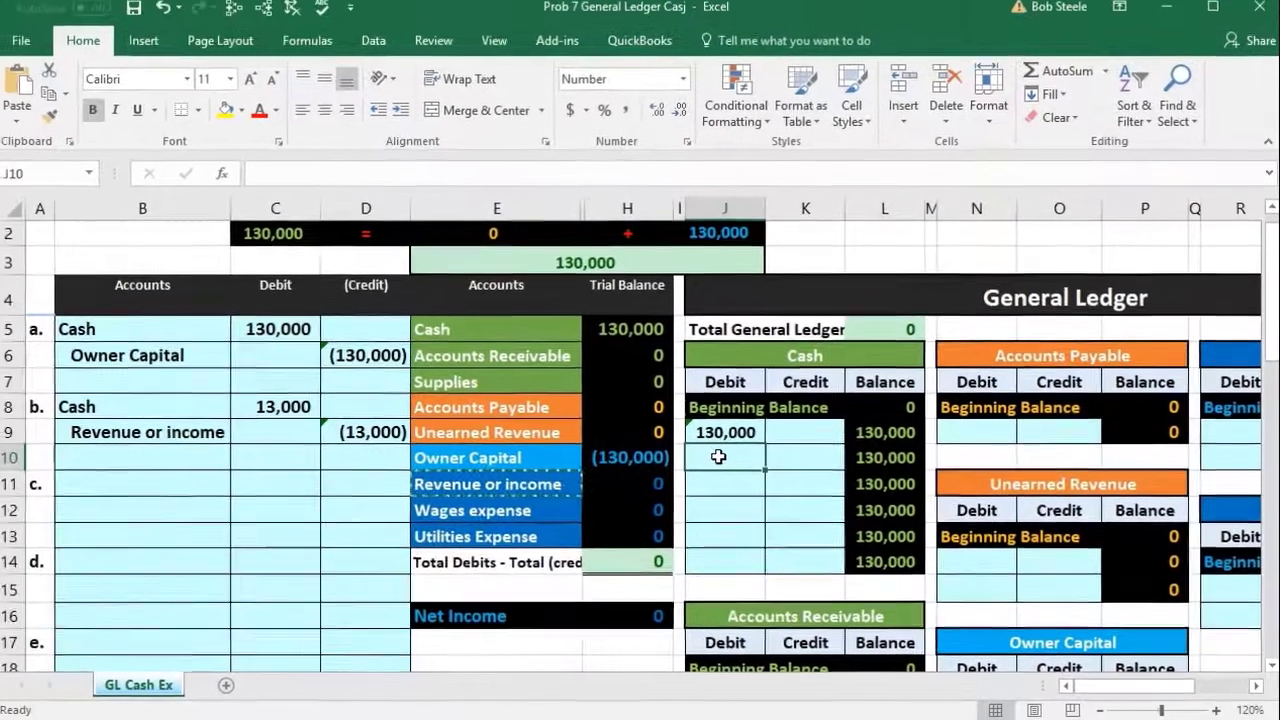
pyautogui.write('=')
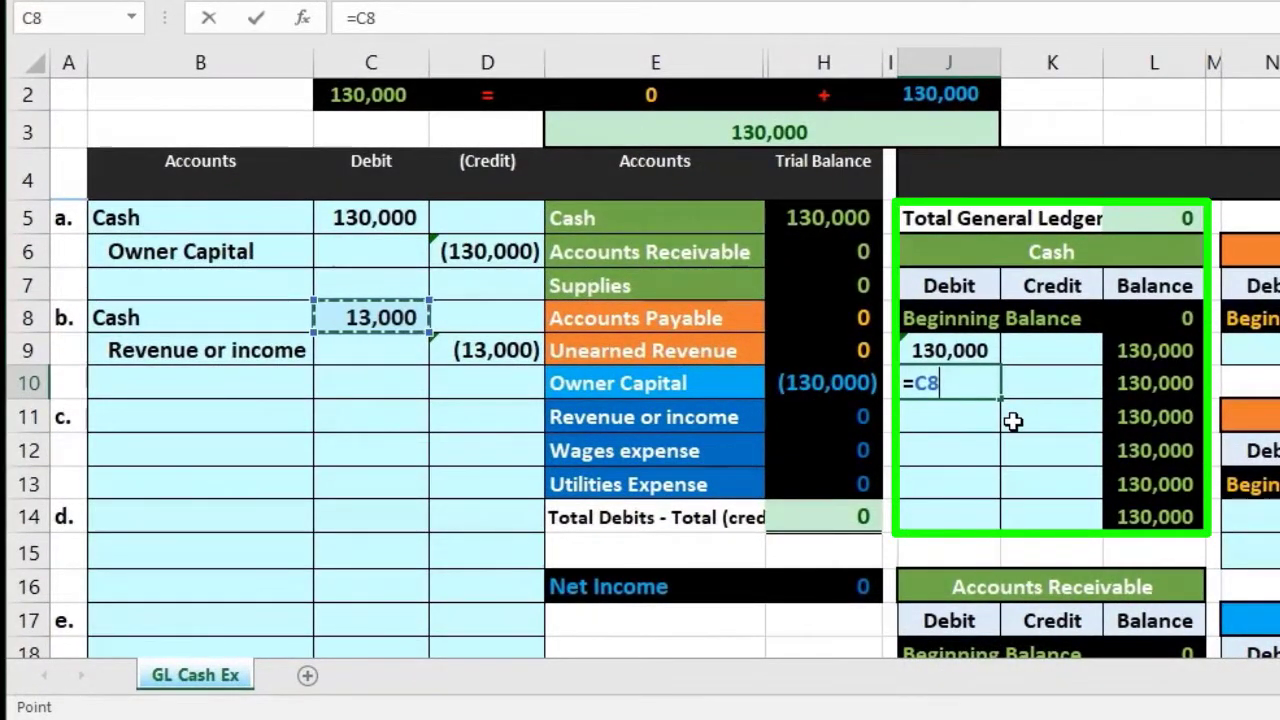
pyautogui.press('Return')
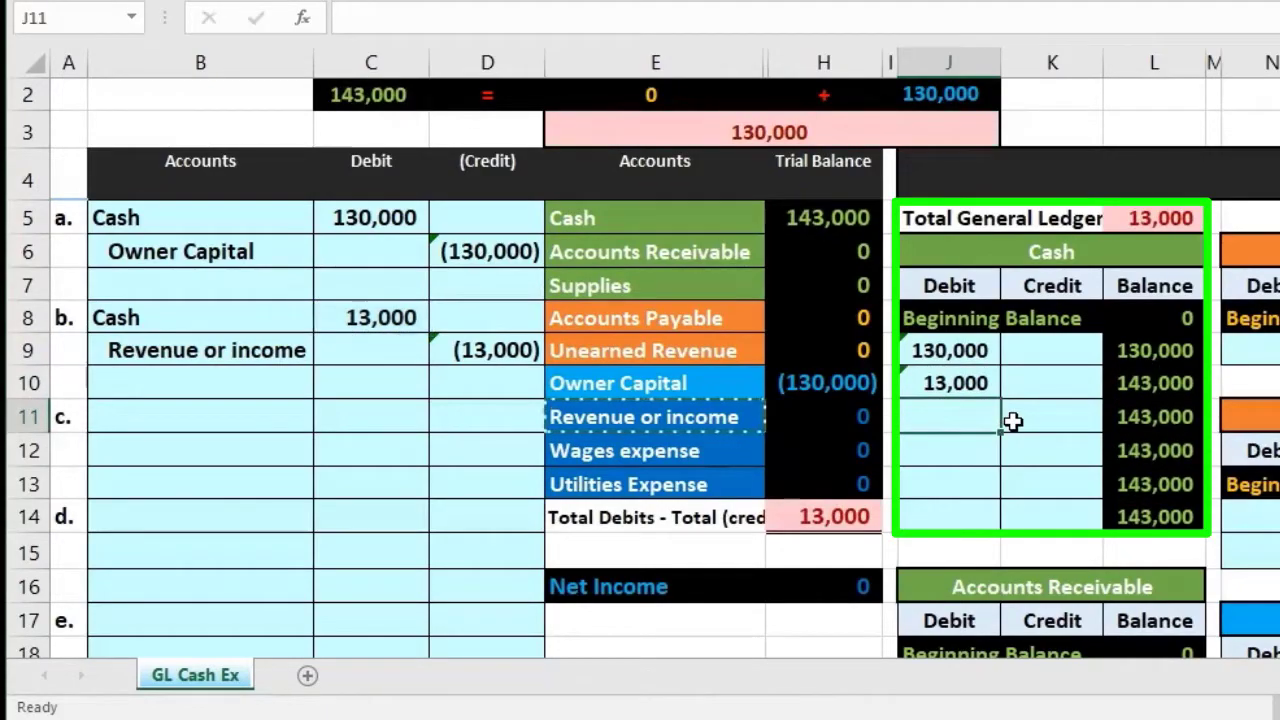
# Trace the Cash ledger balance in L10 to the trial balance and check the total debits minus credits in H14.
pyautogui.click(1135, 392)
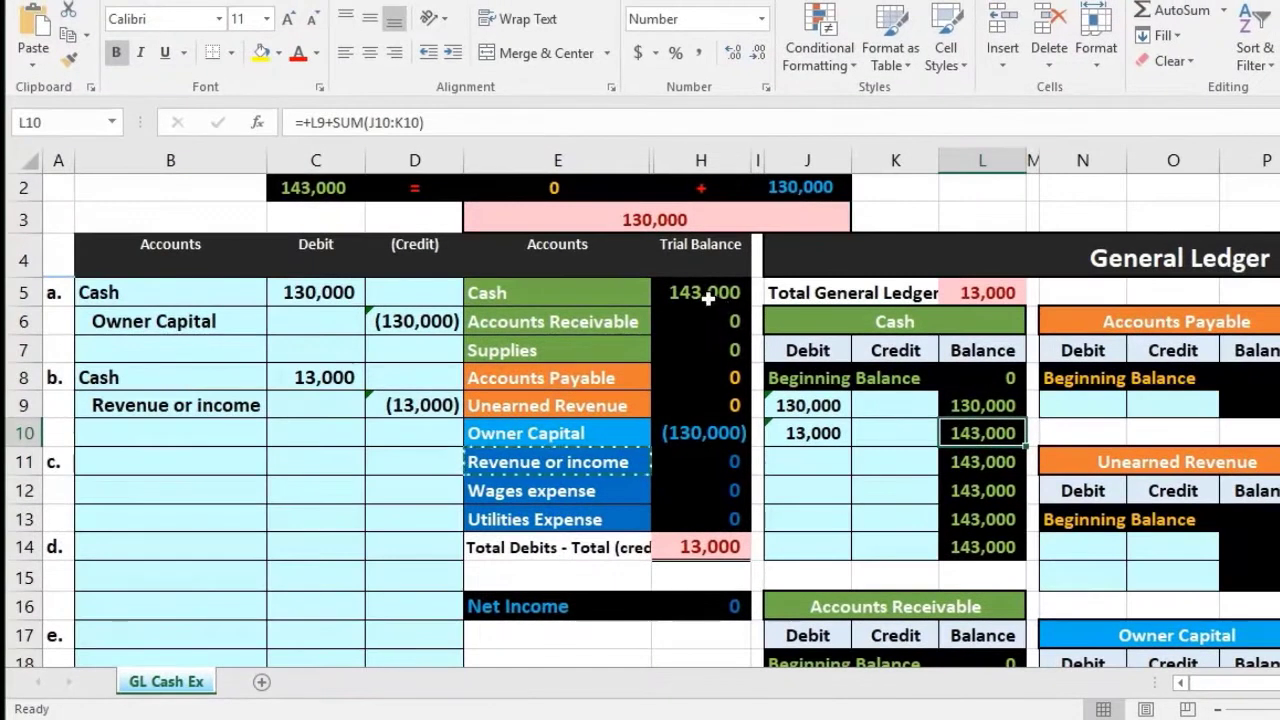
pyautogui.click(706, 295)
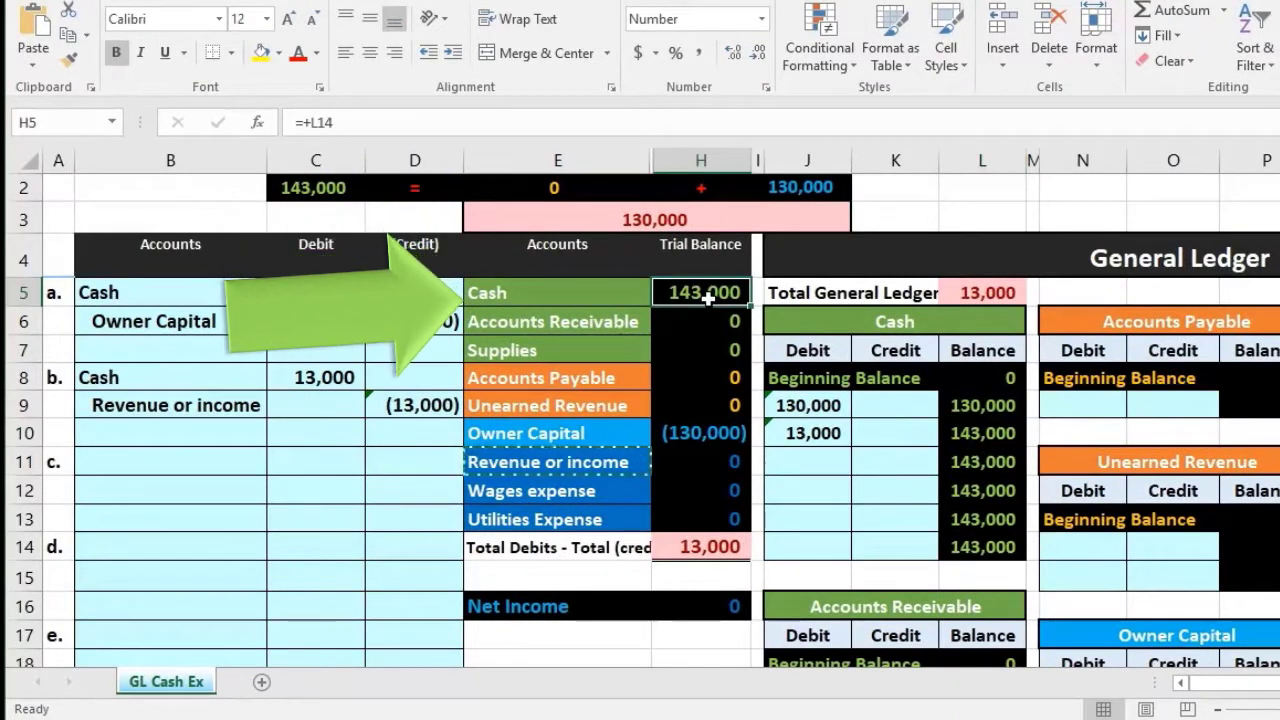
pyautogui.click(708, 546)
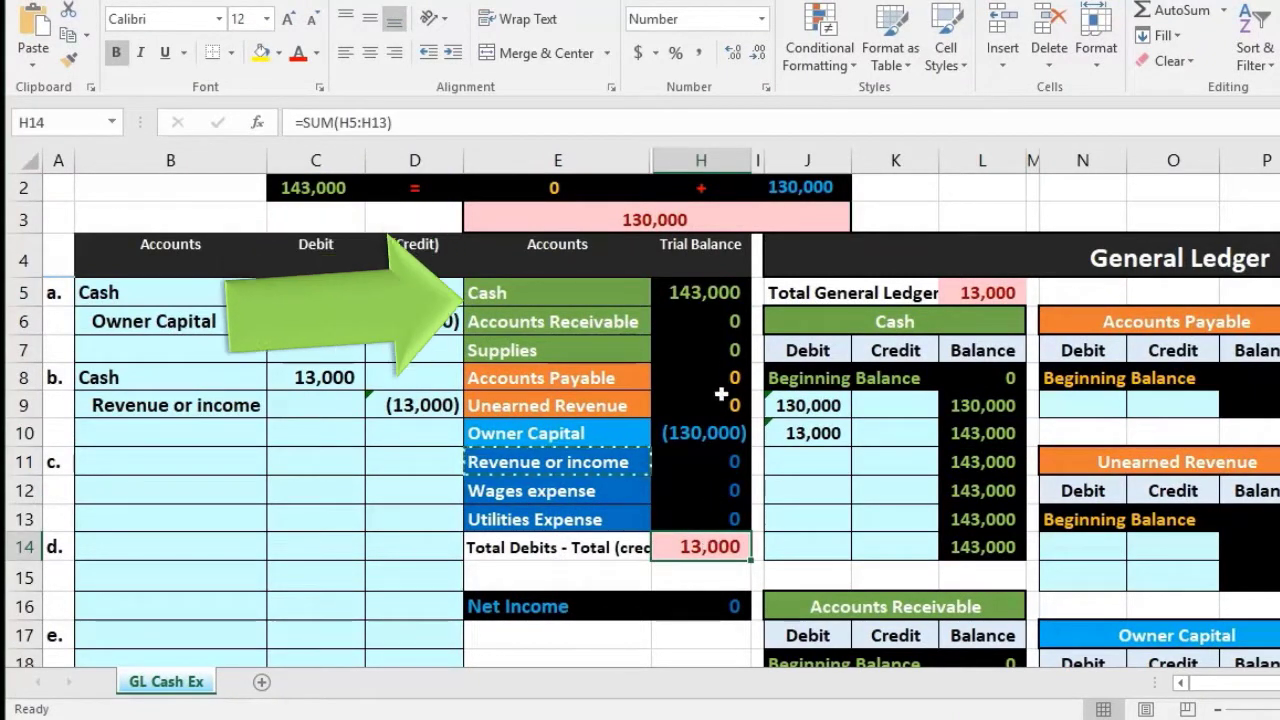
# Review the trial balance amounts and match the Revenue or income credit line in row 9 to its trial balance account.
pyautogui.moveTo(700, 300); pyautogui.dragTo(716, 420)
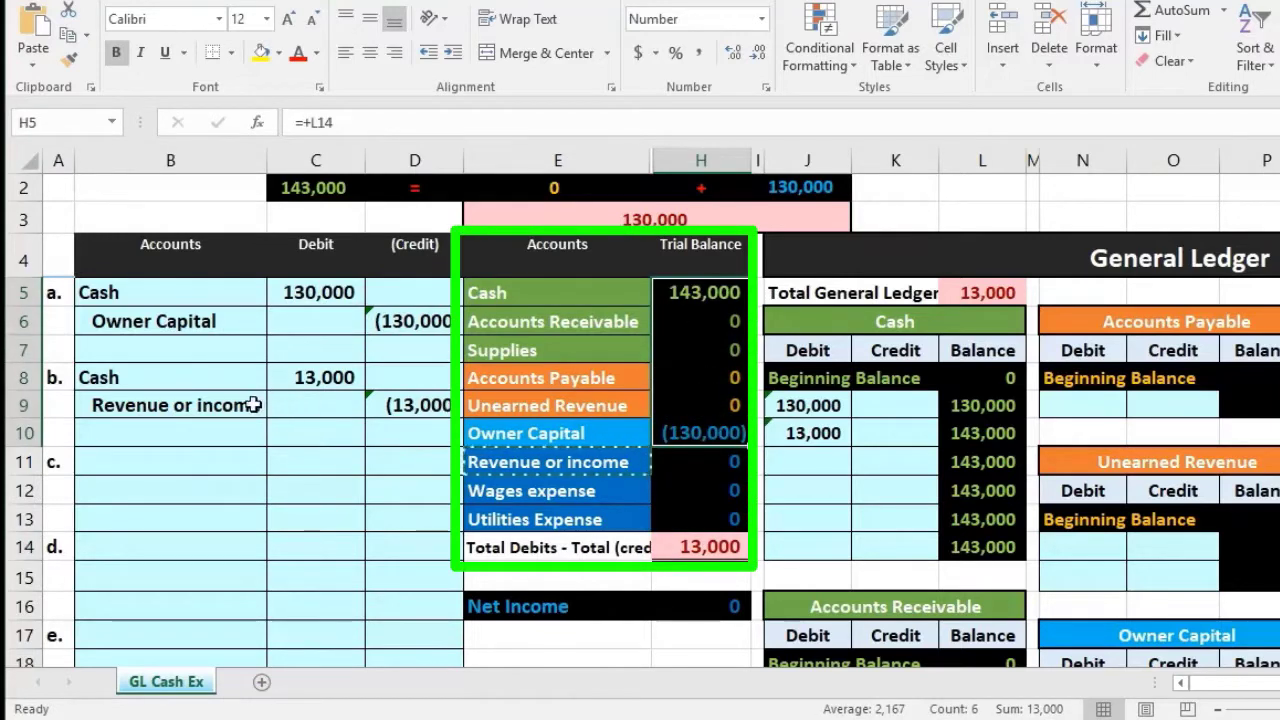
pyautogui.moveTo(240, 404); pyautogui.dragTo(400, 400)
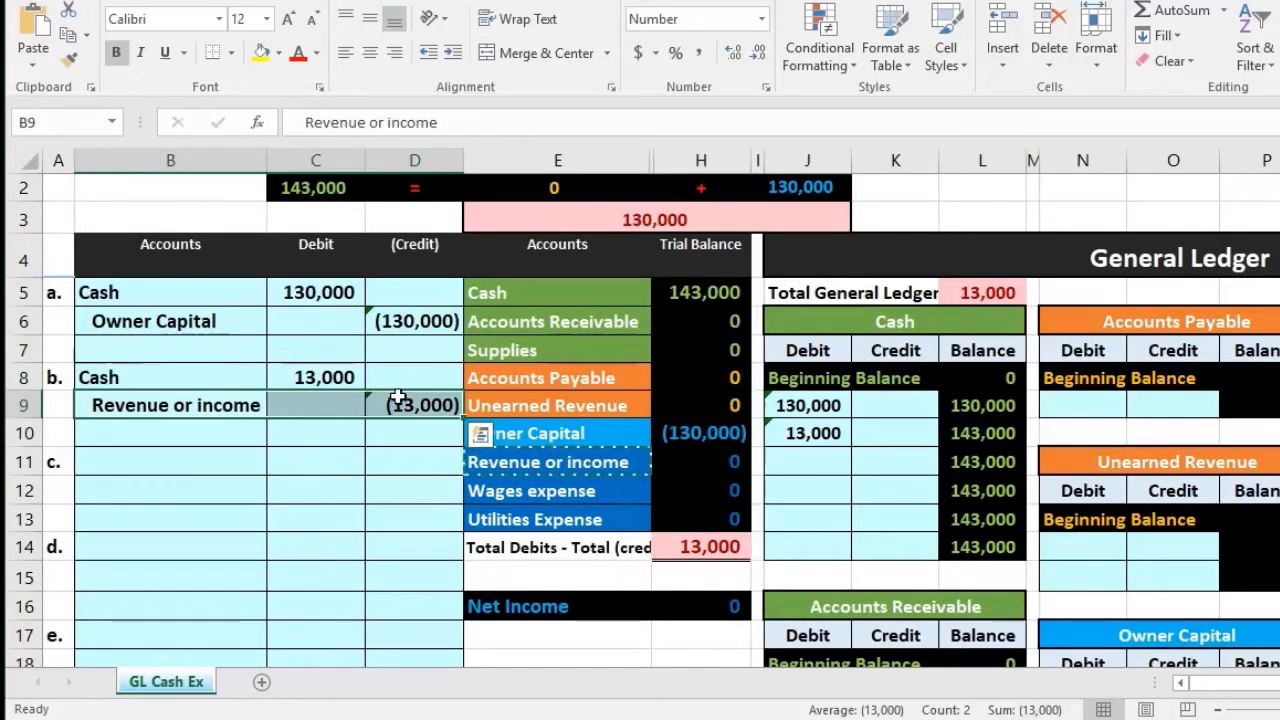
pyautogui.click(565, 468)
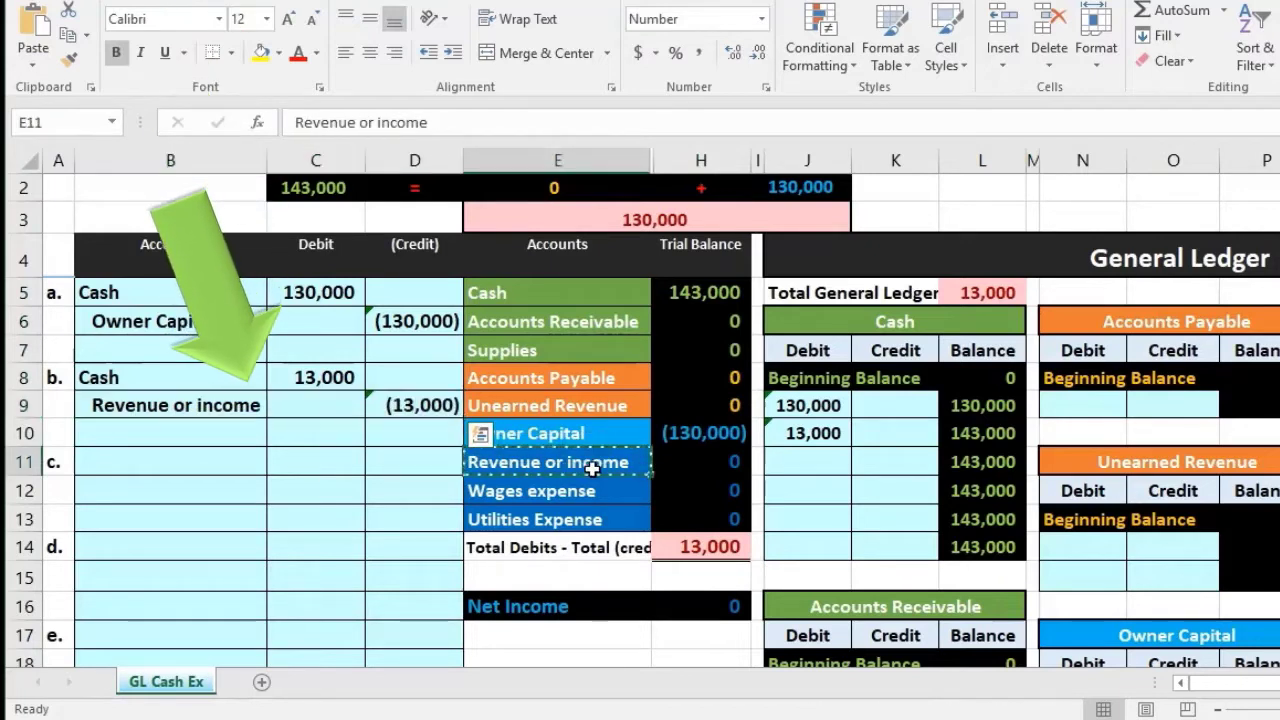
pyautogui.moveTo(663, 470); pyautogui.dragTo(664, 470)
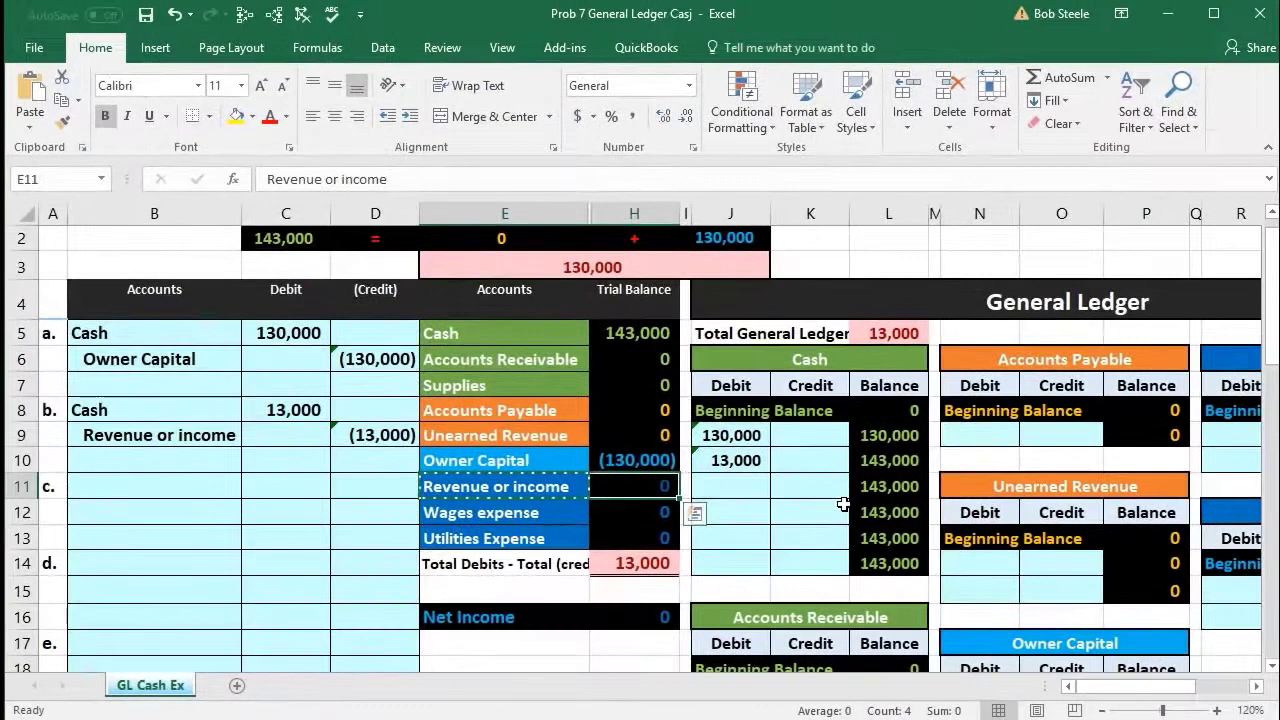
# Post the Revenue or income credit of activity b to O25 in the Revenue or income ledger account with the formula =D9.
pyautogui.scroll(-1, 931, 486)
pyautogui.scroll(-2, 843, 504)
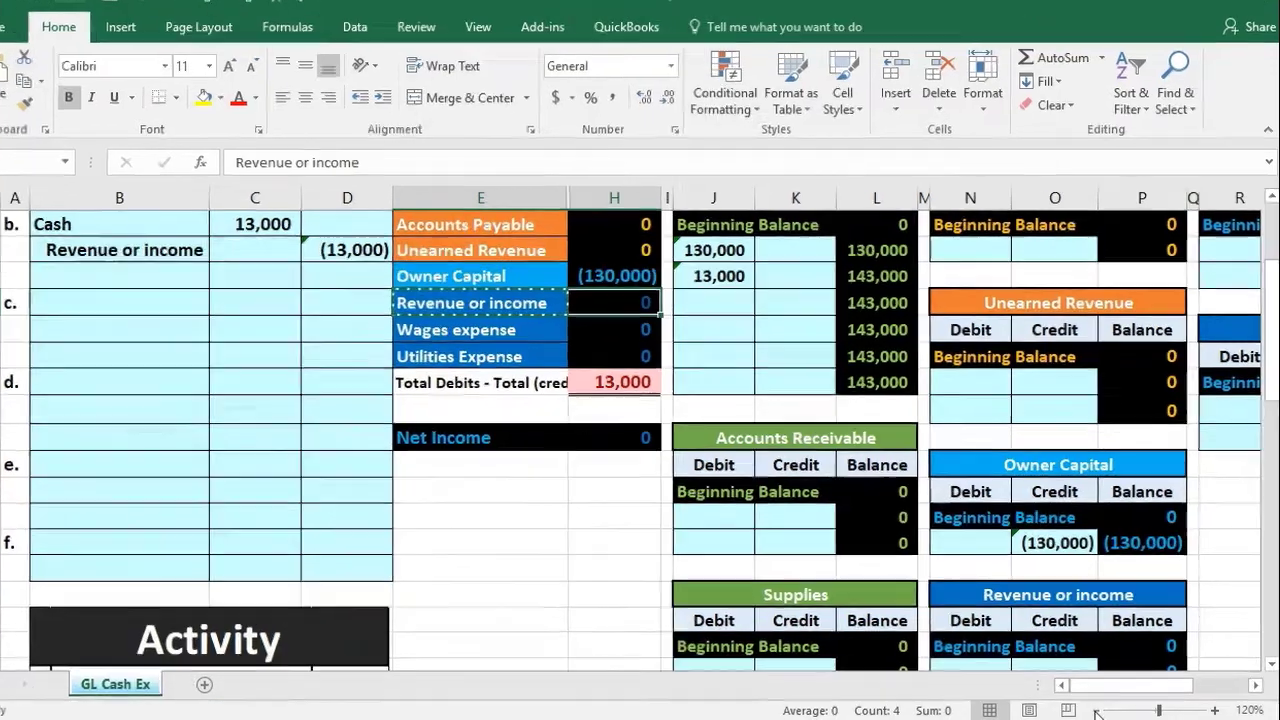
pyautogui.click(1102, 711)
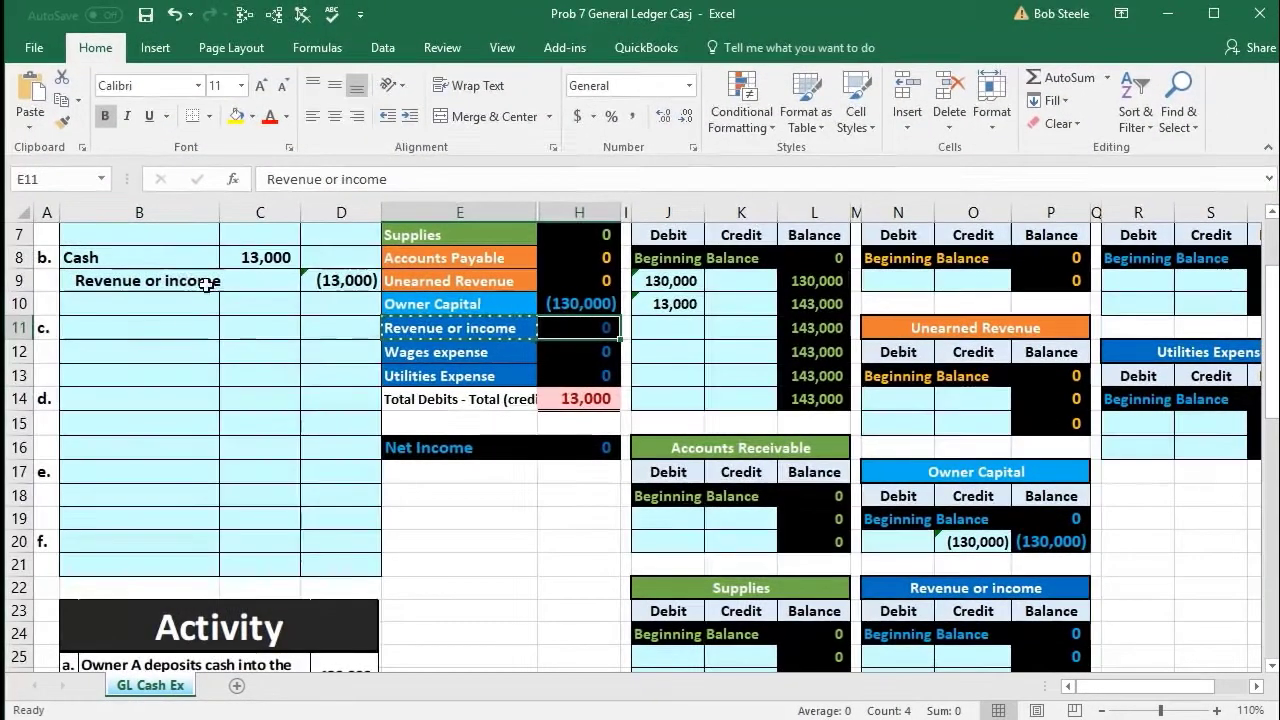
pyautogui.moveTo(211, 280); pyautogui.dragTo(245, 281)
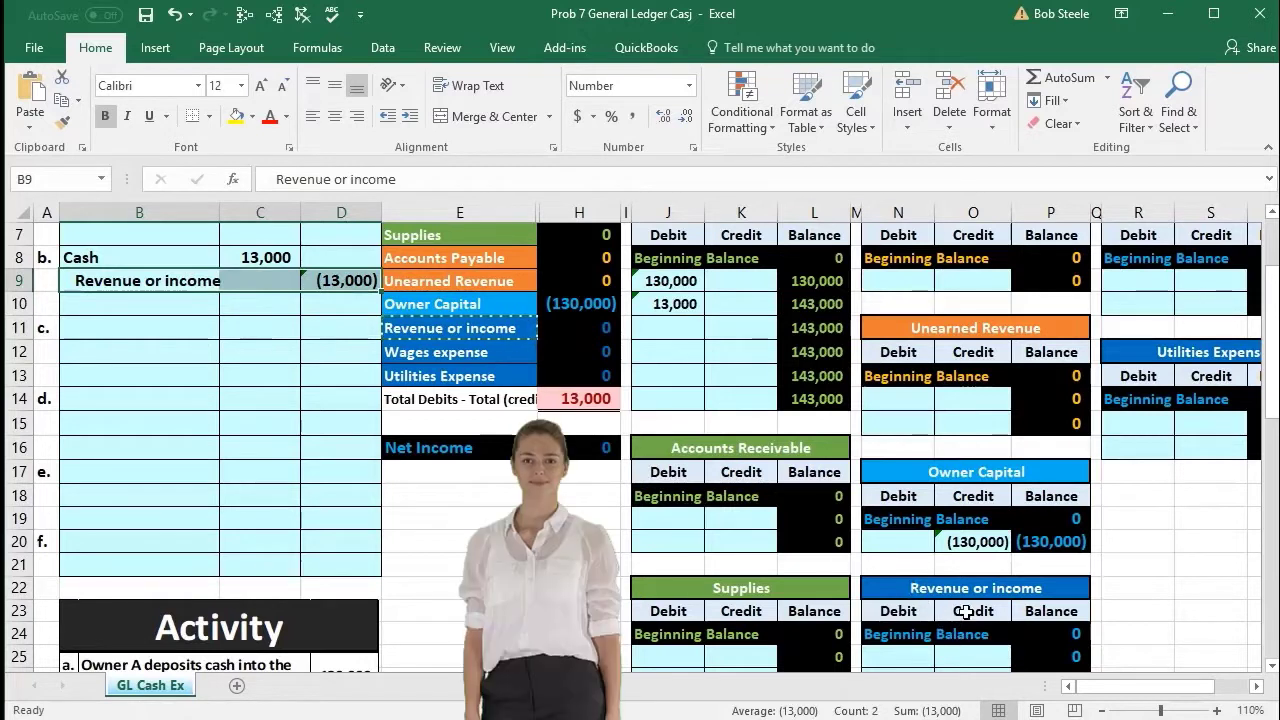
pyautogui.click(989, 656)
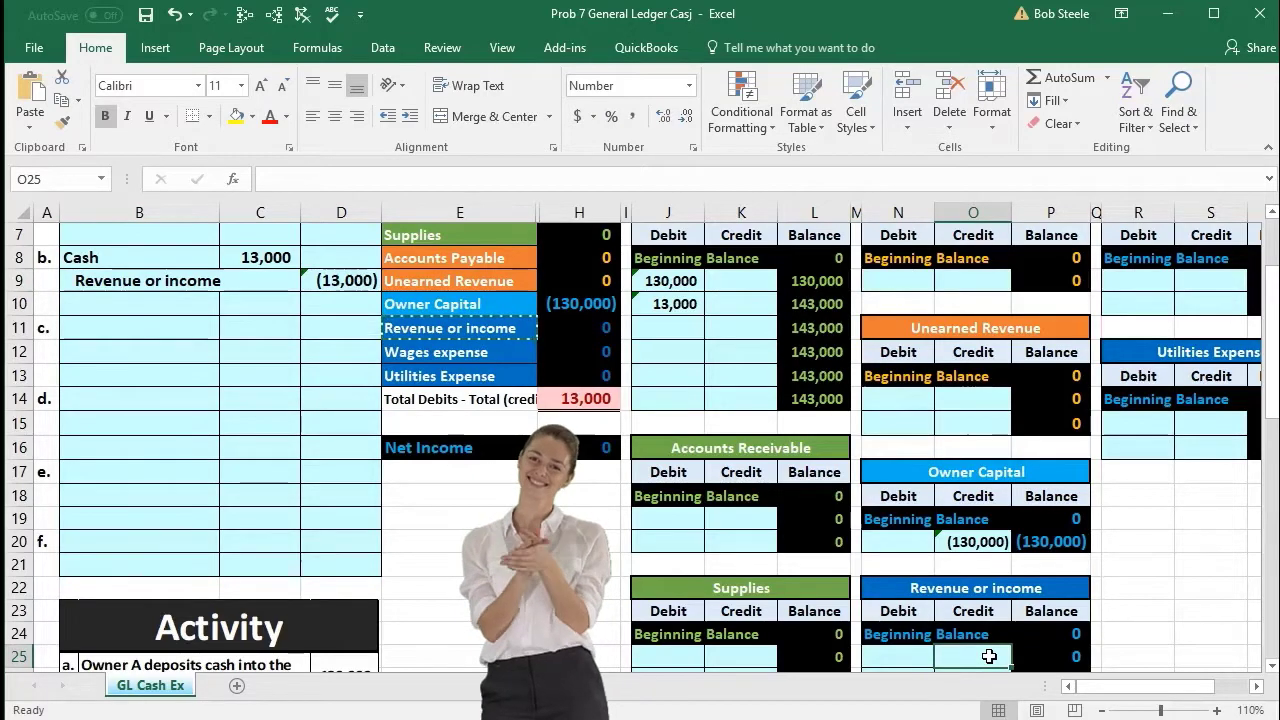
pyautogui.write('=')
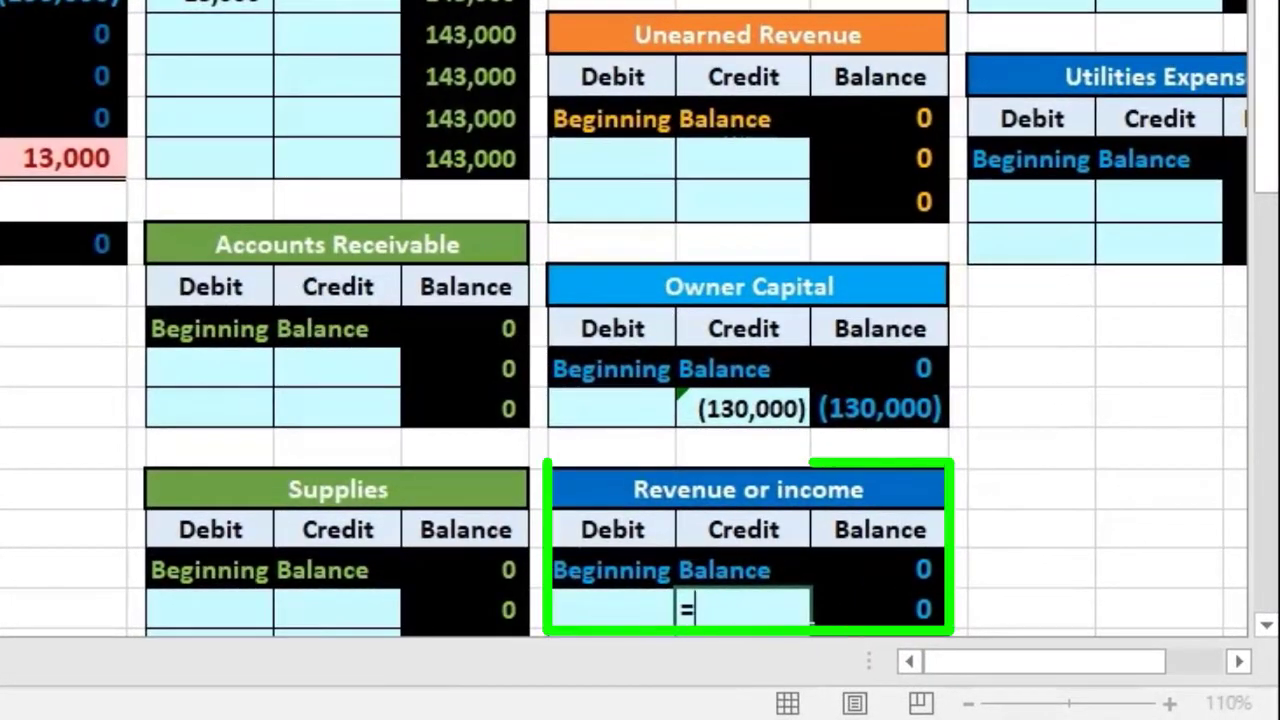
pyautogui.click(341, 280)
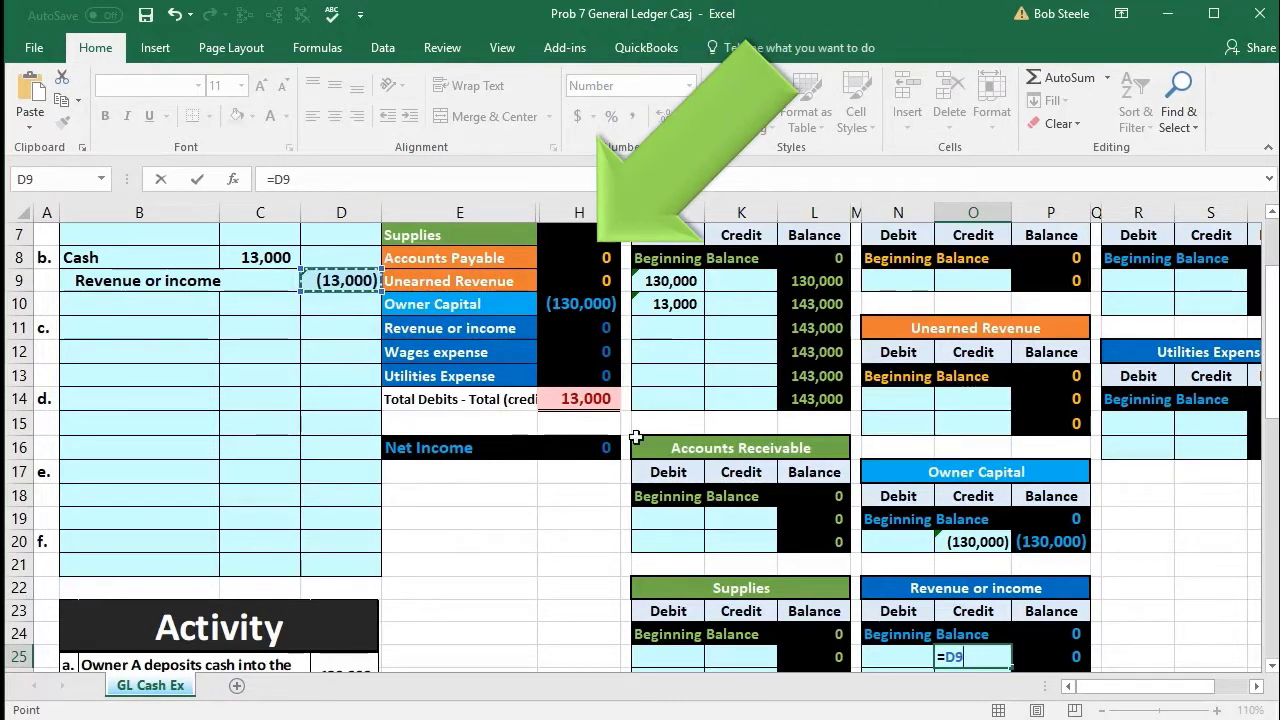
pyautogui.press('Return')
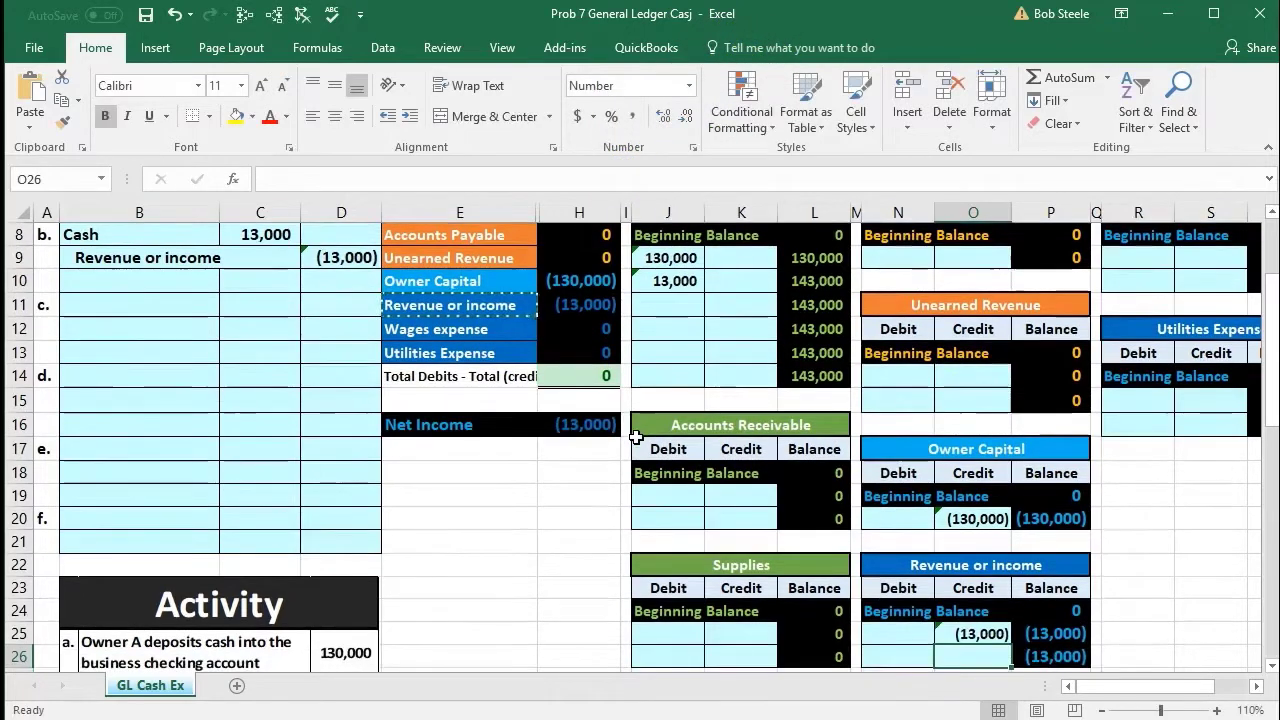
# Trace the Revenue or income ledger balance in P26 to H11 in the trial balance and check total debits minus credits in H14.
pyautogui.scroll(-1, 800, 500)
pyautogui.click(1050, 586)
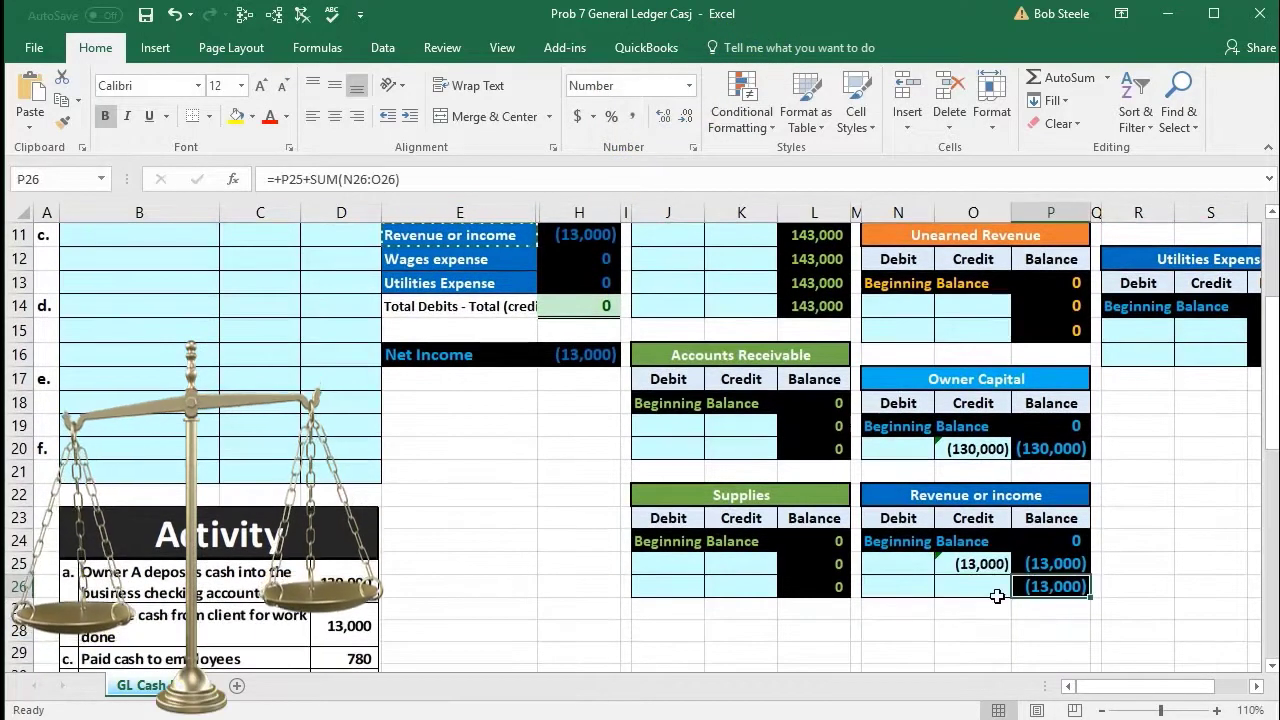
pyautogui.scroll(1, 997, 595)
pyautogui.scroll(2, 997, 595)
pyautogui.click(600, 457)
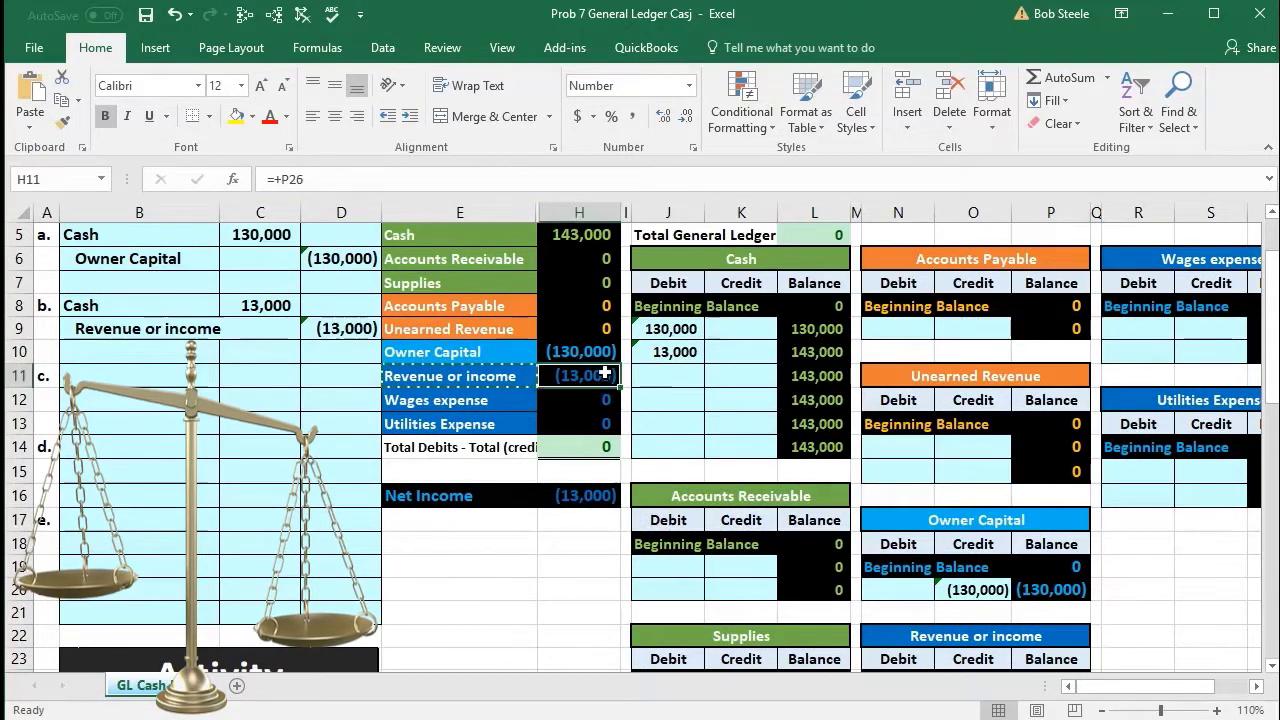
pyautogui.click(595, 530)
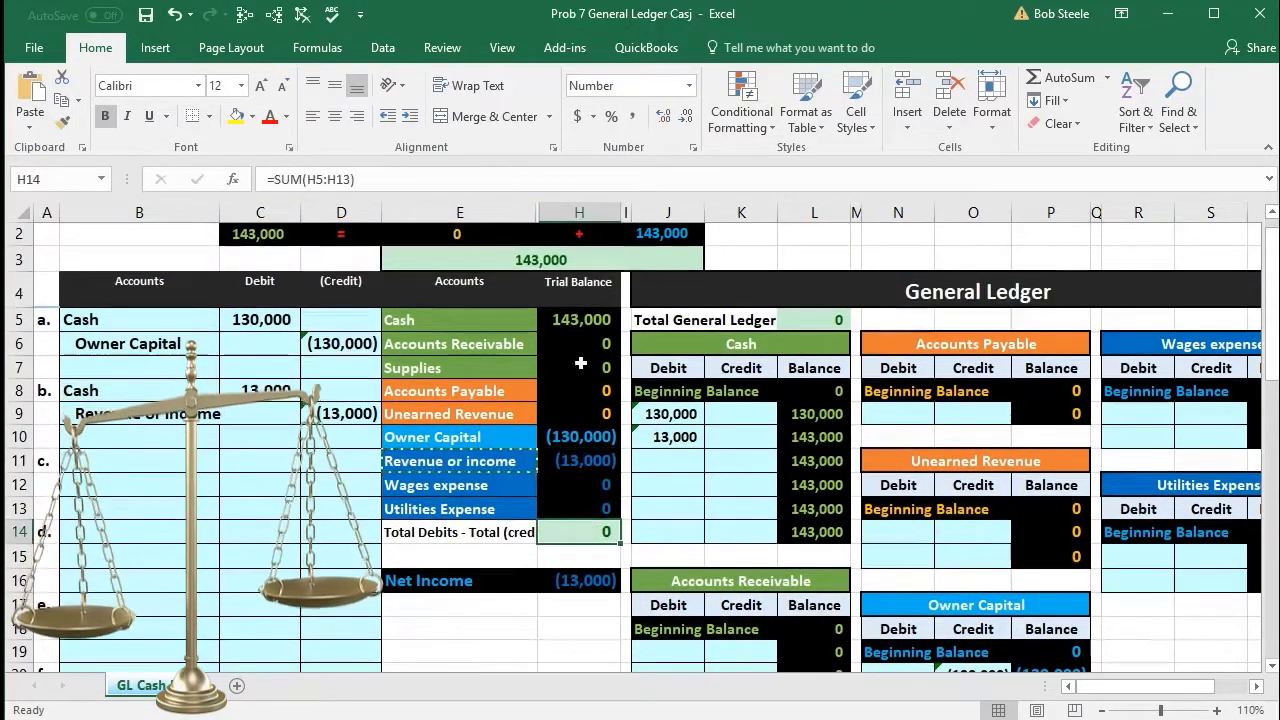
pyautogui.moveTo(565, 317)
pyautogui.mouseDown()
pyautogui.moveTo(585, 388)
pyautogui.moveTo(573, 452)
pyautogui.mouseUp()
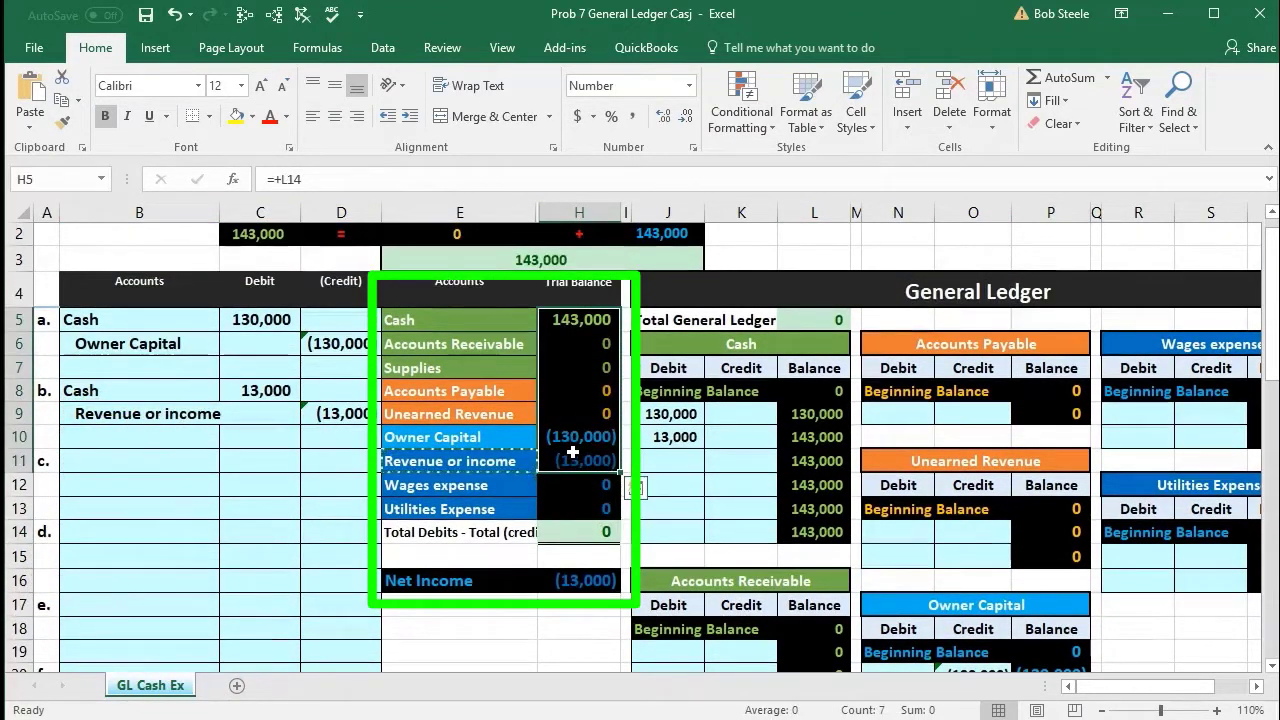
# Examine the Net Income formula in H16 and the revenue and expense balances in H11:H13 that it sums.
pyautogui.click(573, 480)
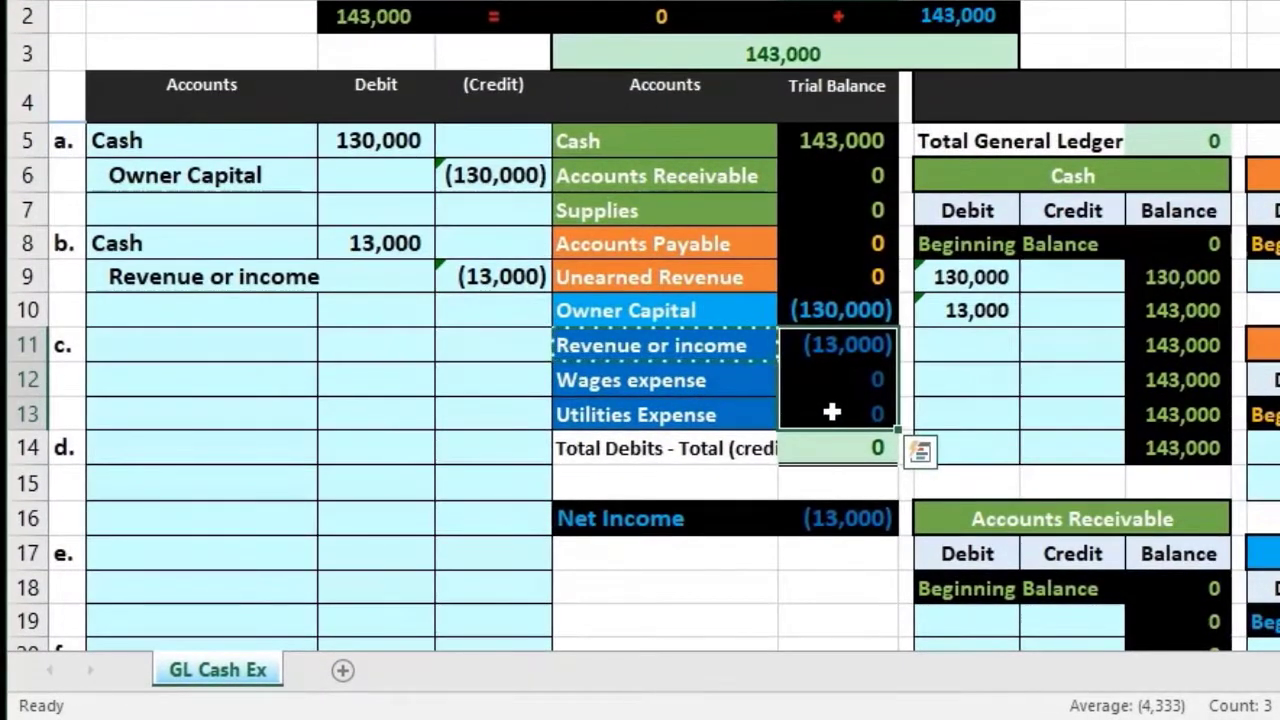
pyautogui.click(833, 521)
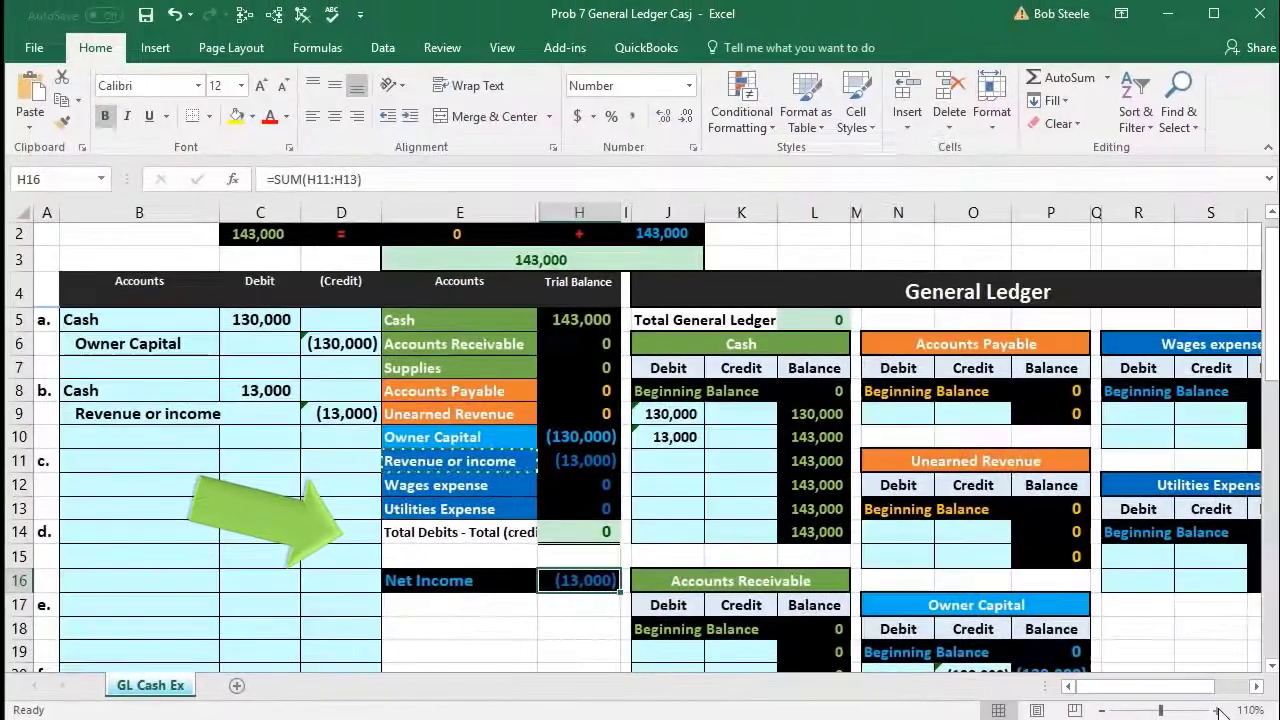
pyautogui.click(1218, 710)
pyautogui.click(1218, 710)
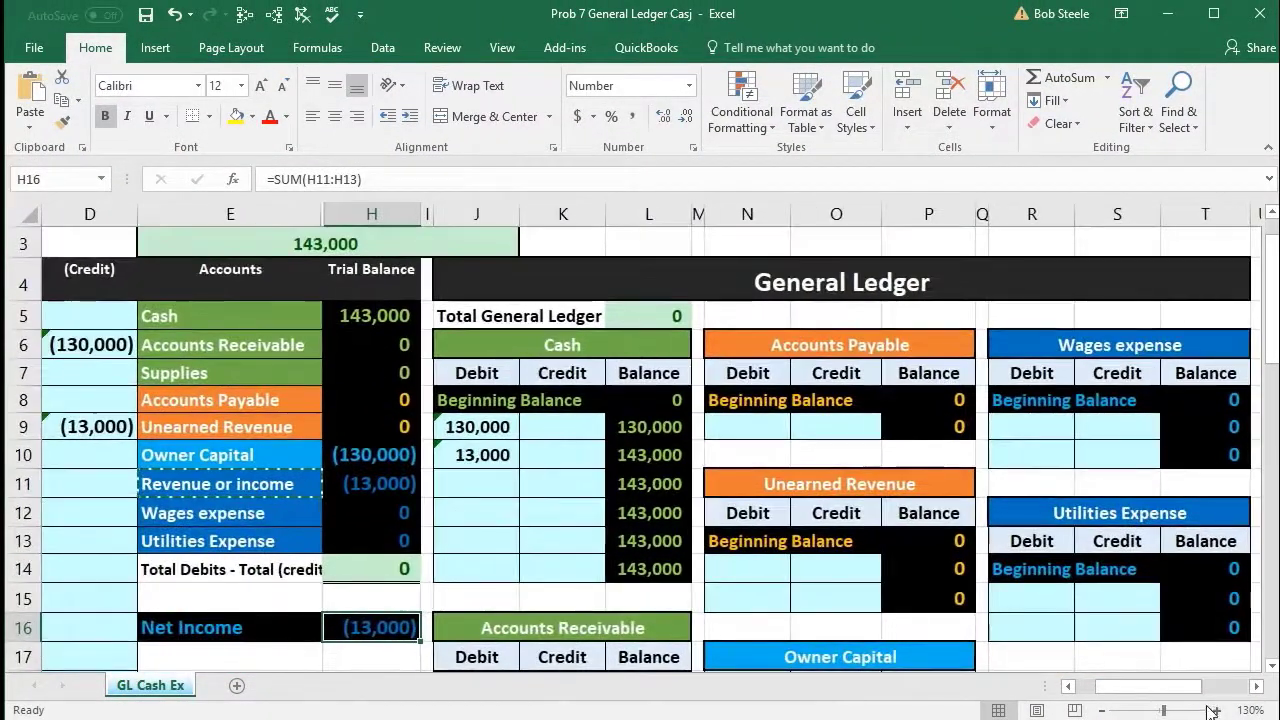
pyautogui.moveTo(1188, 697); pyautogui.dragTo(1143, 700)
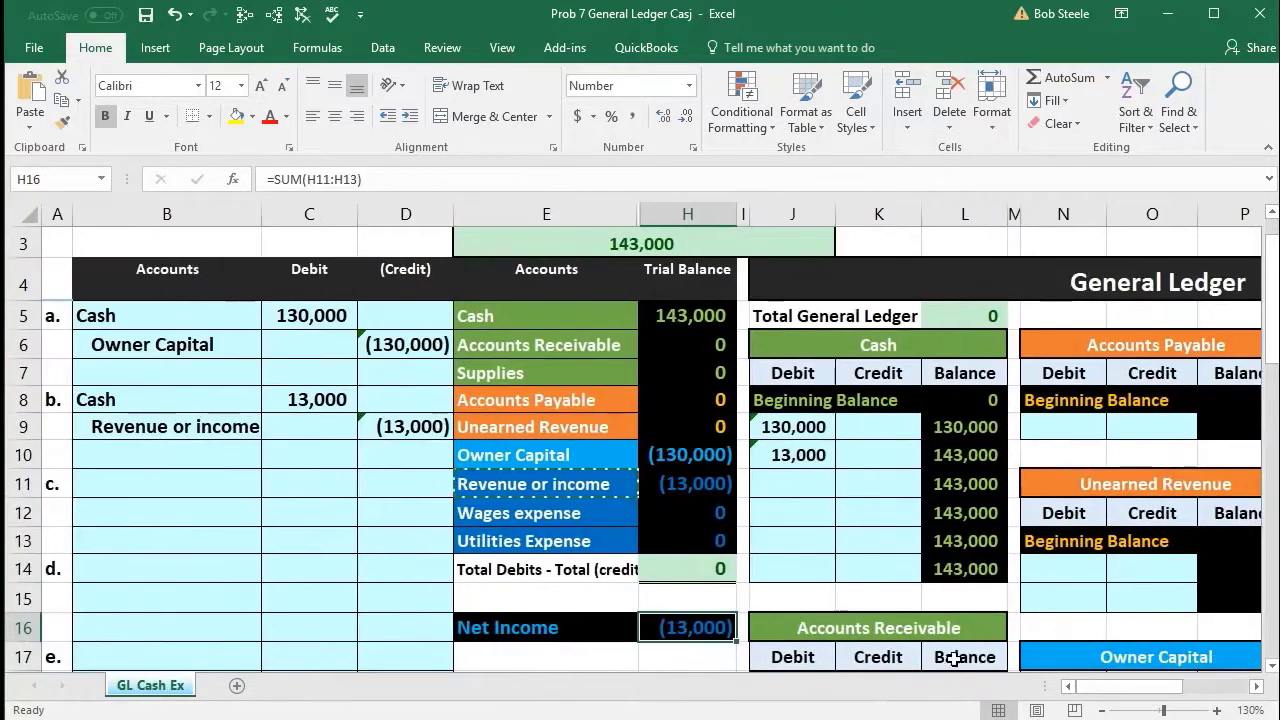
pyautogui.click(665, 648)
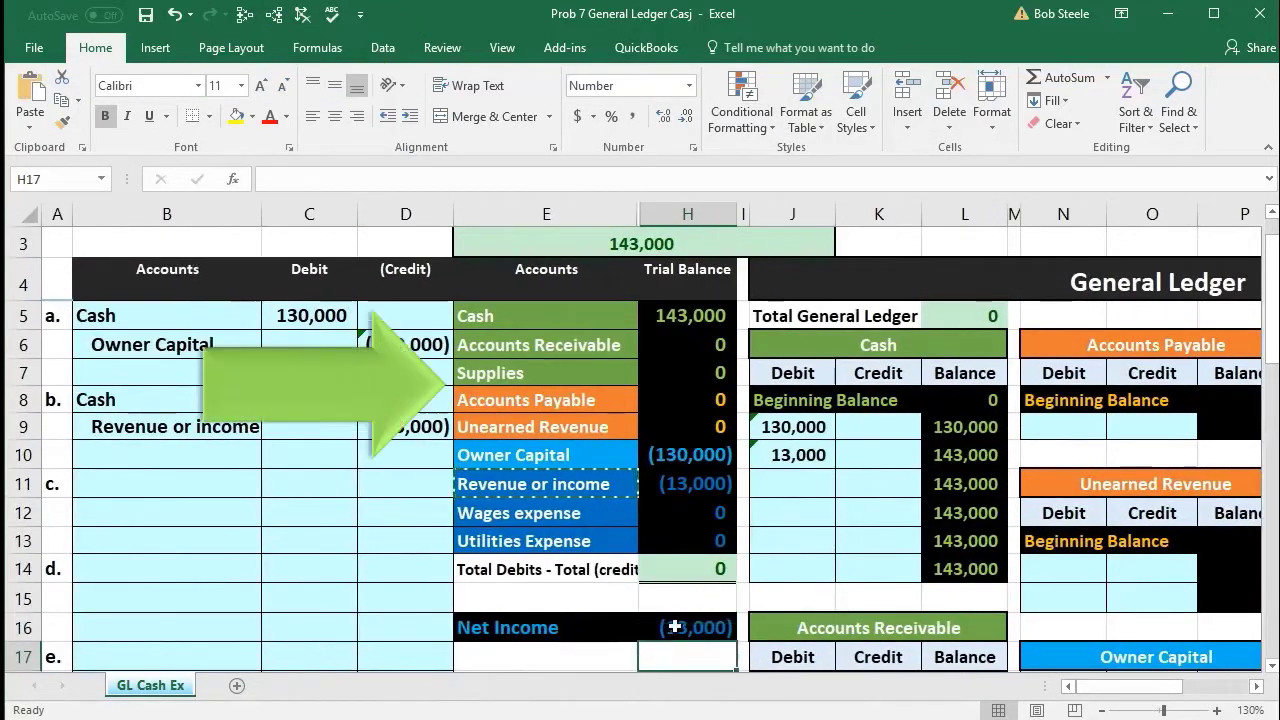
pyautogui.click(647, 630)
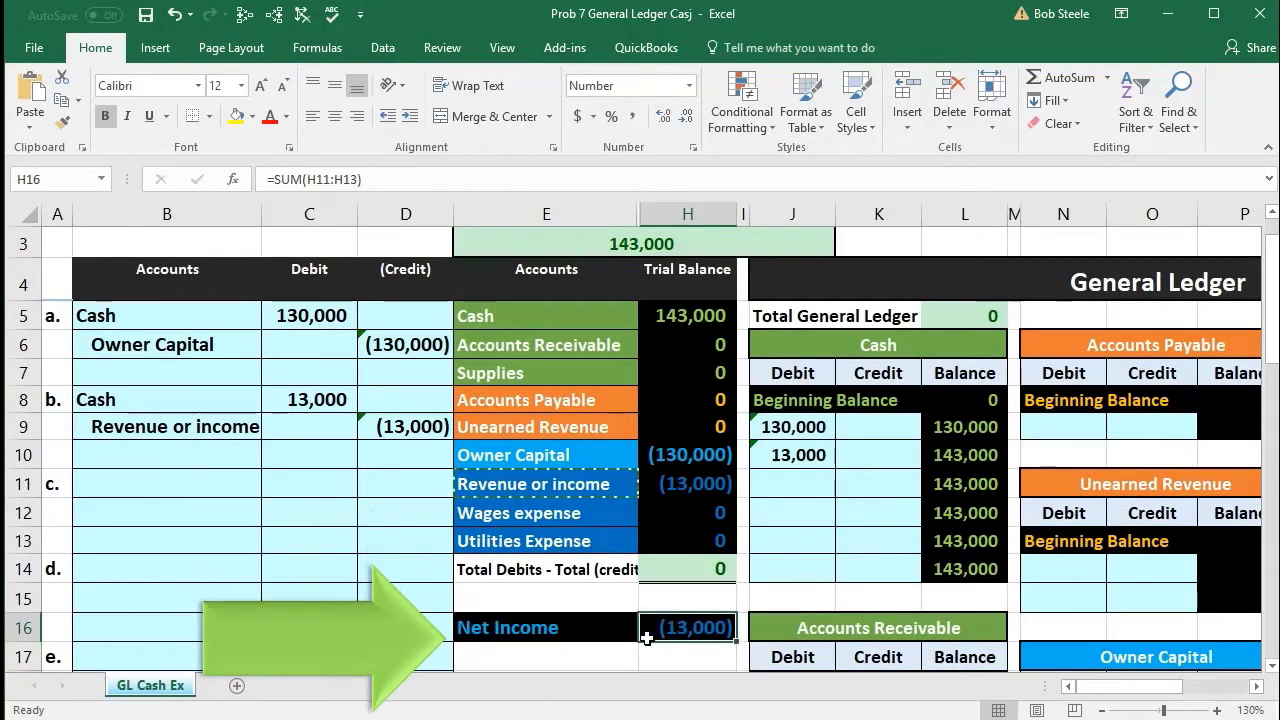
pyautogui.moveTo(664, 487); pyautogui.dragTo(665, 532)
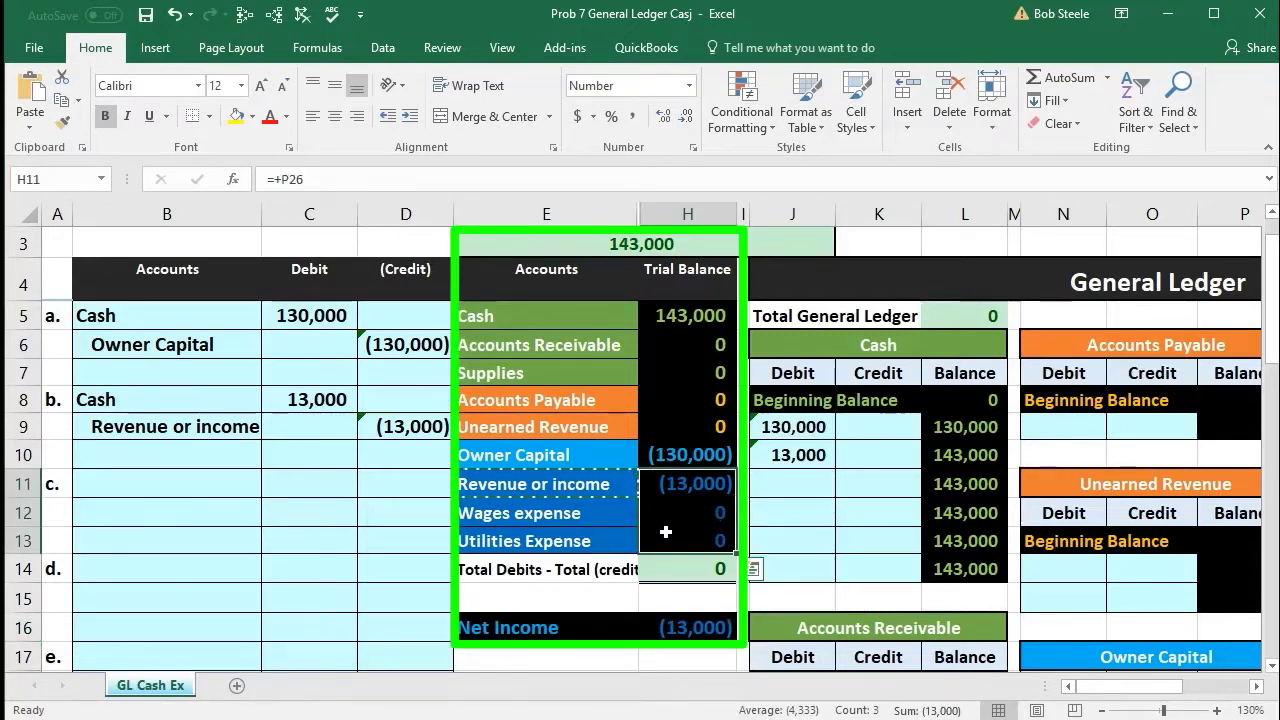
# Copy the Cash account name from E5 into B12 as the credit account of activity c.
pyautogui.click(246, 558)
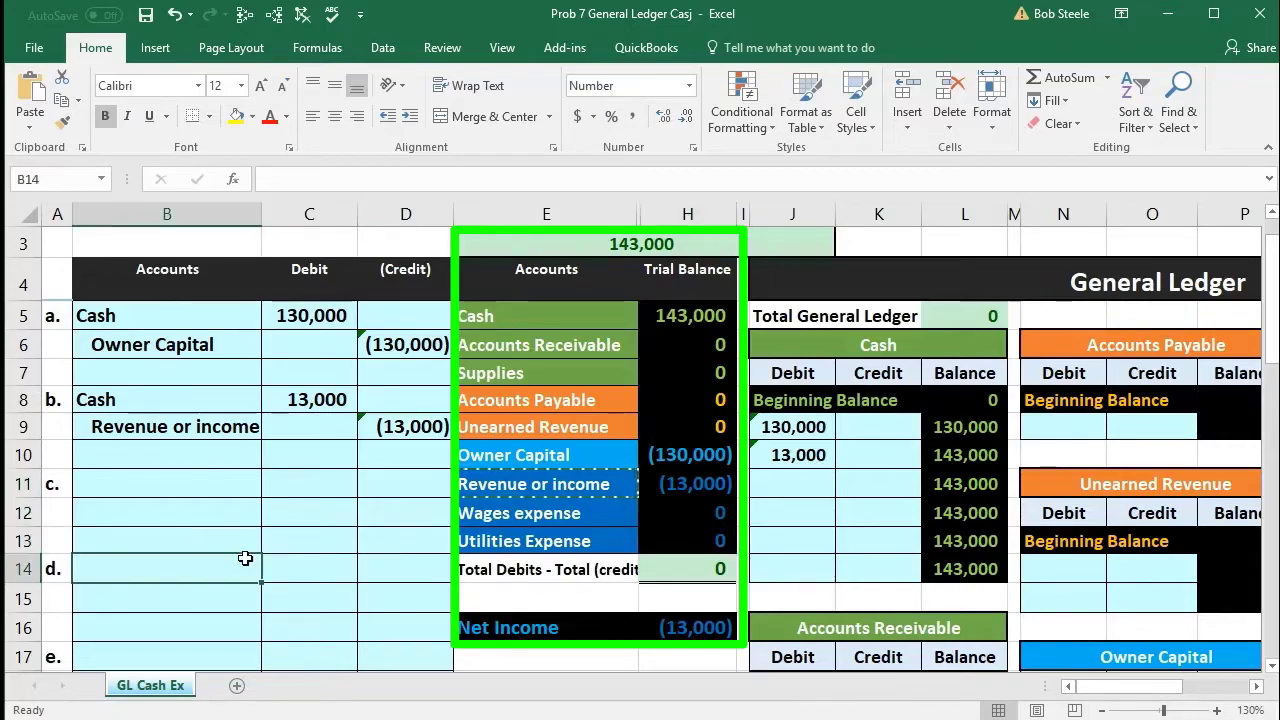
pyautogui.scroll(-6, 246, 557)
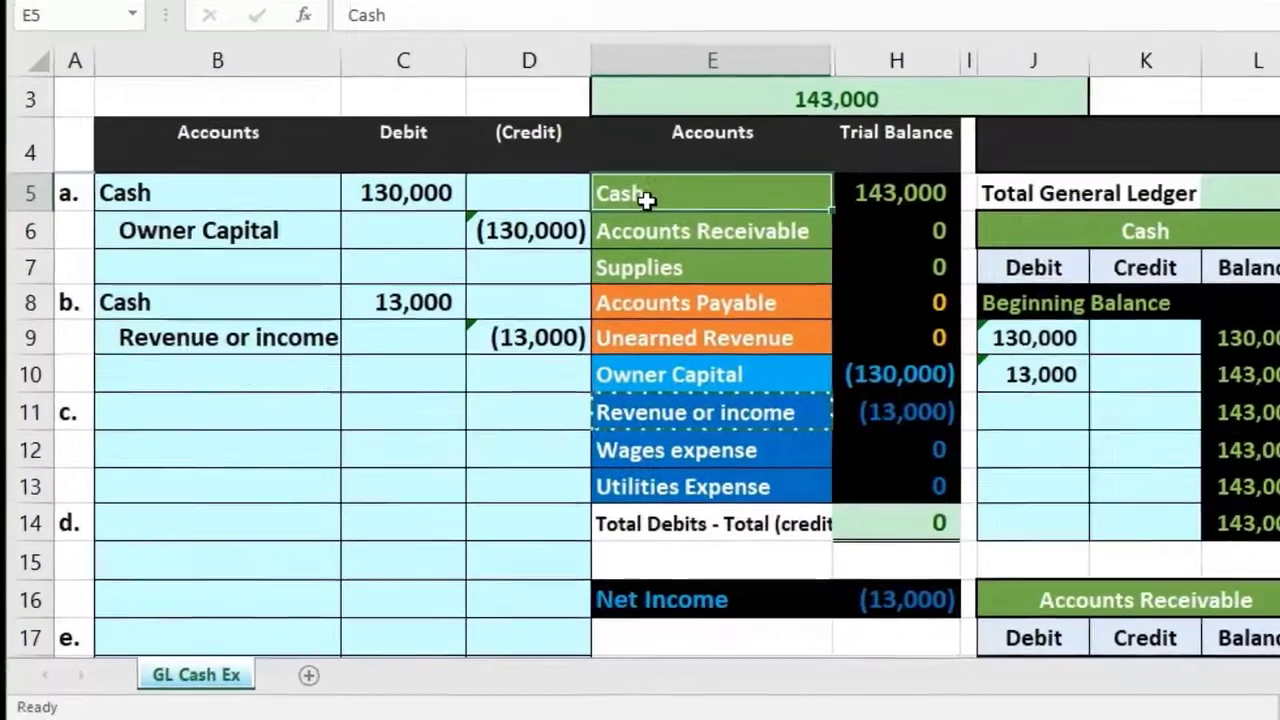
pyautogui.rightClick(537, 294)
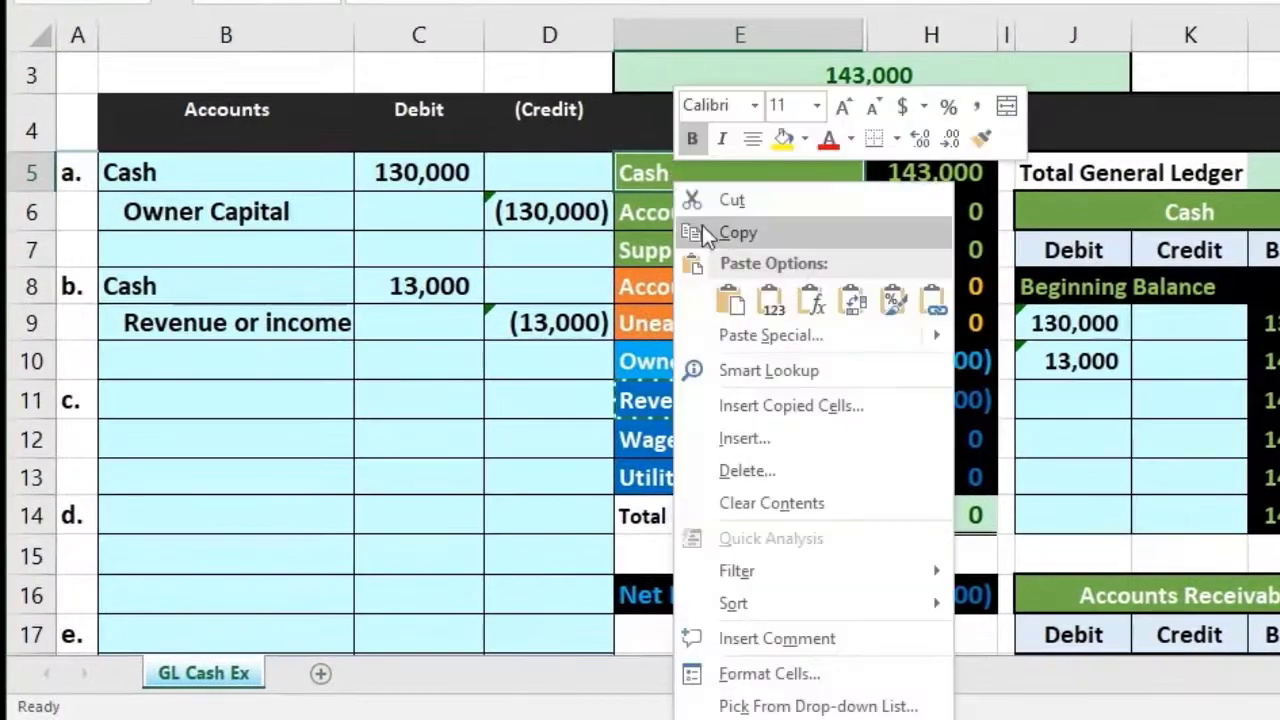
pyautogui.click(587, 267)
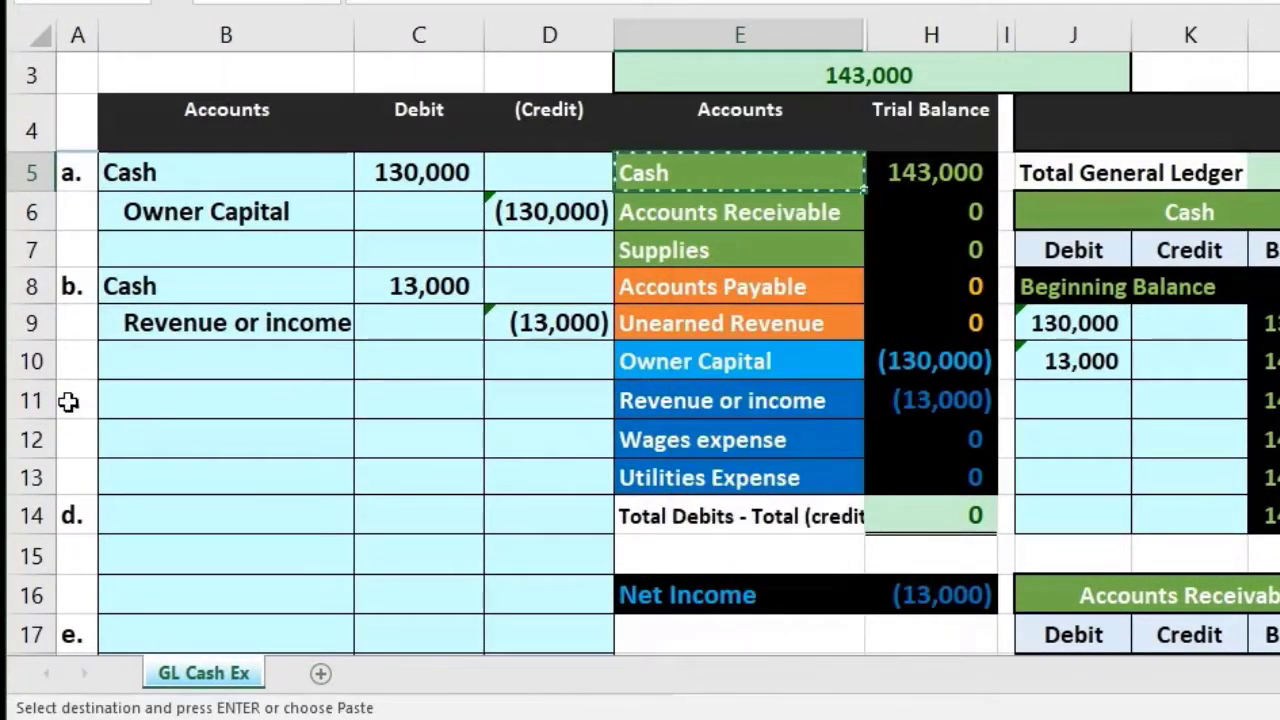
pyautogui.click(146, 437)
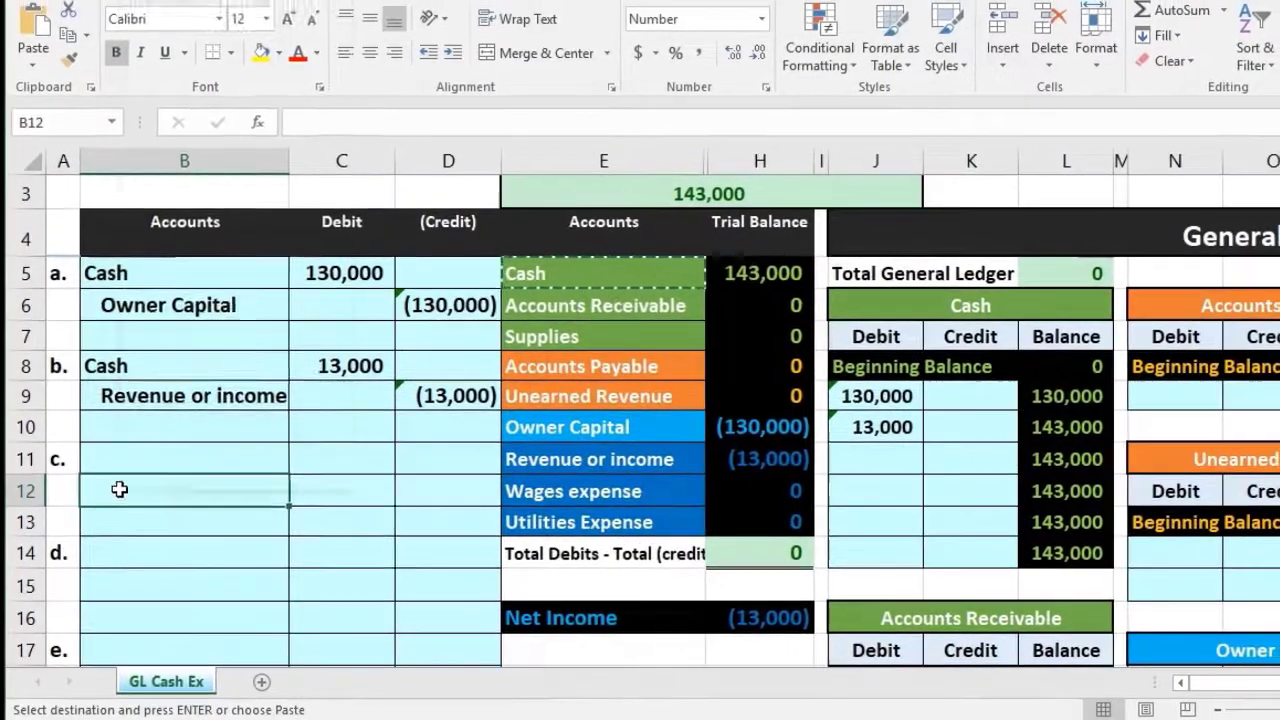
pyautogui.rightClick(147, 437)
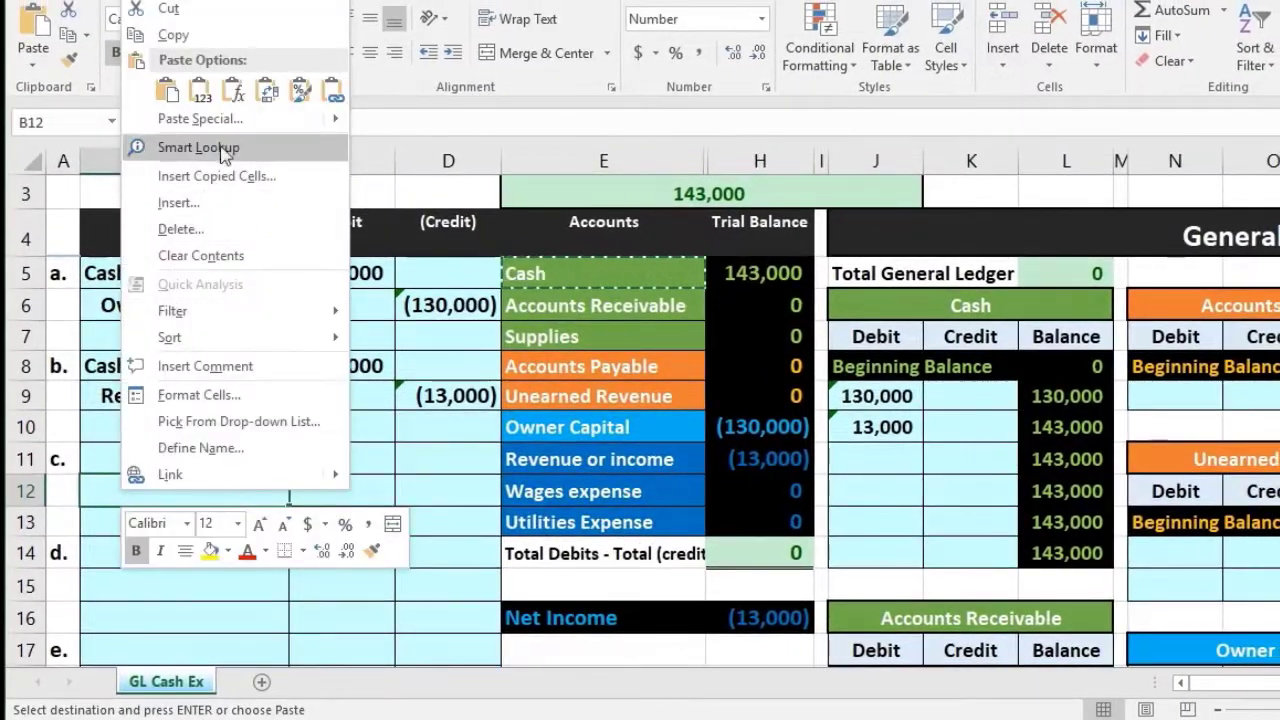
pyautogui.click(167, 91)
# Look up the payment amount of activity c and enter -780 in D12 as the Cash credit.
pyautogui.scroll(-3, 414, 429)
pyautogui.scroll(-2, 414, 431)
pyautogui.scroll(5, 414, 431)
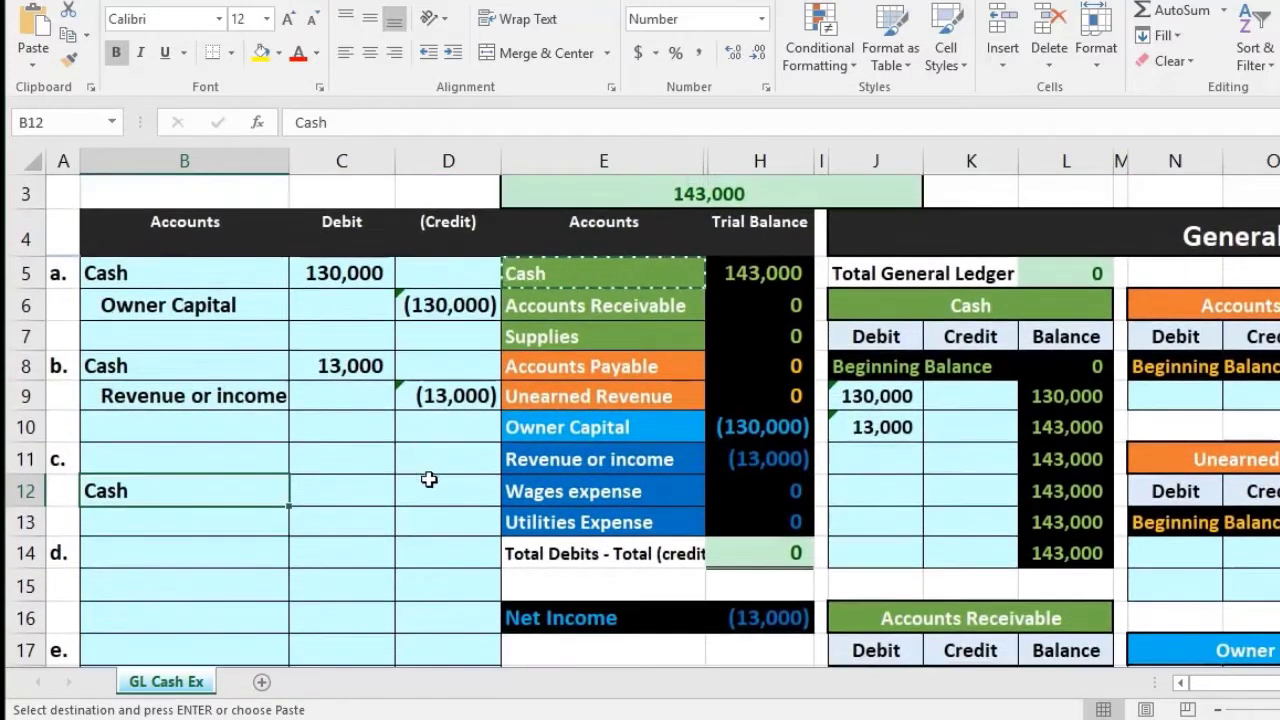
pyautogui.click(428, 488)
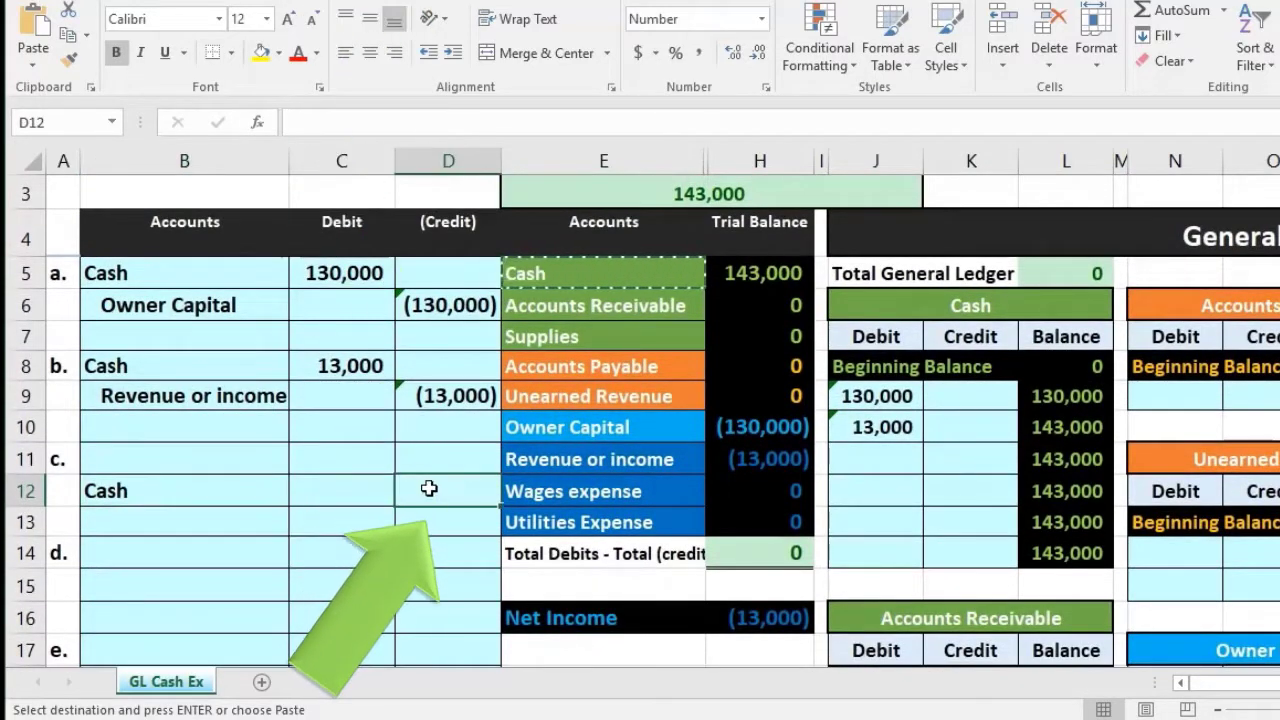
pyautogui.write('-780')
pyautogui.press('Return')
# Enter the debit amount of activity c in C11 as the negated Cash credit with the formula -D12.
pyautogui.press('Up')
pyautogui.press('Left')
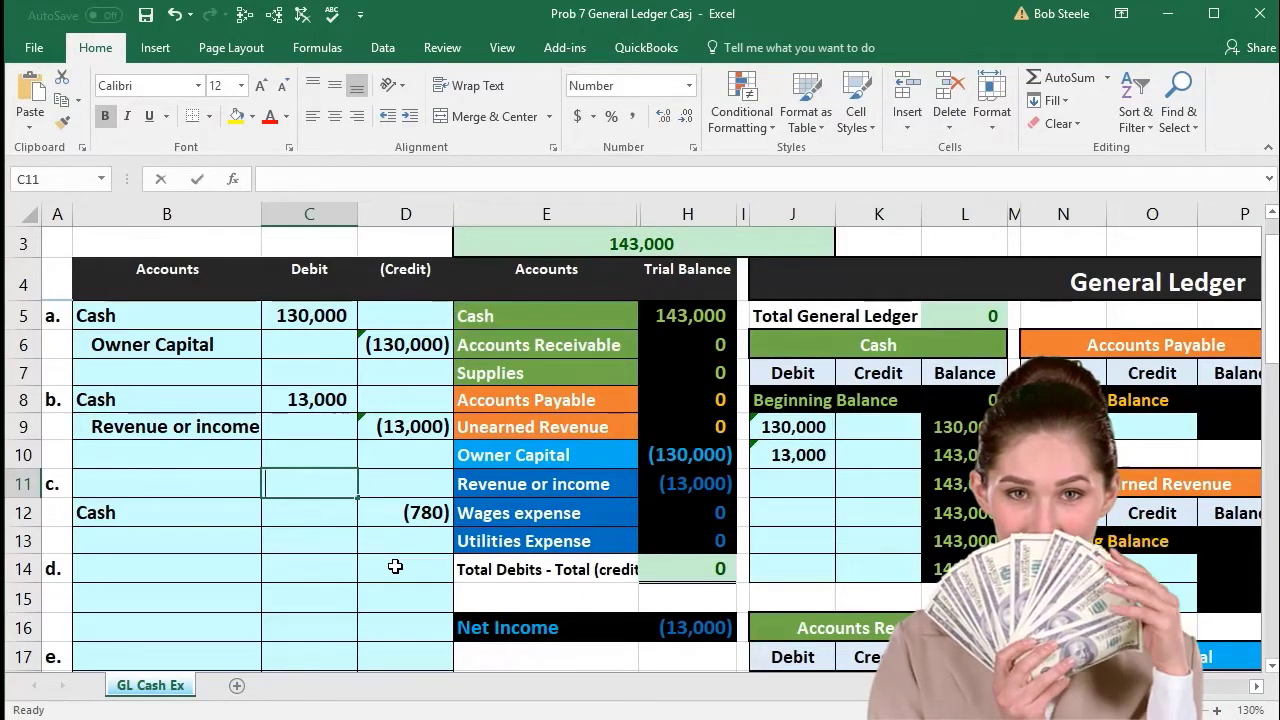
pyautogui.write('-')
pyautogui.click(418, 513)
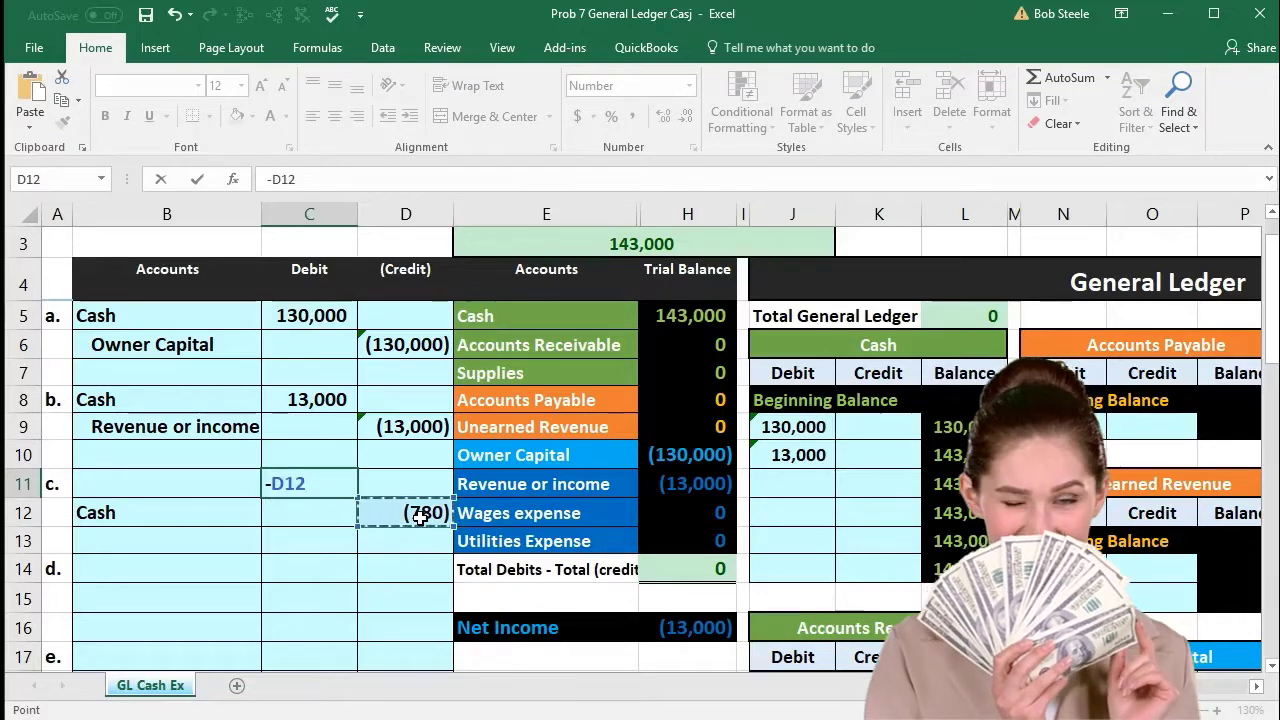
pyautogui.press('Return')
# Copy the Wages expense account name from E12 into B11 as values only and indent the Cash credit account in B12.
pyautogui.click(194, 483)
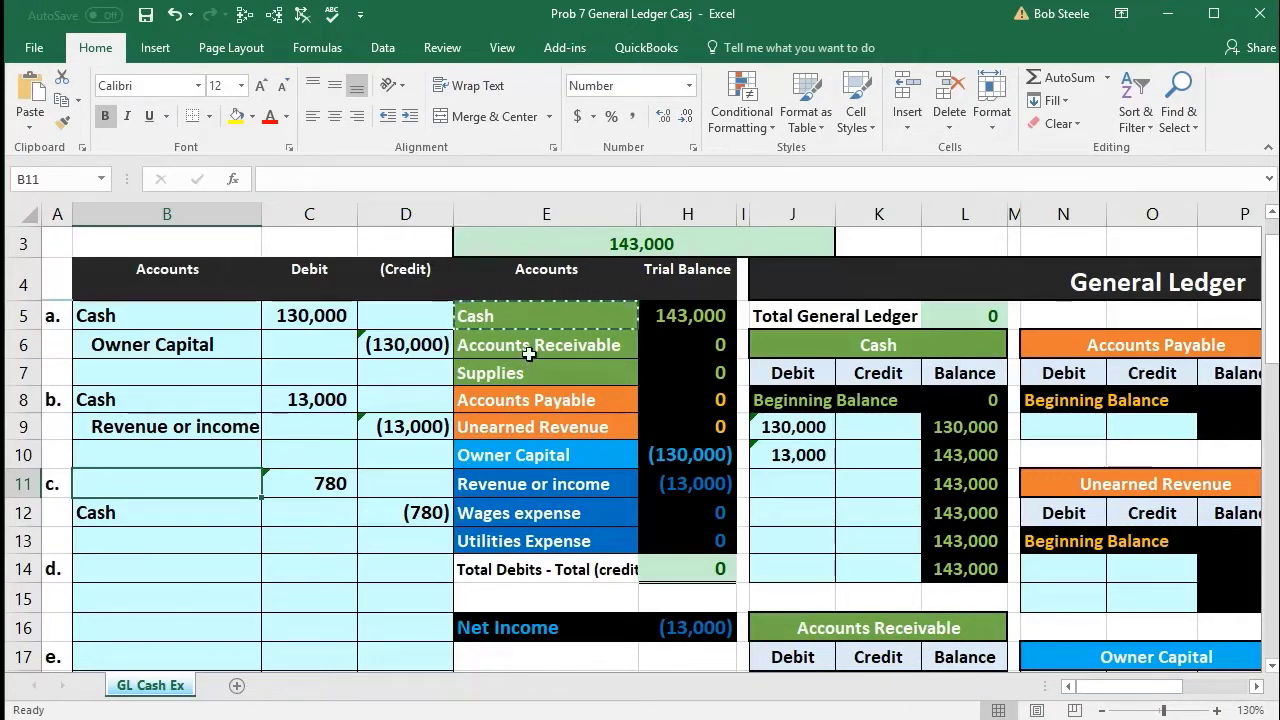
pyautogui.click(583, 513)
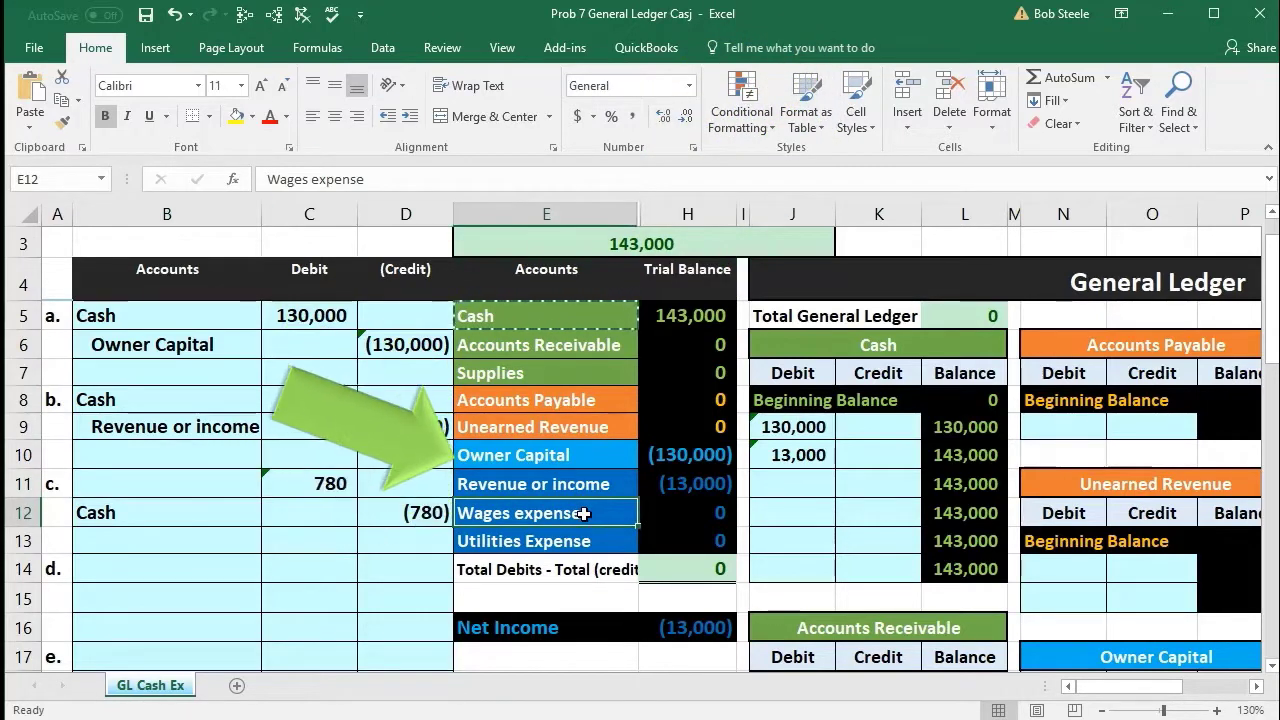
pyautogui.rightClick(585, 516)
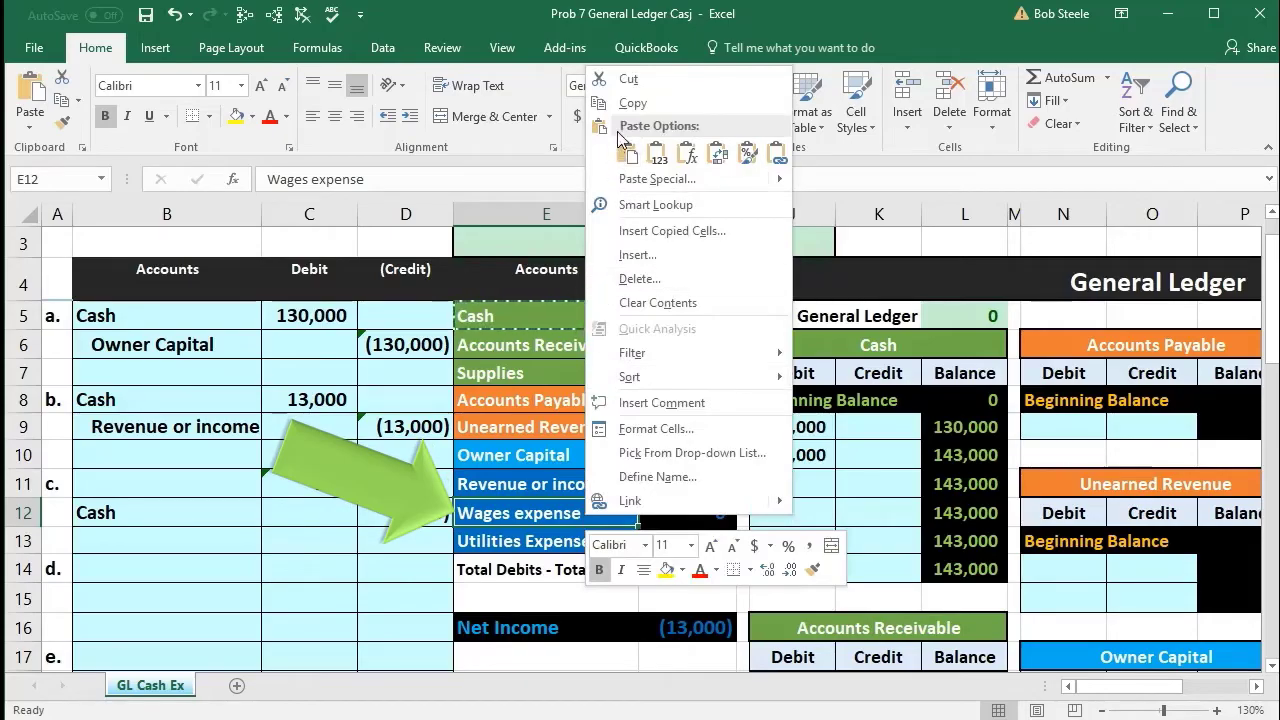
pyautogui.click(630, 103)
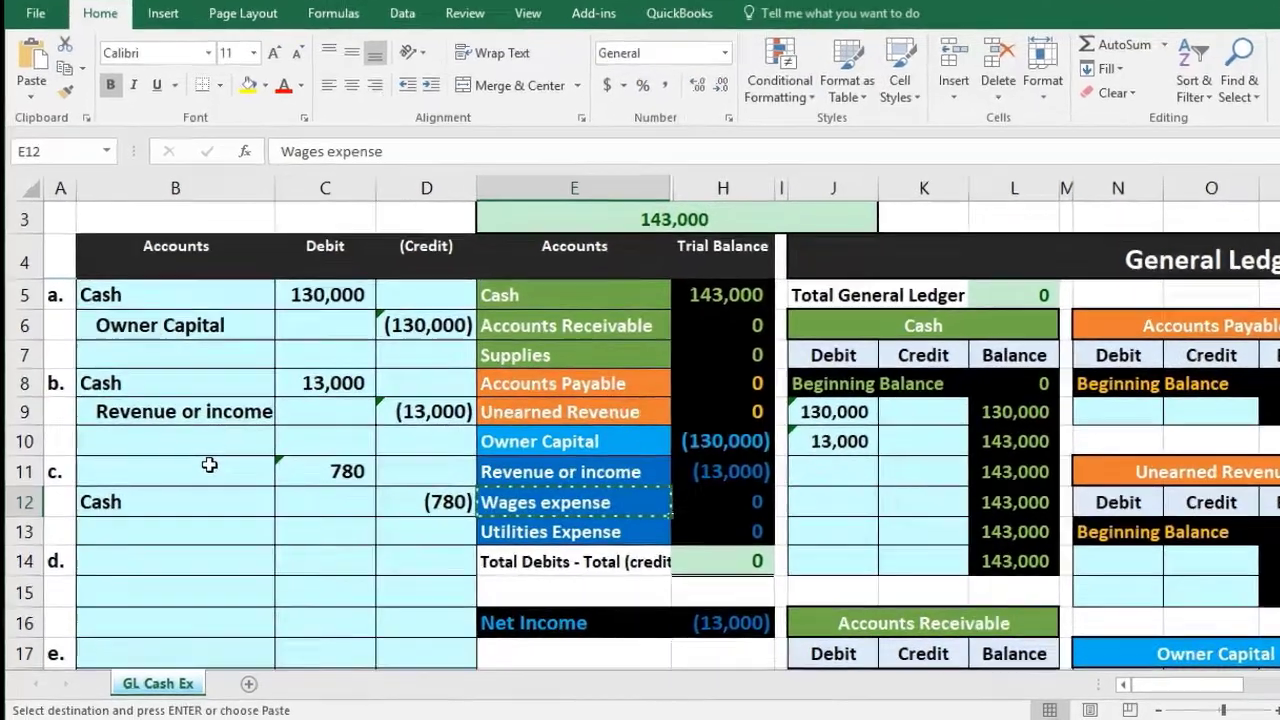
pyautogui.click(239, 476)
pyautogui.rightClick(271, 390)
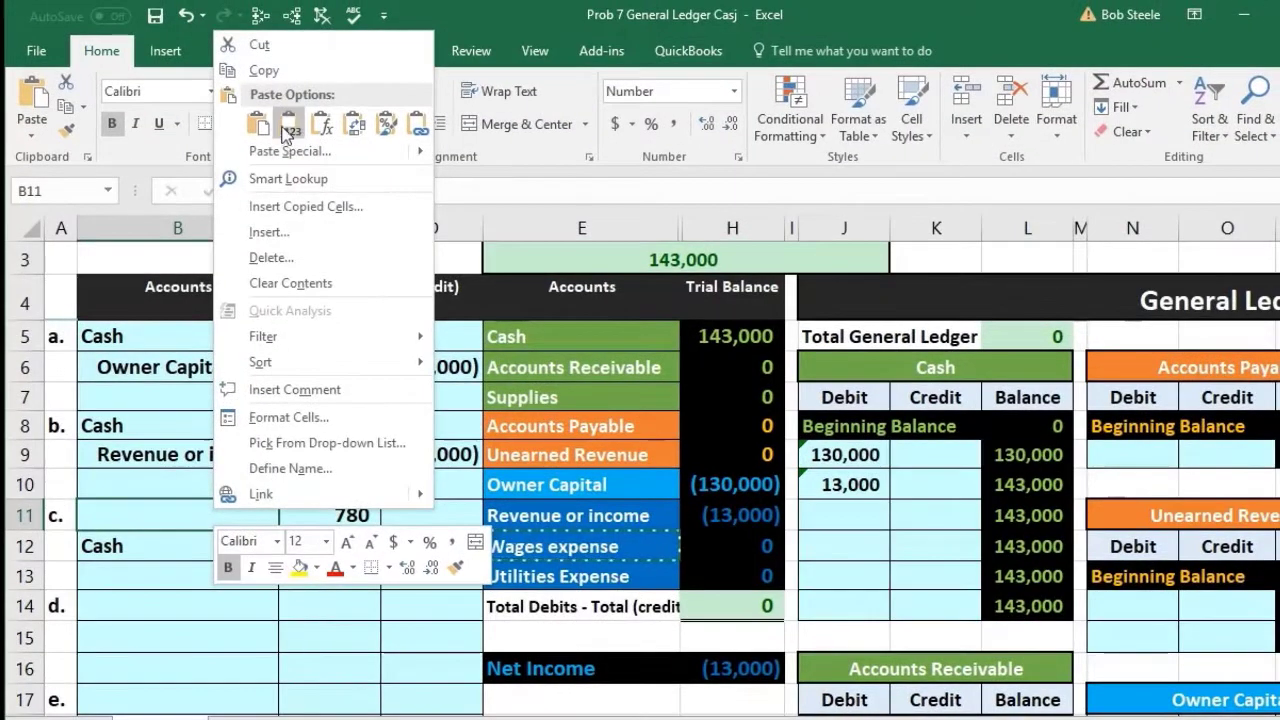
pyautogui.click(287, 126)
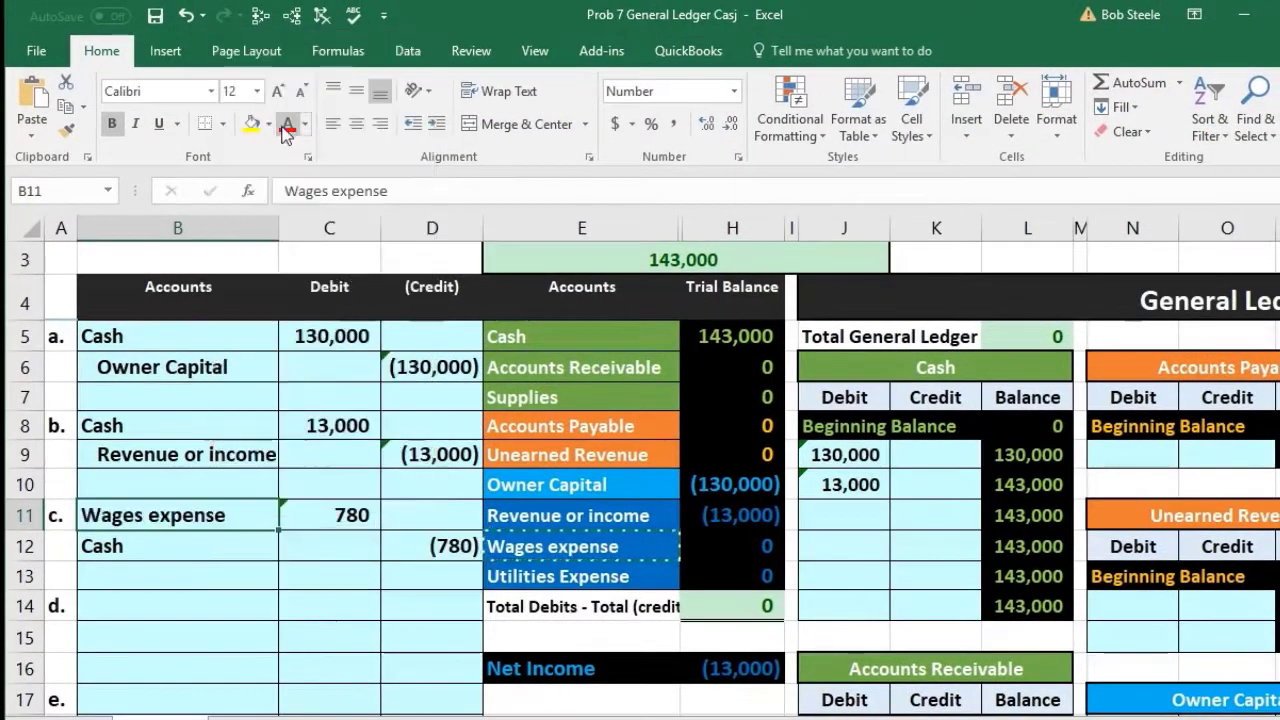
pyautogui.doubleClick(86, 545)
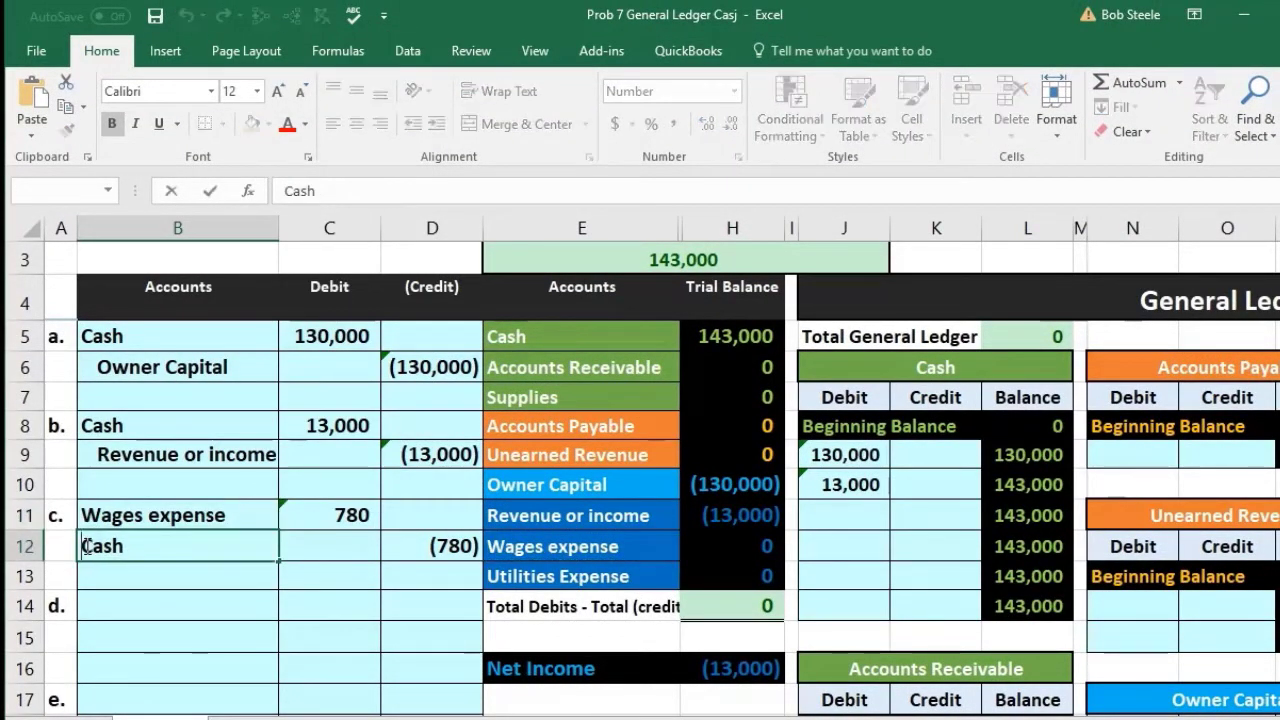
pyautogui.press('Return')
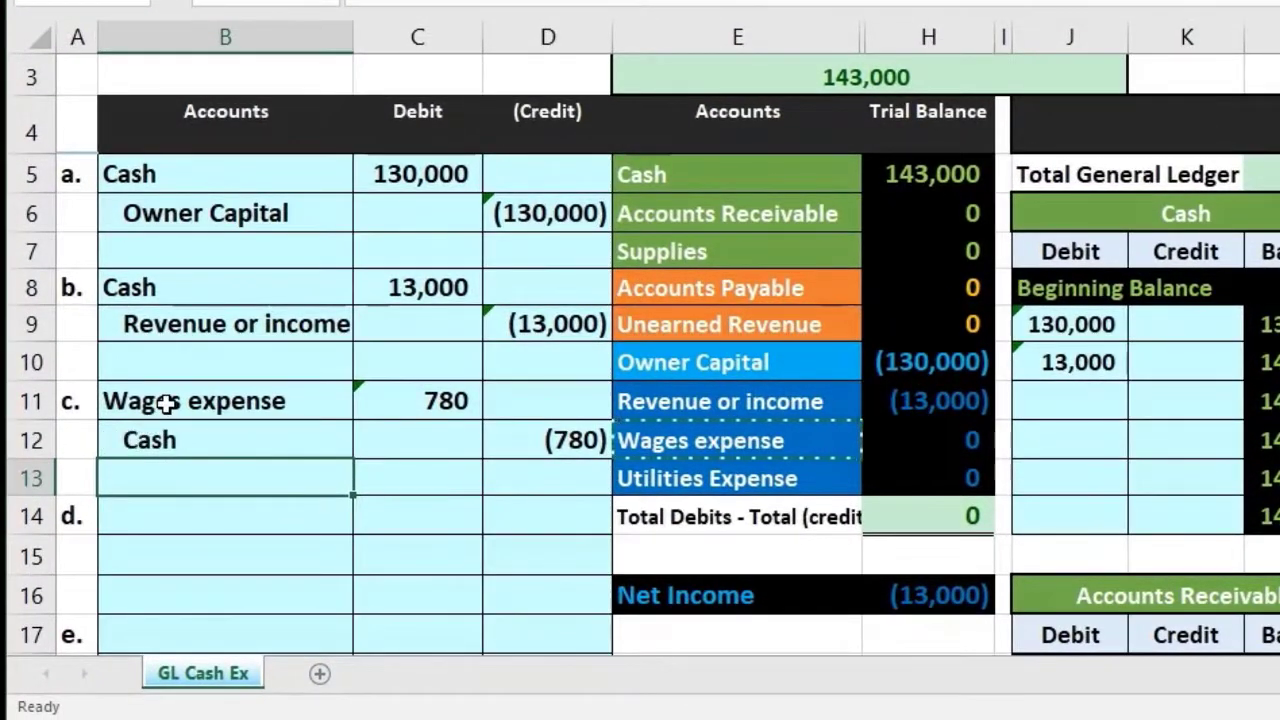
# Review the Wages expense debit of activity c in B11:C11 and the trial balance accounts from Cash through Wages expense.
pyautogui.moveTo(166, 401); pyautogui.dragTo(354, 406)
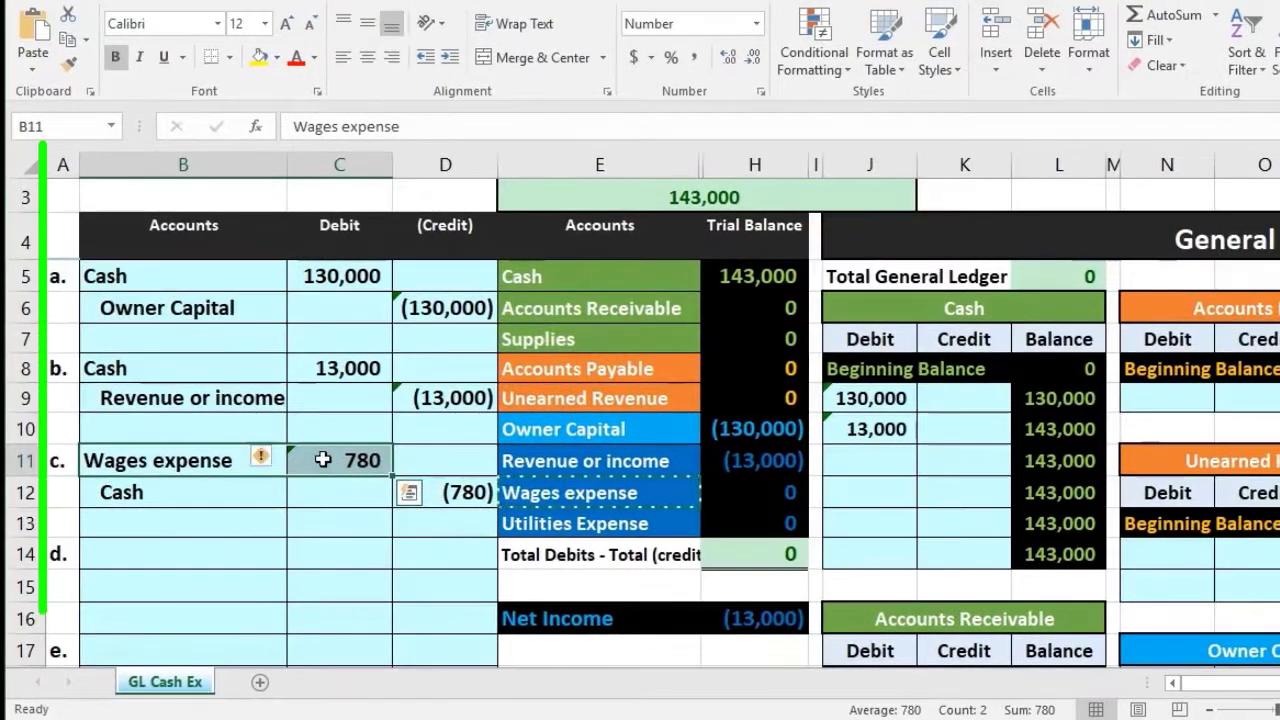
pyautogui.click(398, 400)
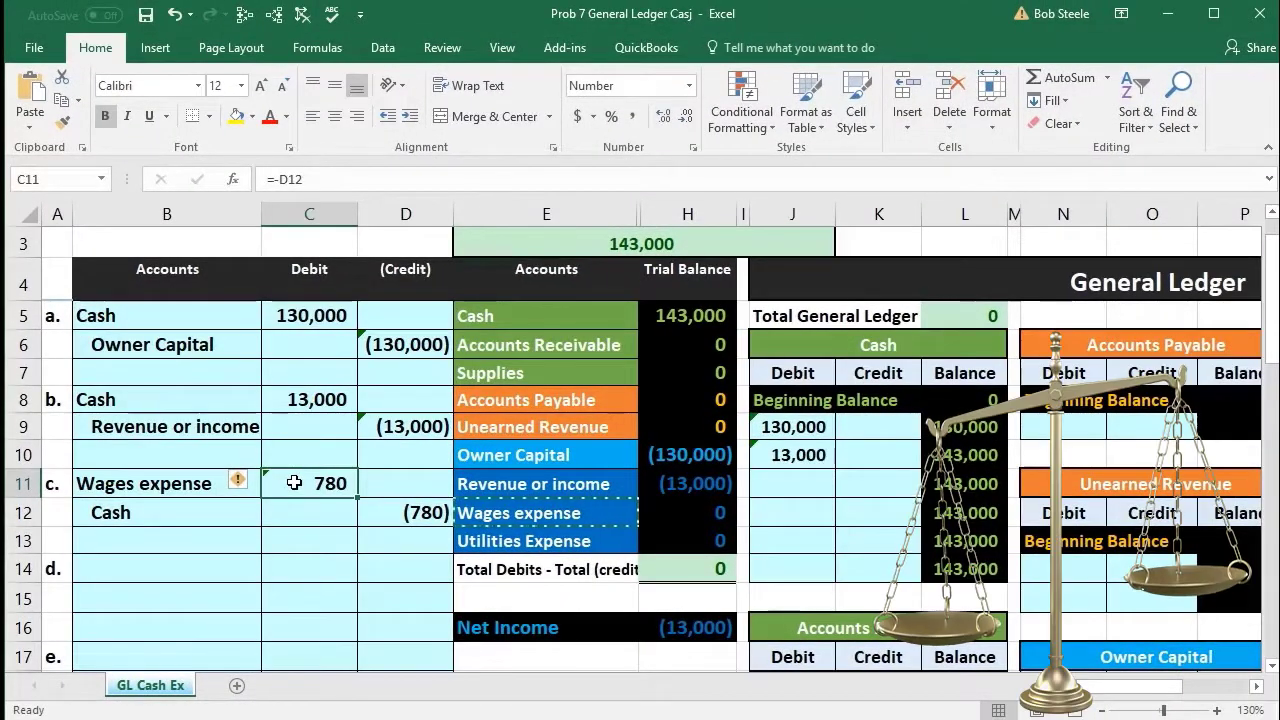
pyautogui.moveTo(155, 484); pyautogui.dragTo(279, 482)
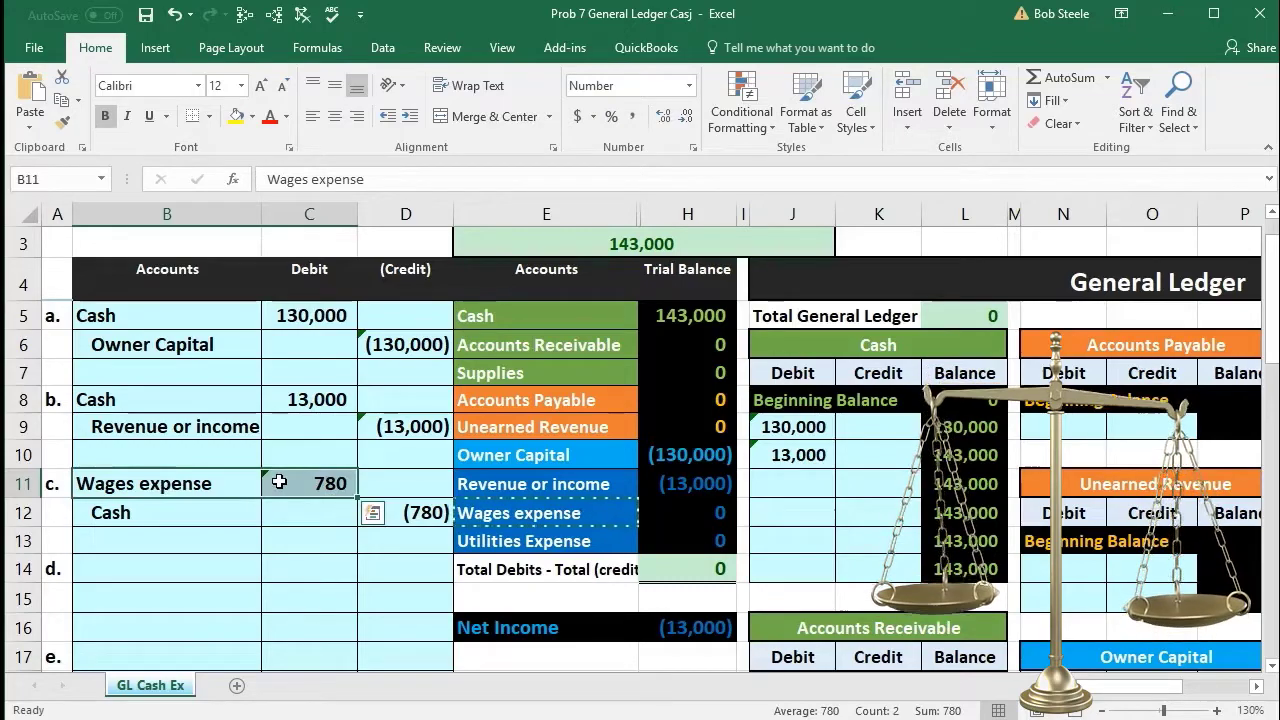
pyautogui.click(505, 316)
pyautogui.moveTo(505, 316); pyautogui.dragTo(658, 501)
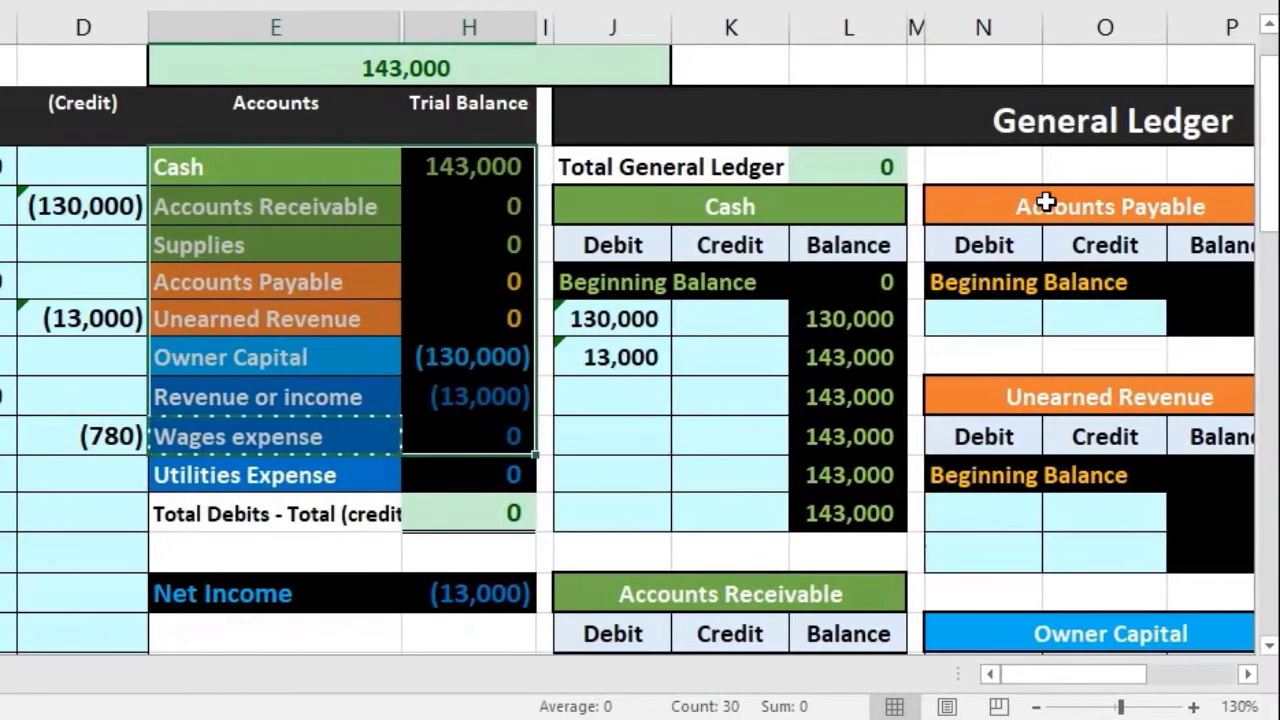
# Post the debit of activity c to the Utilities Expense ledger by linking its debit cell R15 to C11 with =C11.
pyautogui.click(1247, 674)
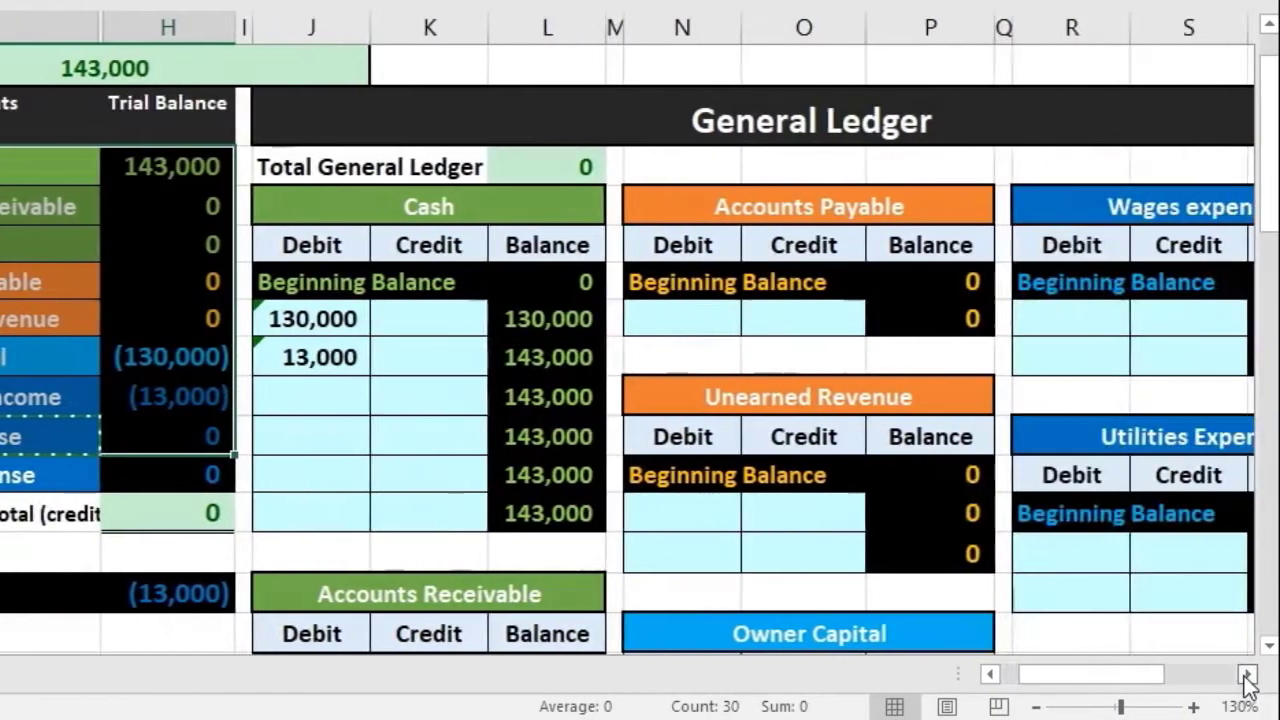
pyautogui.click(1247, 674)
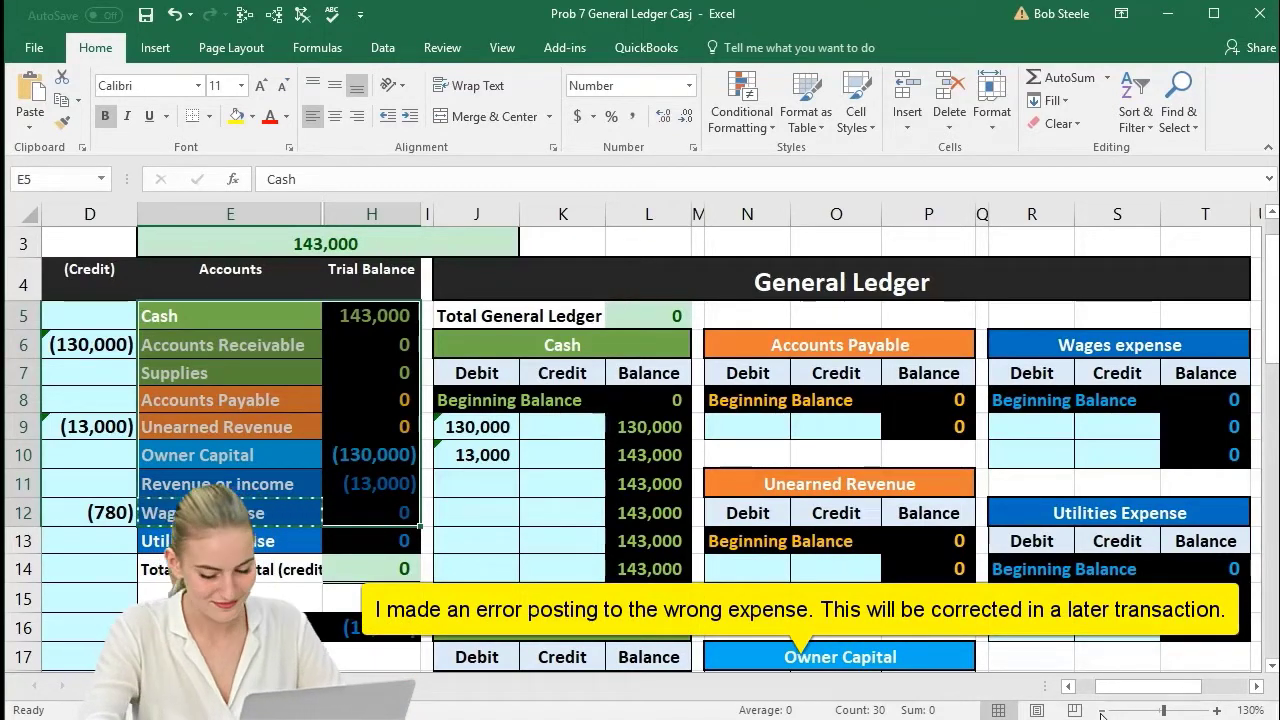
pyautogui.click(1101, 711)
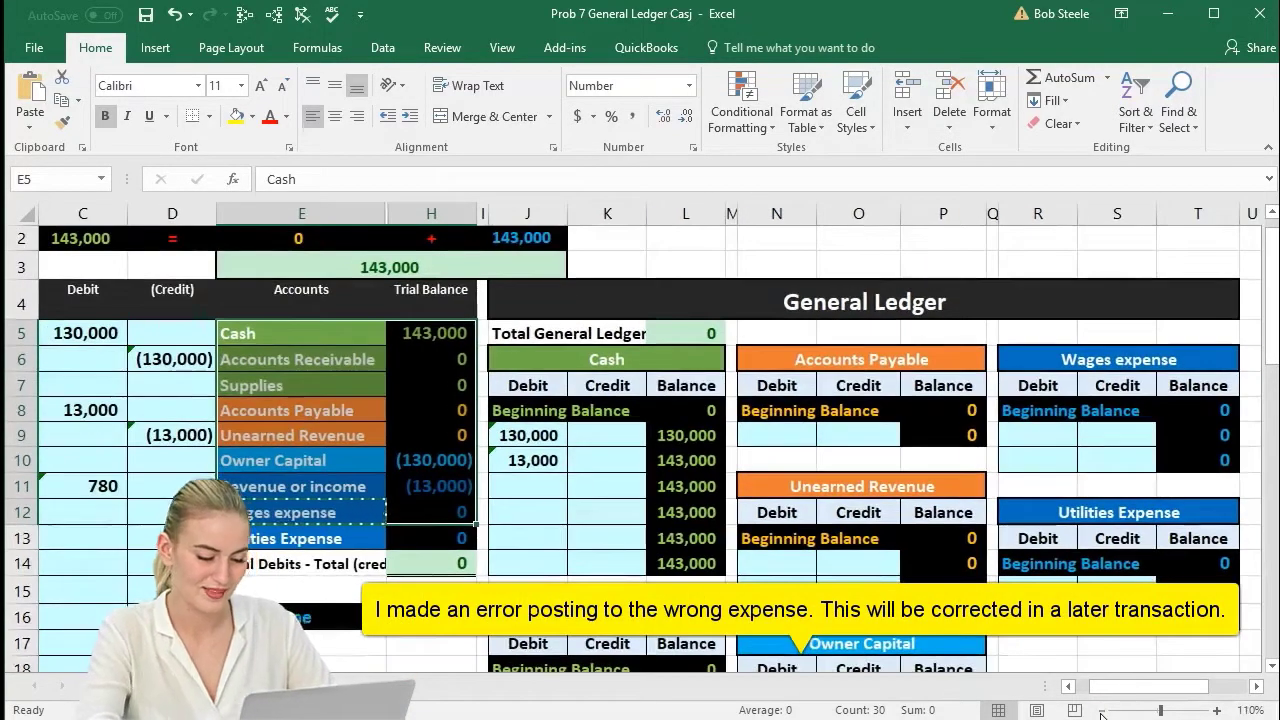
pyautogui.click(1101, 711)
pyautogui.moveTo(1113, 697); pyautogui.dragTo(1101, 698)
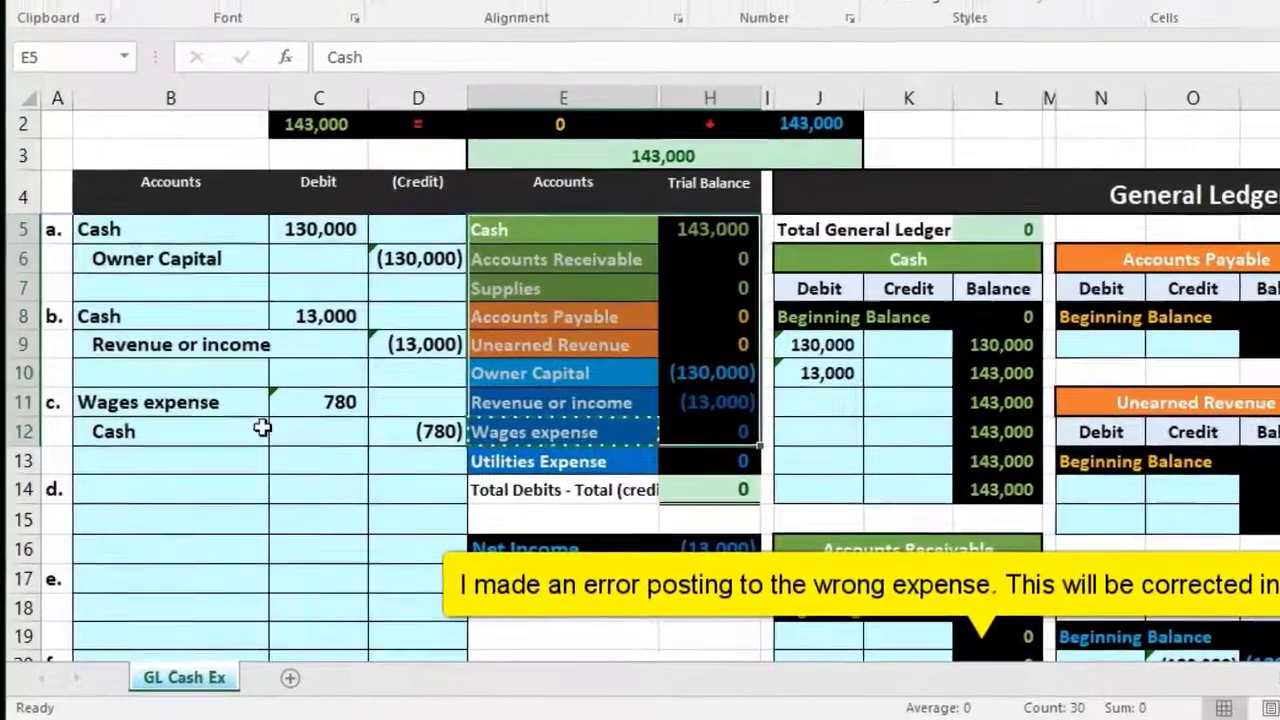
pyautogui.moveTo(140, 460); pyautogui.dragTo(236, 455)
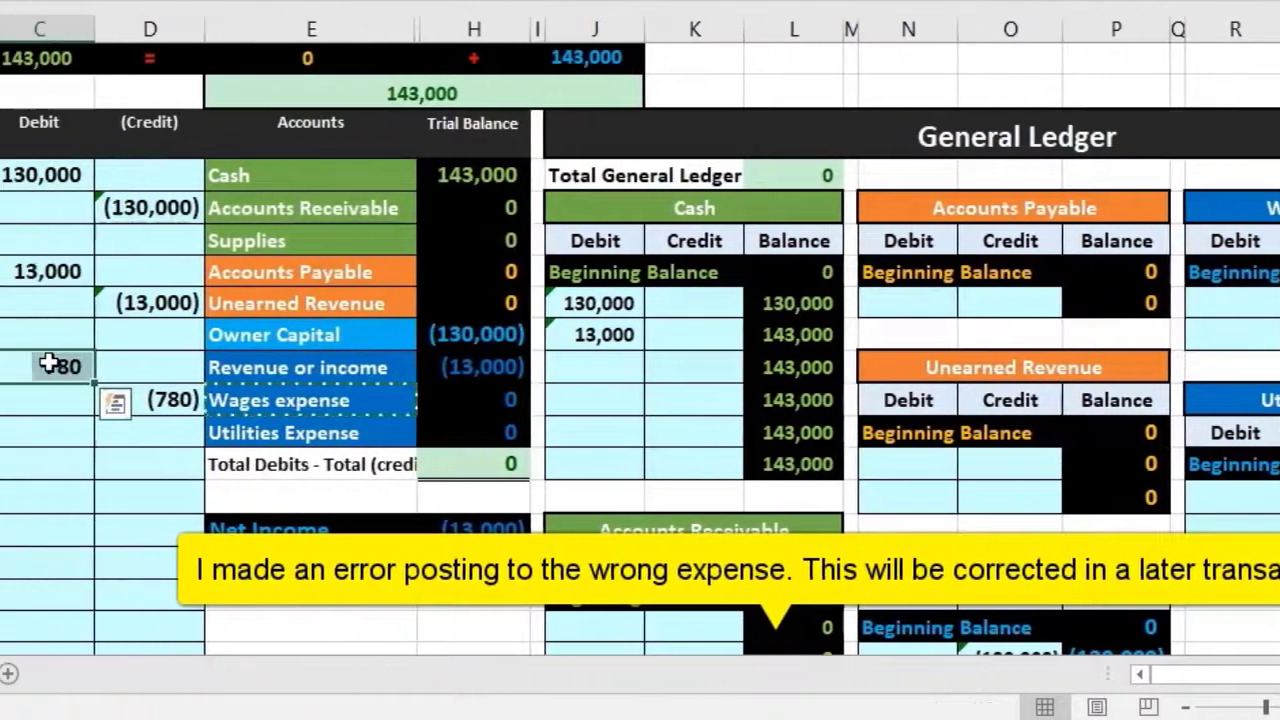
pyautogui.click(355, 367)
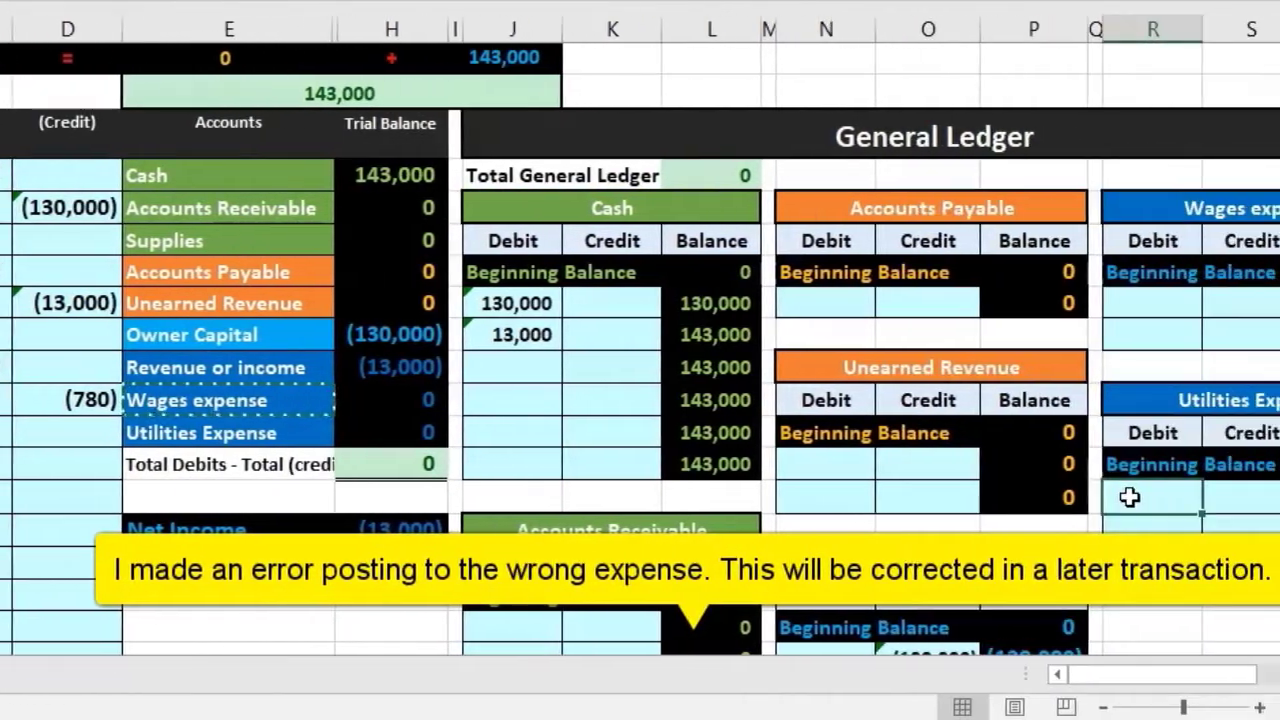
pyautogui.click(1063, 497)
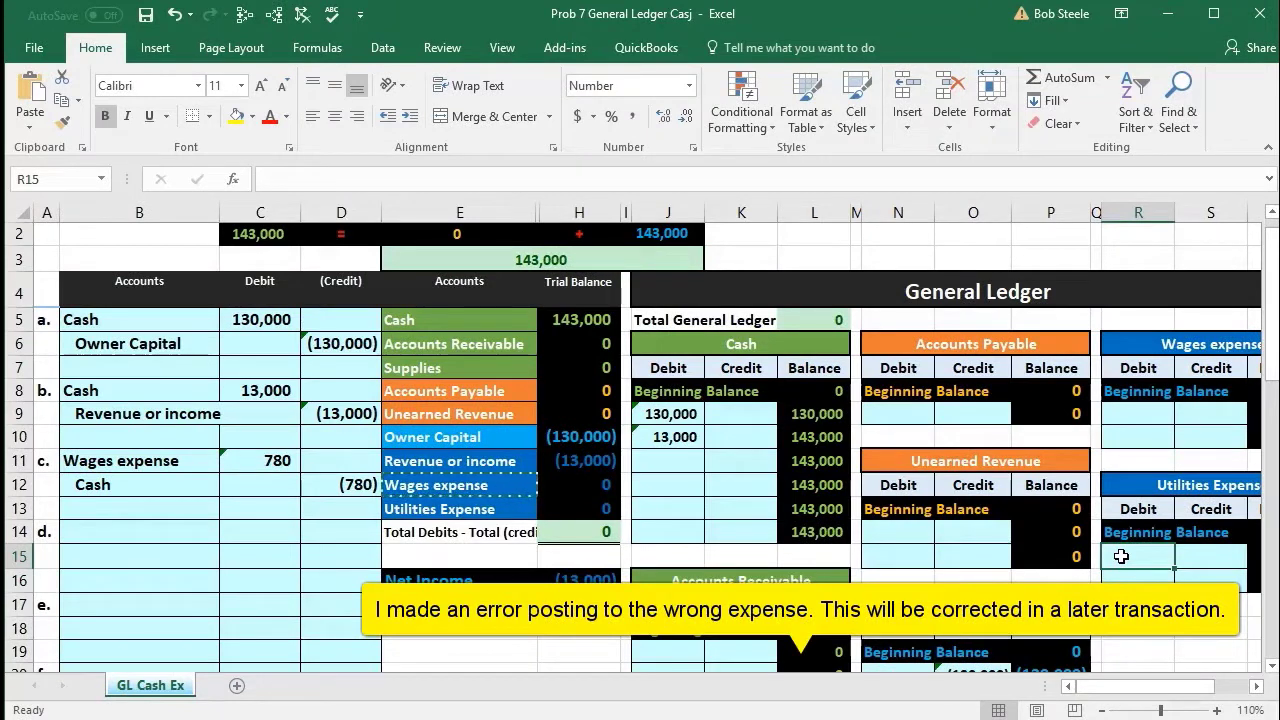
pyautogui.write('=')
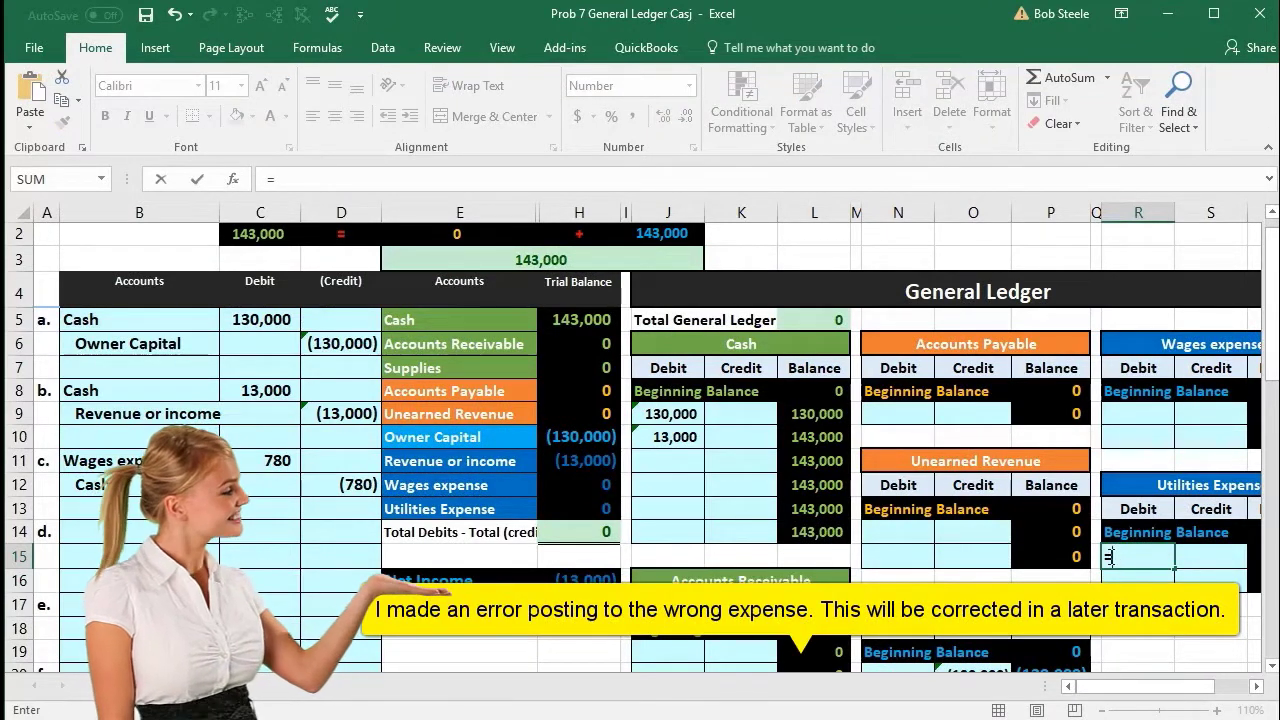
pyautogui.click(278, 461)
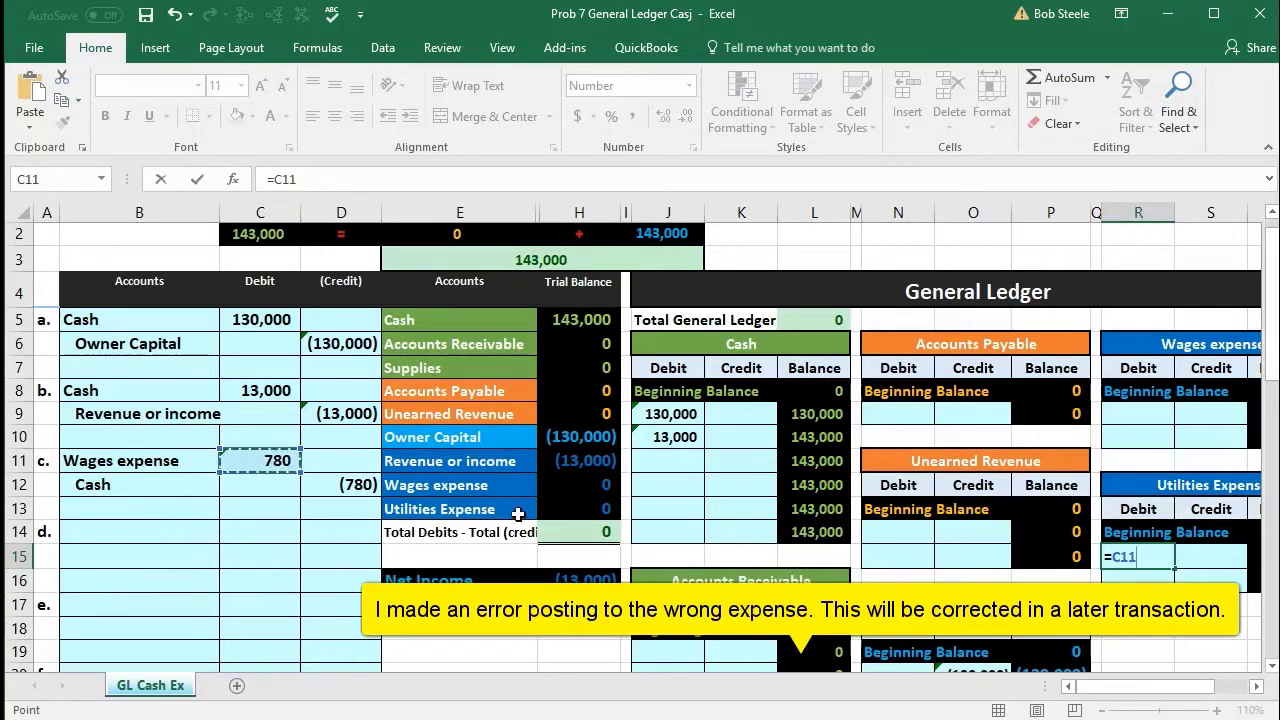
pyautogui.moveTo(1135, 690); pyautogui.dragTo(1145, 578)
pyautogui.moveTo(1135, 683); pyautogui.dragTo(1107, 686)
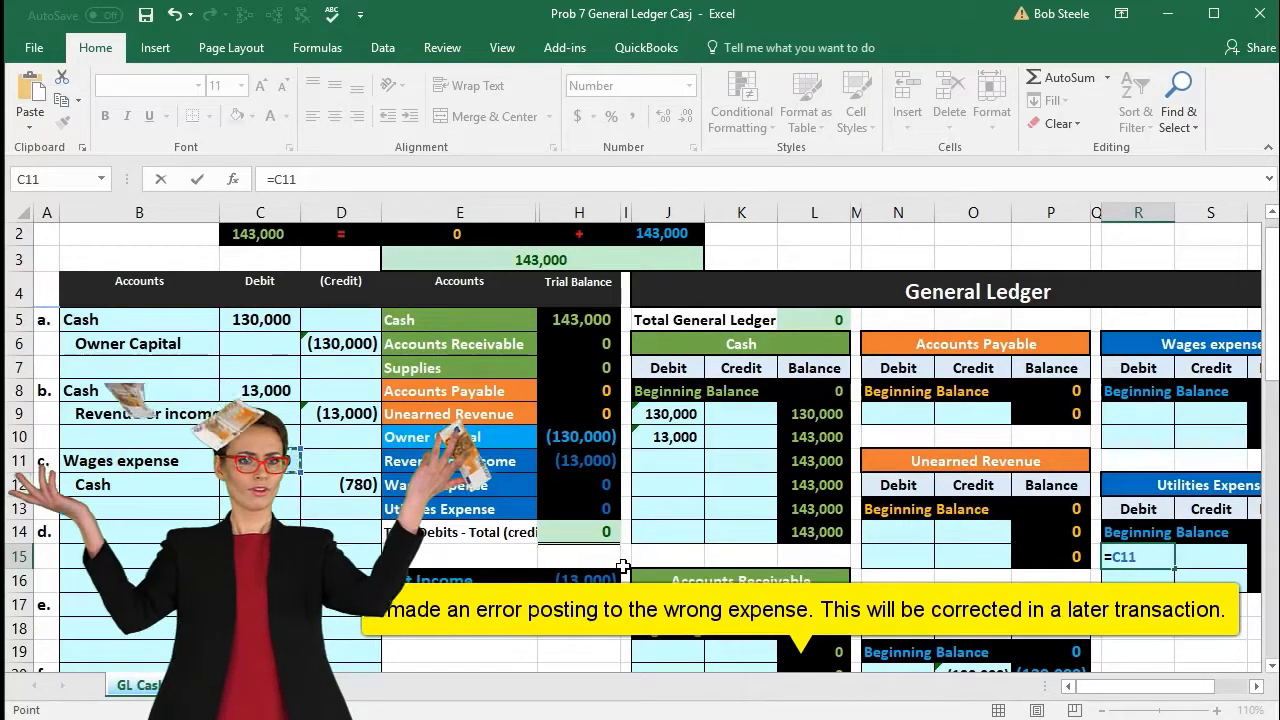
pyautogui.press('Return')
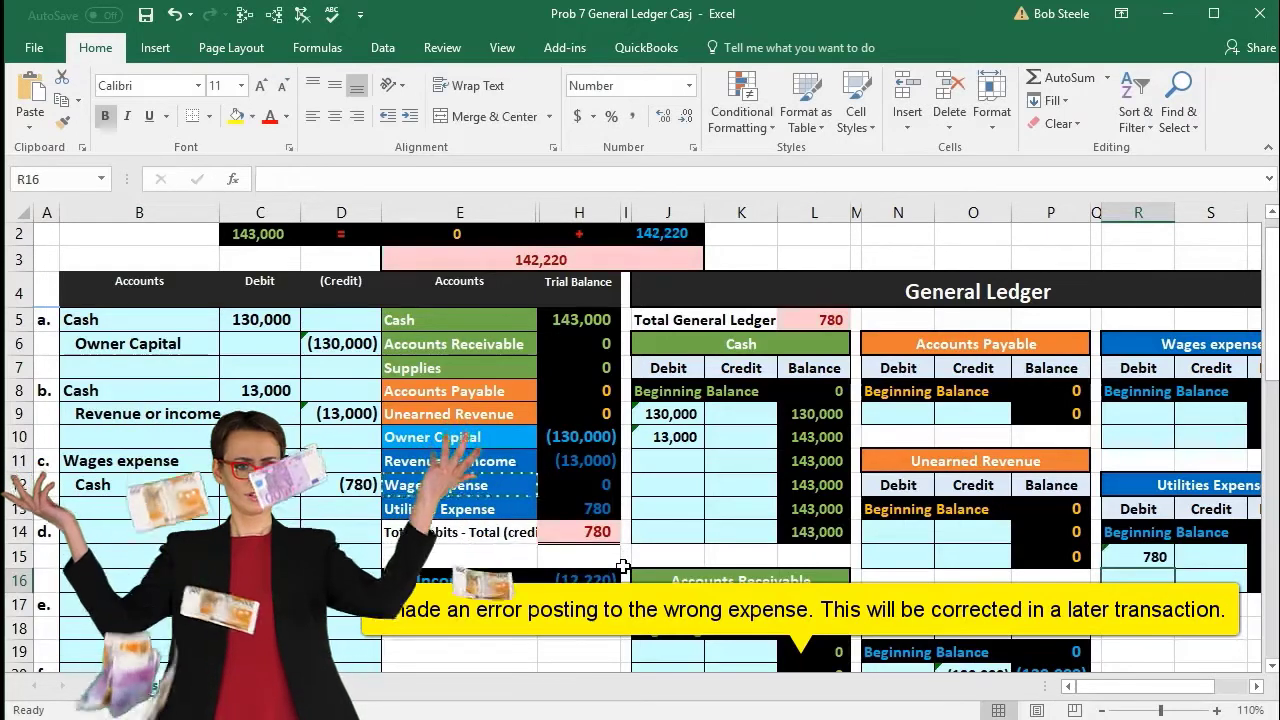
# Examine the trial balance difference in H14, the revenue and expense balances in H11:H13 and Net Income in H16.
pyautogui.moveTo(1078, 690)
pyautogui.mouseDown()
pyautogui.moveTo(1092, 688)
pyautogui.moveTo(1078, 688)
pyautogui.mouseUp()
pyautogui.click(1217, 710)
pyautogui.click(1217, 710)
pyautogui.moveTo(1092, 686); pyautogui.dragTo(1070, 683)
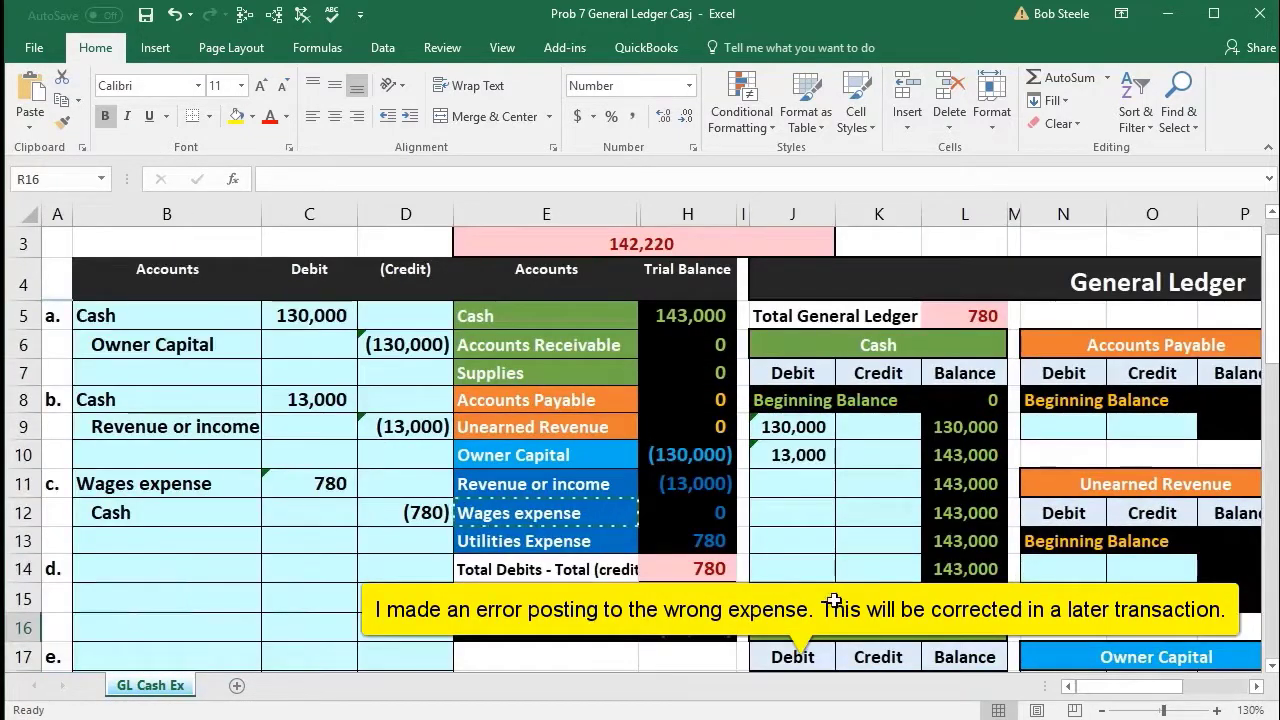
pyautogui.click(718, 569)
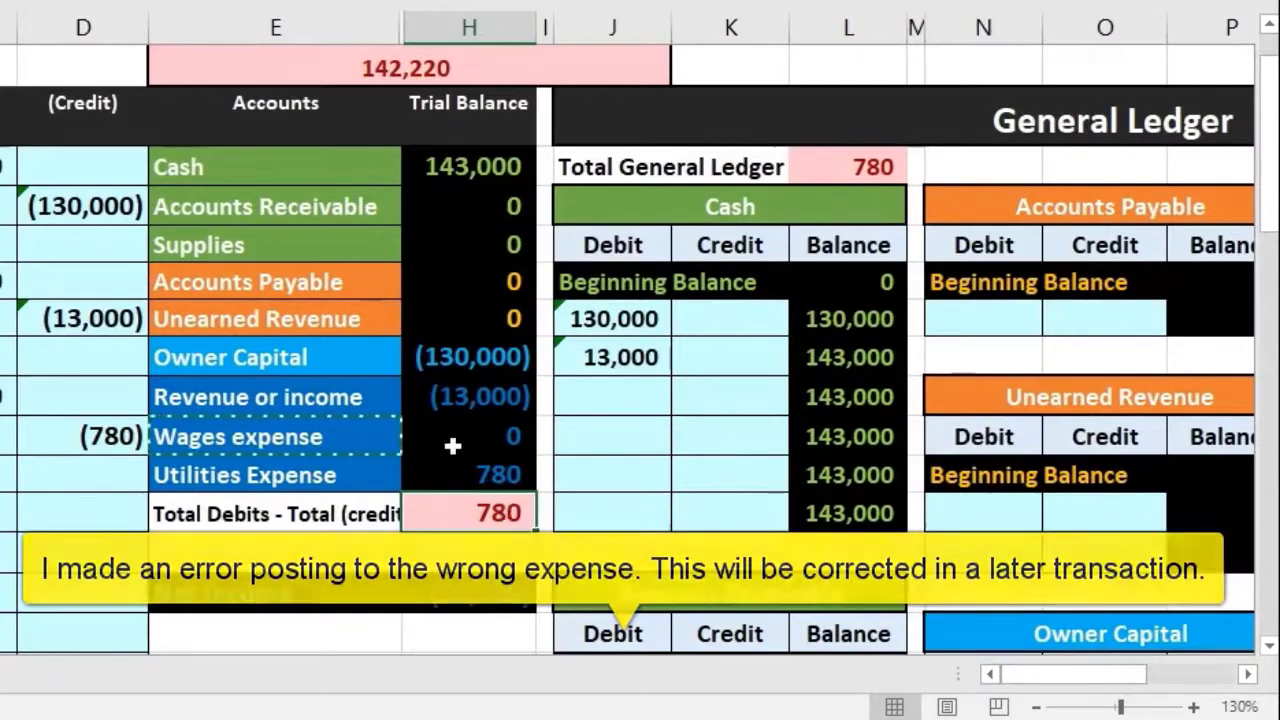
pyautogui.moveTo(443, 401); pyautogui.dragTo(457, 466)
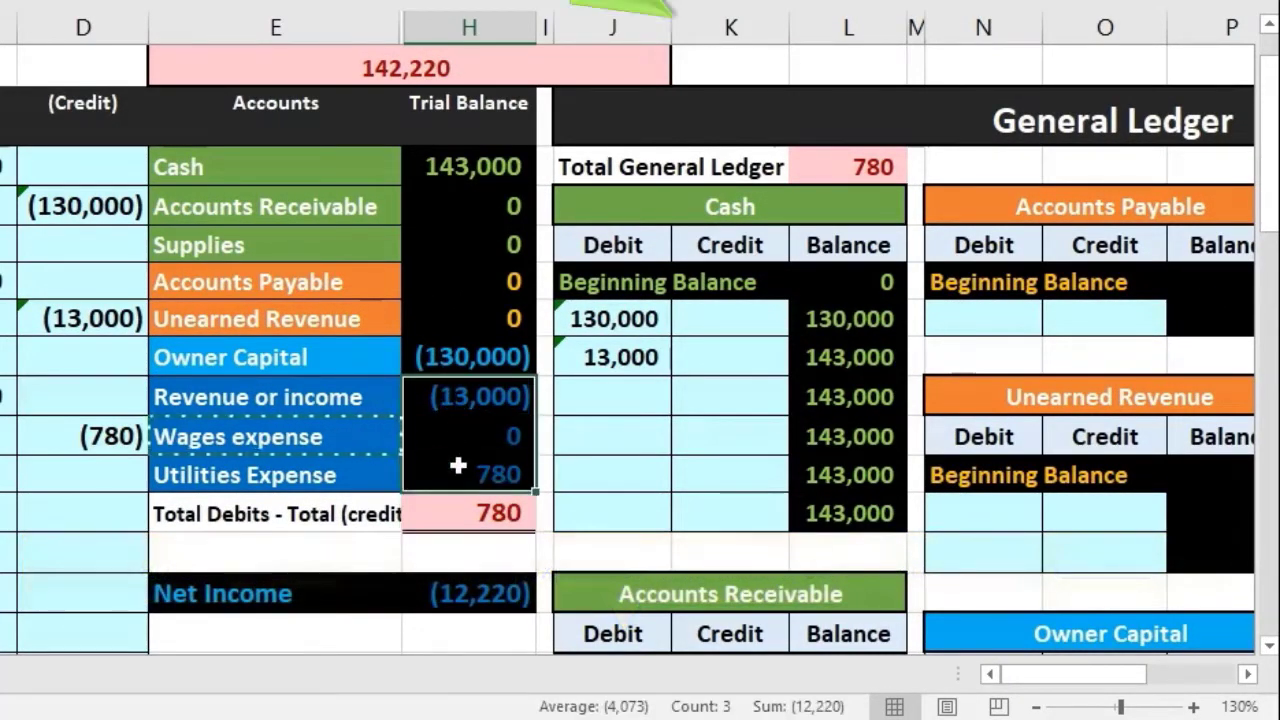
pyautogui.click(460, 590)
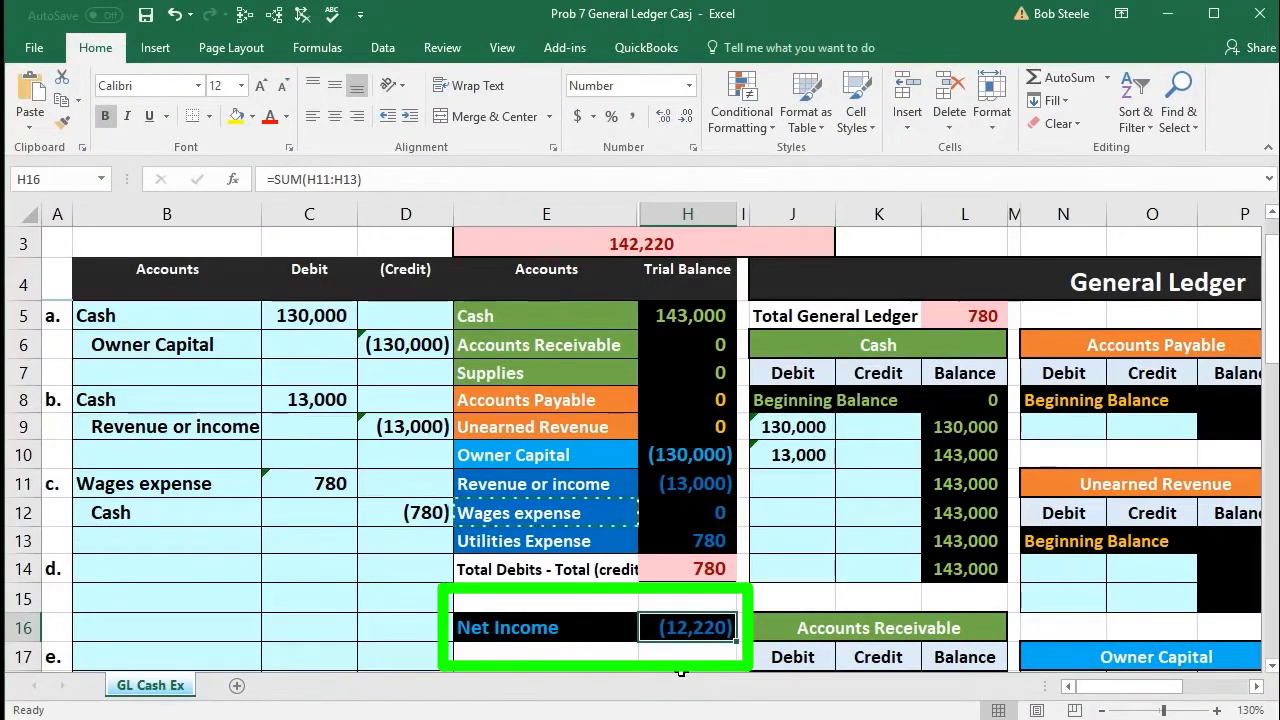
# Post the Cash credit of activity c to the Cash ledger with =D12 in K11 and check the running balance in L10.
pyautogui.moveTo(168, 510); pyautogui.dragTo(391, 512)
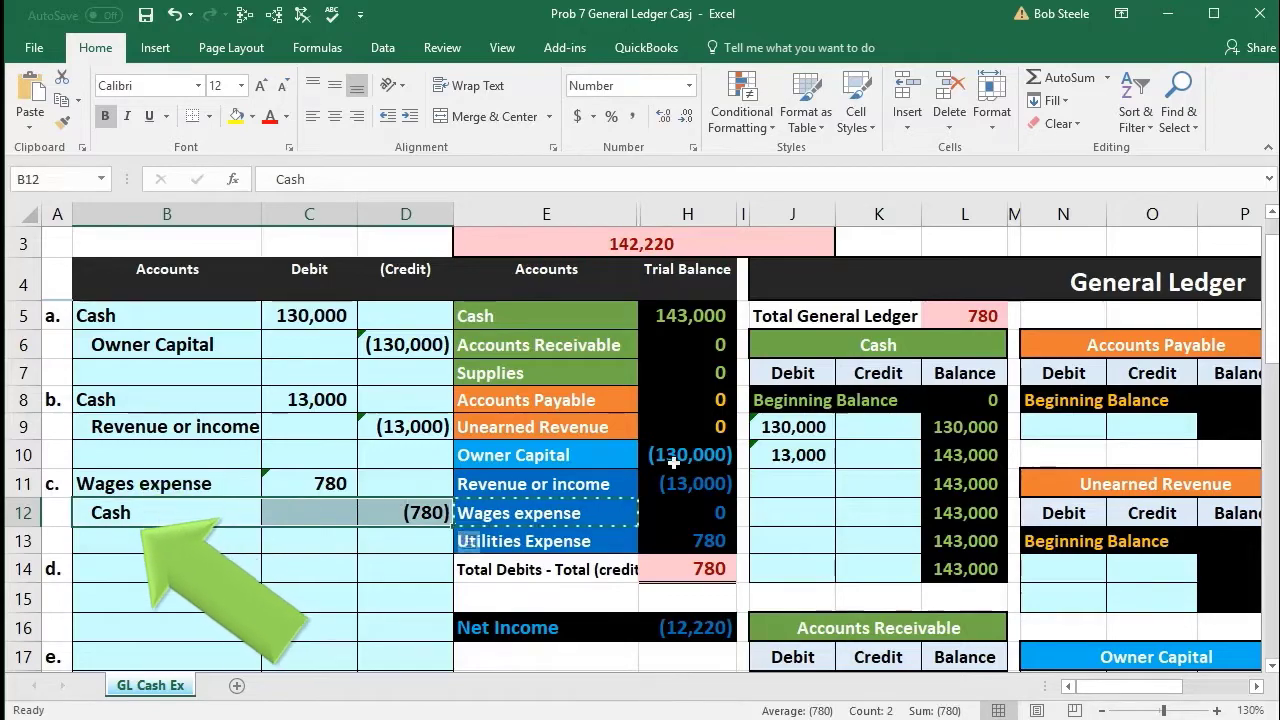
pyautogui.click(871, 481)
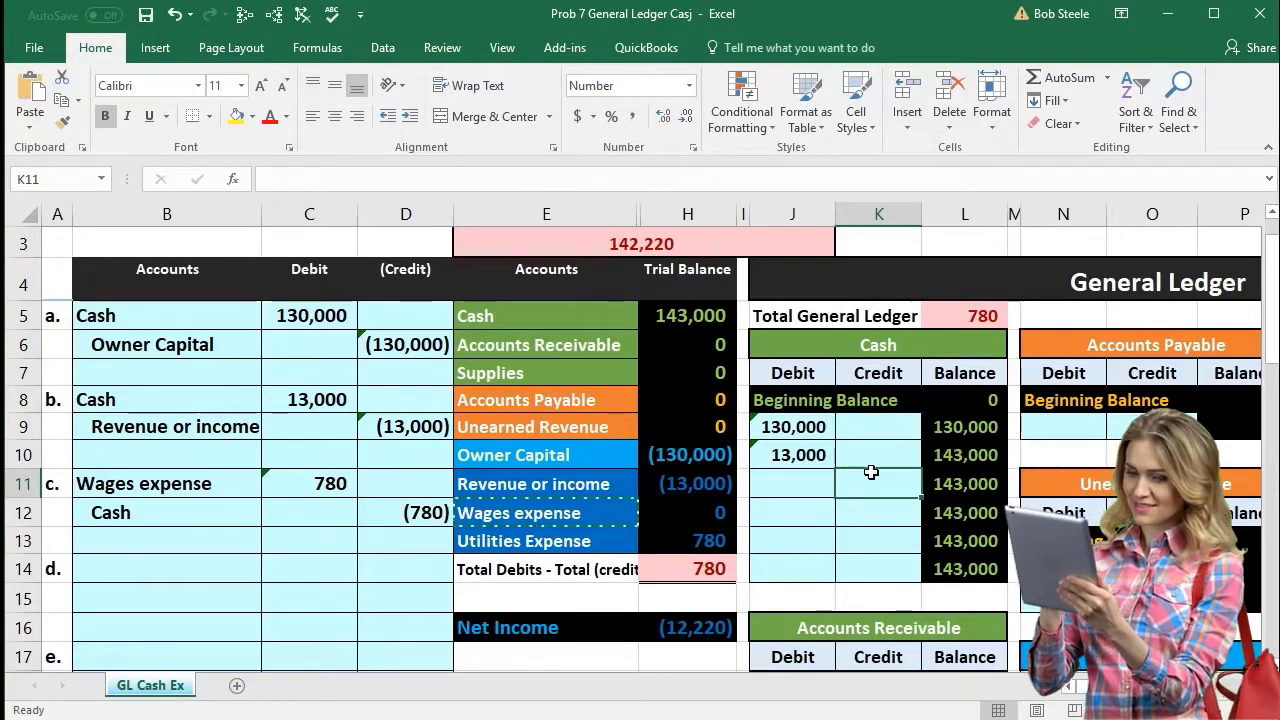
pyautogui.click(873, 431)
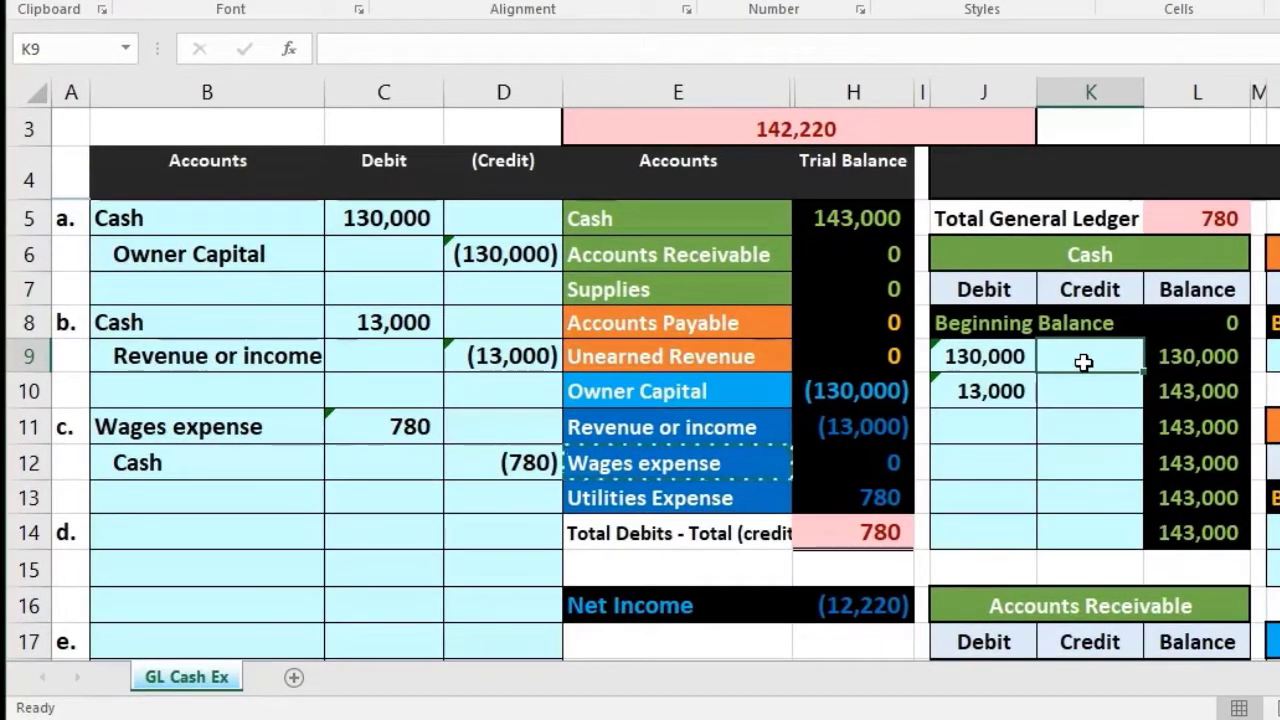
pyautogui.click(1074, 428)
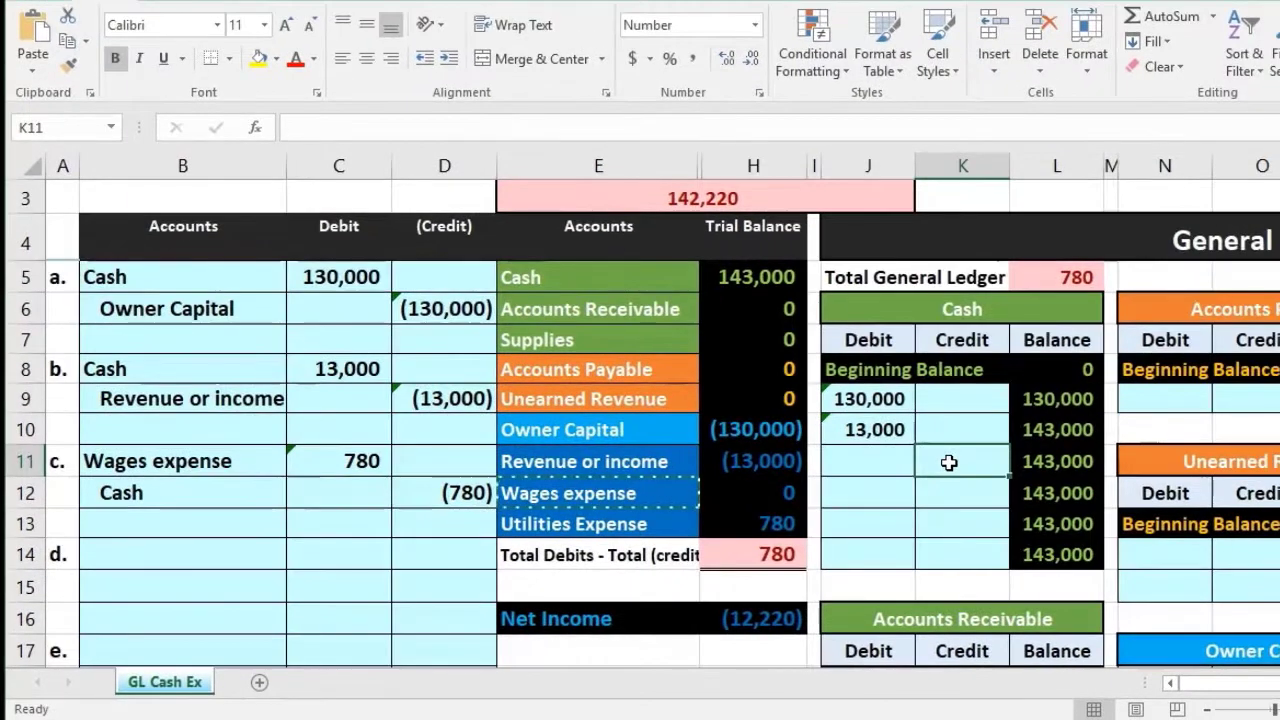
pyautogui.write('=')
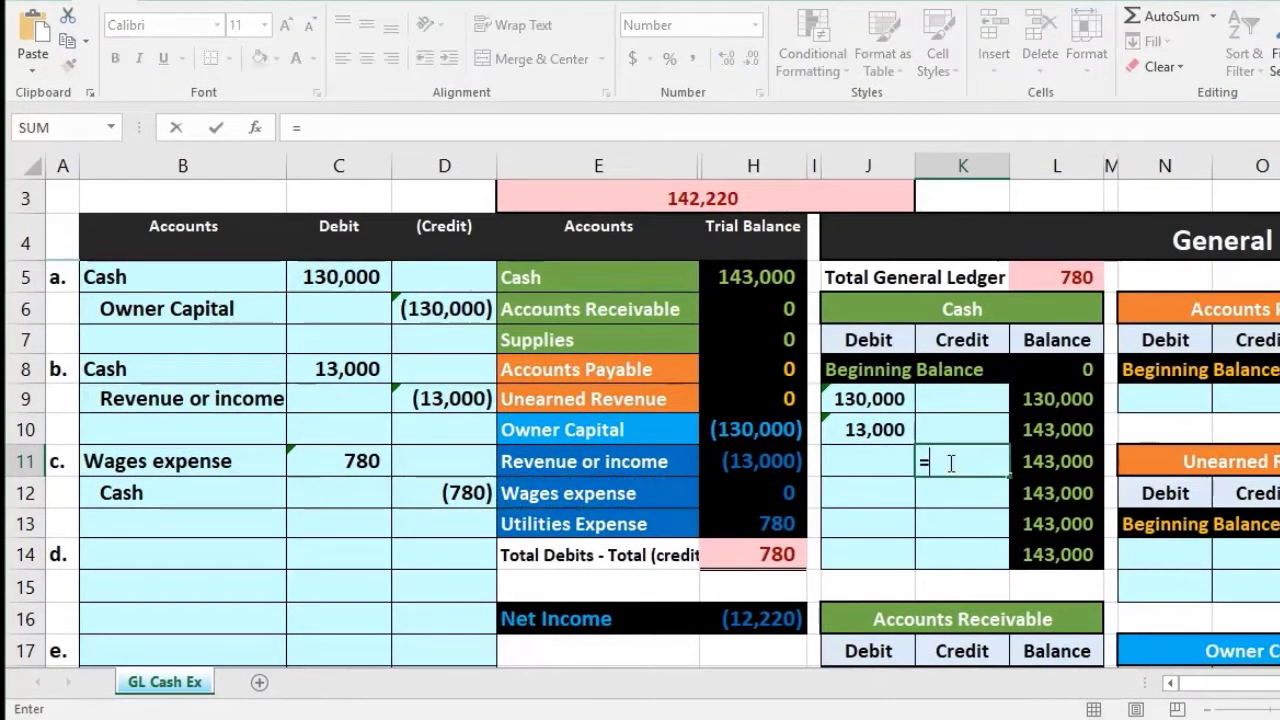
pyautogui.click(460, 488)
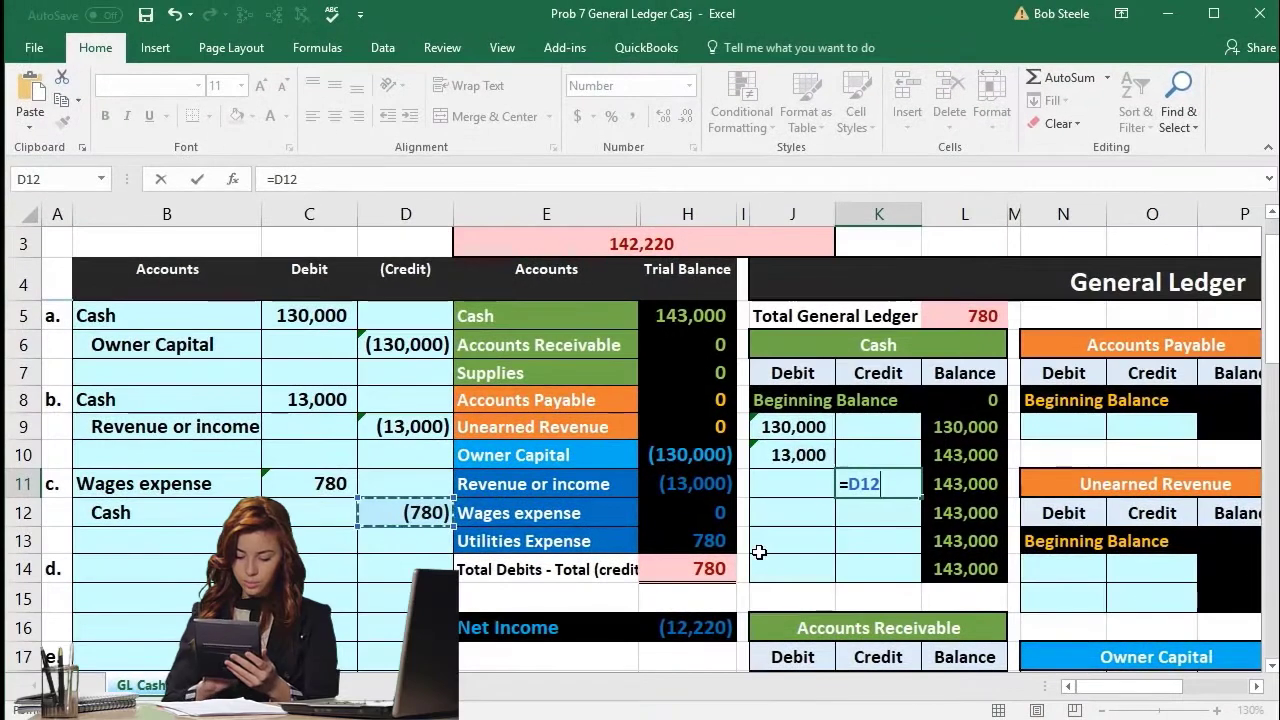
pyautogui.press('Return')
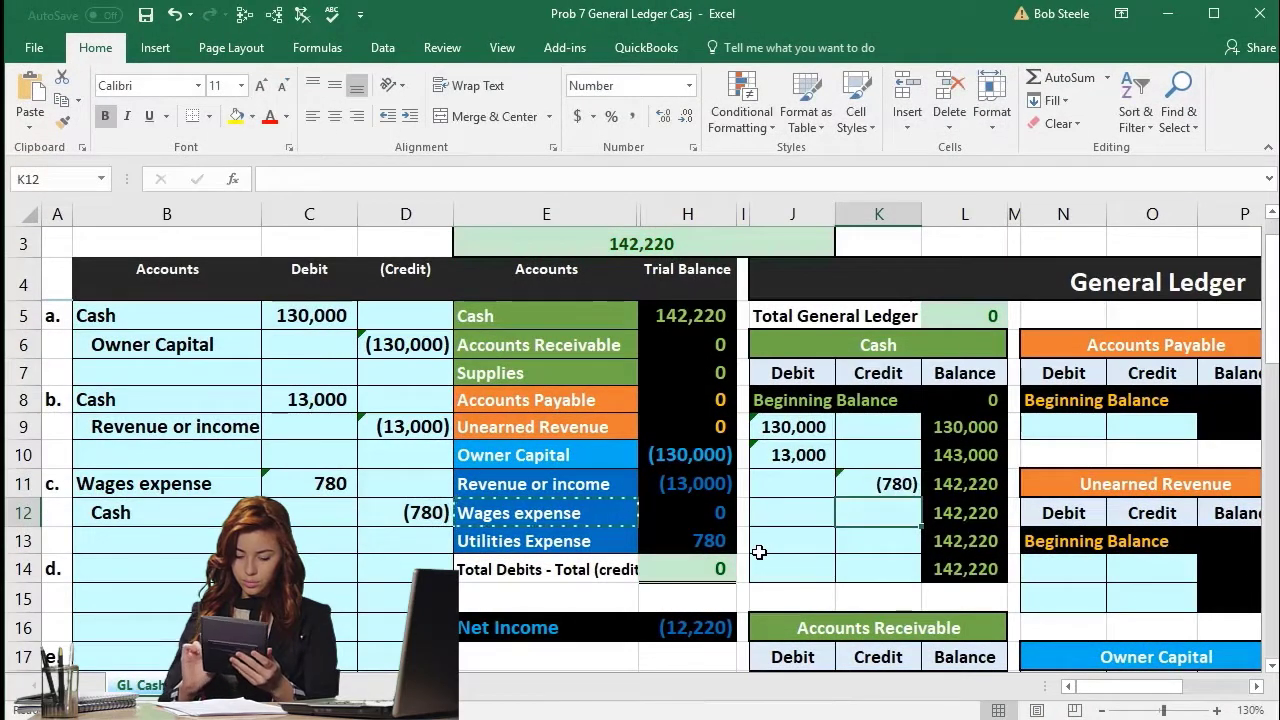
pyautogui.click(945, 458)
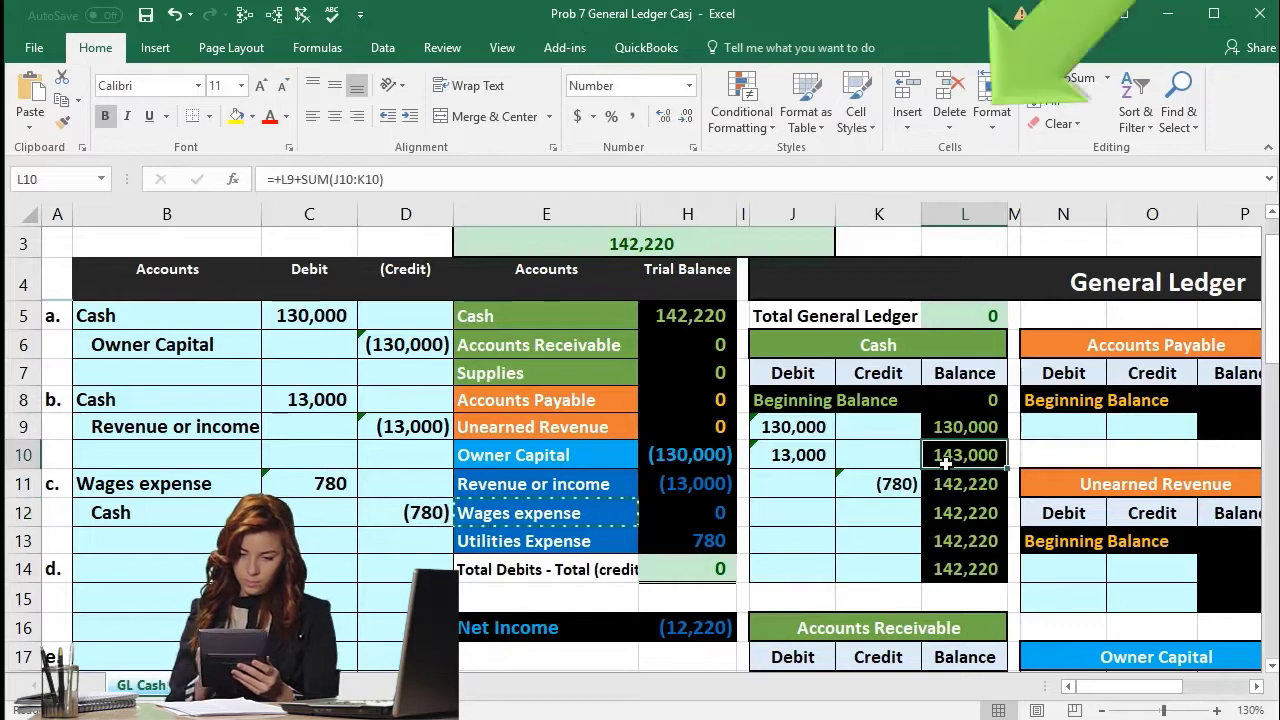
# Check the running Cash balance in L11 against the trial balance Cash amount in H5 and the debit-credit difference in H14.
pyautogui.click(948, 490)
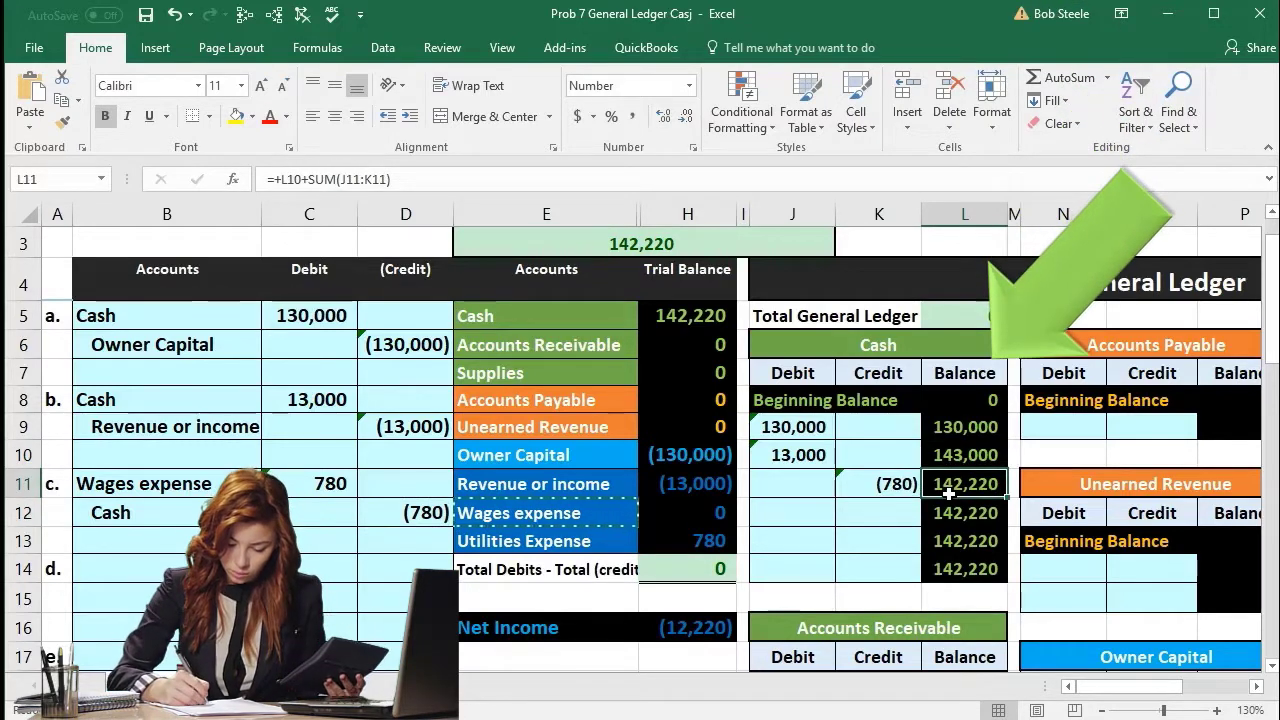
pyautogui.click(697, 318)
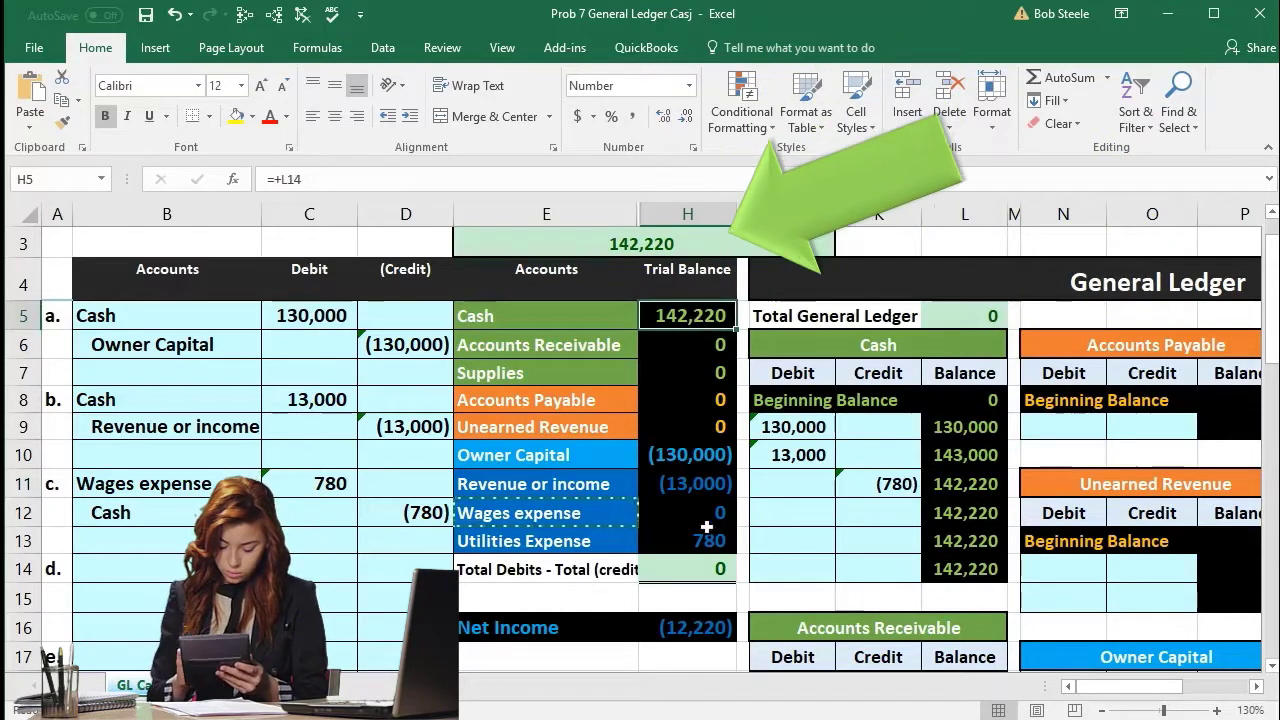
pyautogui.click(690, 572)
# Read activity d in the Activity list, covering its description and amount, and review the existing journal entries.
pyautogui.click(309, 627)
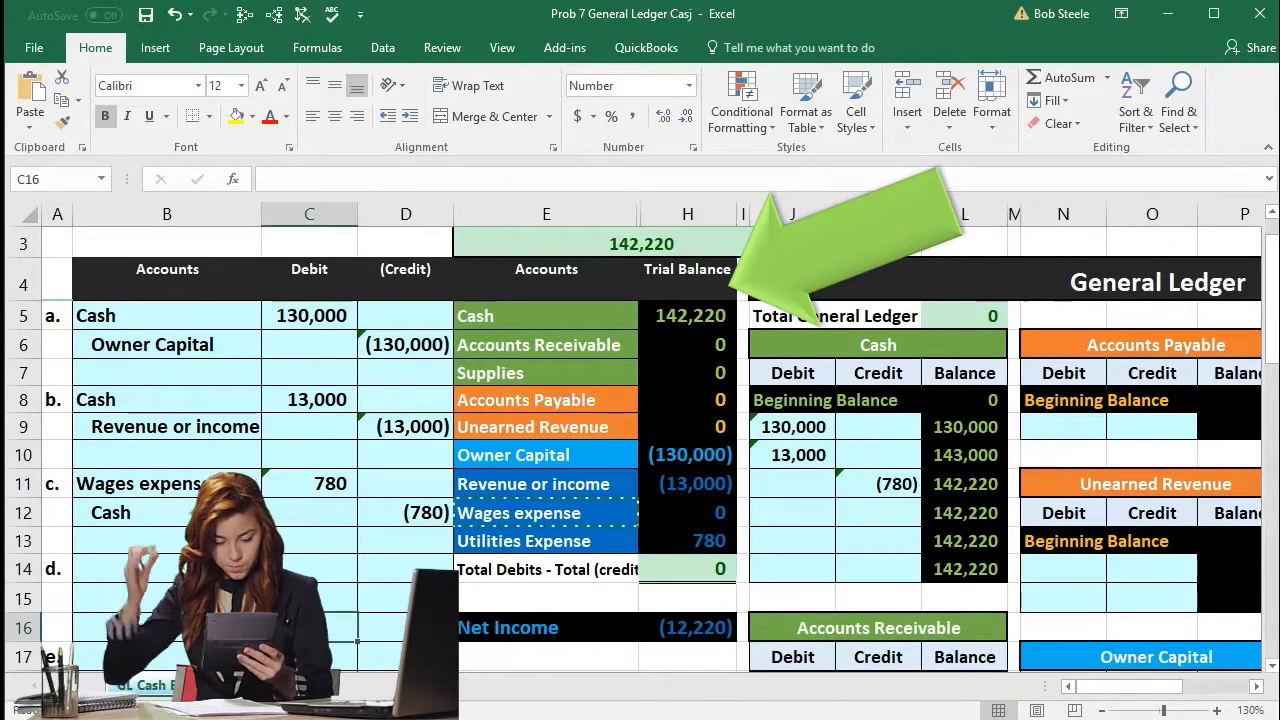
pyautogui.scroll(-1, 309, 627)
pyautogui.scroll(-5, 309, 600)
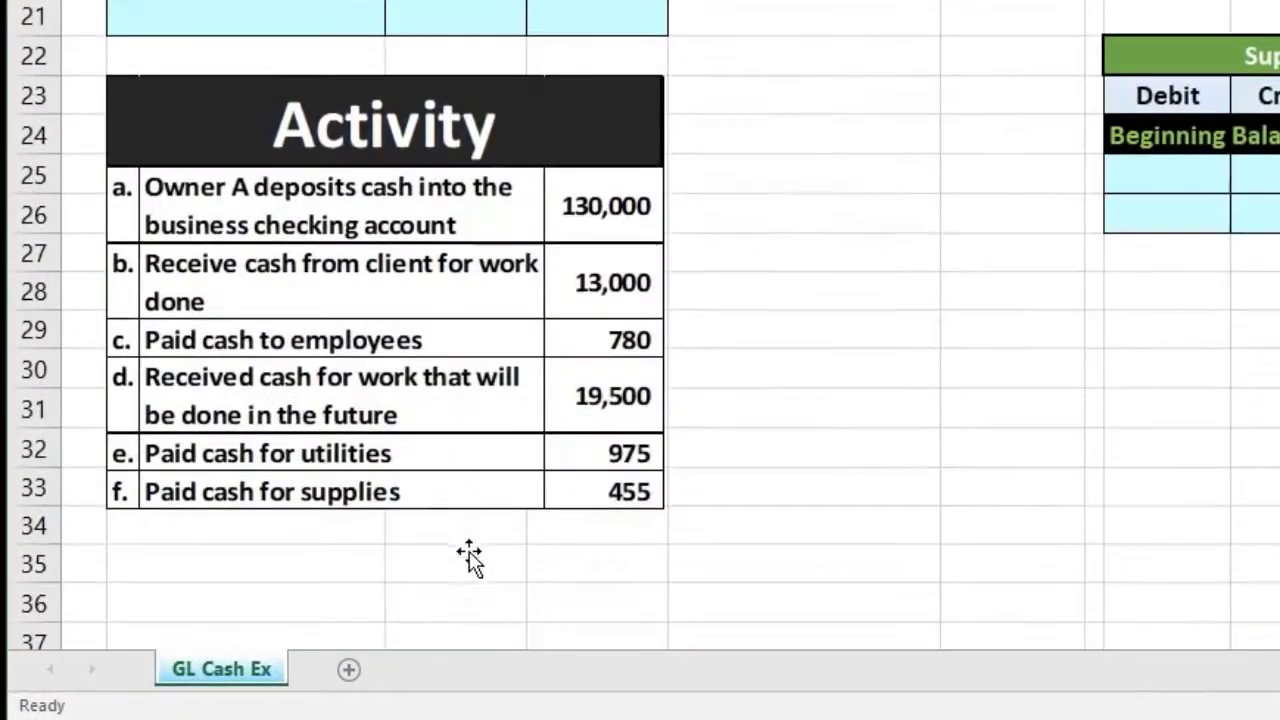
pyautogui.scroll(4, 290, 451)
pyautogui.scroll(-2, 229, 505)
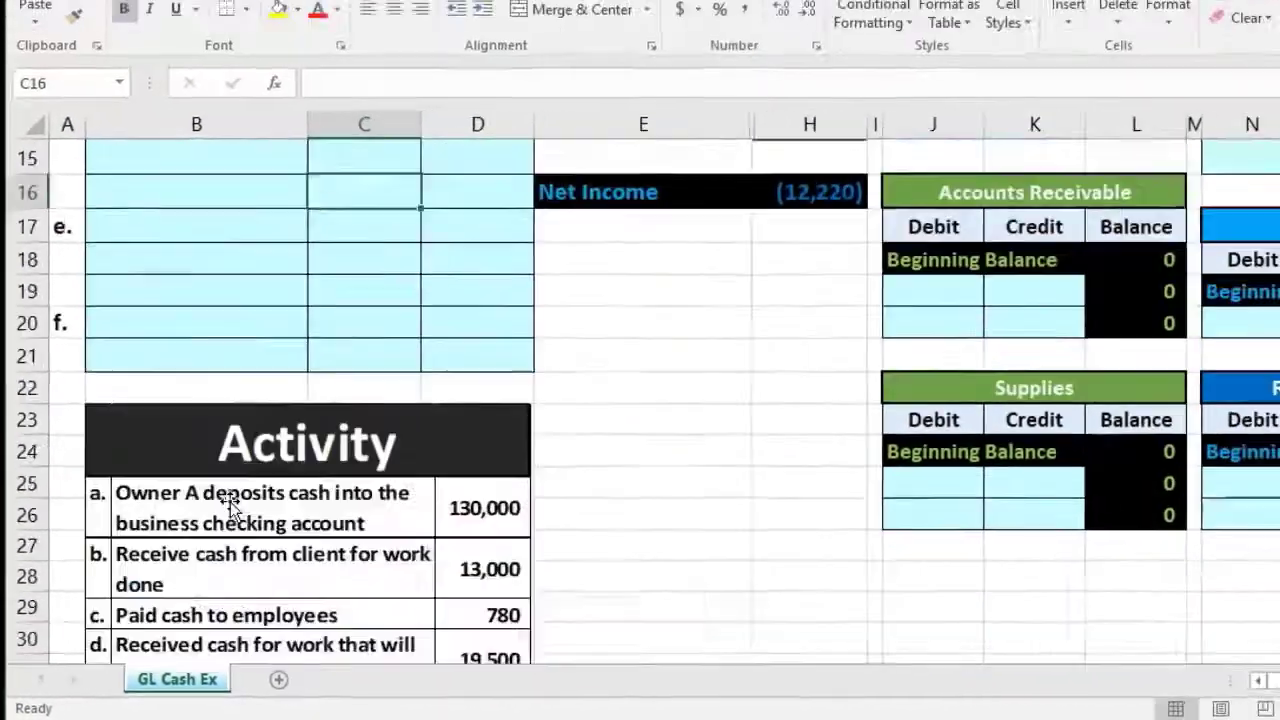
pyautogui.scroll(-1, 229, 505)
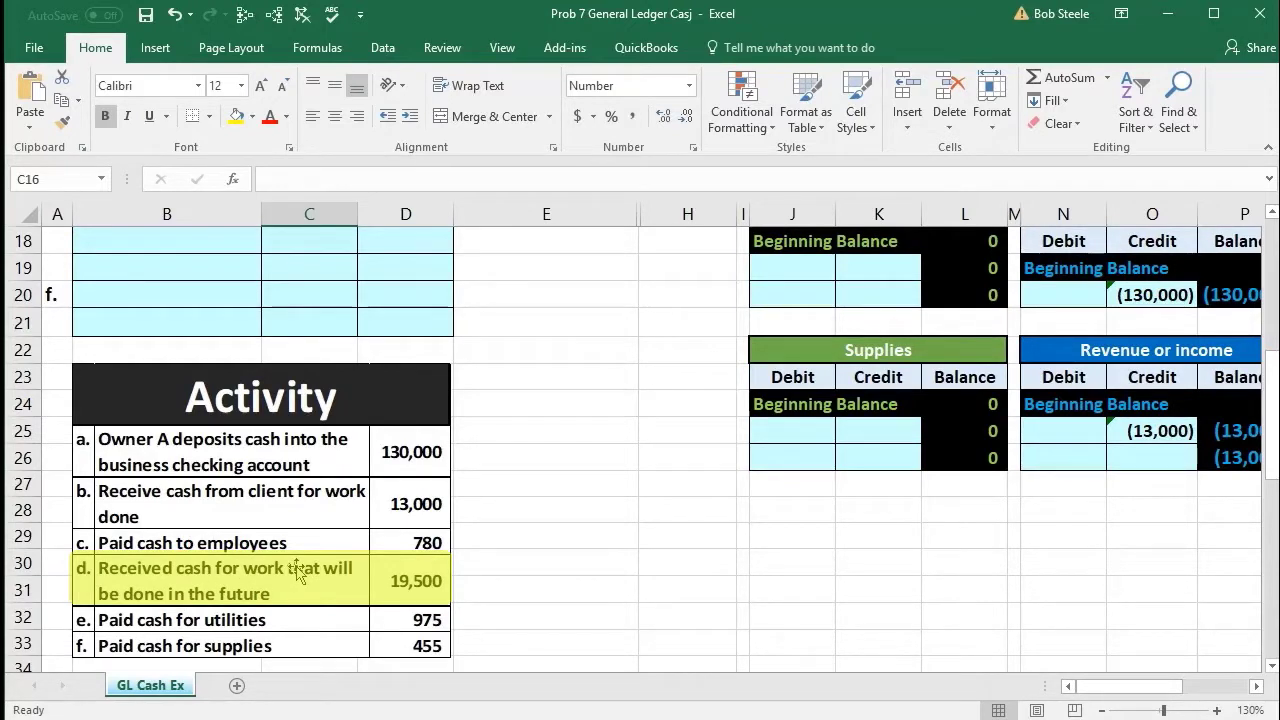
pyautogui.scroll(6, 300, 575)
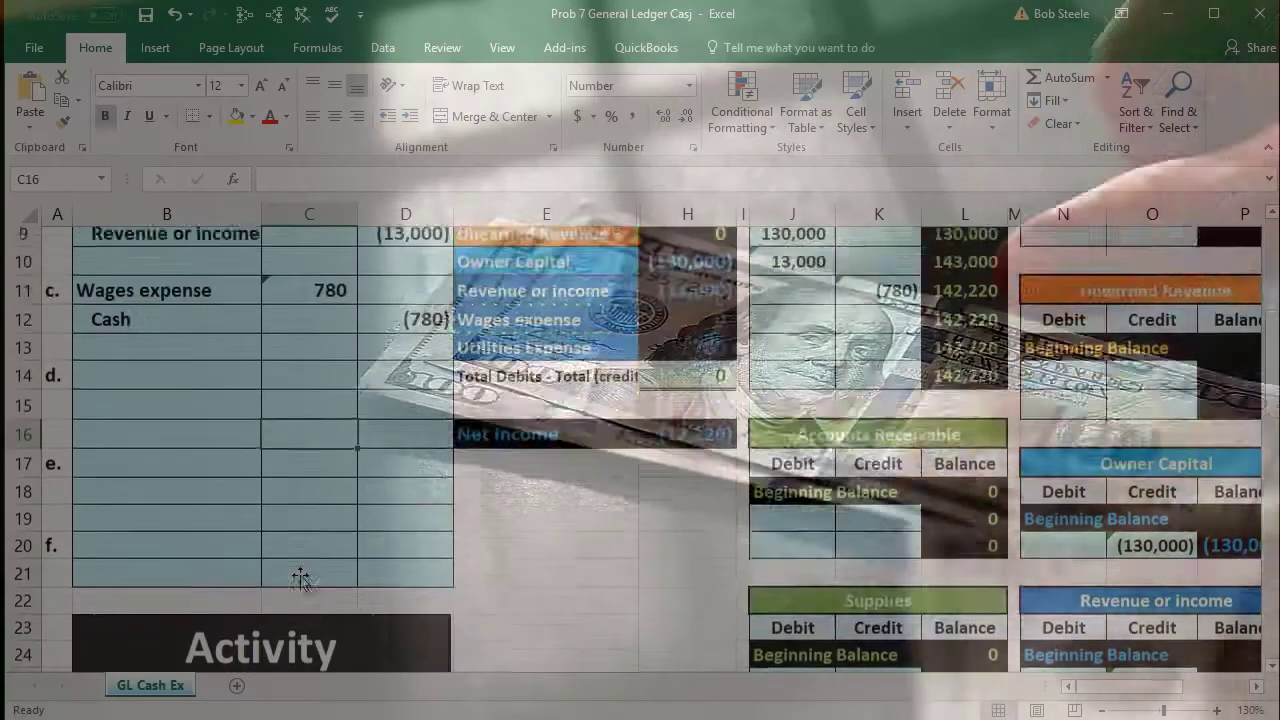
pyautogui.scroll(1, 300, 580)
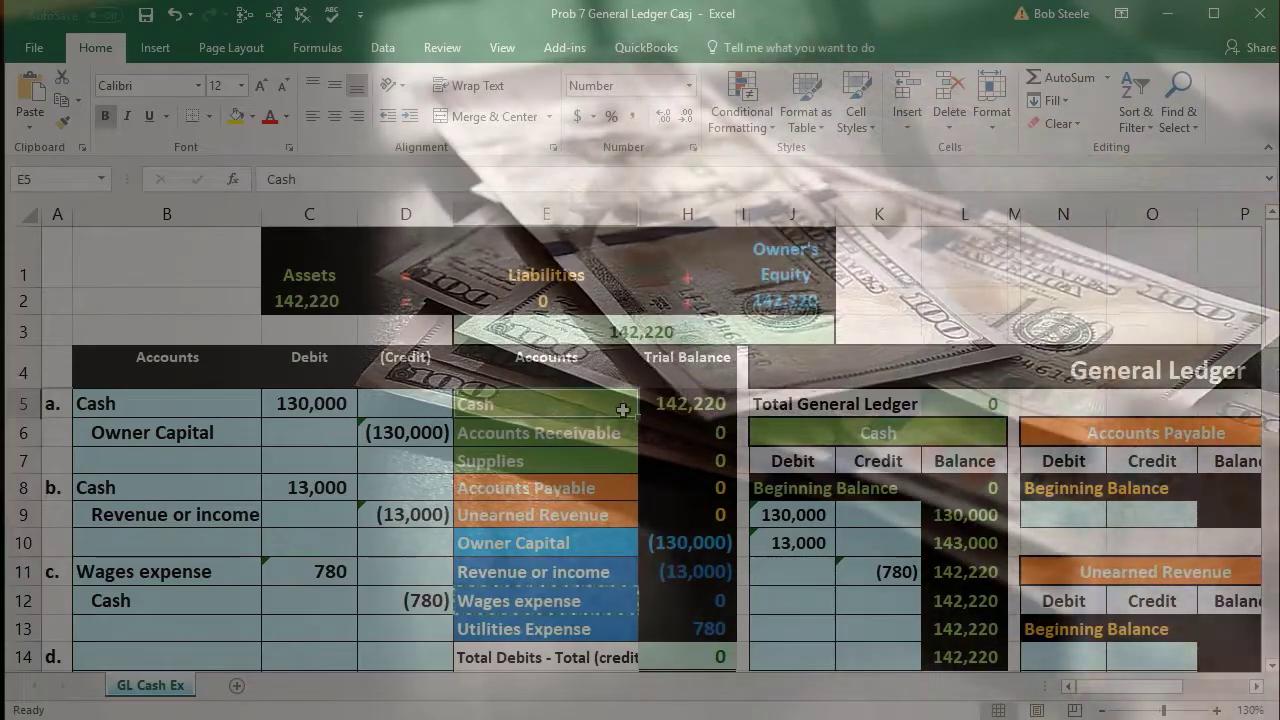
# Copy the Cash account name from E5 in the trial balance and paste it as values into B14 for activity d.
pyautogui.moveTo(518, 410); pyautogui.dragTo(654, 412)
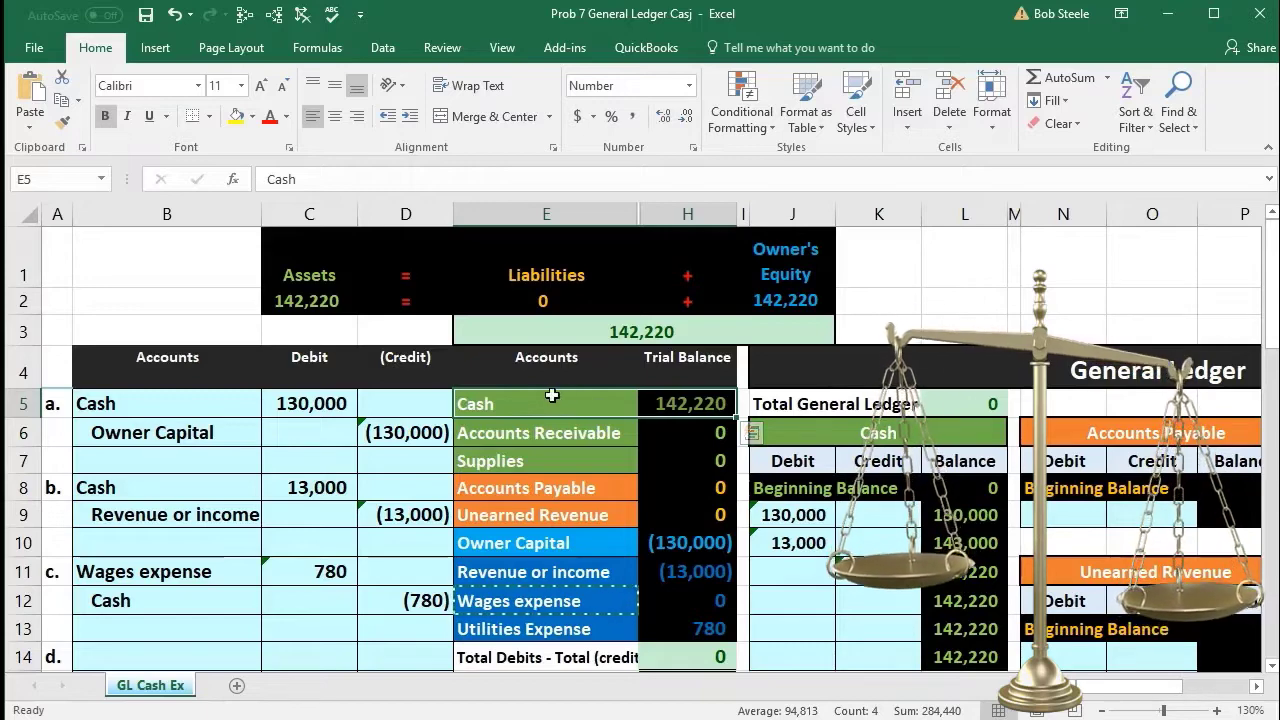
pyautogui.click(541, 406)
pyautogui.rightClick(541, 406)
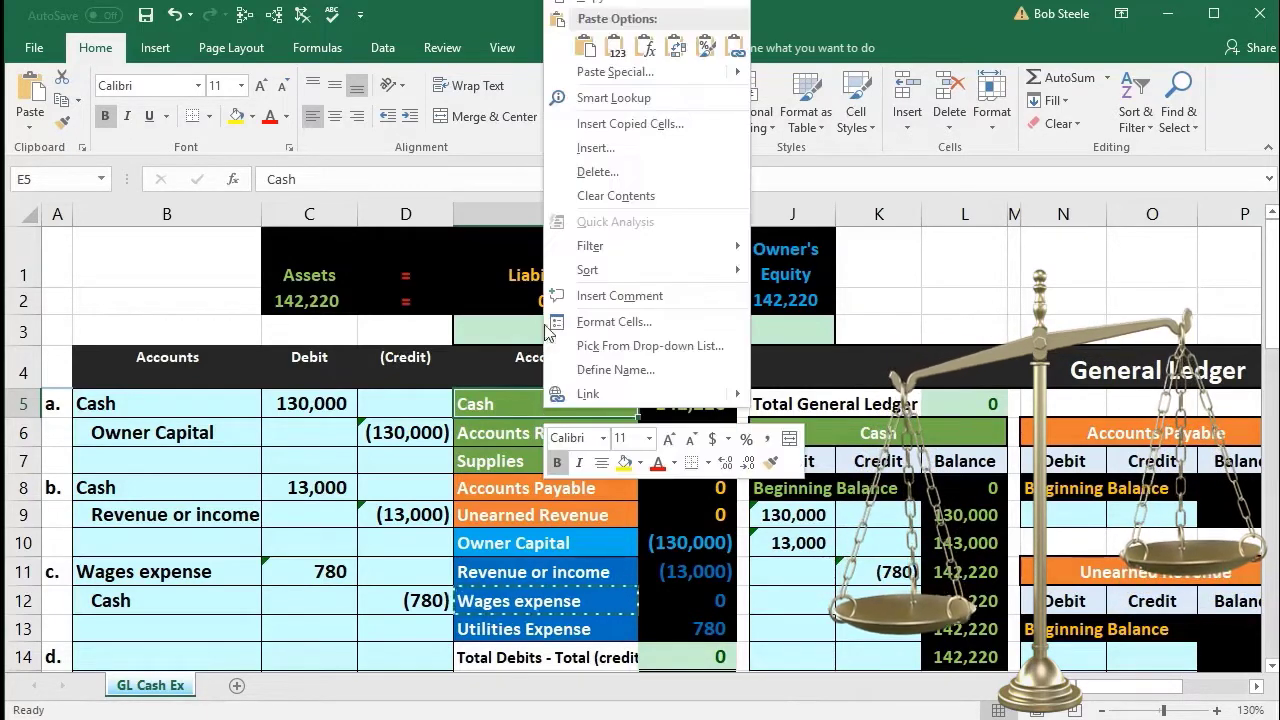
pyautogui.press('Escape')
pyautogui.scroll(-2, 640, 450)
pyautogui.click(148, 450)
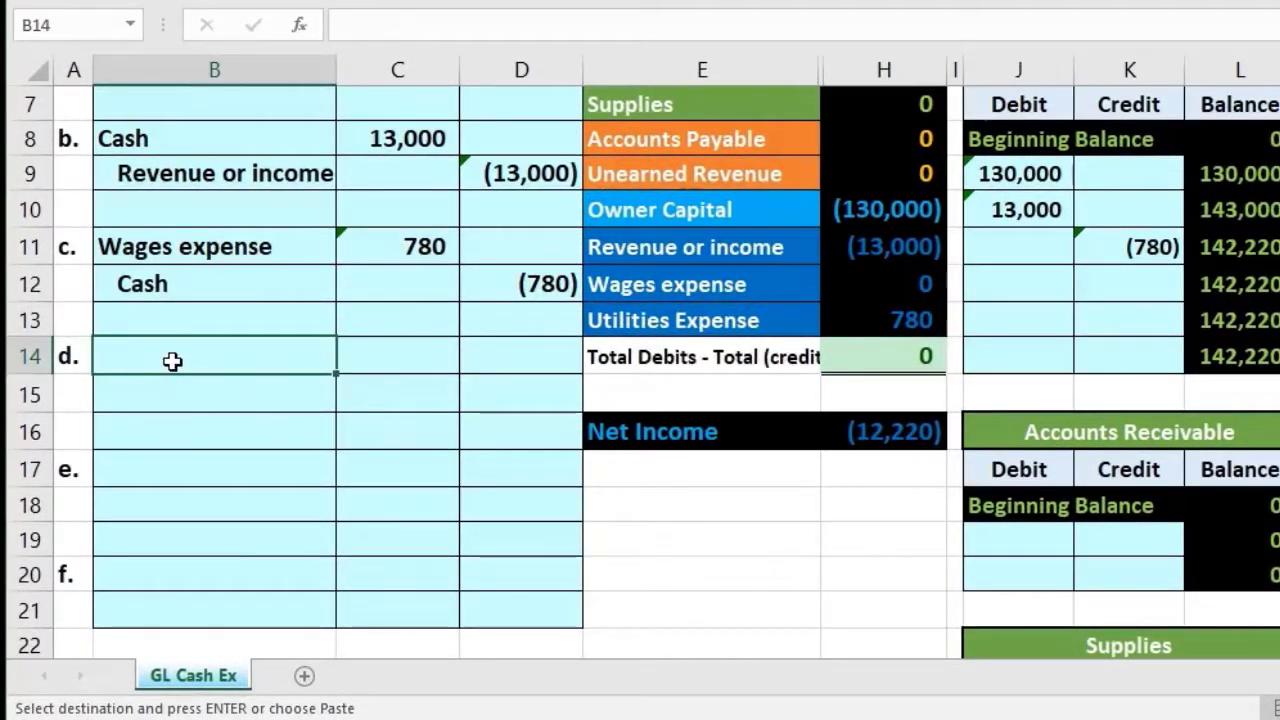
pyautogui.rightClick(172, 361)
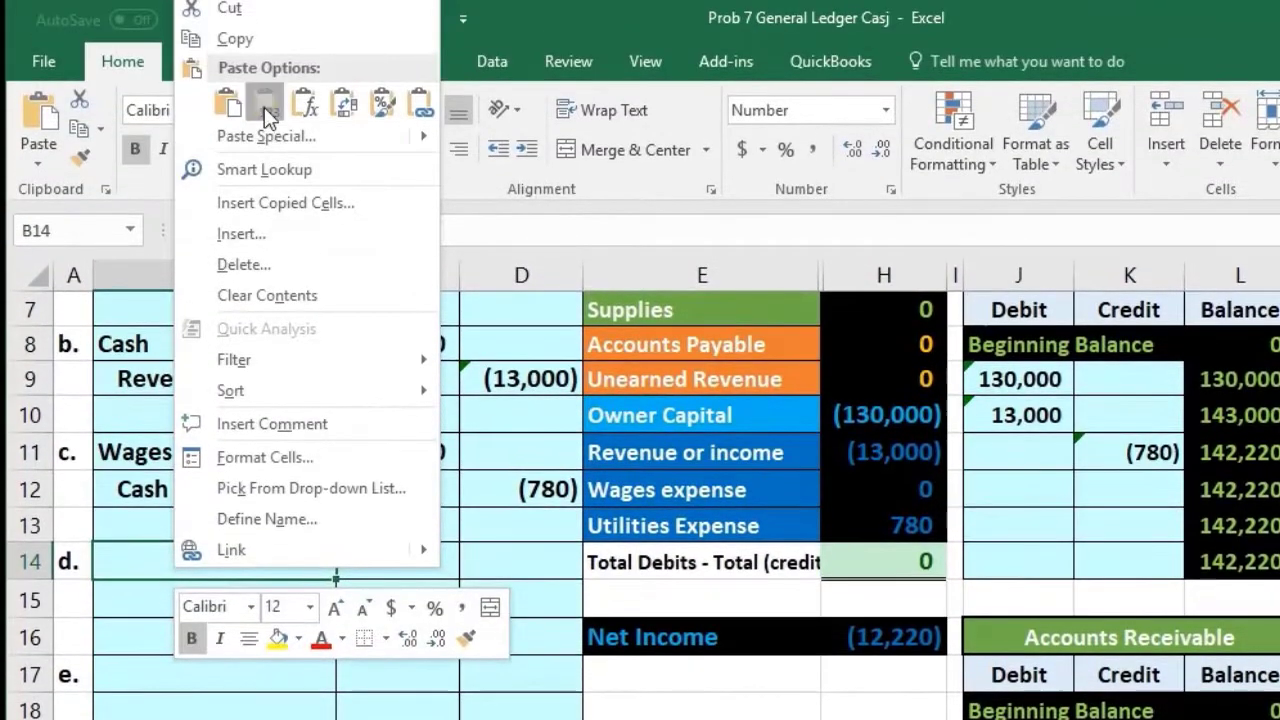
pyautogui.click(264, 107)
# Enter 19,500 as the Cash debit of activity d in C14.
pyautogui.click(391, 553)
pyautogui.scroll(-3, 391, 553)
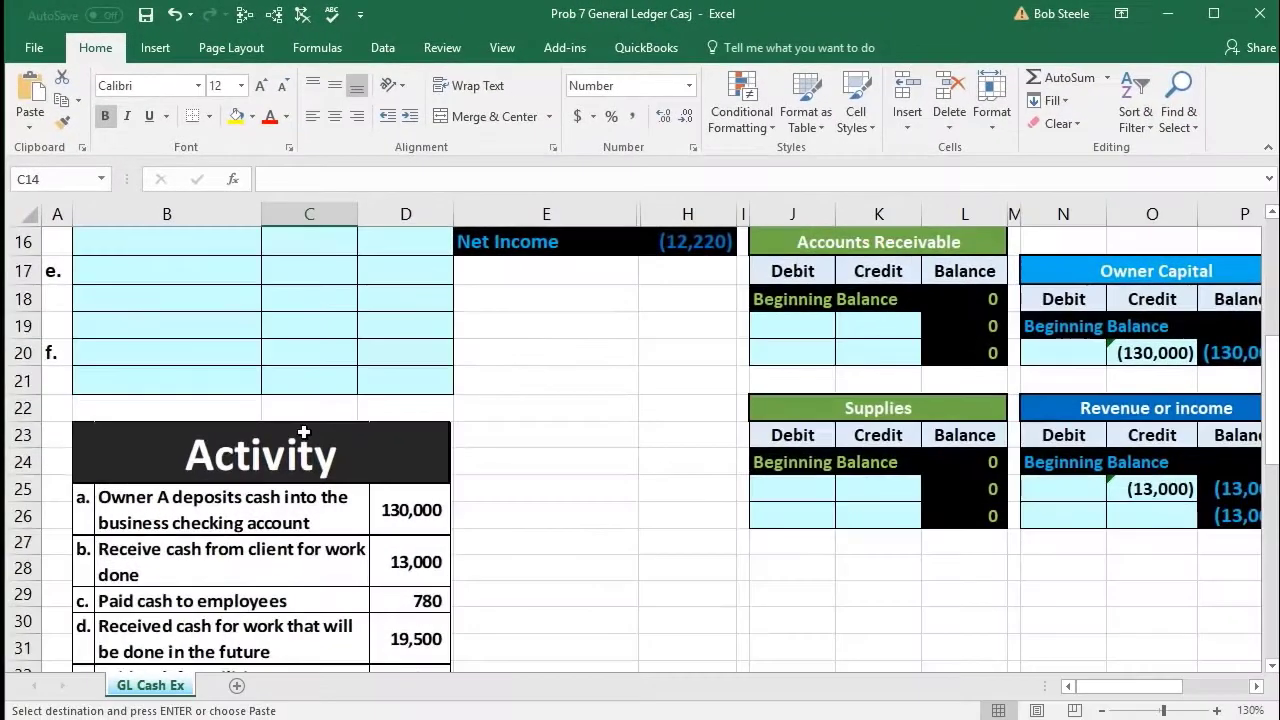
pyautogui.scroll(2, 309, 438)
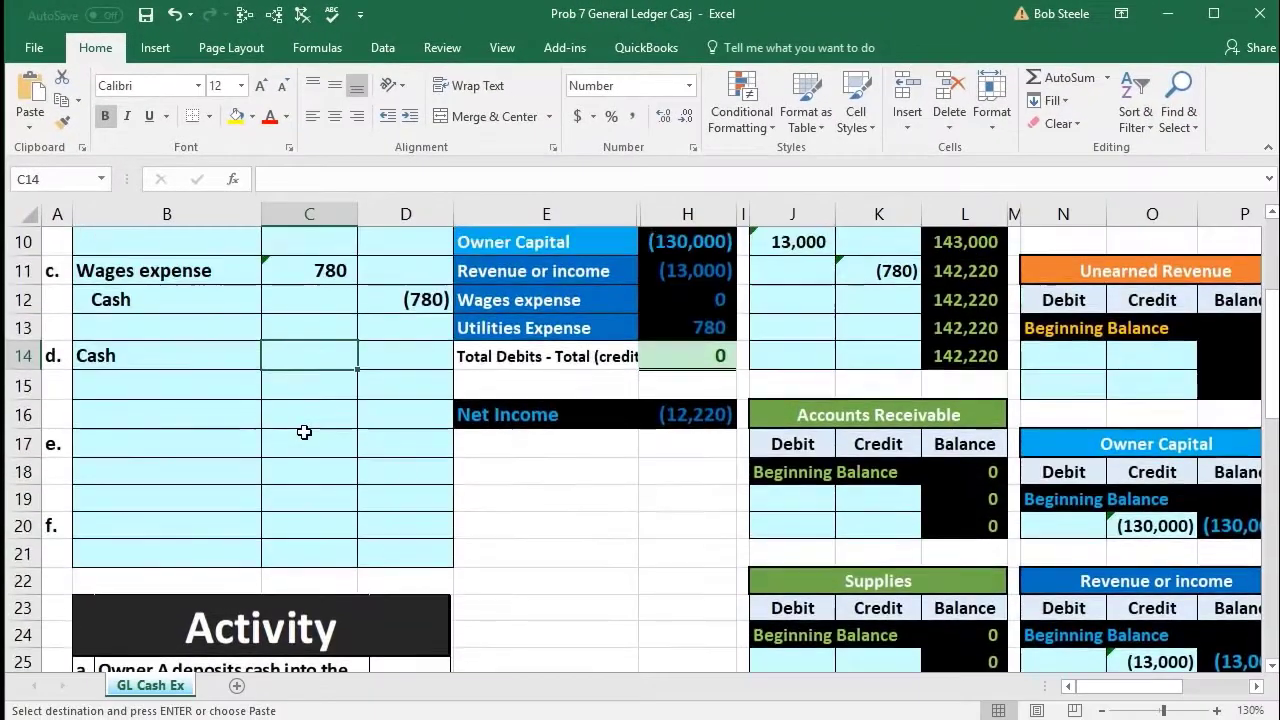
pyautogui.write('19,')
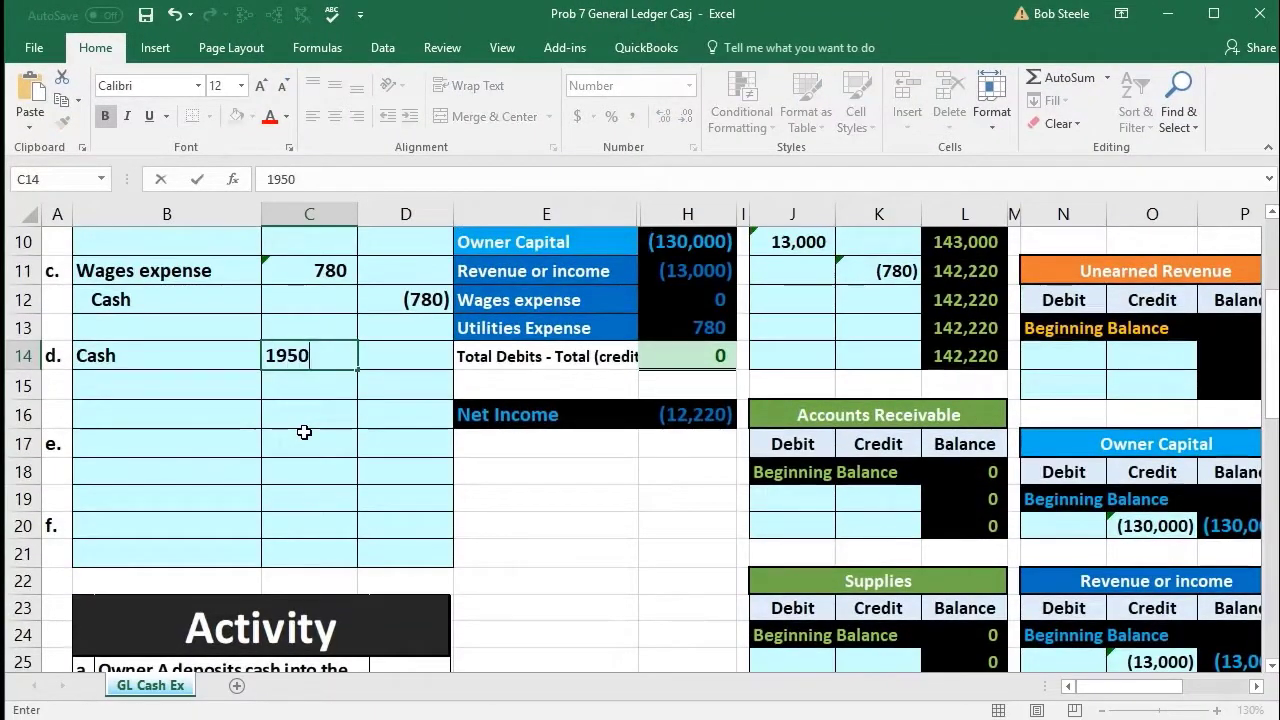
pyautogui.write('500')
pyautogui.press('Return')
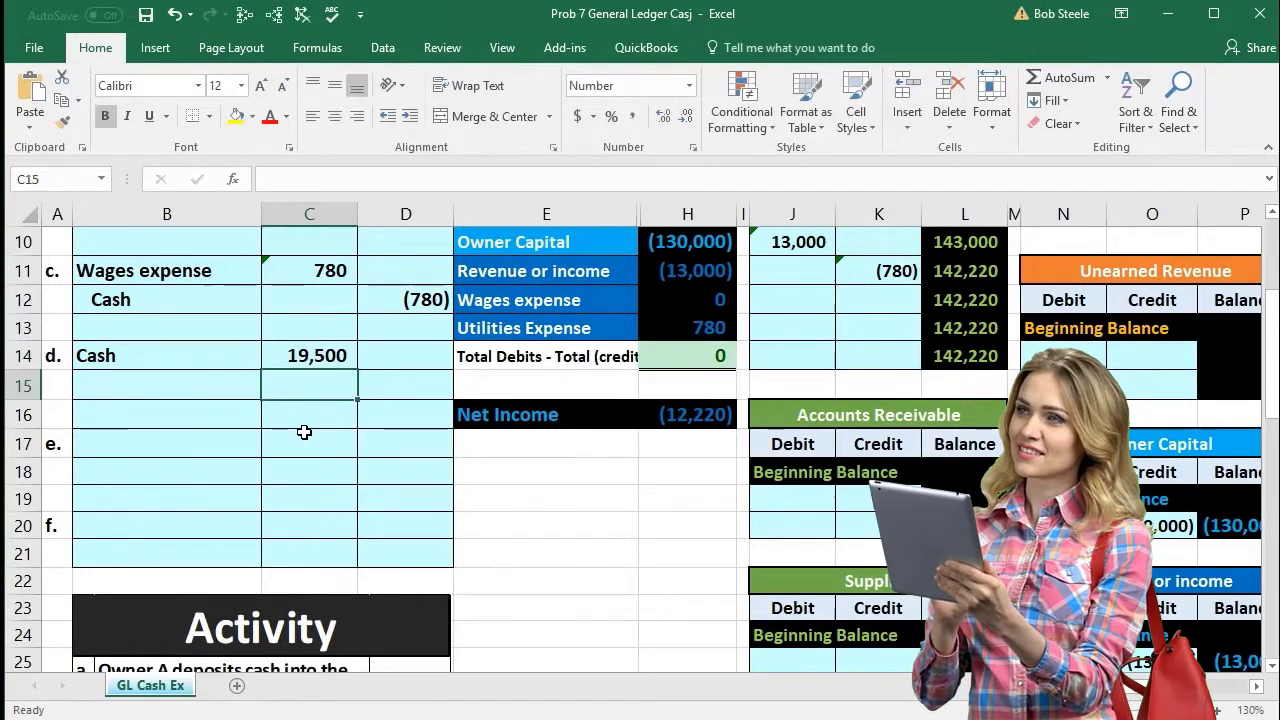
# Enter the credit of activity d in D15 as the negative of the debit with -C14.
pyautogui.press('Right')
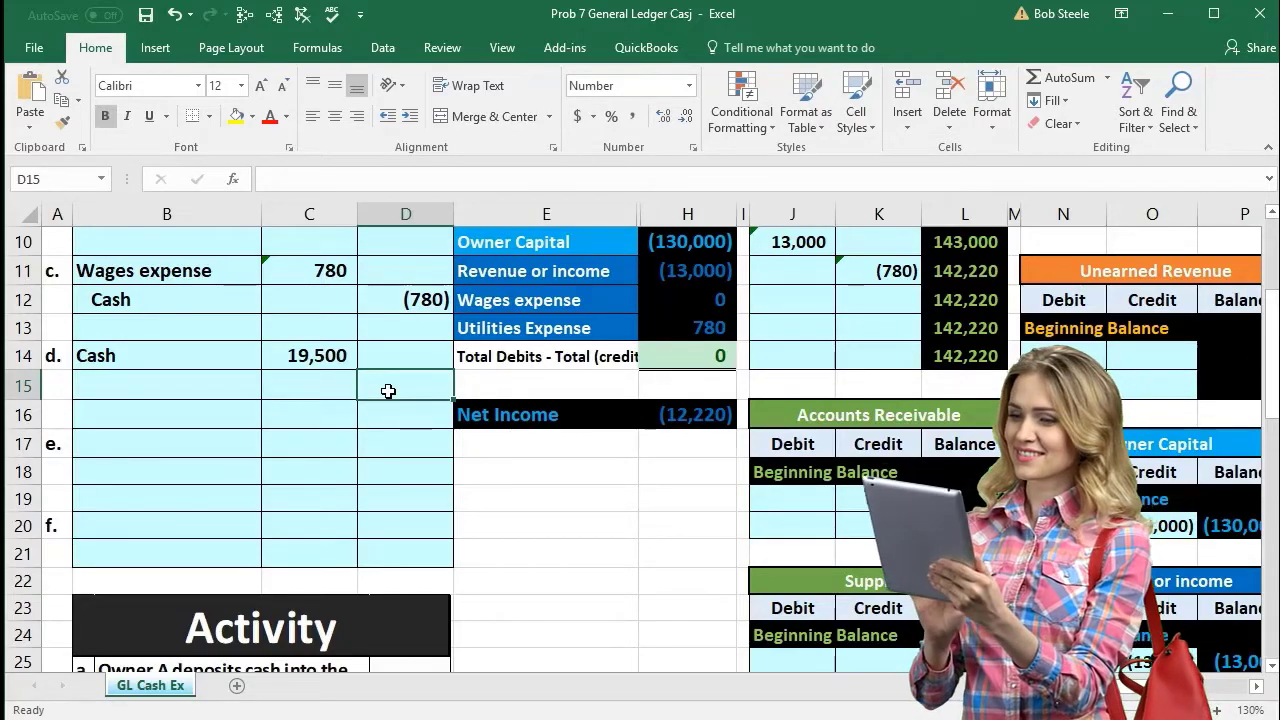
pyautogui.write('-')
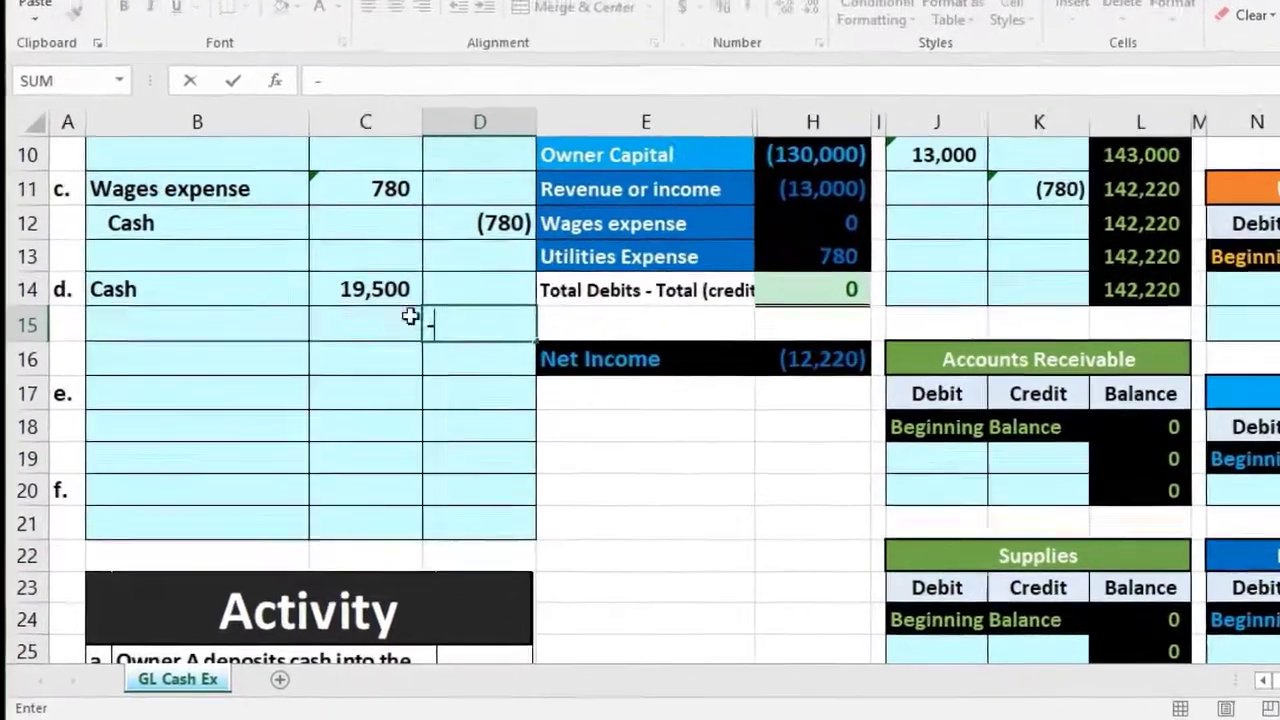
pyautogui.click(311, 353)
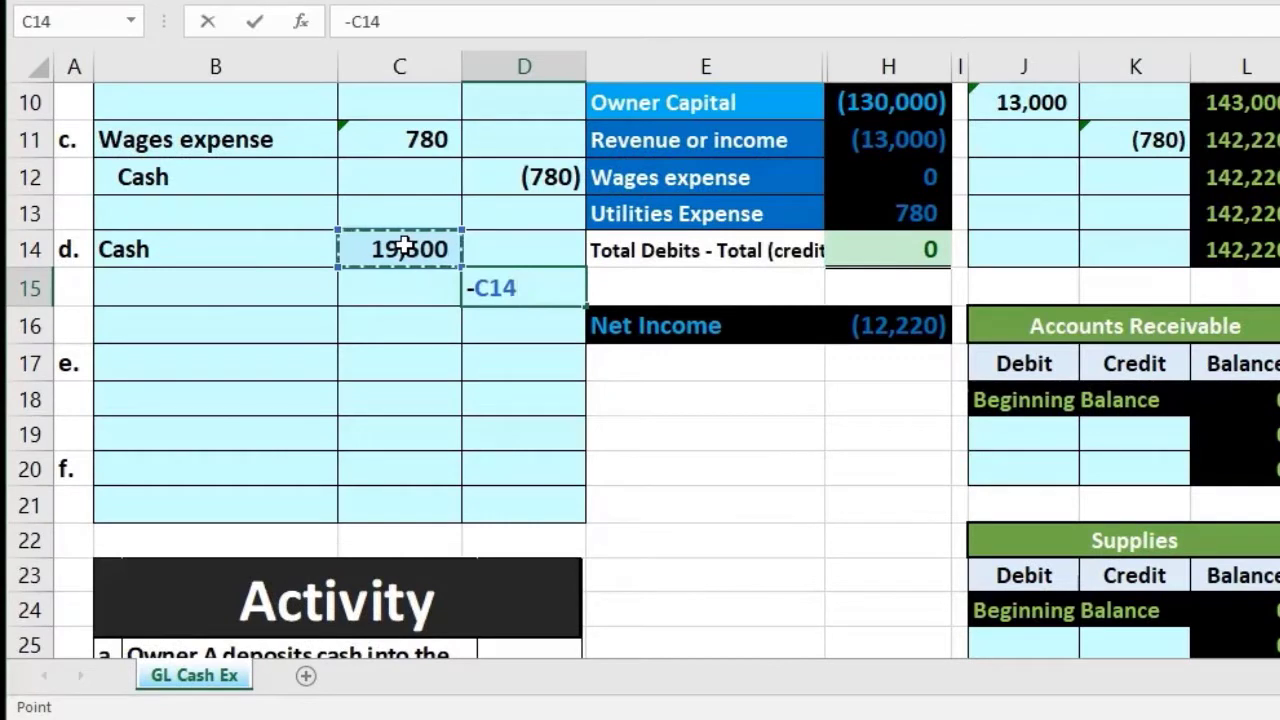
pyautogui.press('Return')
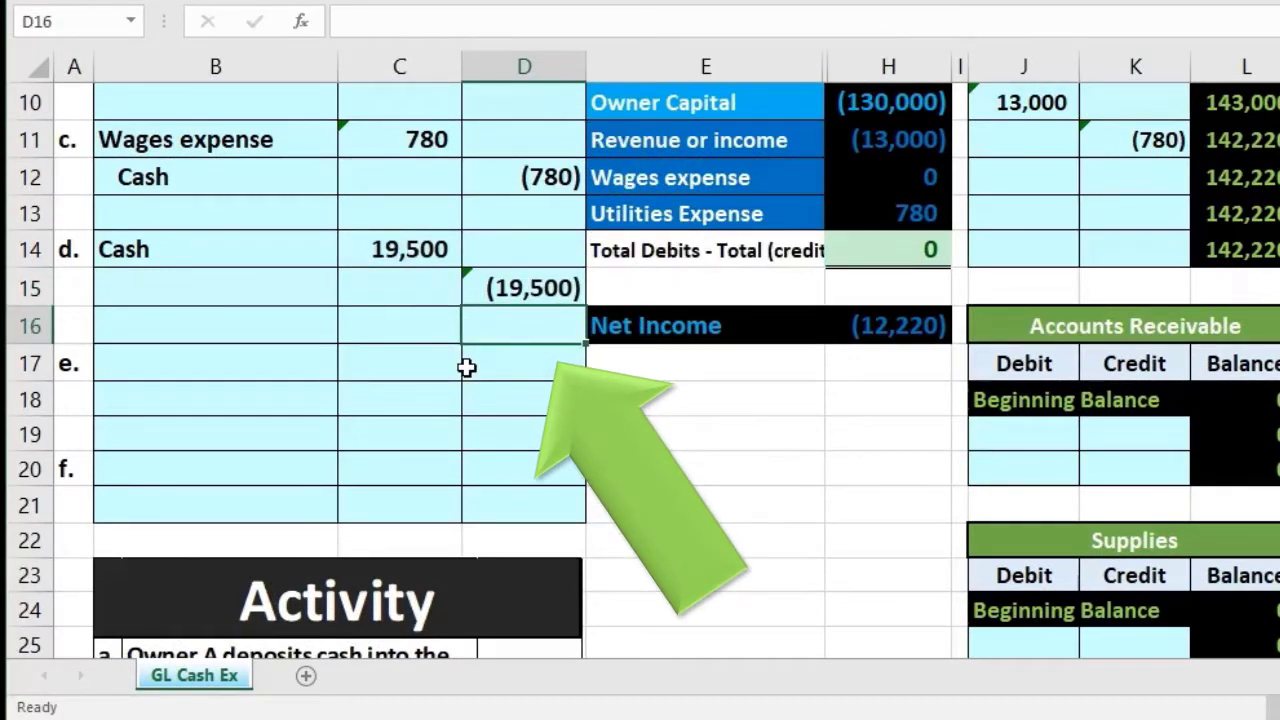
# Reread activity d and compare its debit in C14 with Revenue or income in E11:H11 to consider the credit account.
pyautogui.click(281, 308)
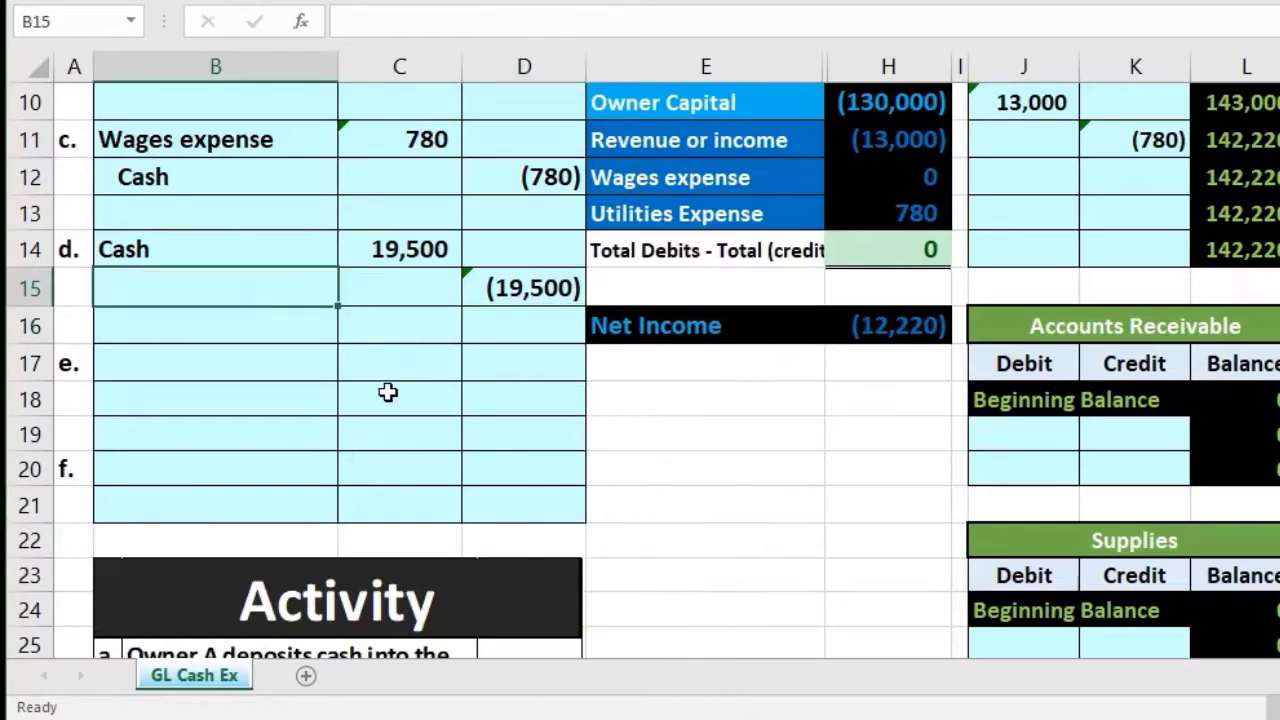
pyautogui.scroll(-2, 505, 413)
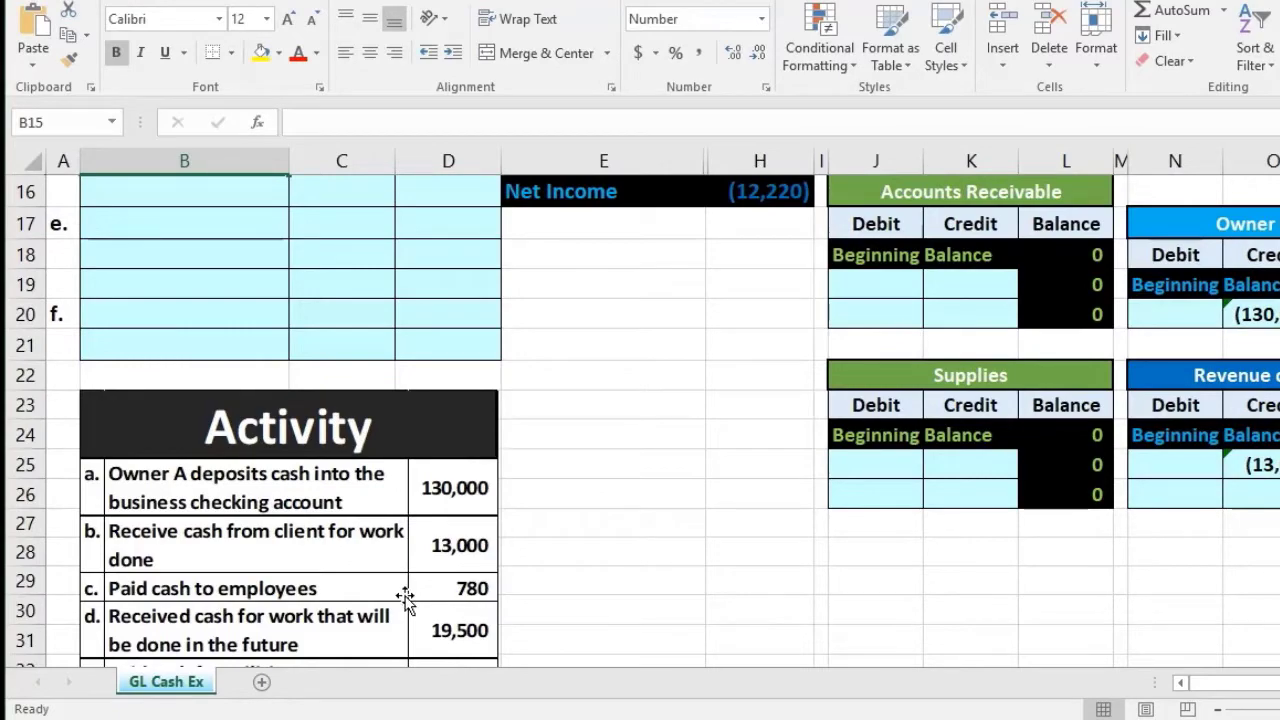
pyautogui.scroll(3, 405, 597)
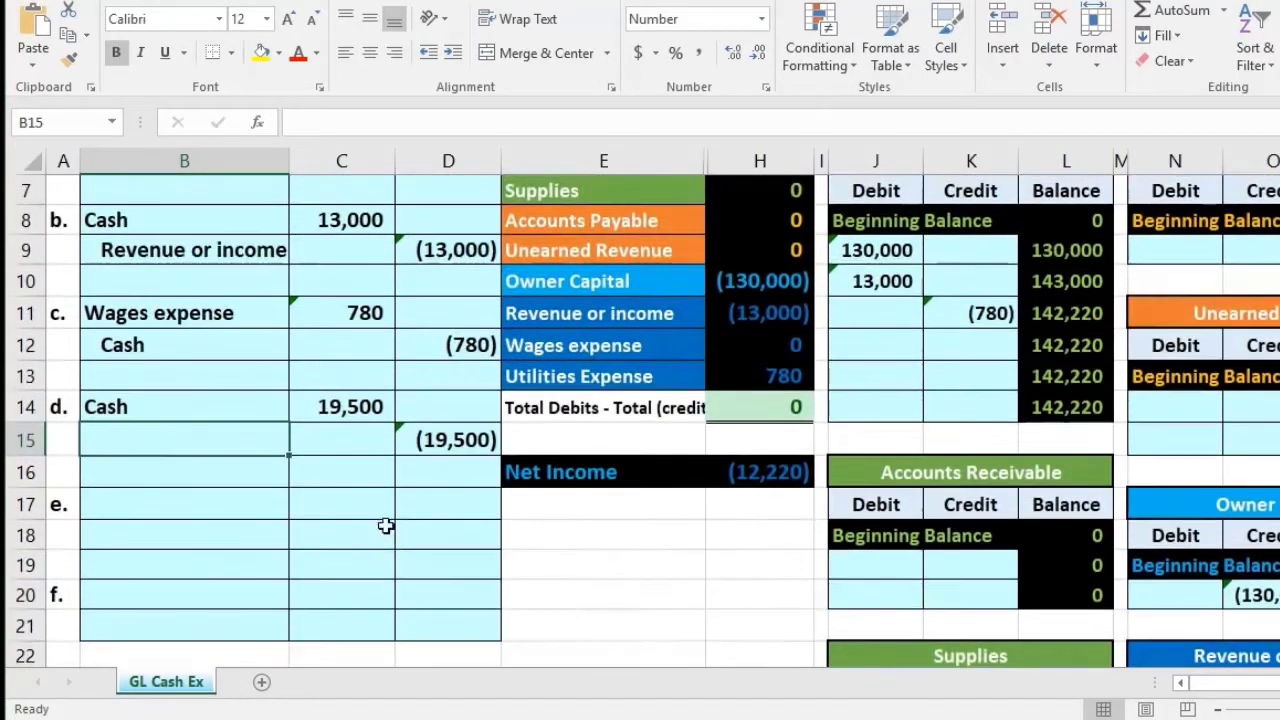
pyautogui.click(353, 405)
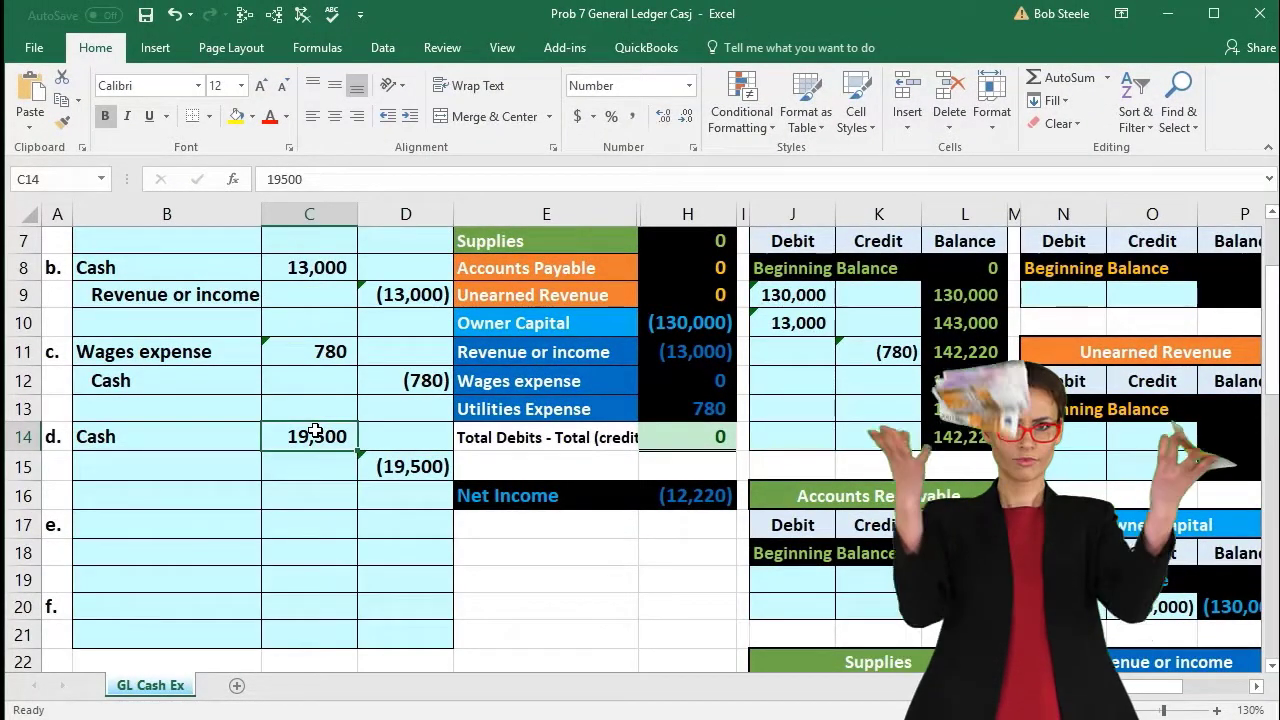
pyautogui.click(486, 352)
pyautogui.moveTo(597, 354); pyautogui.dragTo(662, 355)
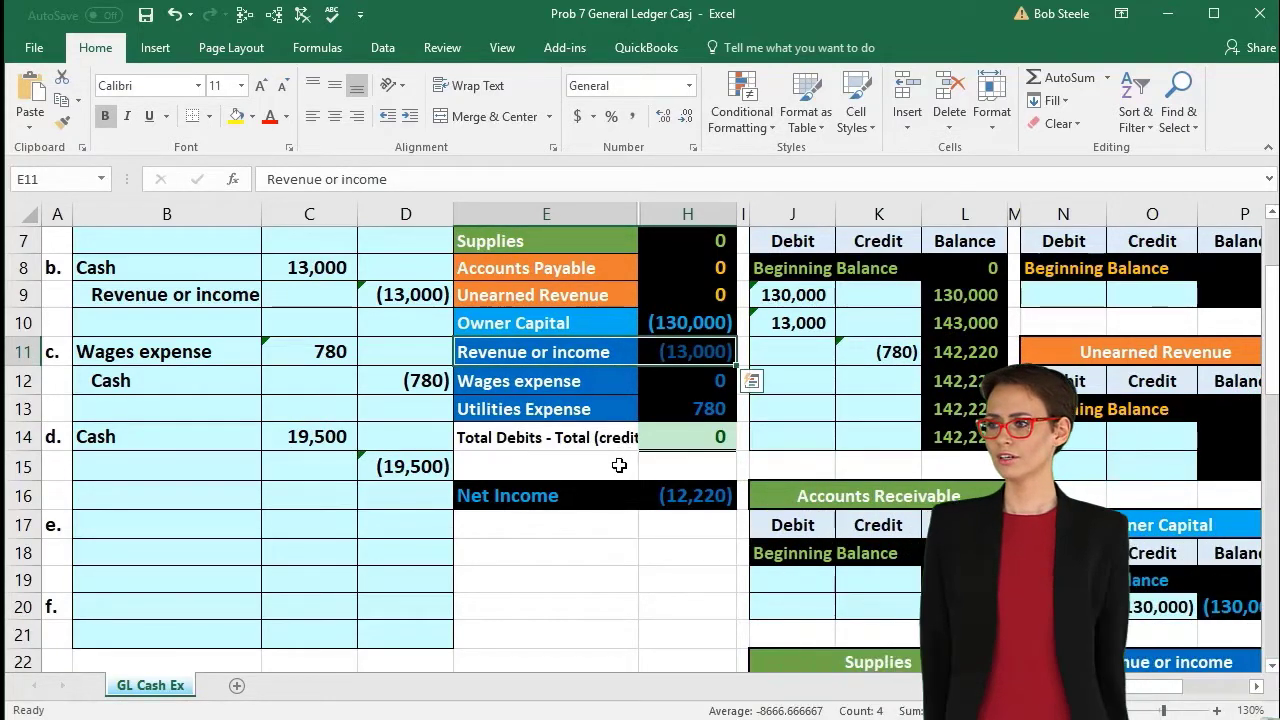
# Copy Unearned Revenue from E9, paste it as values into B15, and indent the name with leading spaces.
pyautogui.scroll(1, 617, 463)
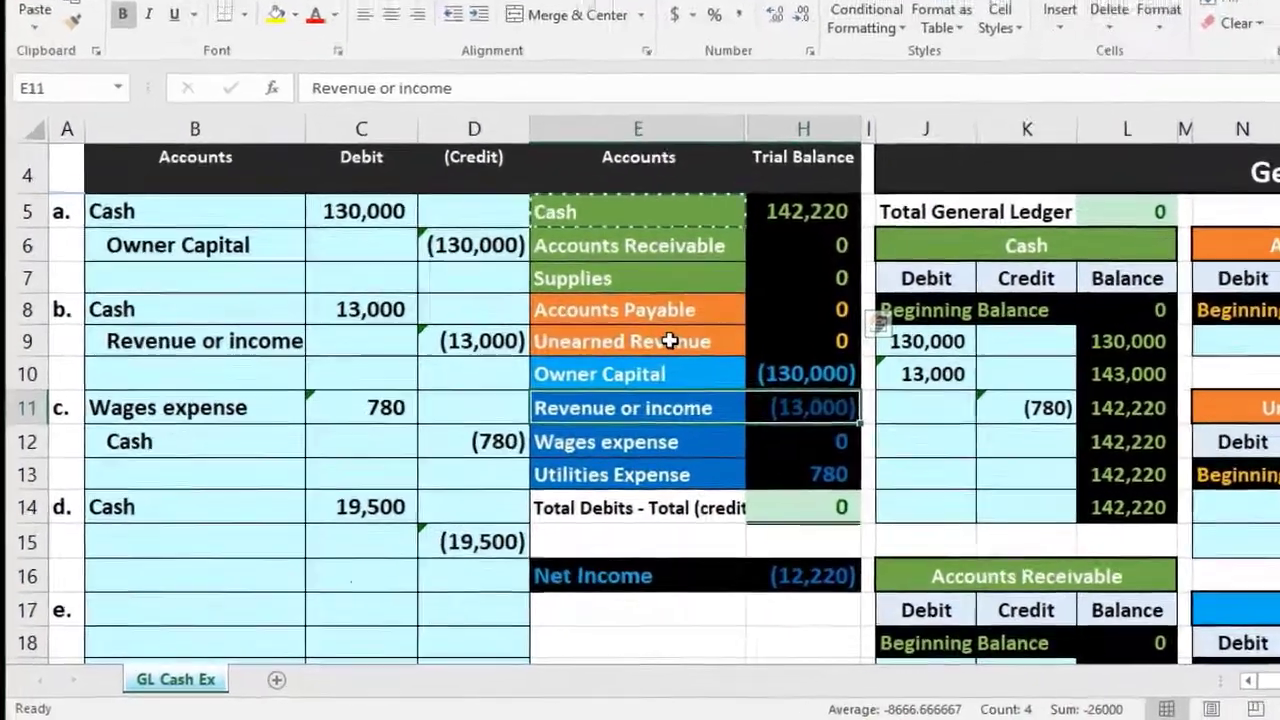
pyautogui.click(669, 341)
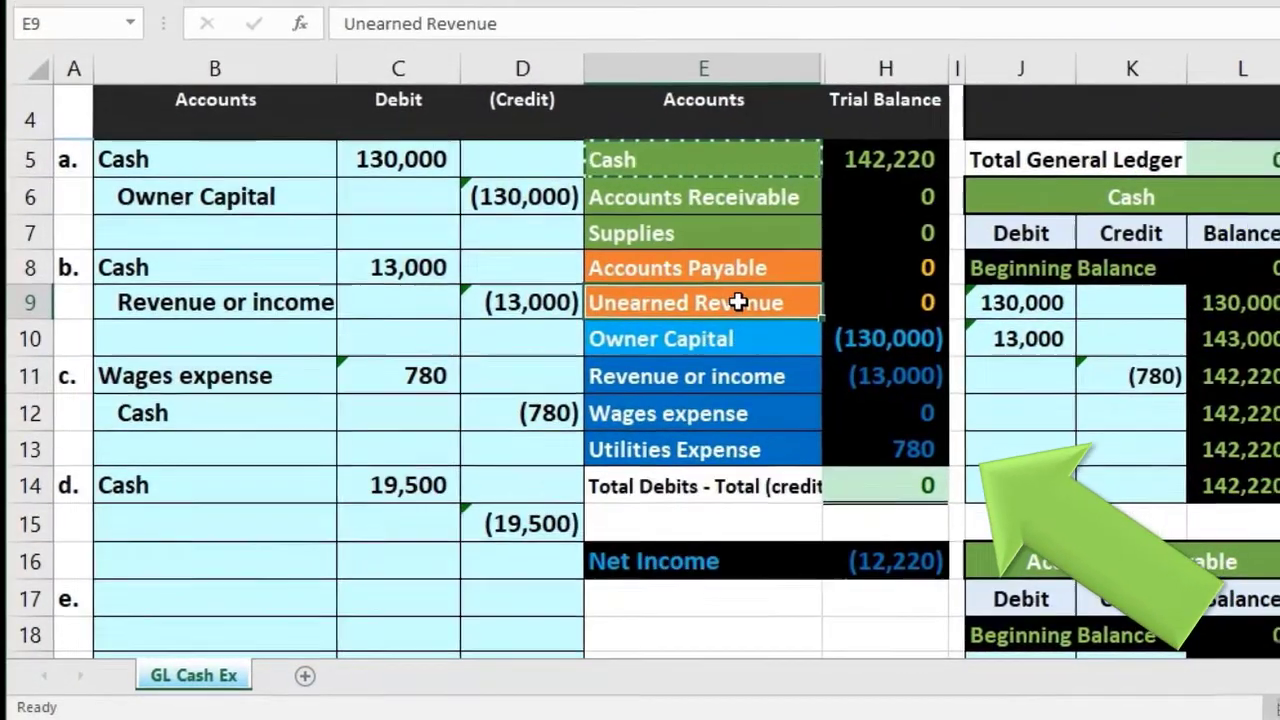
pyautogui.rightClick(744, 299)
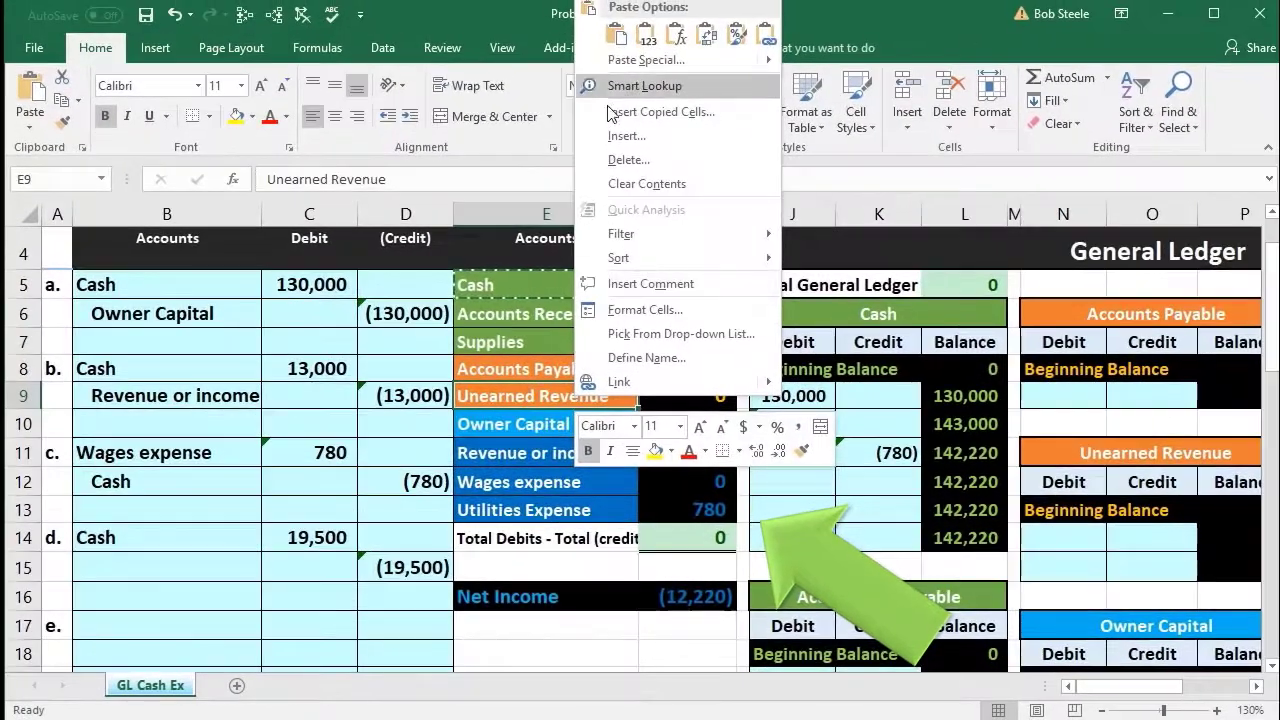
pyautogui.click(600, 12)
pyautogui.click(173, 566)
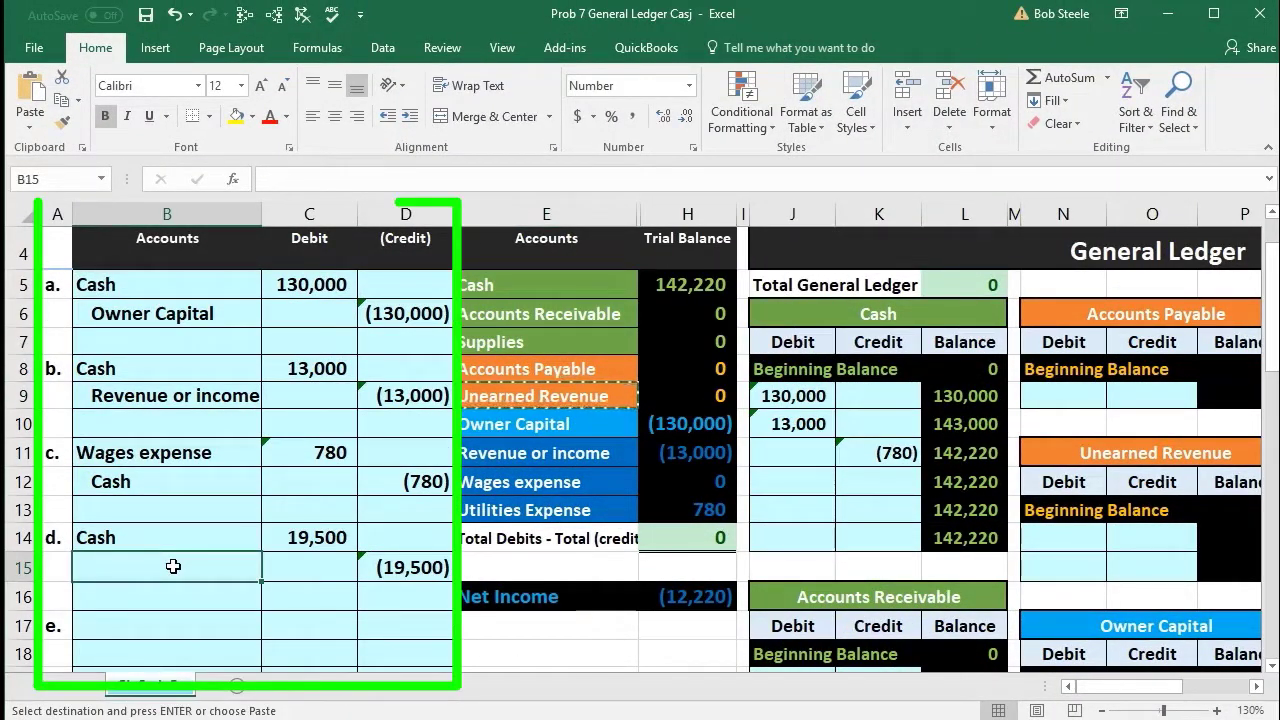
pyautogui.rightClick(174, 568)
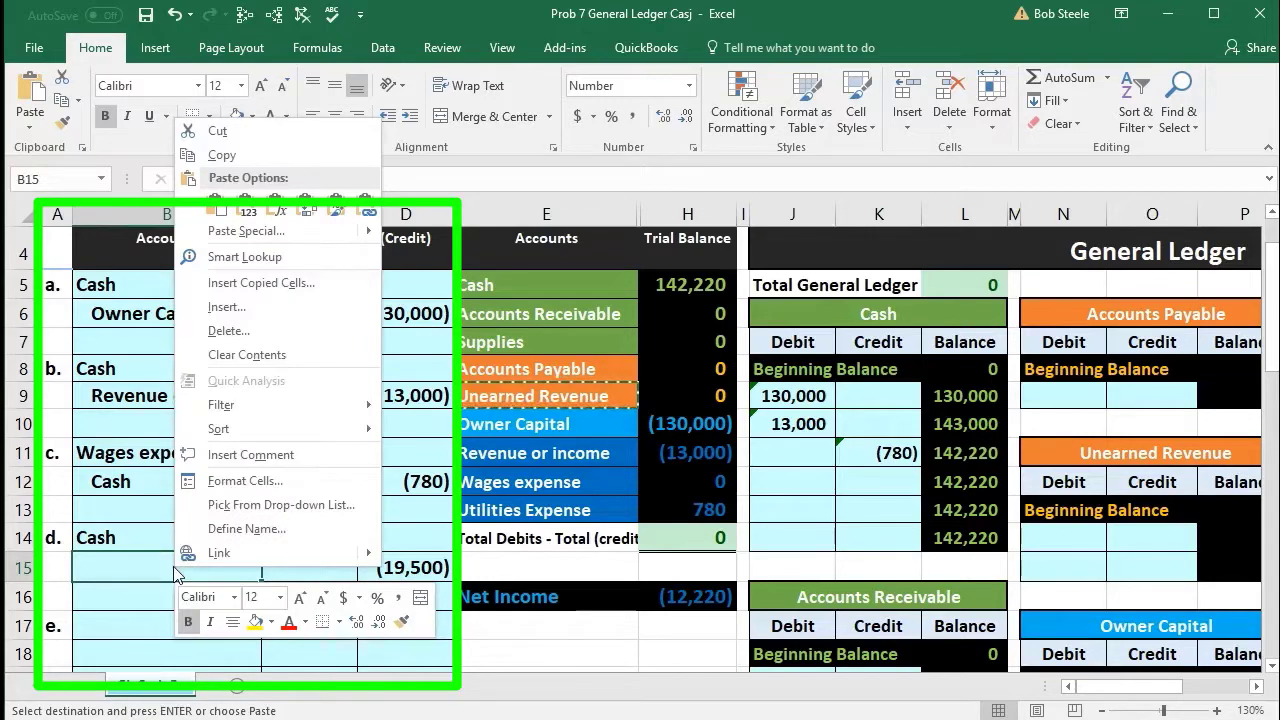
pyautogui.click(247, 211)
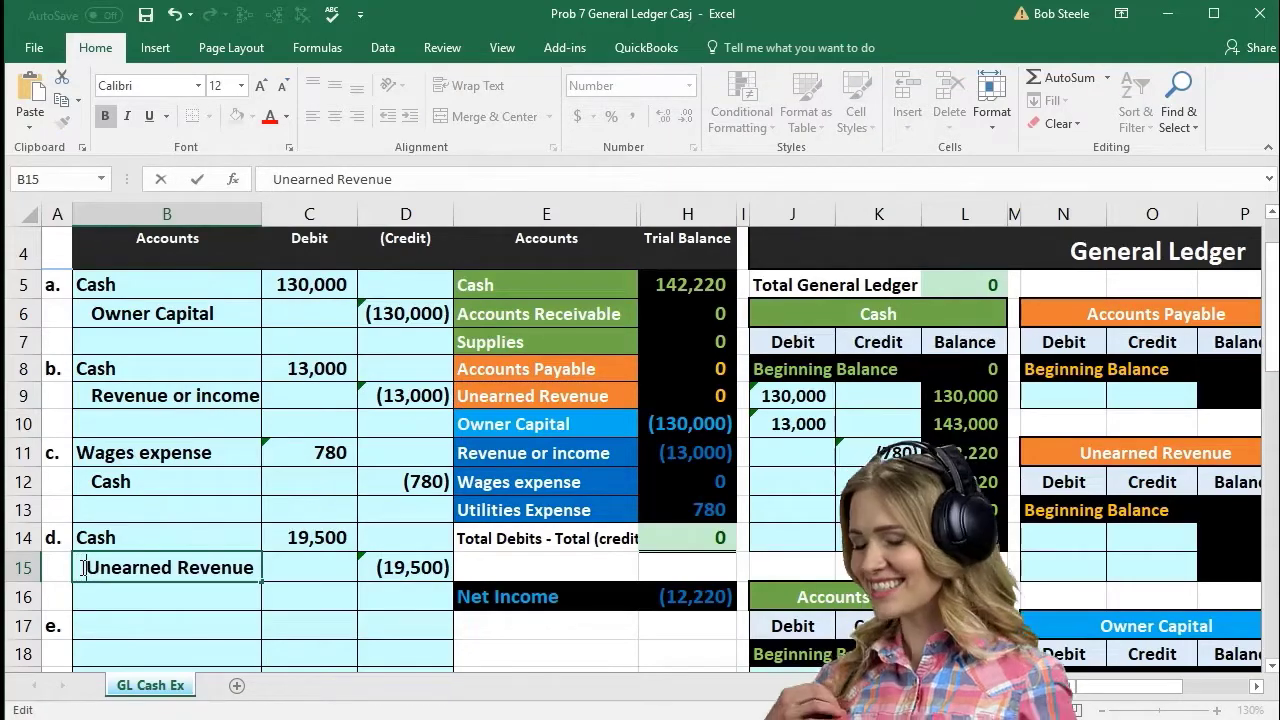
pyautogui.press('Return')
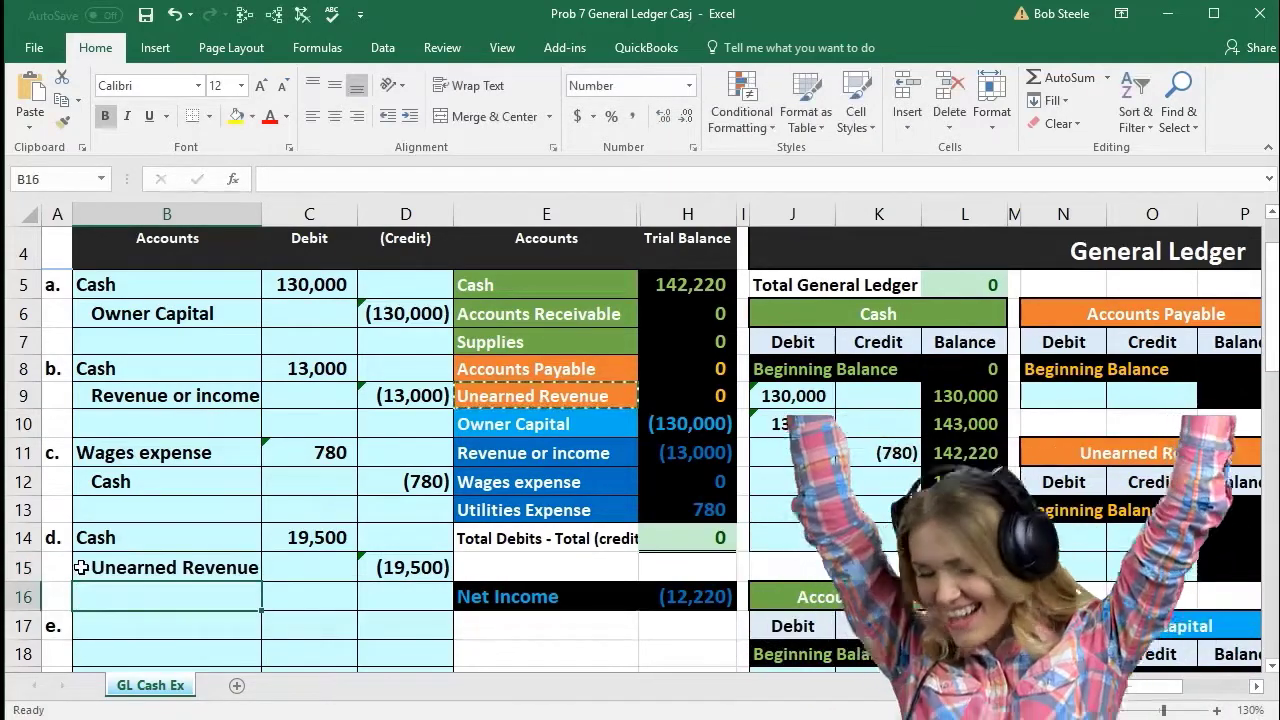
# Review the Unearned Revenue credit in B15:D15, its trial balance account in E9 and the full activity d entry in B14:D15.
pyautogui.moveTo(103, 567); pyautogui.dragTo(366, 560)
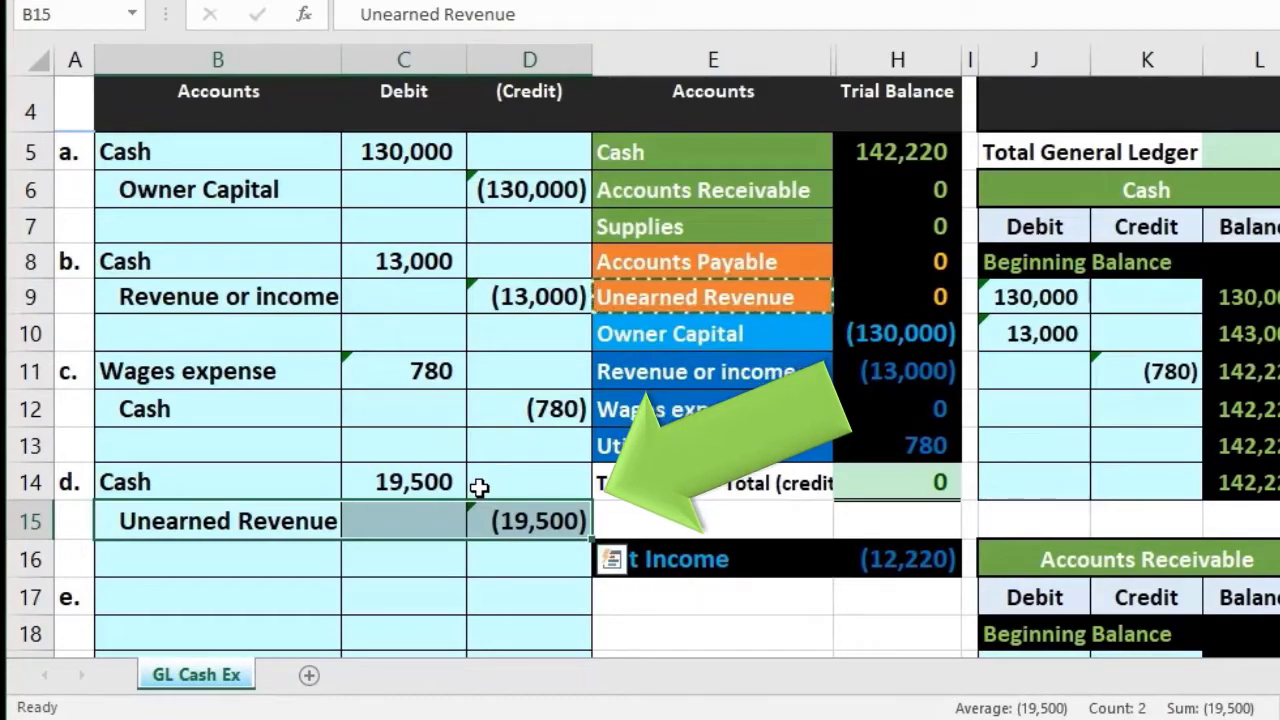
pyautogui.click(690, 292)
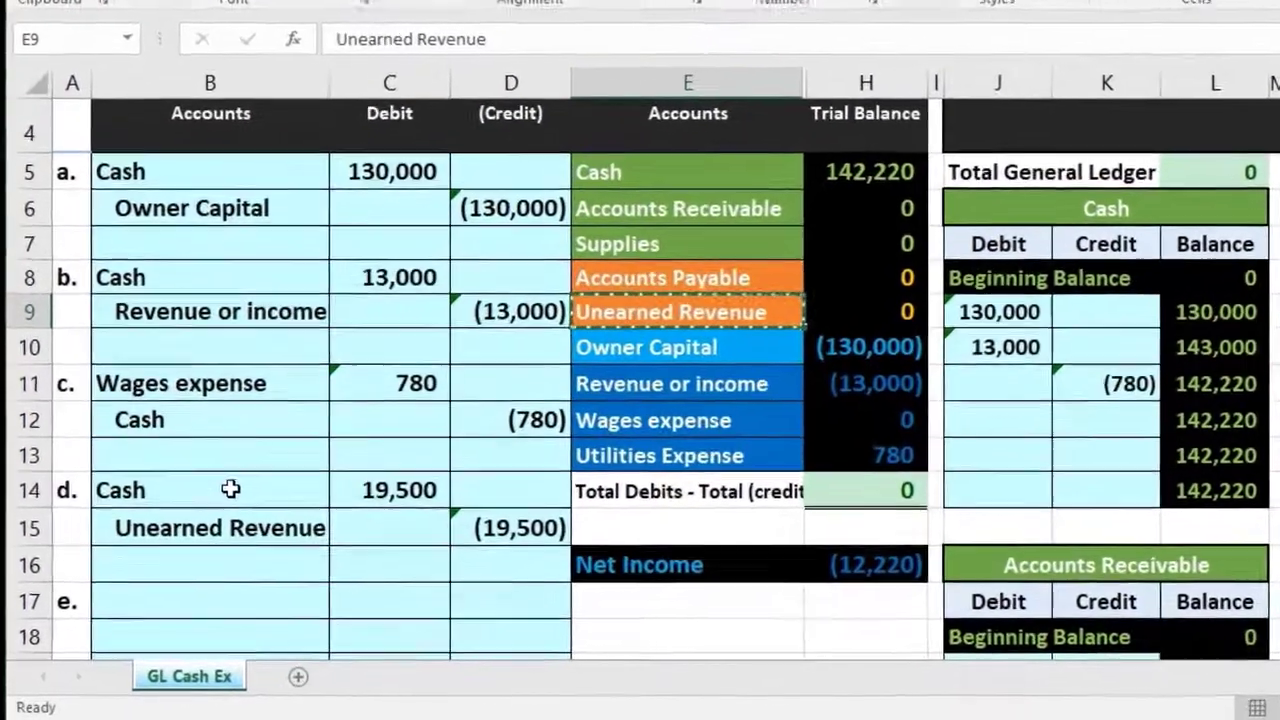
pyautogui.moveTo(216, 533); pyautogui.dragTo(394, 559)
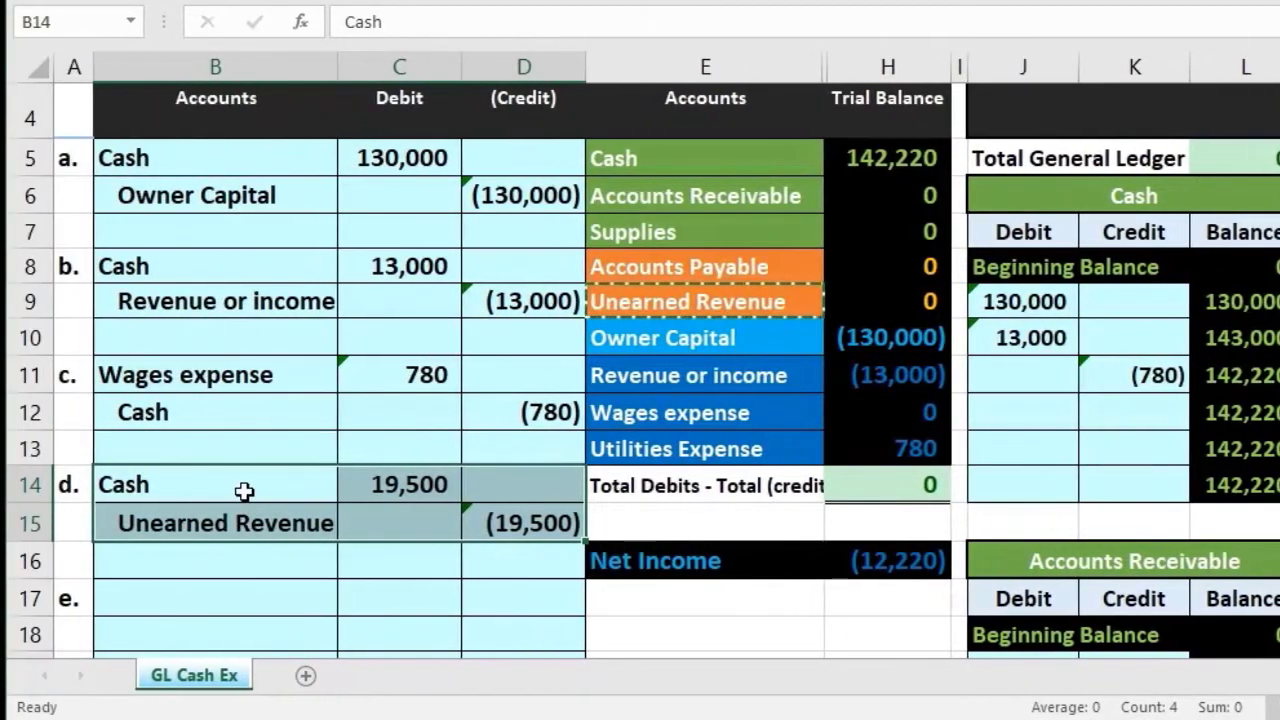
# Post the cash debit of activity d to the Cash ledger in J12 with =C14 and check Cash and the trial balance total.
pyautogui.click(246, 491)
pyautogui.moveTo(340, 496); pyautogui.dragTo(352, 499)
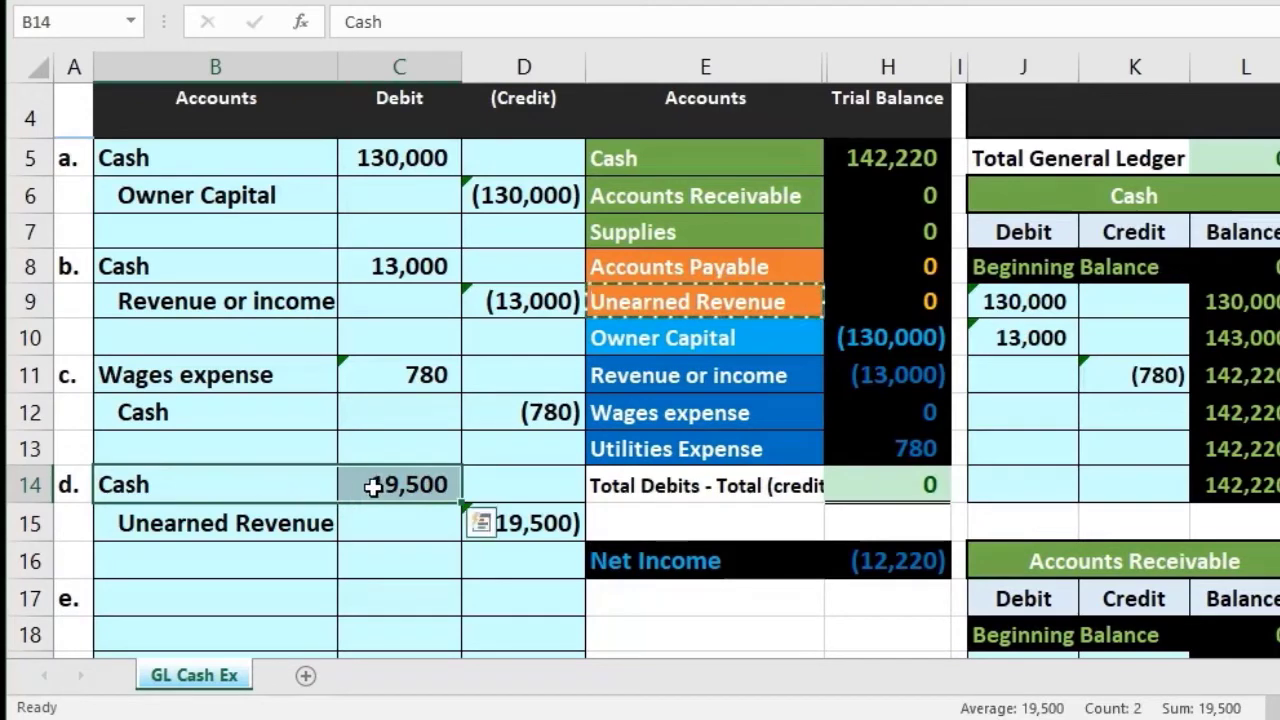
pyautogui.click(718, 158)
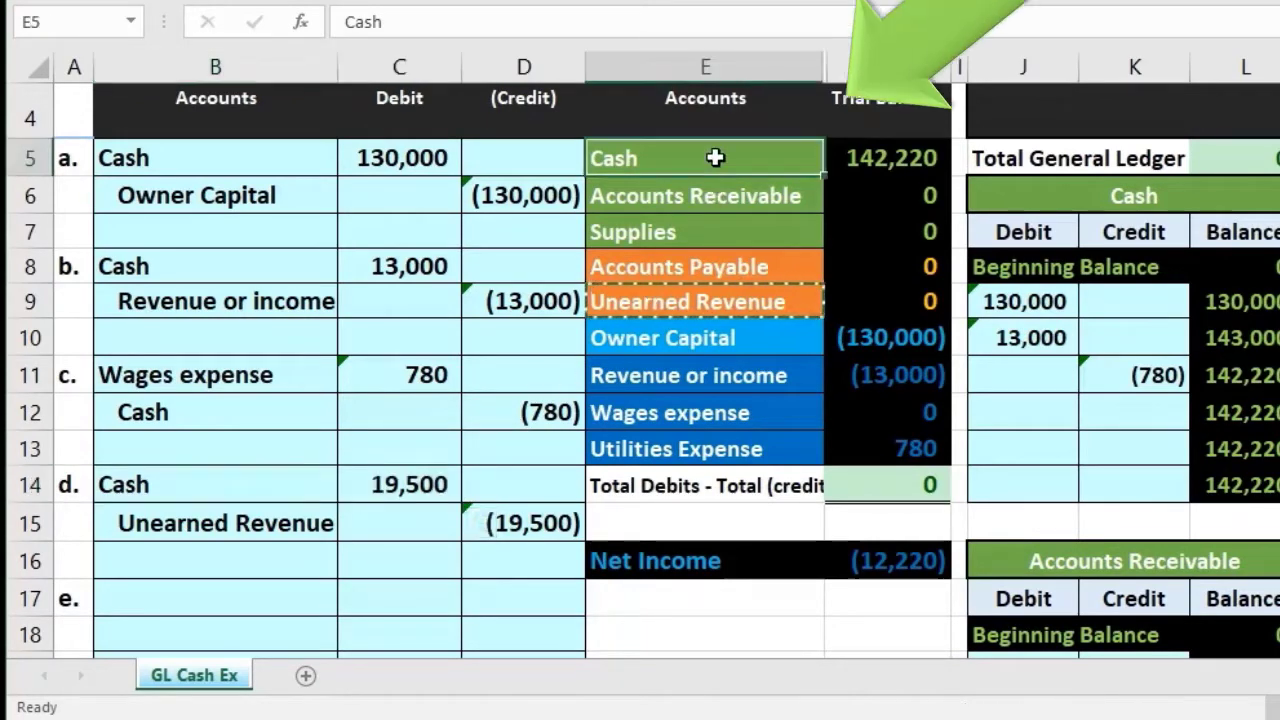
pyautogui.click(1006, 193)
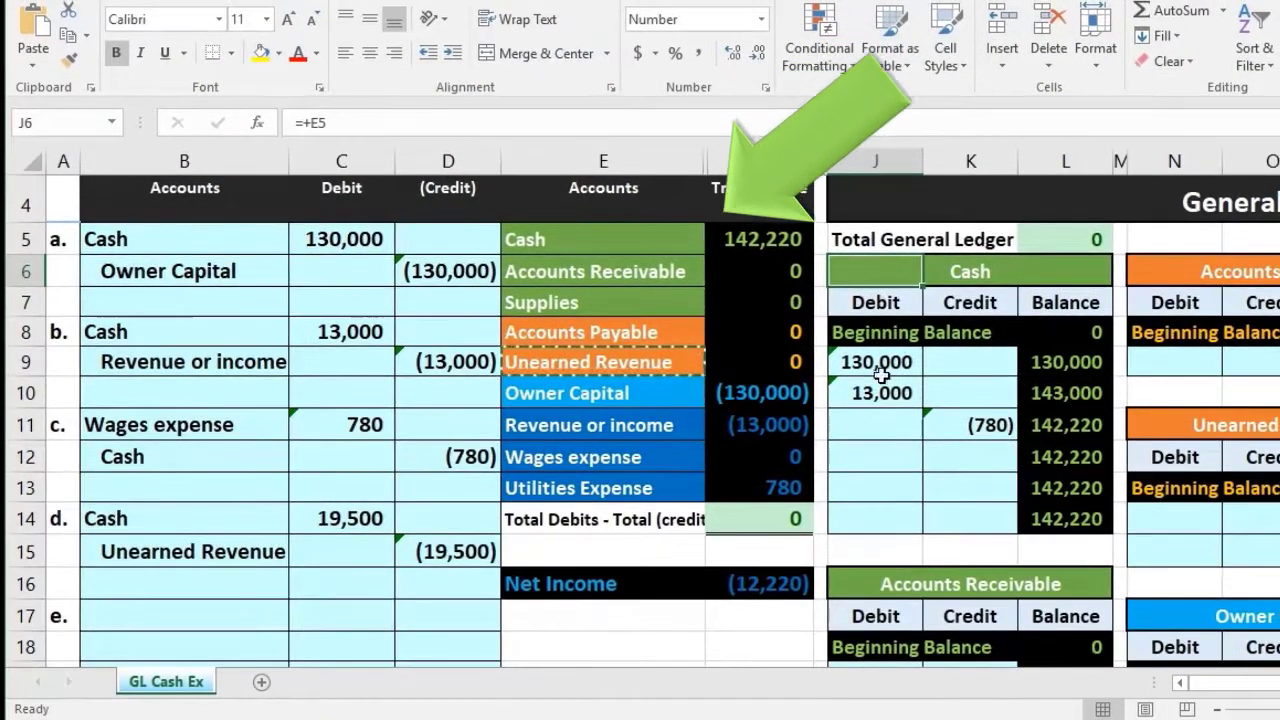
pyautogui.click(897, 459)
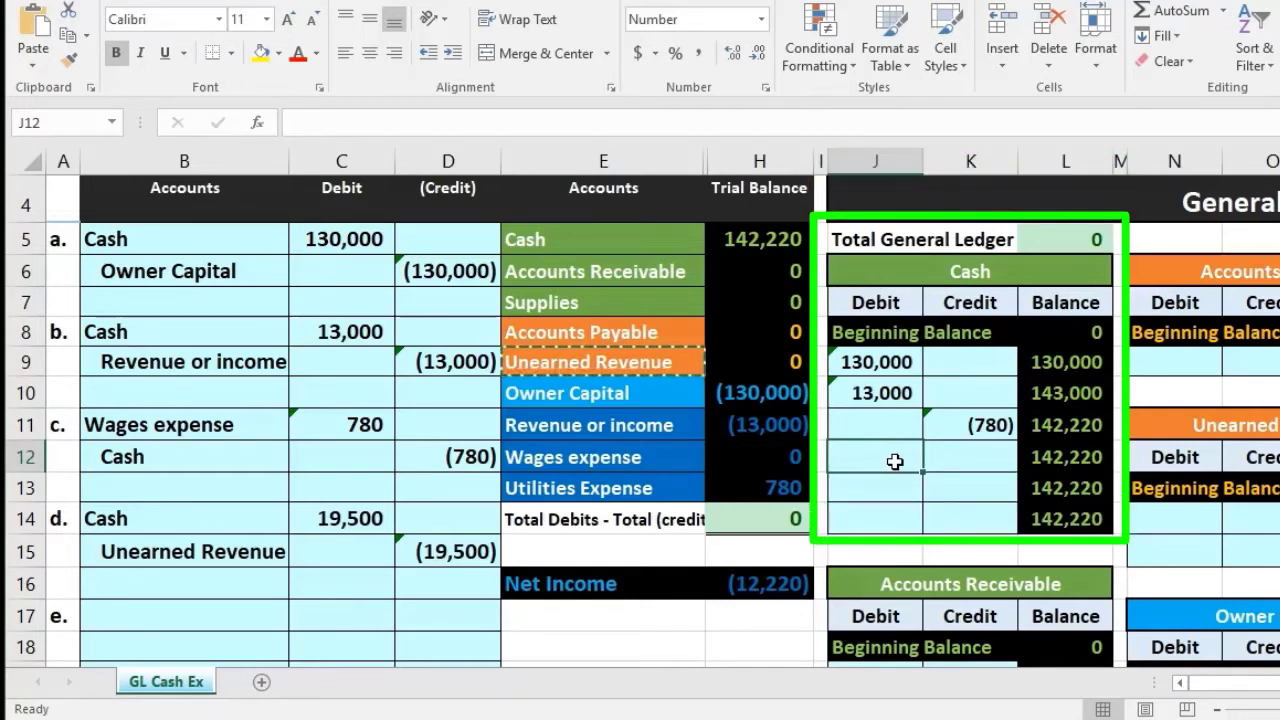
pyautogui.write('=')
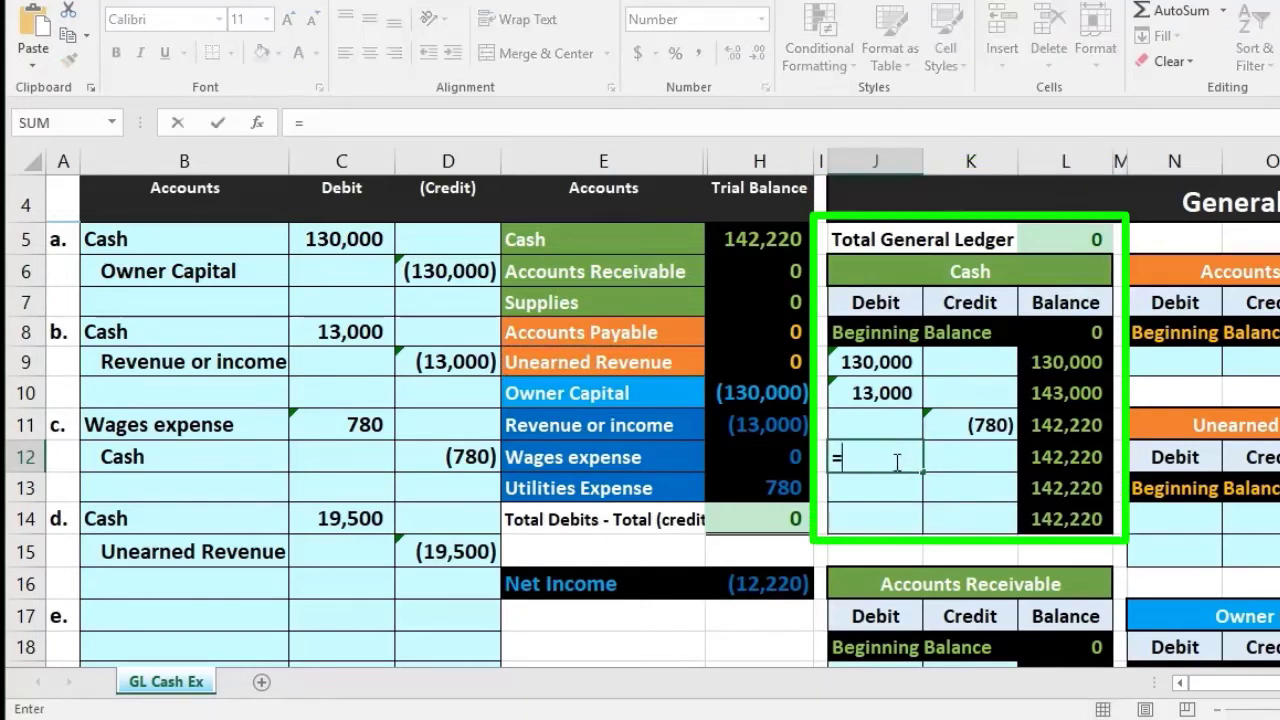
pyautogui.click(363, 519)
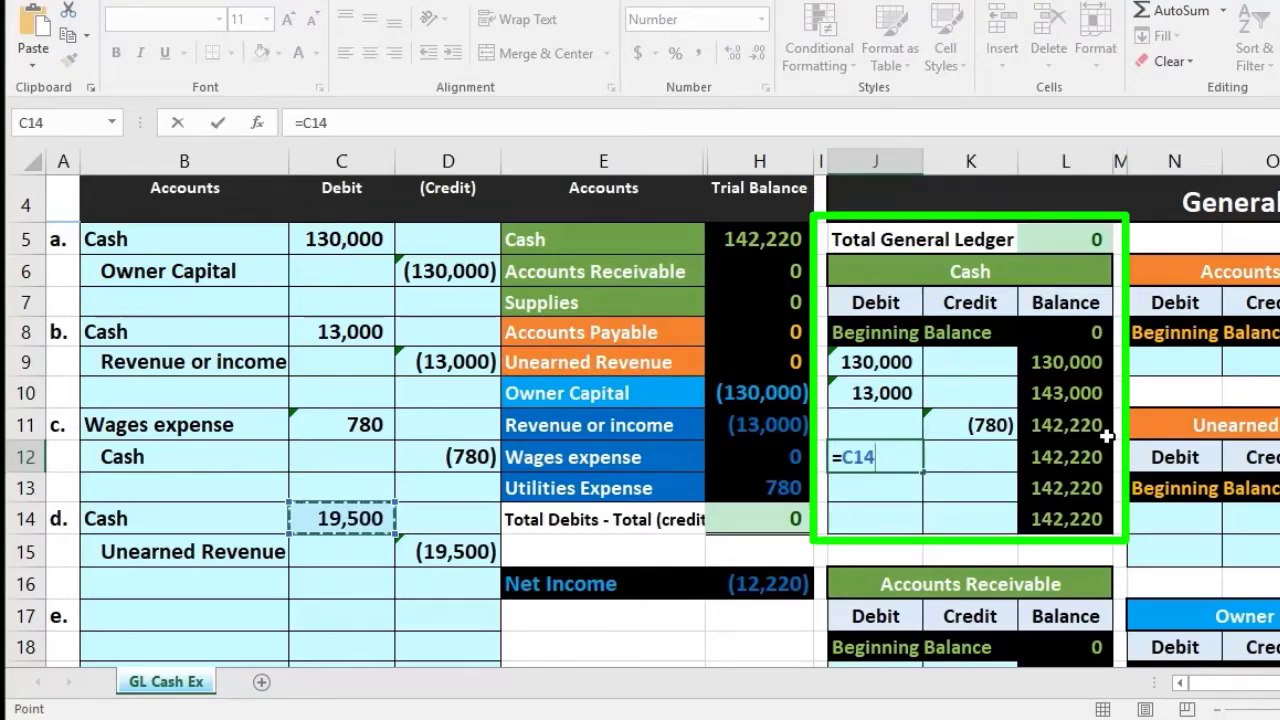
pyautogui.press('Return')
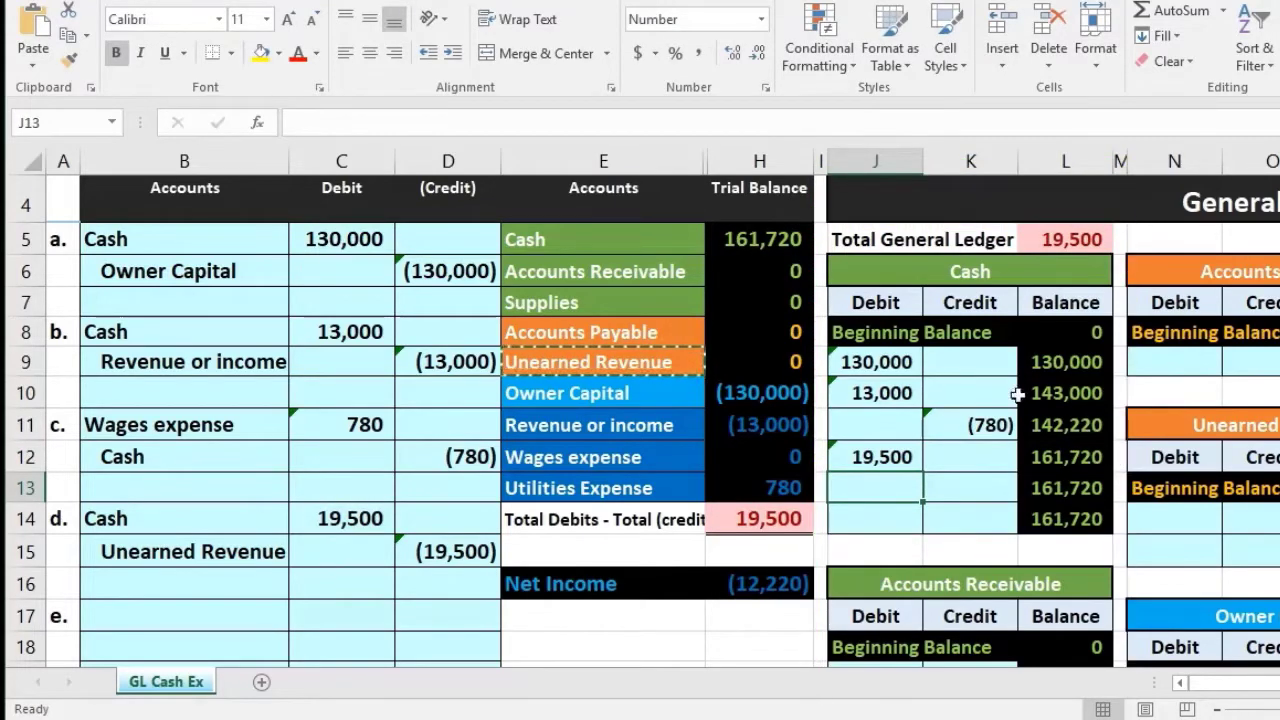
pyautogui.click(760, 239)
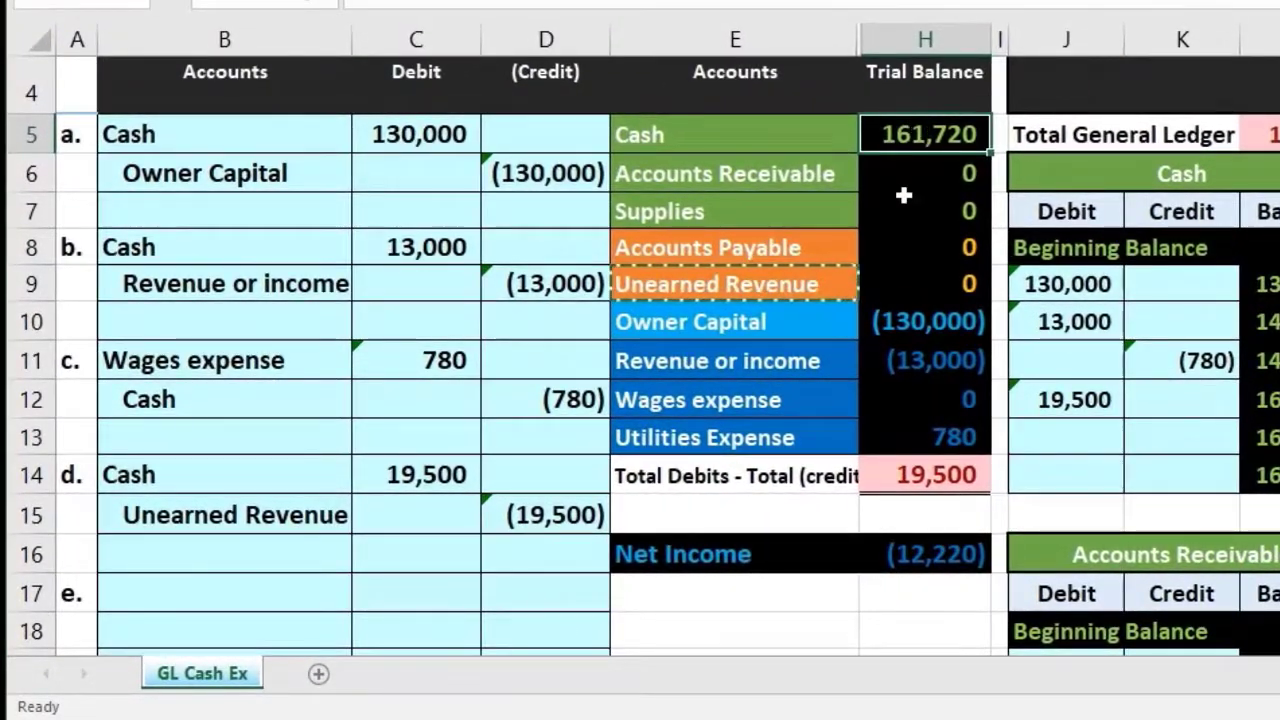
pyautogui.click(899, 467)
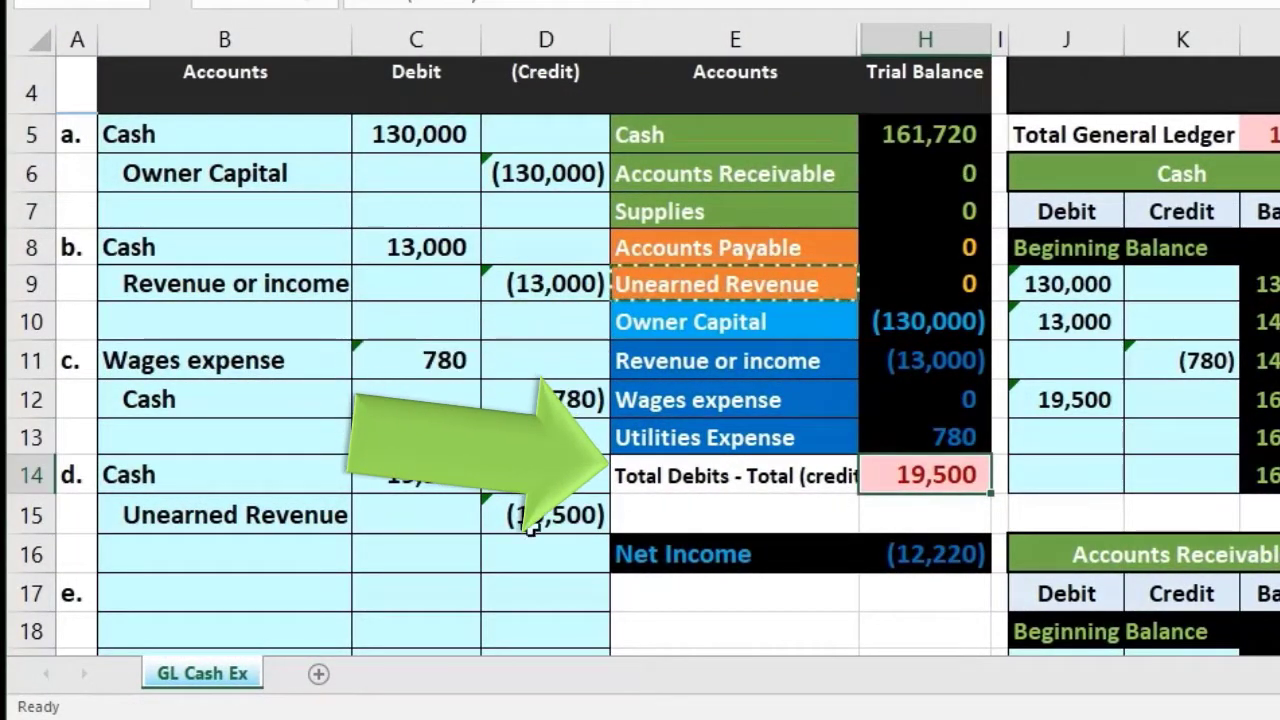
# Post the Unearned Revenue credit of activity d to its ledger in O14 with =D15 and check the trial balance total in H14.
pyautogui.moveTo(290, 510); pyautogui.dragTo(494, 527)
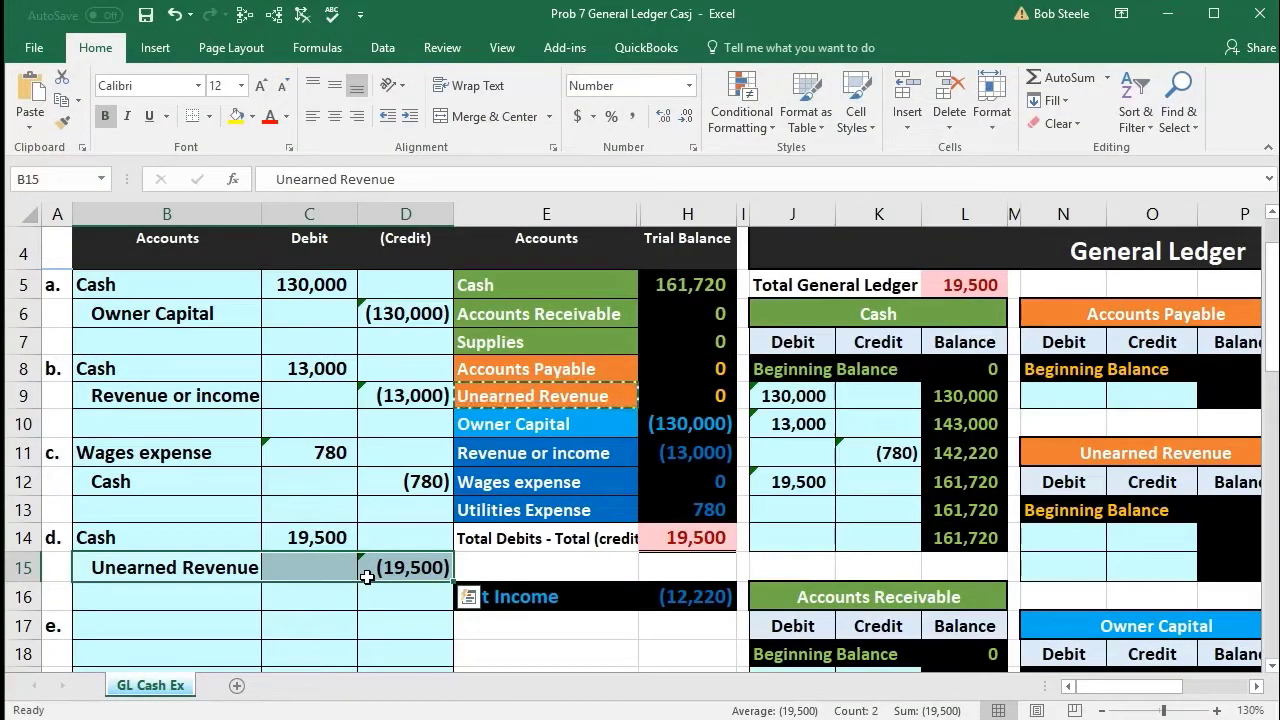
pyautogui.moveTo(500, 300); pyautogui.dragTo(627, 383)
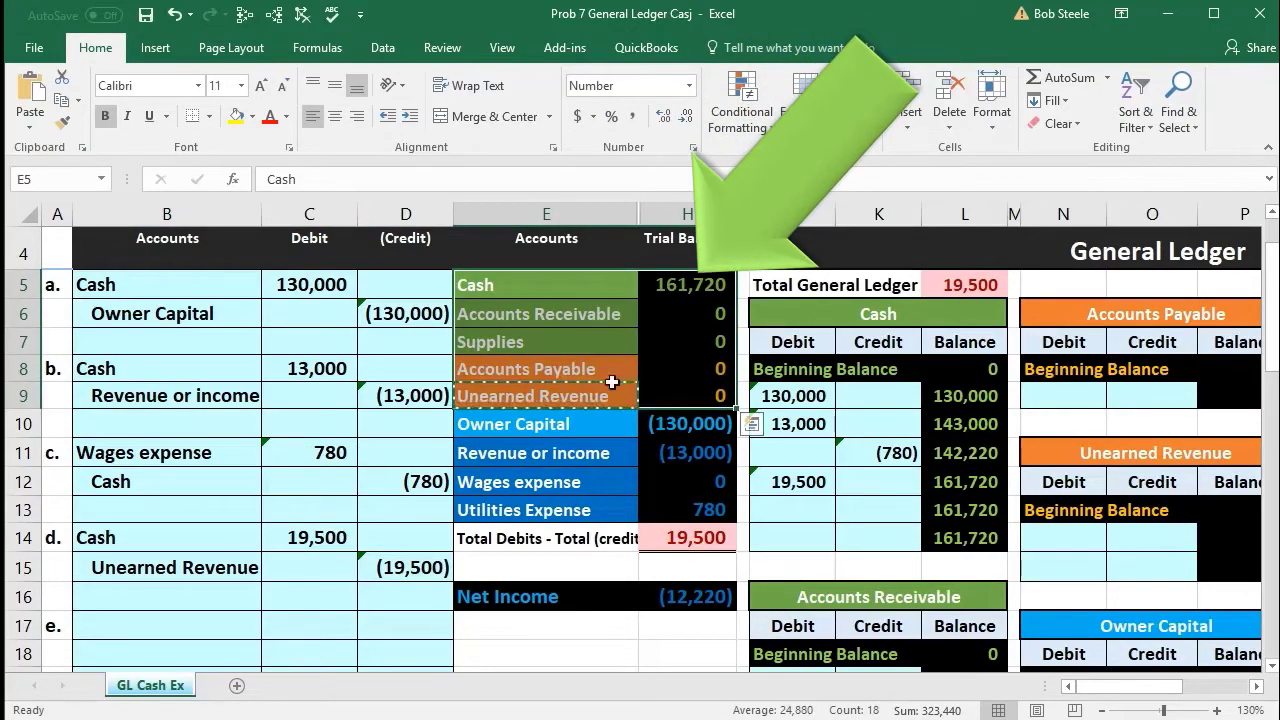
pyautogui.click(570, 396)
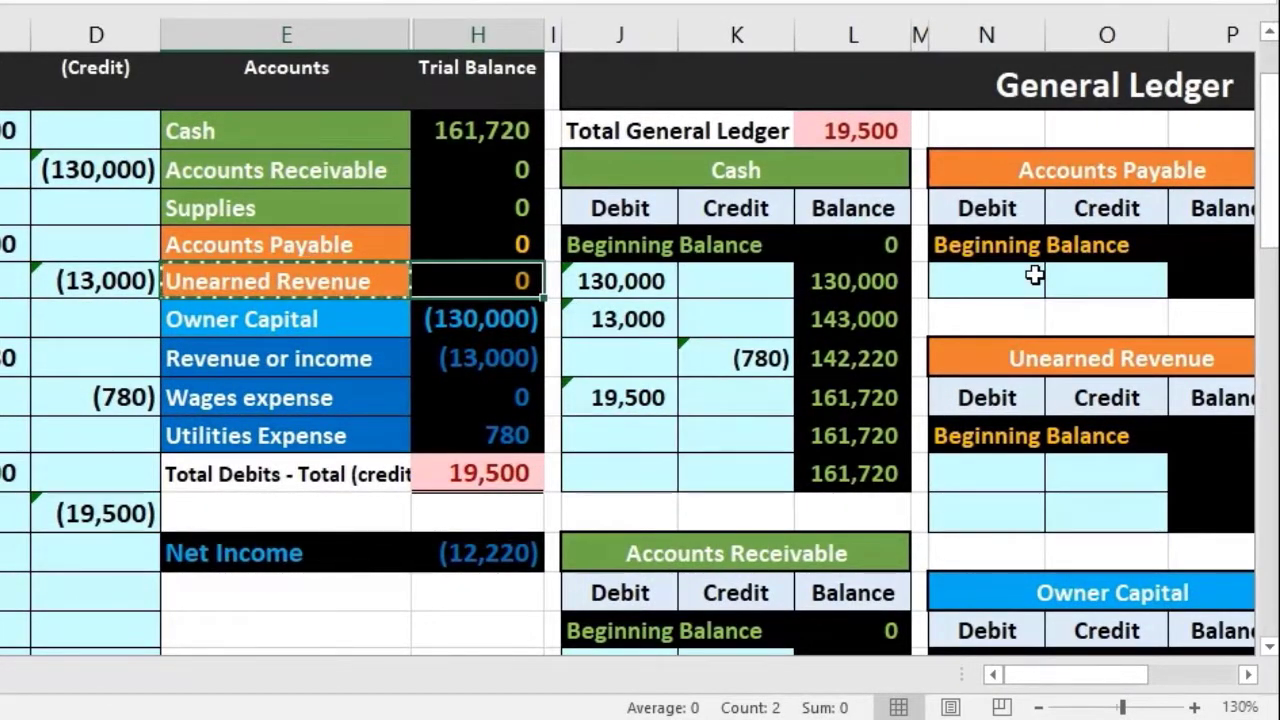
pyautogui.click(1107, 463)
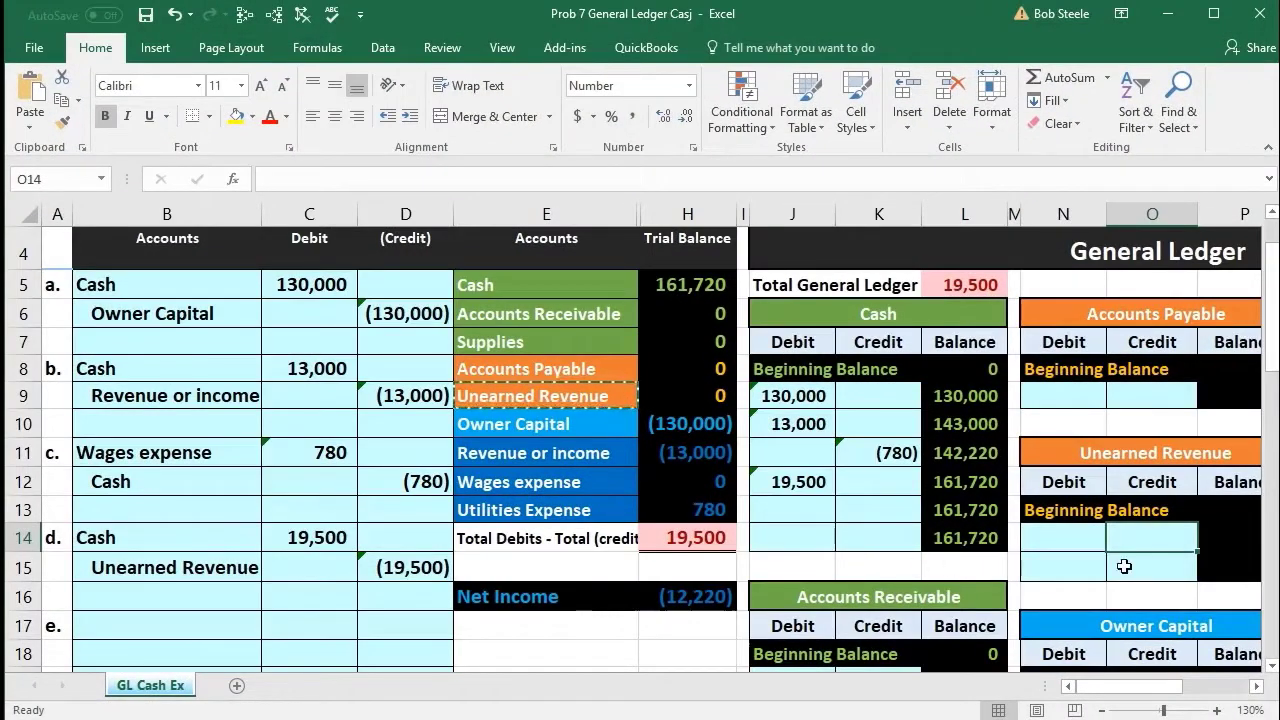
pyautogui.write('=')
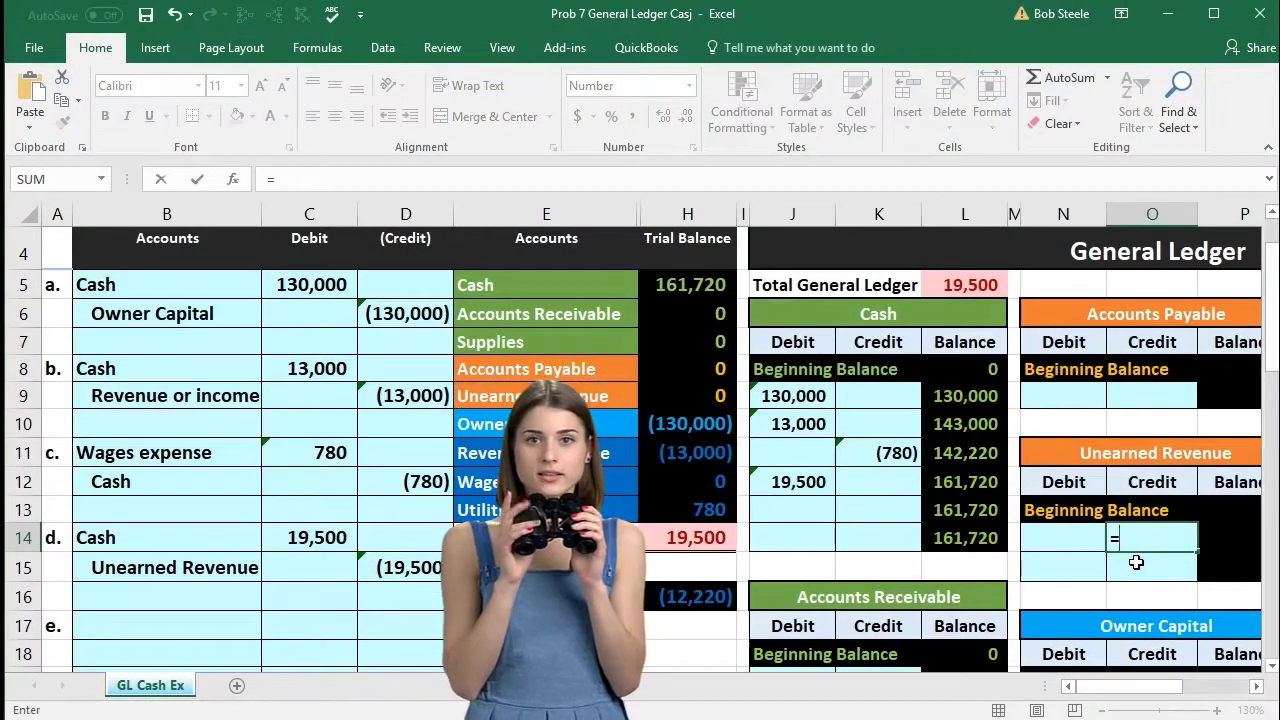
pyautogui.click(421, 566)
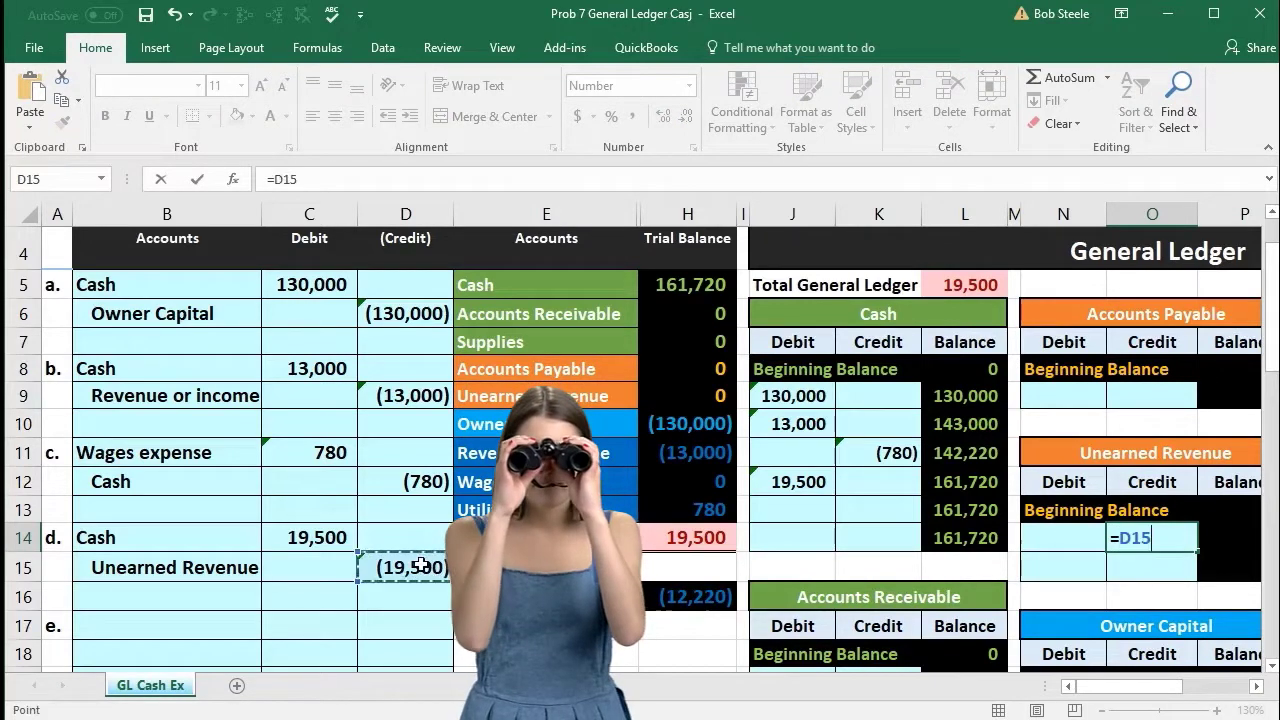
pyautogui.click(1256, 686)
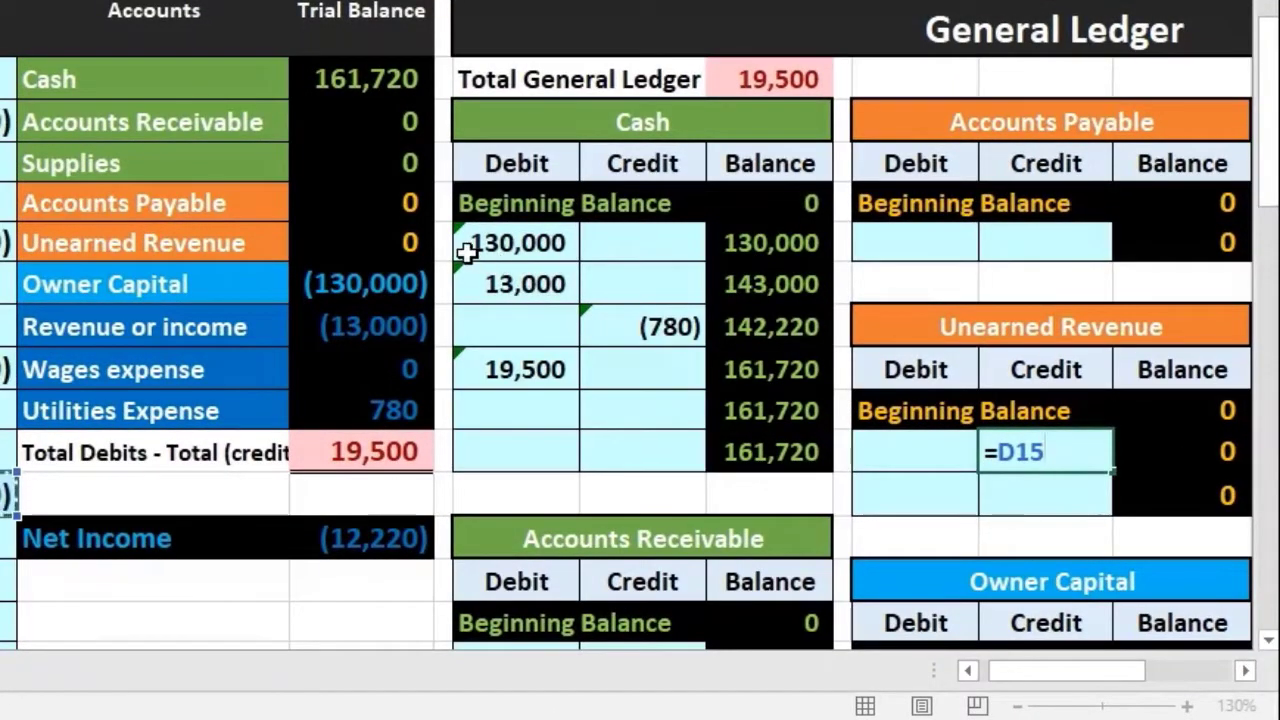
pyautogui.press('Return')
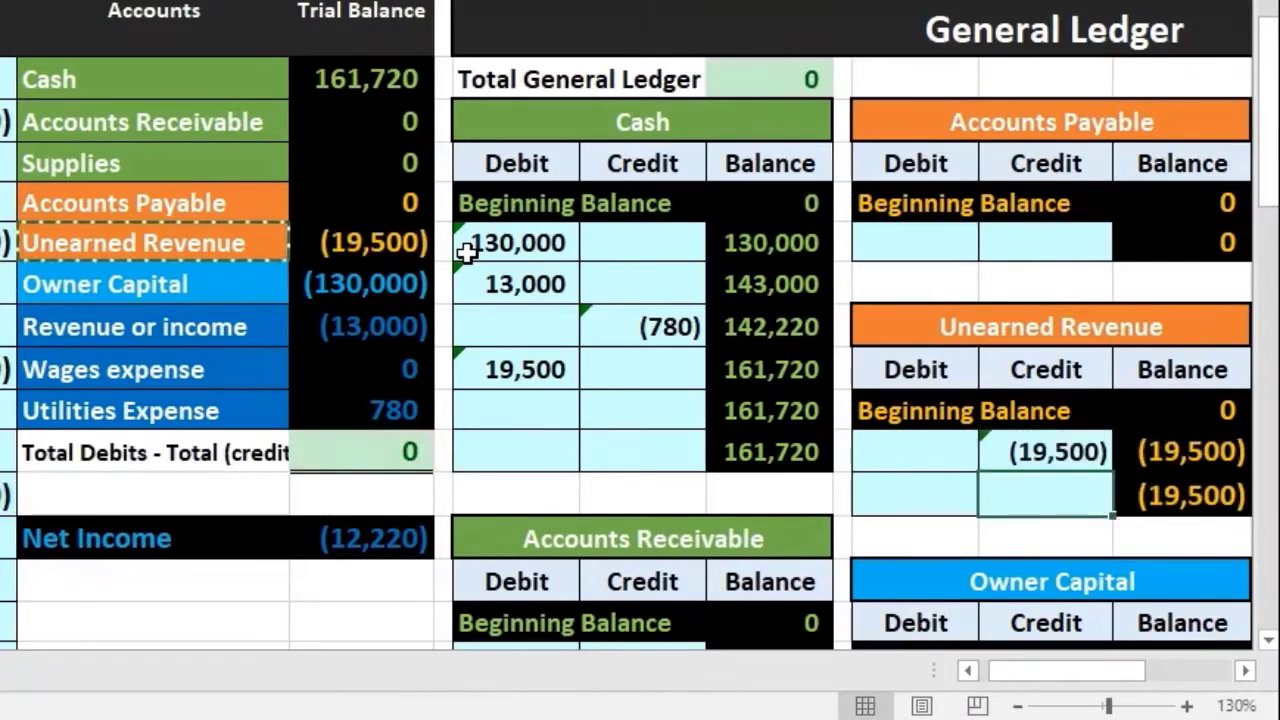
pyautogui.click(364, 440)
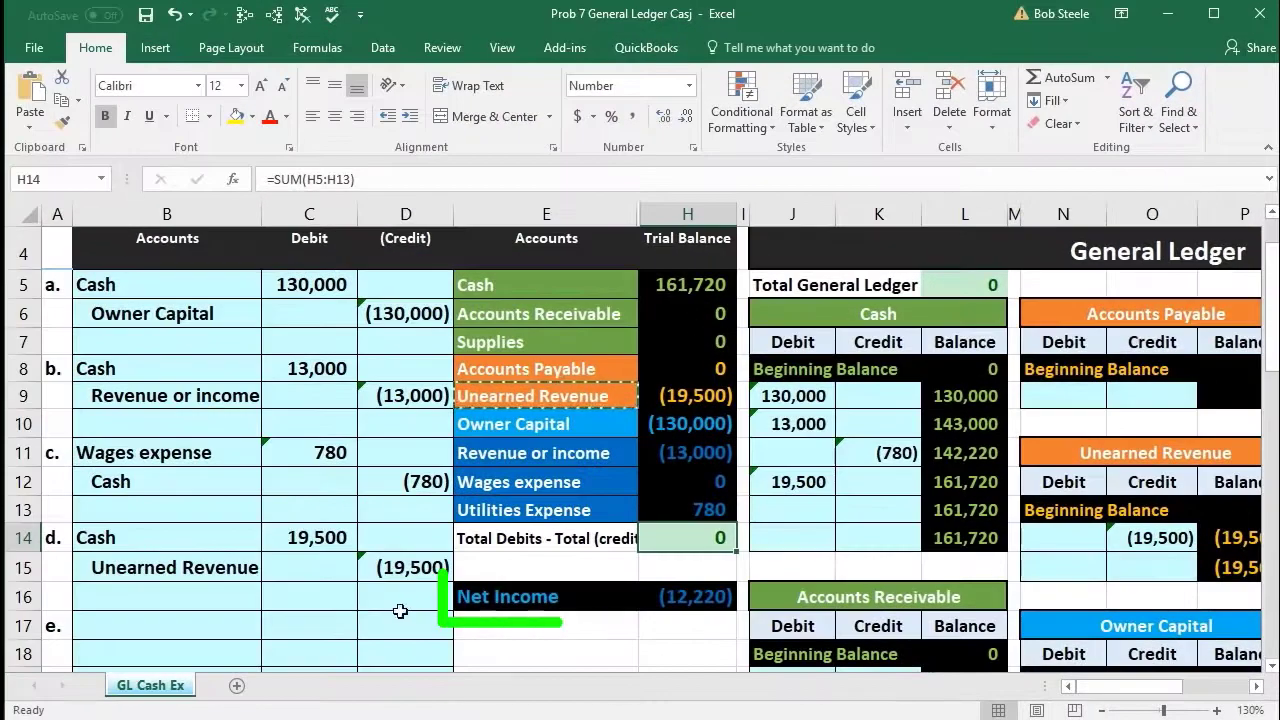
# Read activity e, copy Cash from E5 and paste it as values into B18 as the credit account.
pyautogui.scroll(-5, 255, 569)
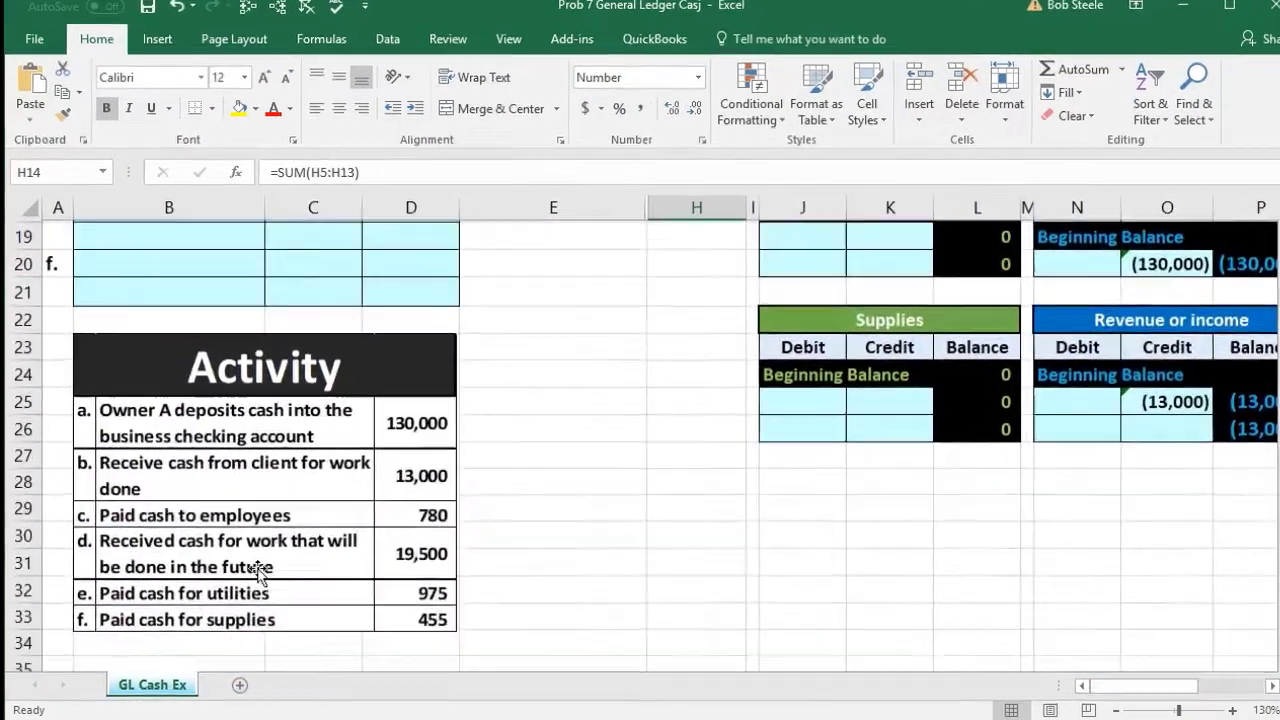
pyautogui.scroll(-1, 258, 570)
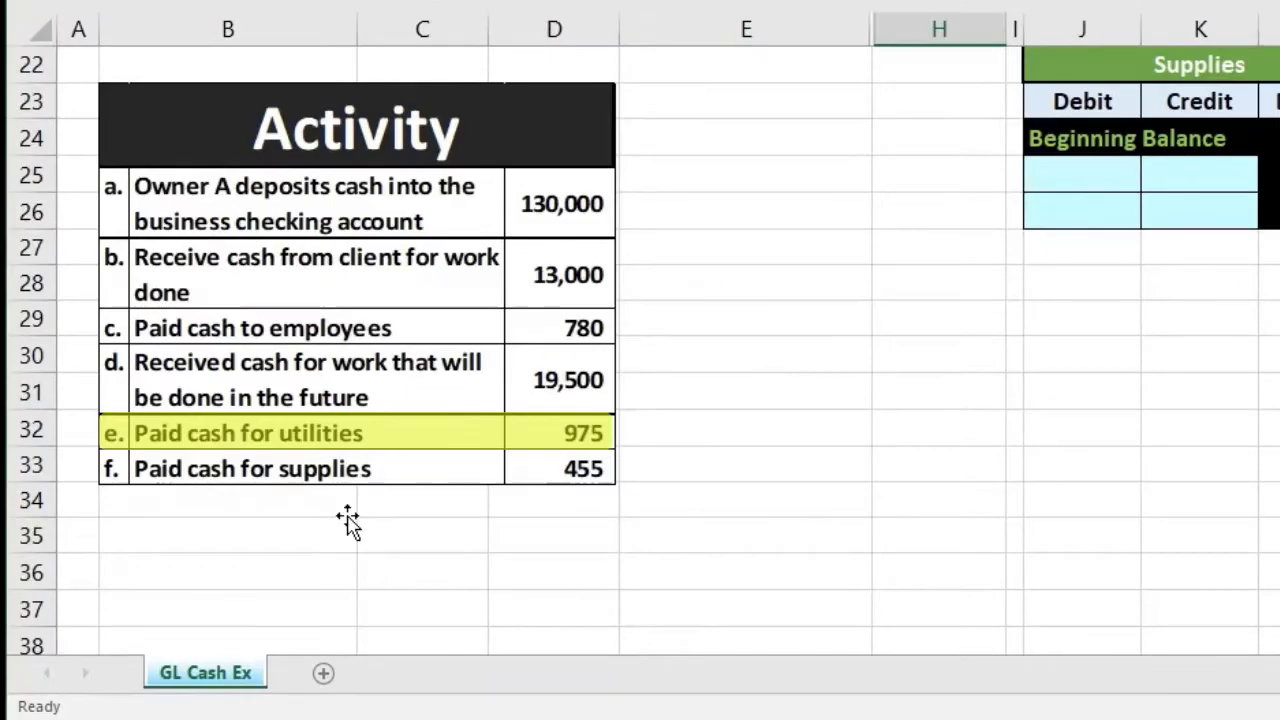
pyautogui.scroll(6, 347, 520)
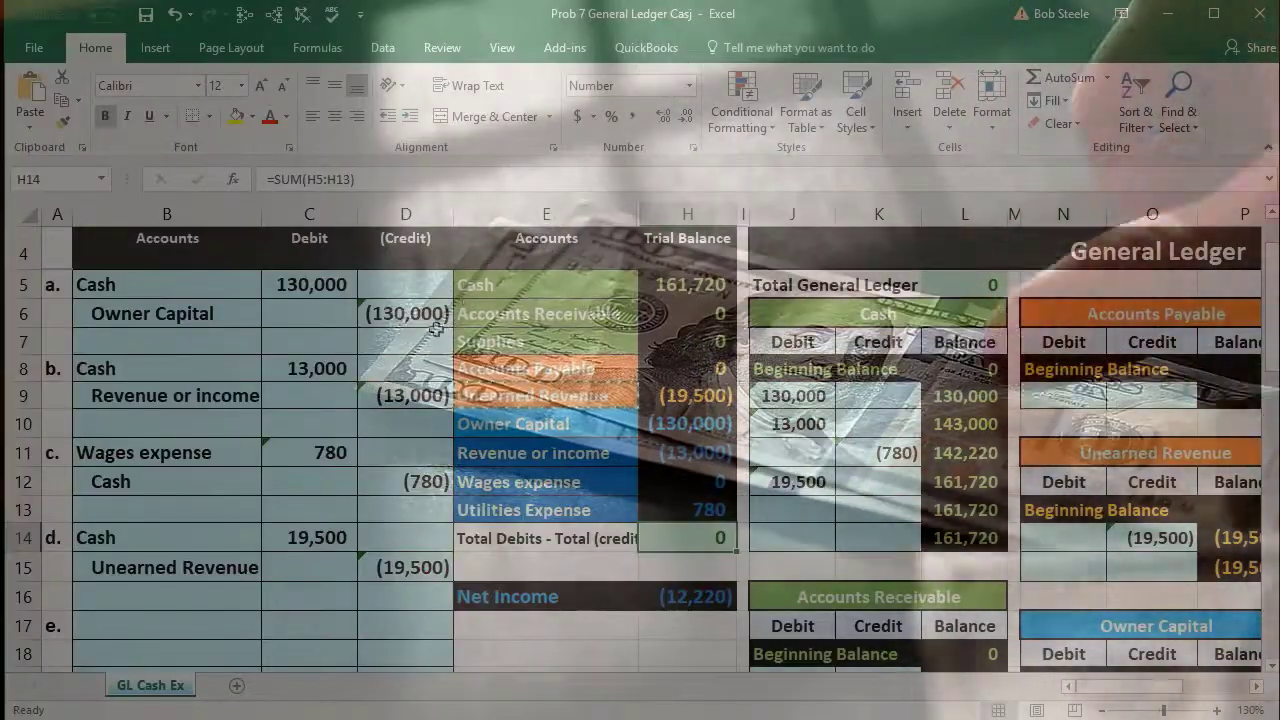
pyautogui.moveTo(470, 285); pyautogui.dragTo(669, 280)
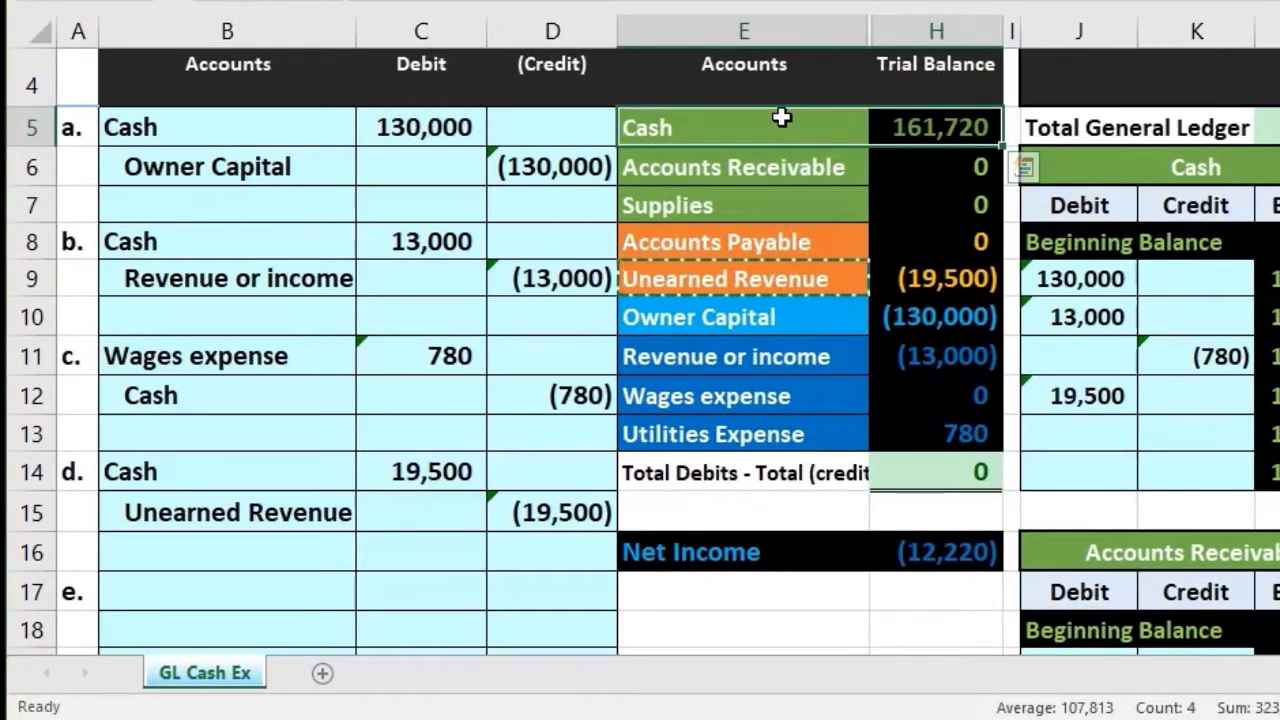
pyautogui.click(781, 118)
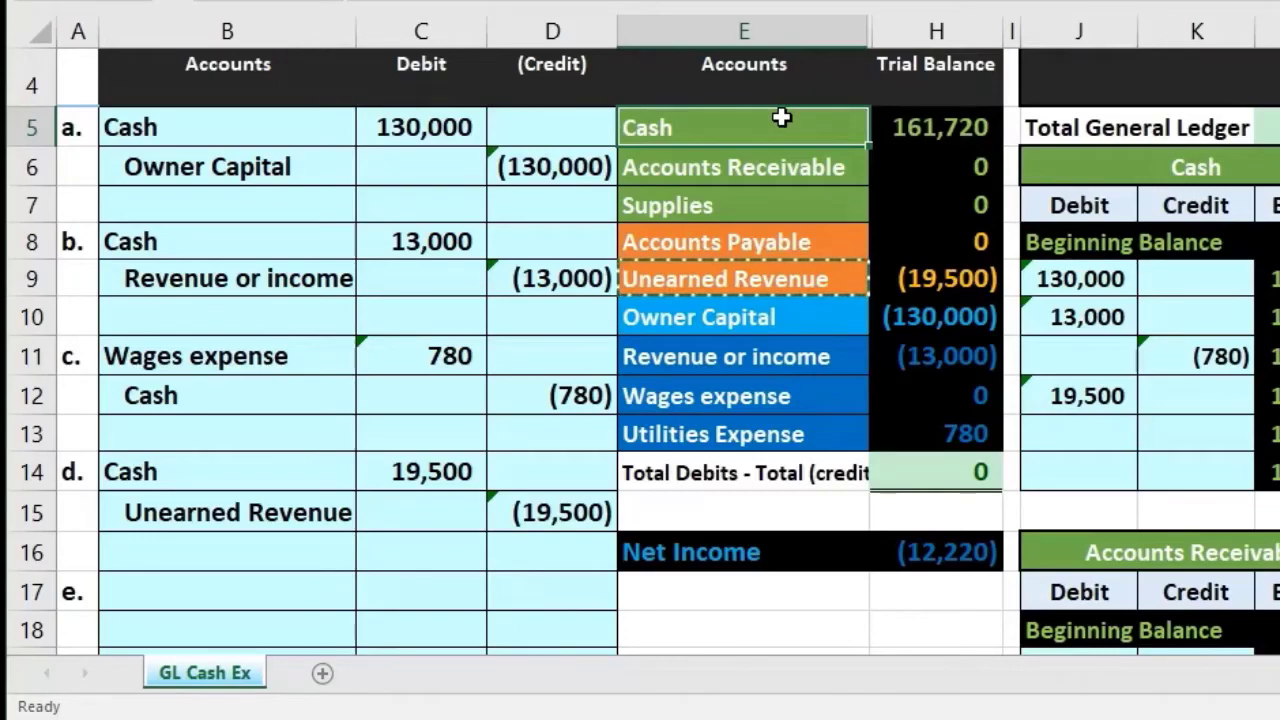
pyautogui.rightClick(781, 118)
pyautogui.click(828, 166)
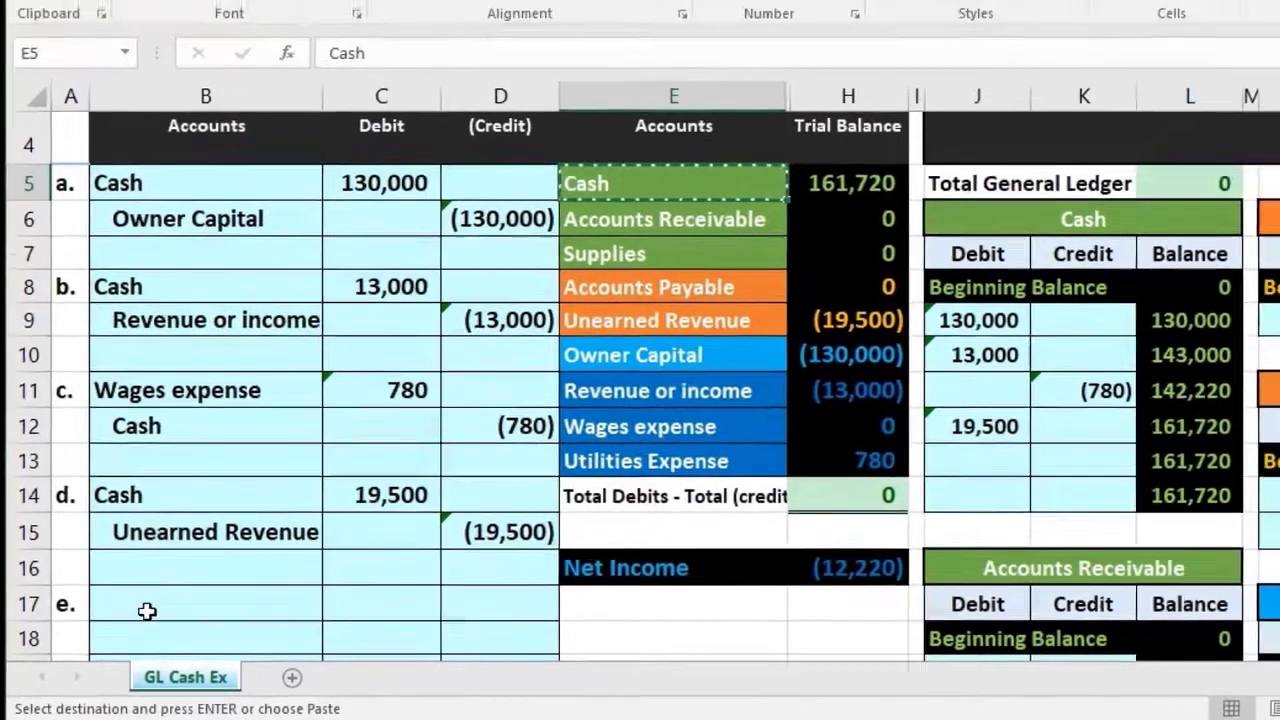
pyautogui.scroll(-1, 162, 617)
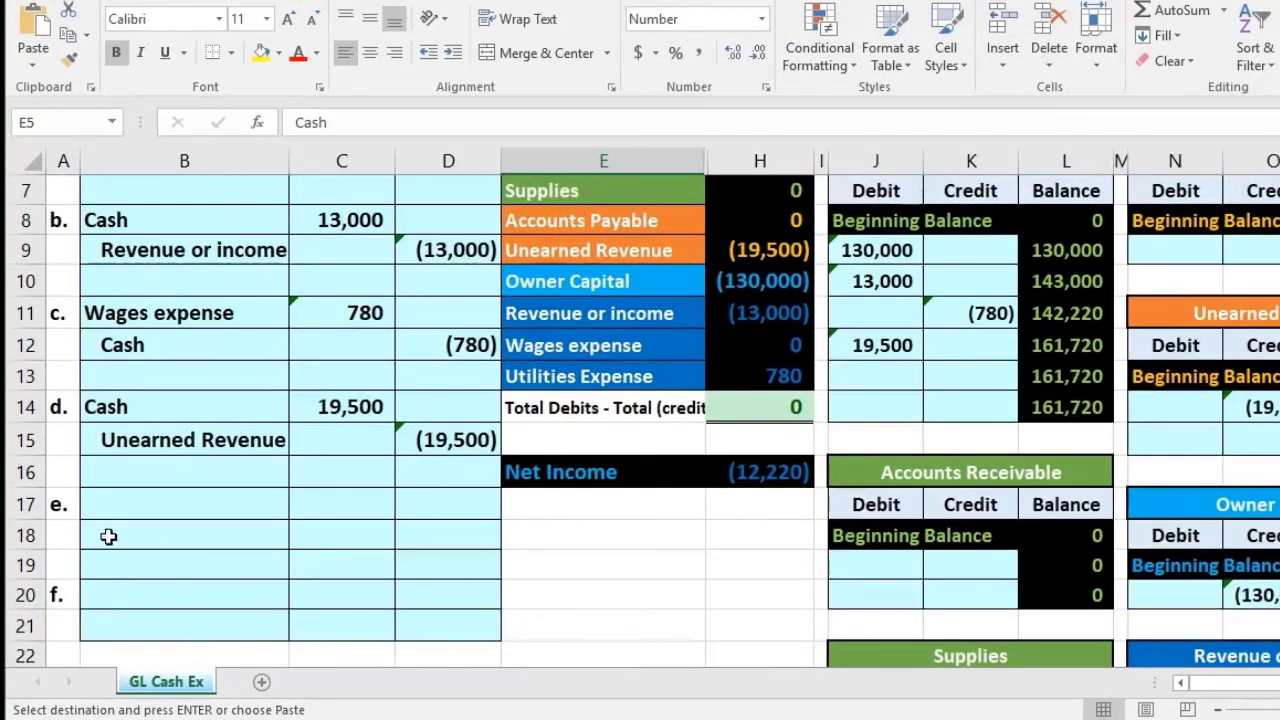
pyautogui.click(136, 630)
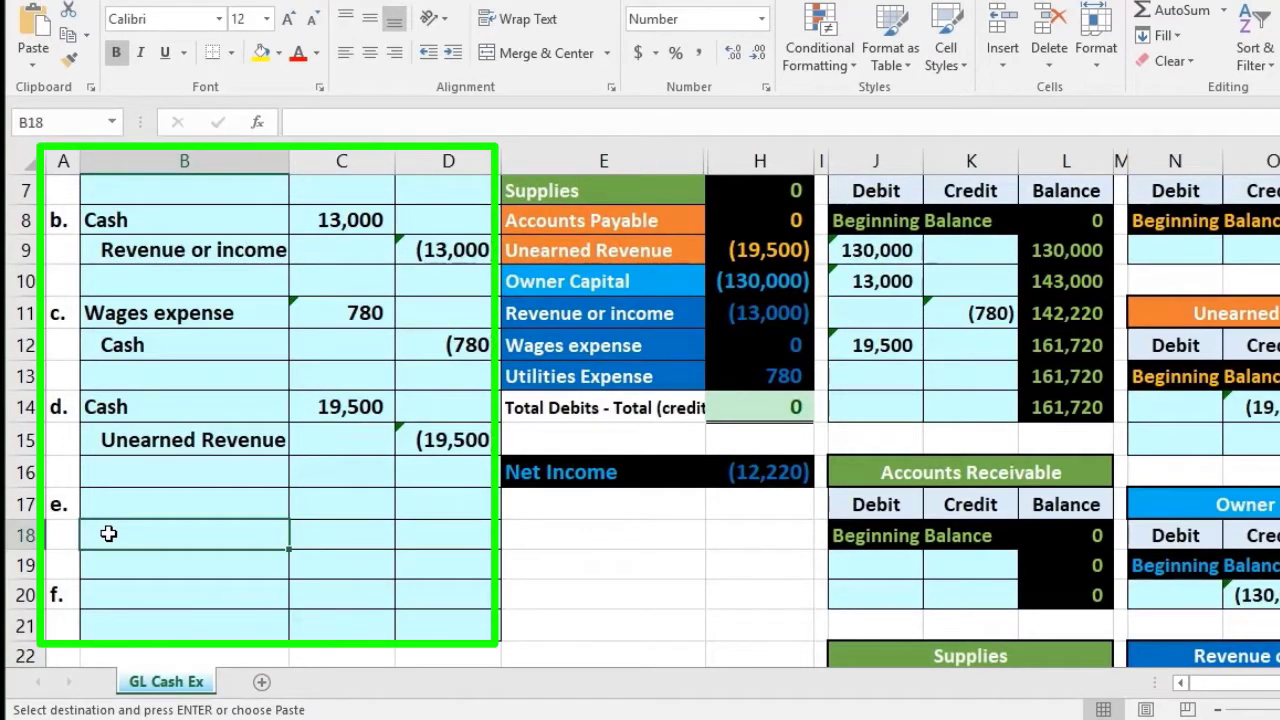
pyautogui.rightClick(108, 534)
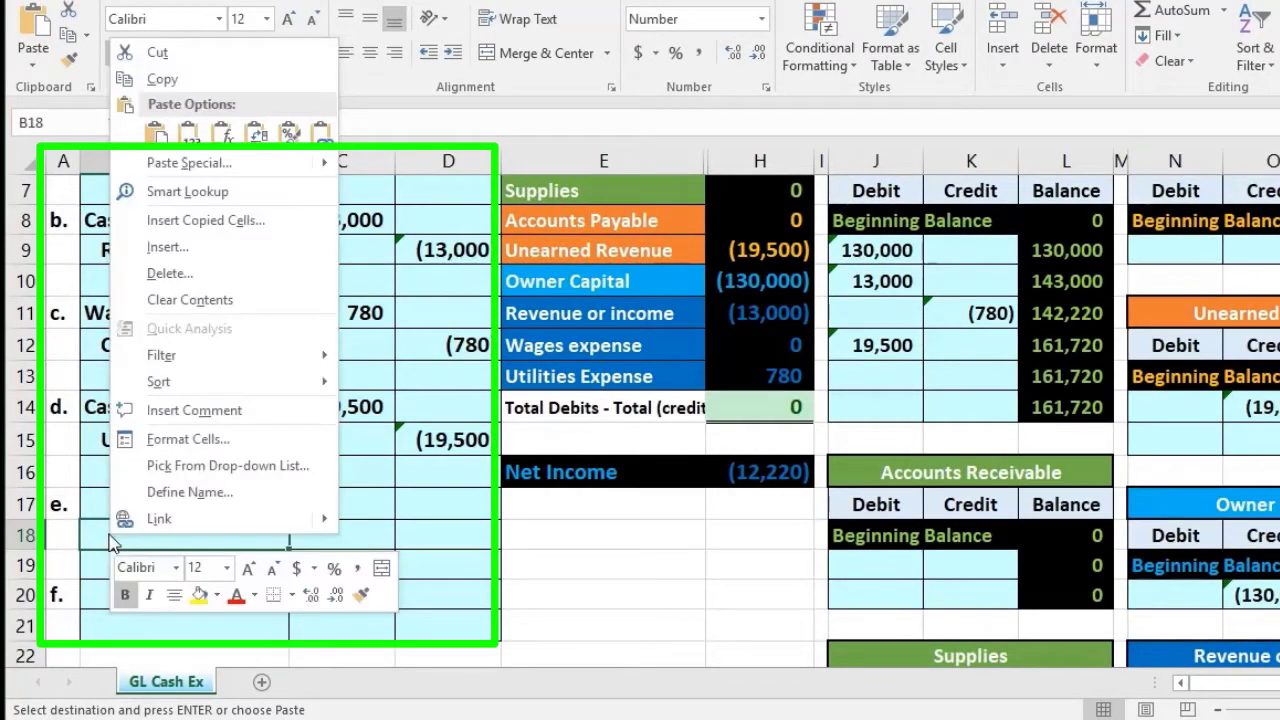
pyautogui.click(194, 140)
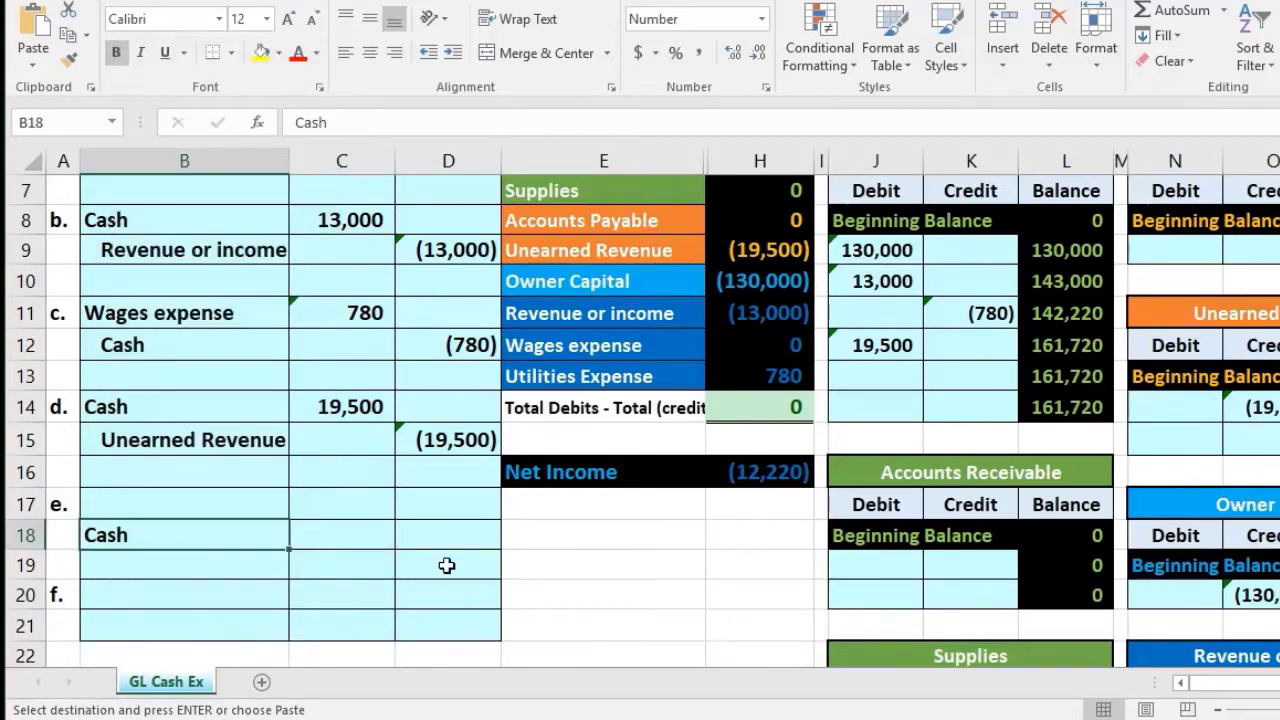
# Enter the Cash credit of activity e in D18 as -975.
pyautogui.scroll(-4, 447, 566)
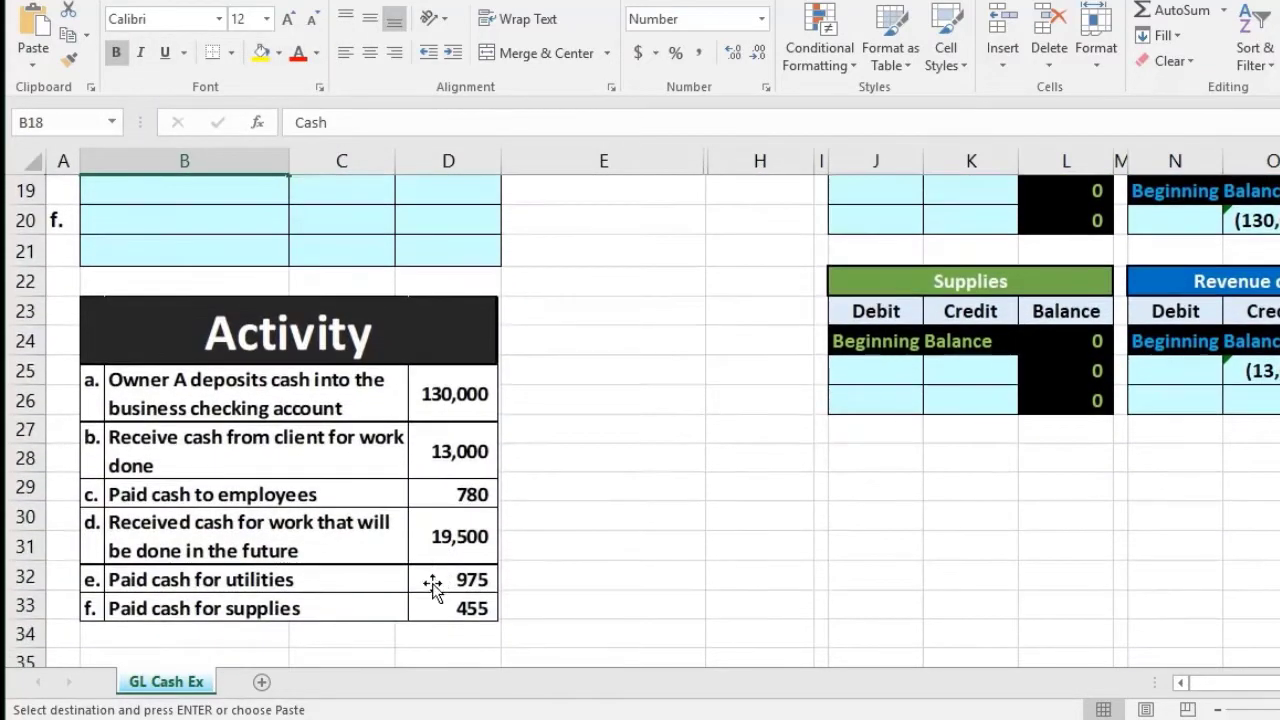
pyautogui.scroll(3, 432, 585)
pyautogui.click(430, 440)
pyautogui.scroll(1, 486, 440)
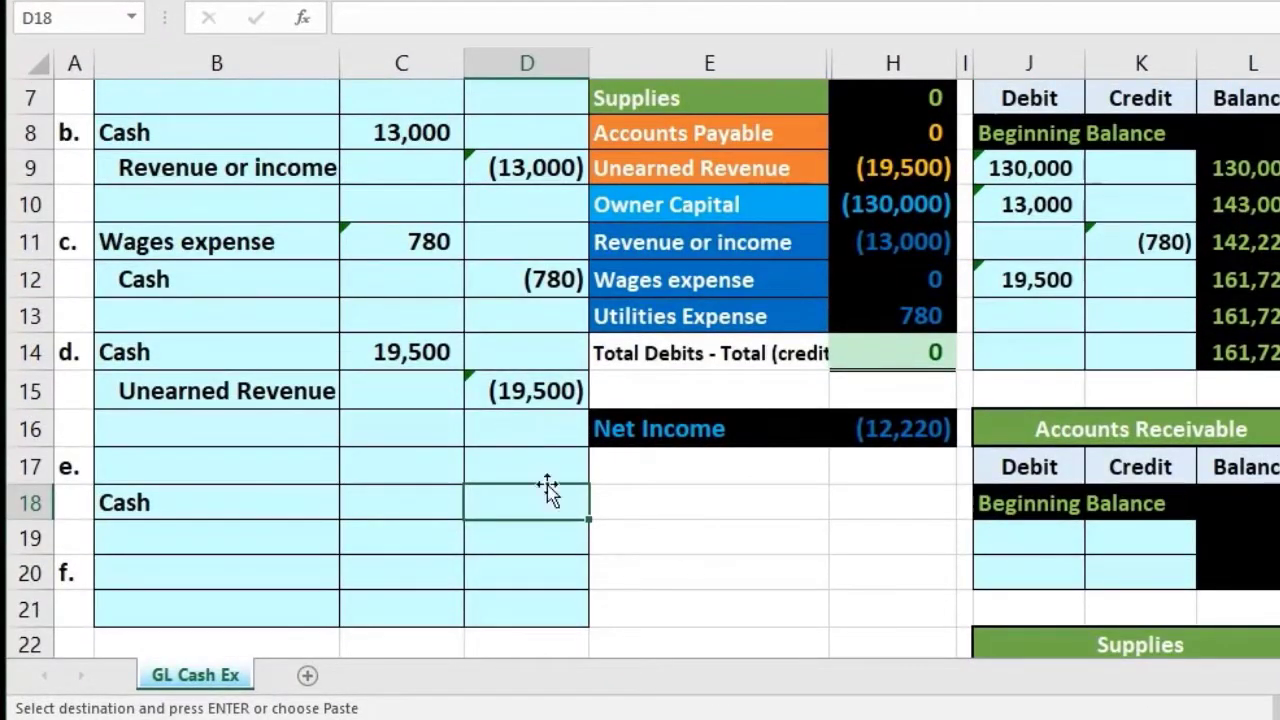
pyautogui.write('-975')
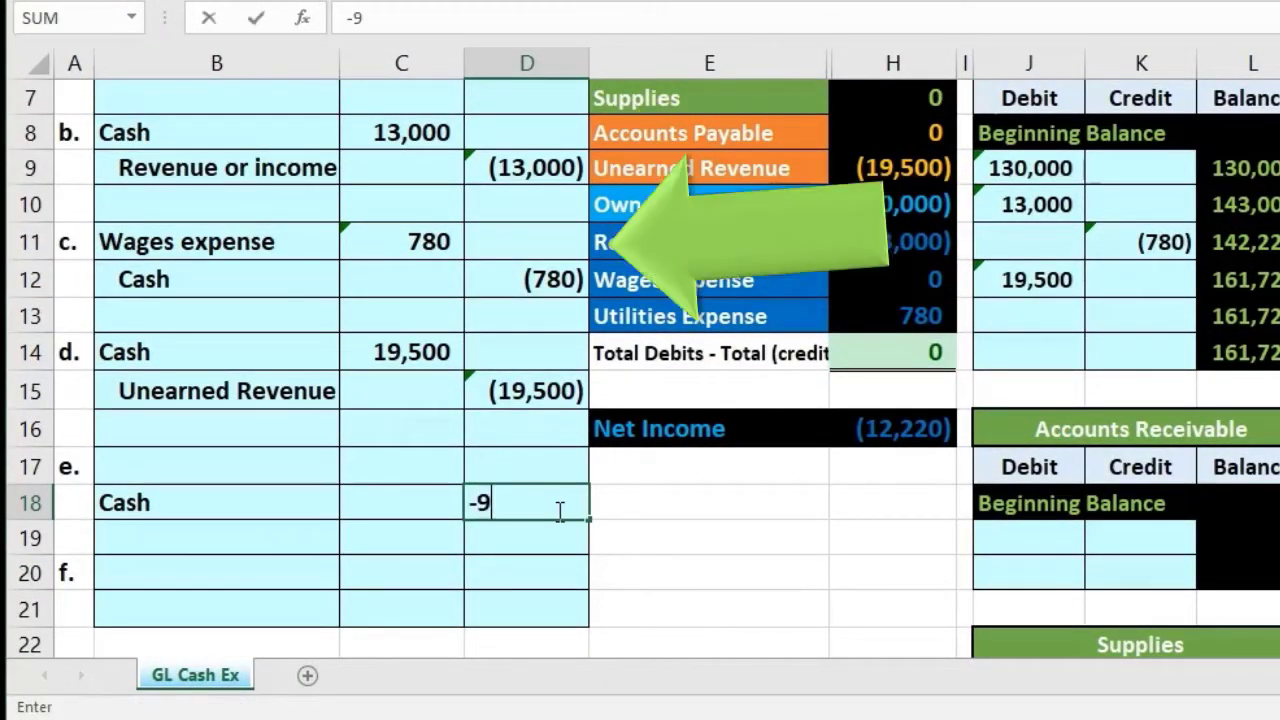
pyautogui.press('Return')
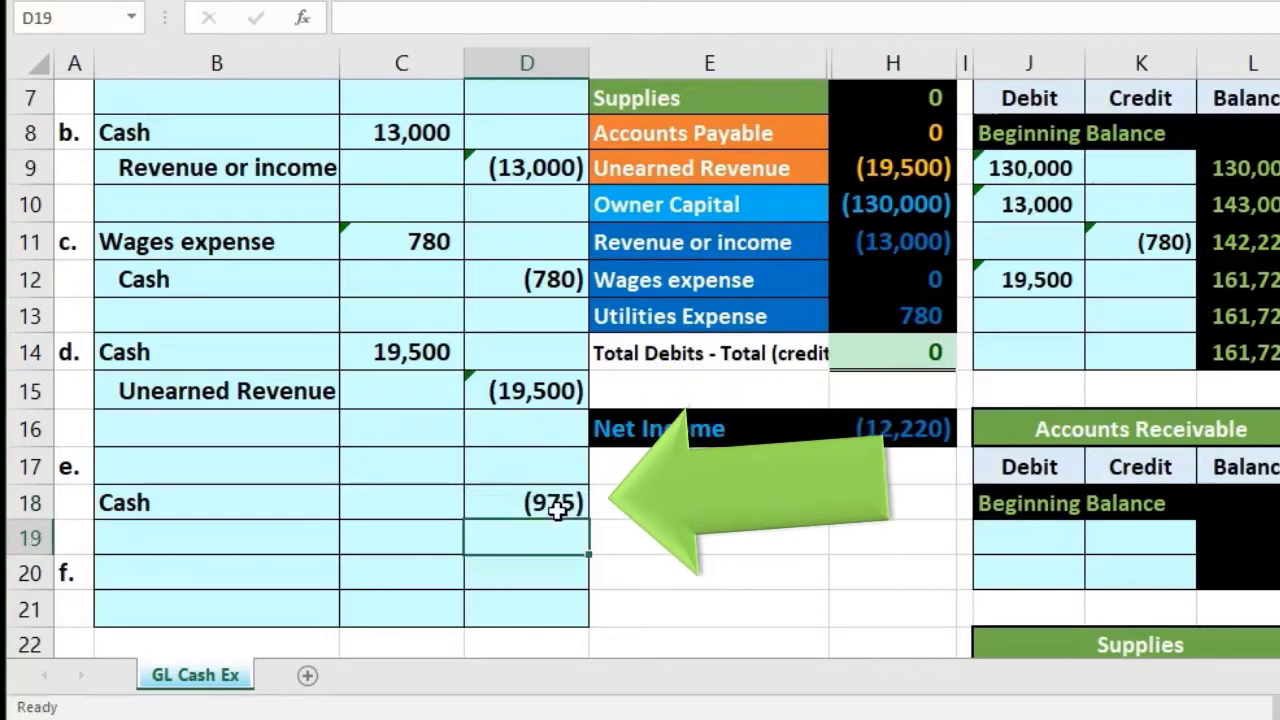
# Check the amount of activity e and enter its debit in C17 as the negative of D18.
pyautogui.scroll(-3, 560, 512)
pyautogui.scroll(-1, 558, 513)
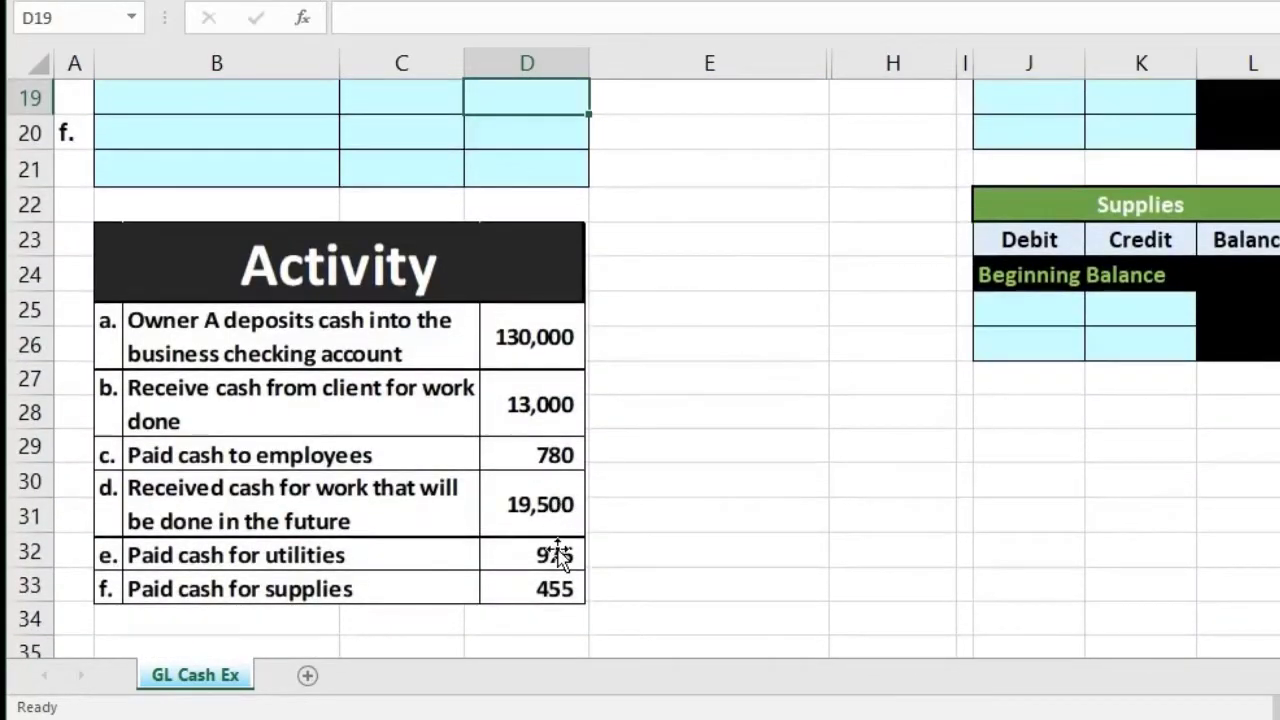
pyautogui.scroll(3, 558, 555)
pyautogui.click(424, 361)
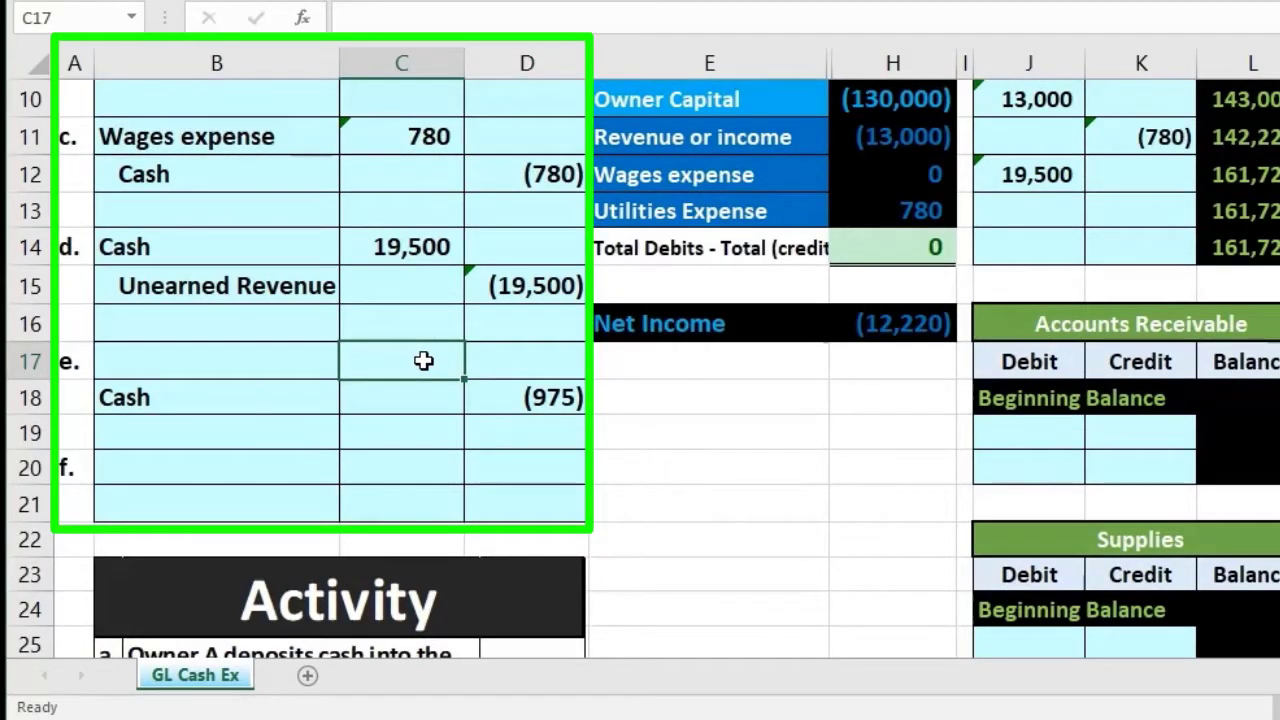
pyautogui.write('-')
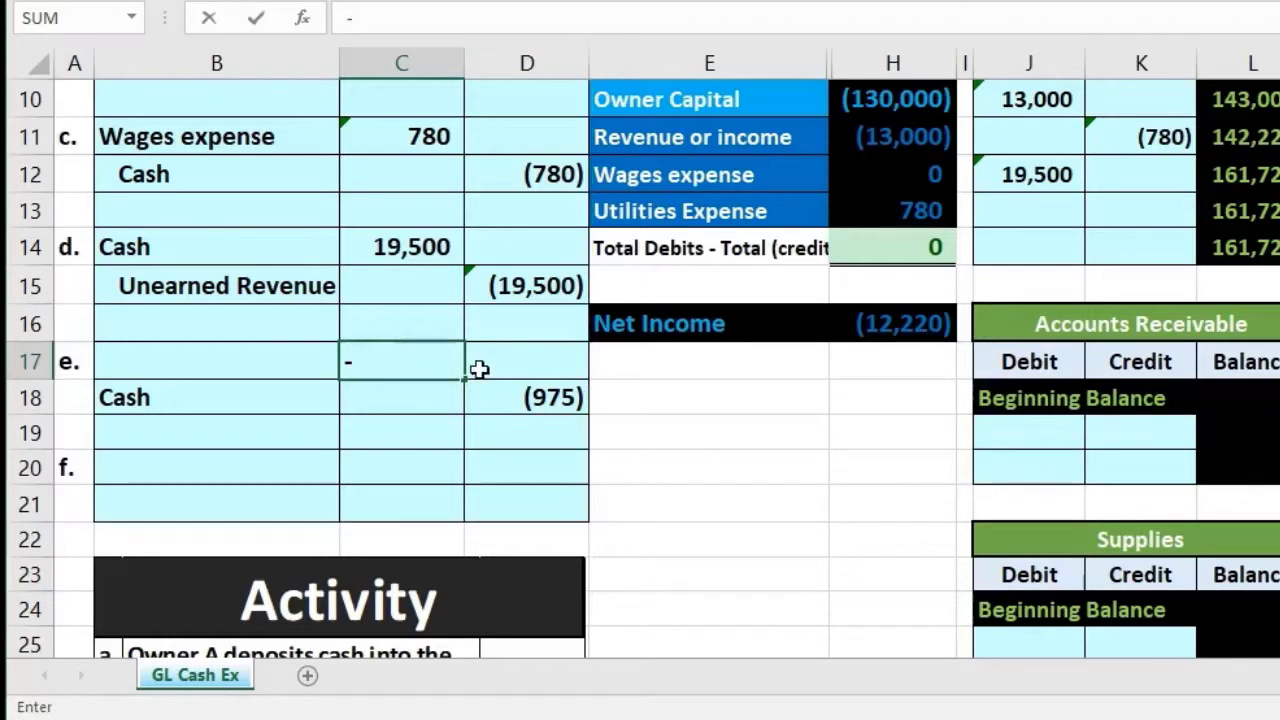
pyautogui.click(517, 398)
pyautogui.press('Return')
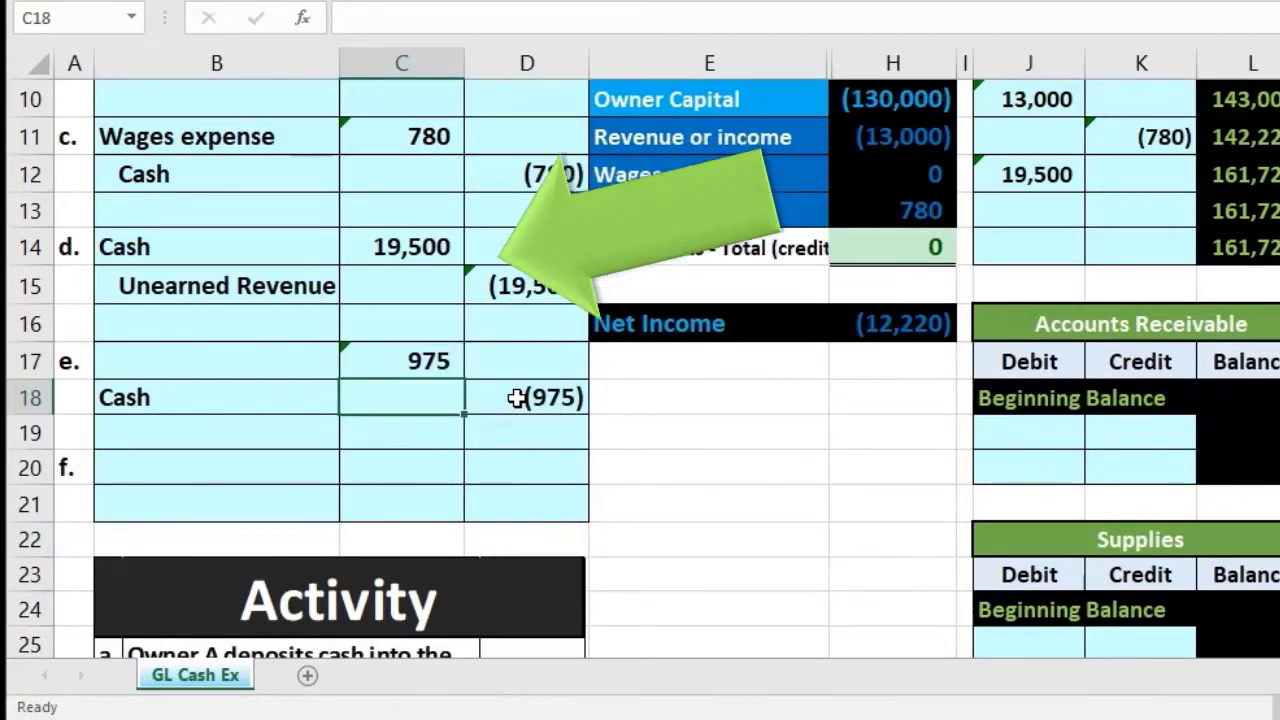
# Read activity e and review the trial balance accounts in E5:E13 for the debit account that belongs in B17.
pyautogui.click(281, 356)
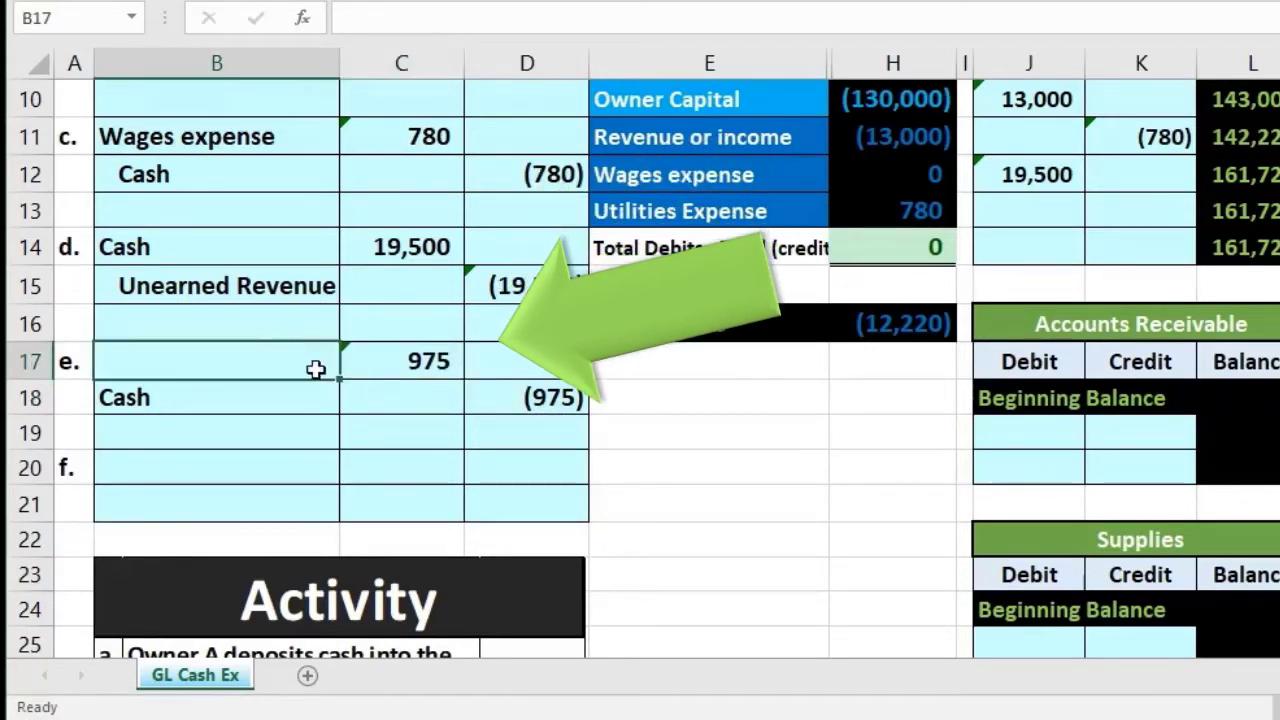
pyautogui.scroll(-3, 418, 409)
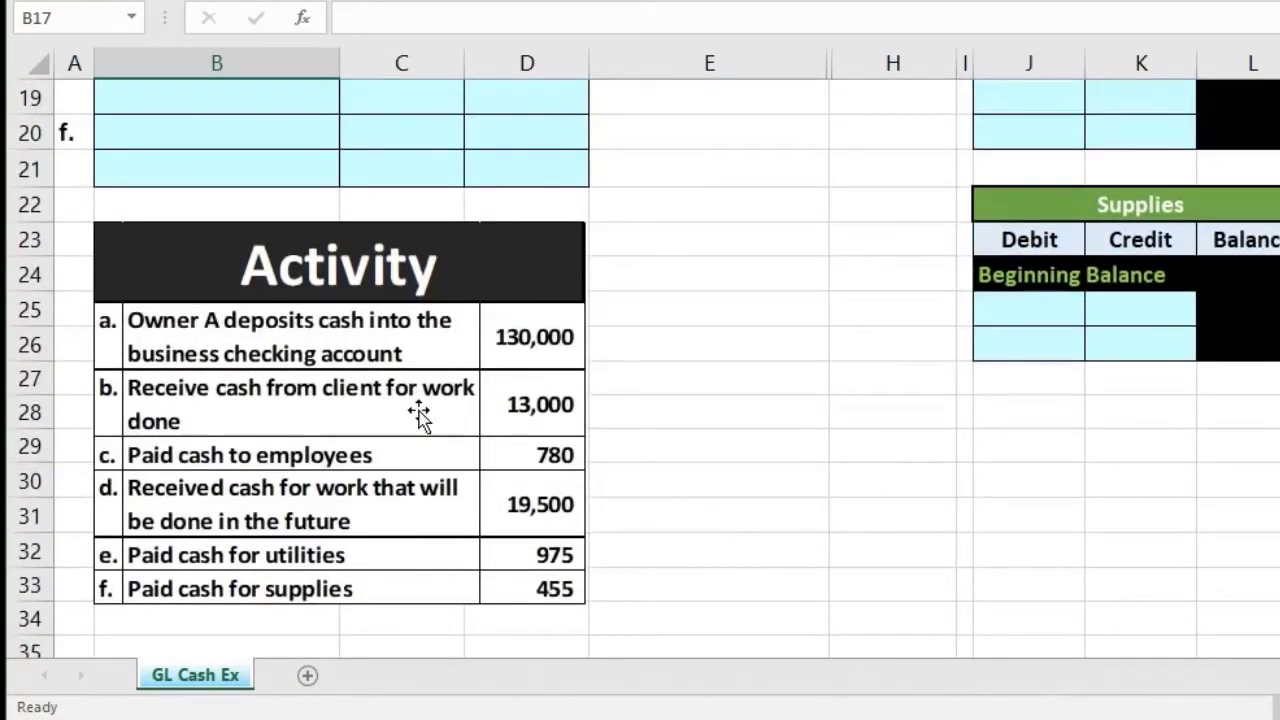
pyautogui.scroll(6, 420, 415)
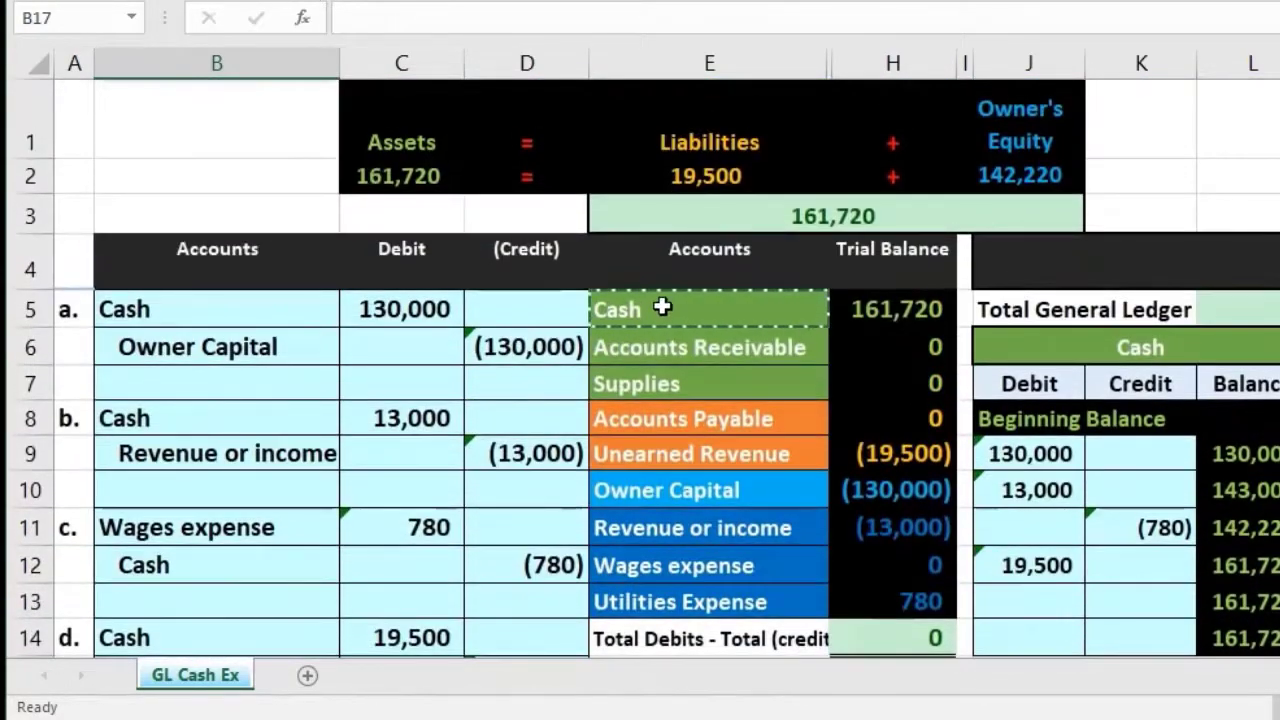
pyautogui.moveTo(662, 308); pyautogui.dragTo(648, 592)
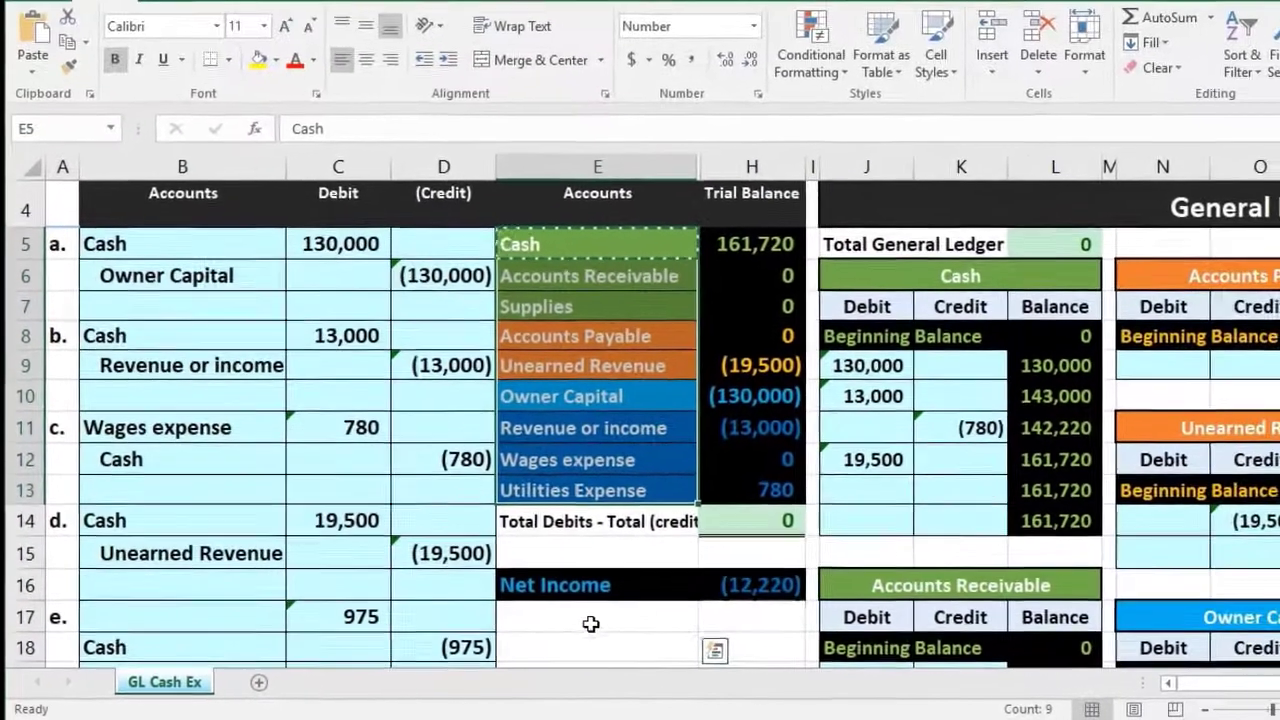
pyautogui.scroll(-6, 374, 500)
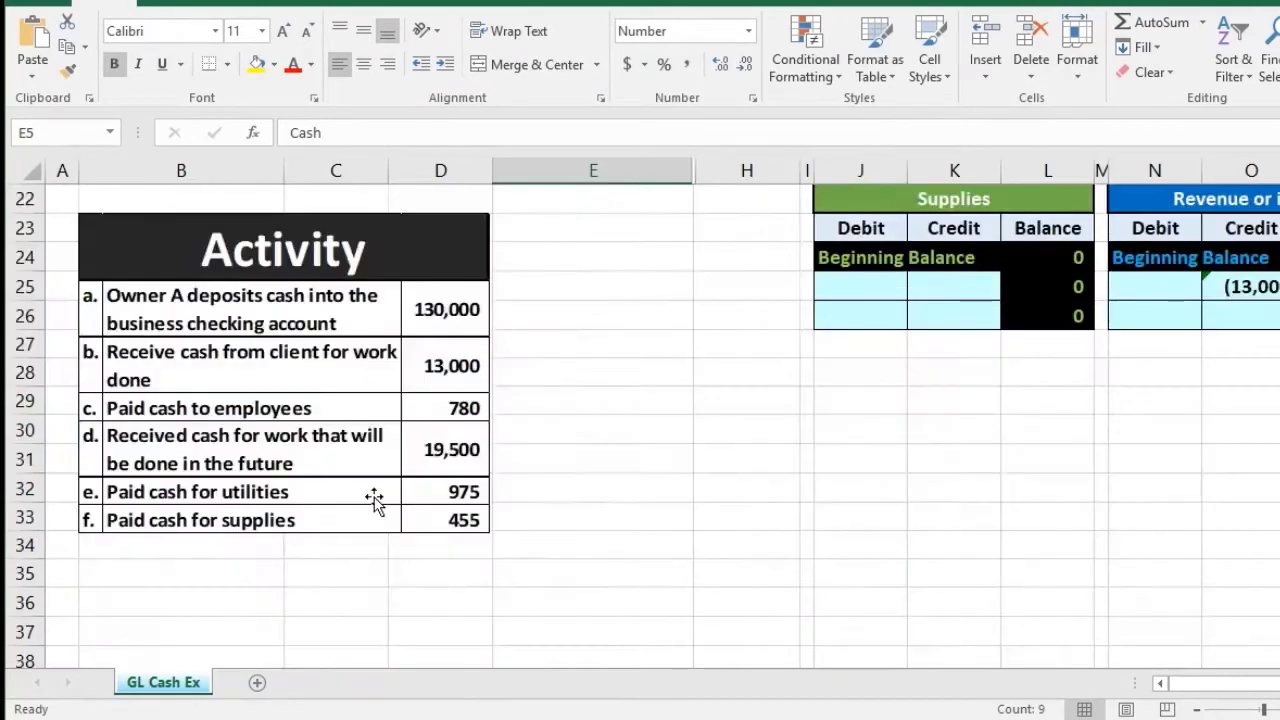
pyautogui.scroll(6, 369, 503)
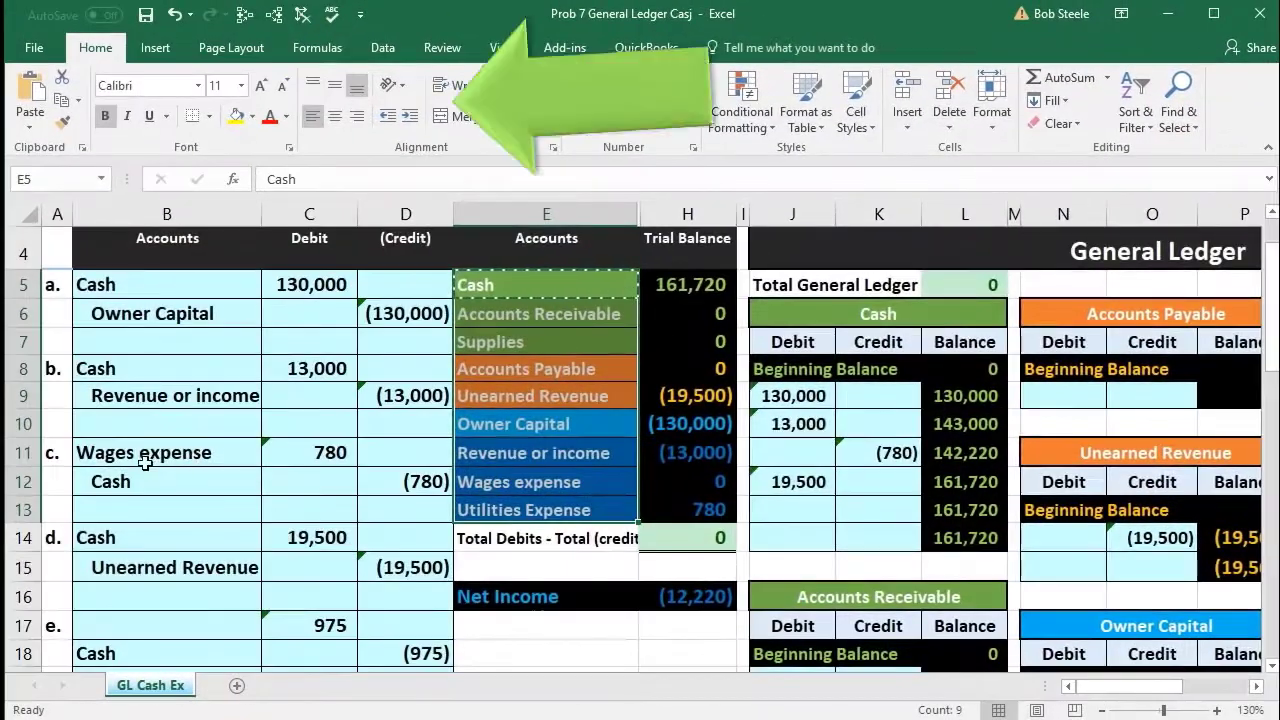
# Highlight the wages journal entry of activity c in B11:D12 with yellow fill.
pyautogui.moveTo(145, 460); pyautogui.dragTo(383, 474)
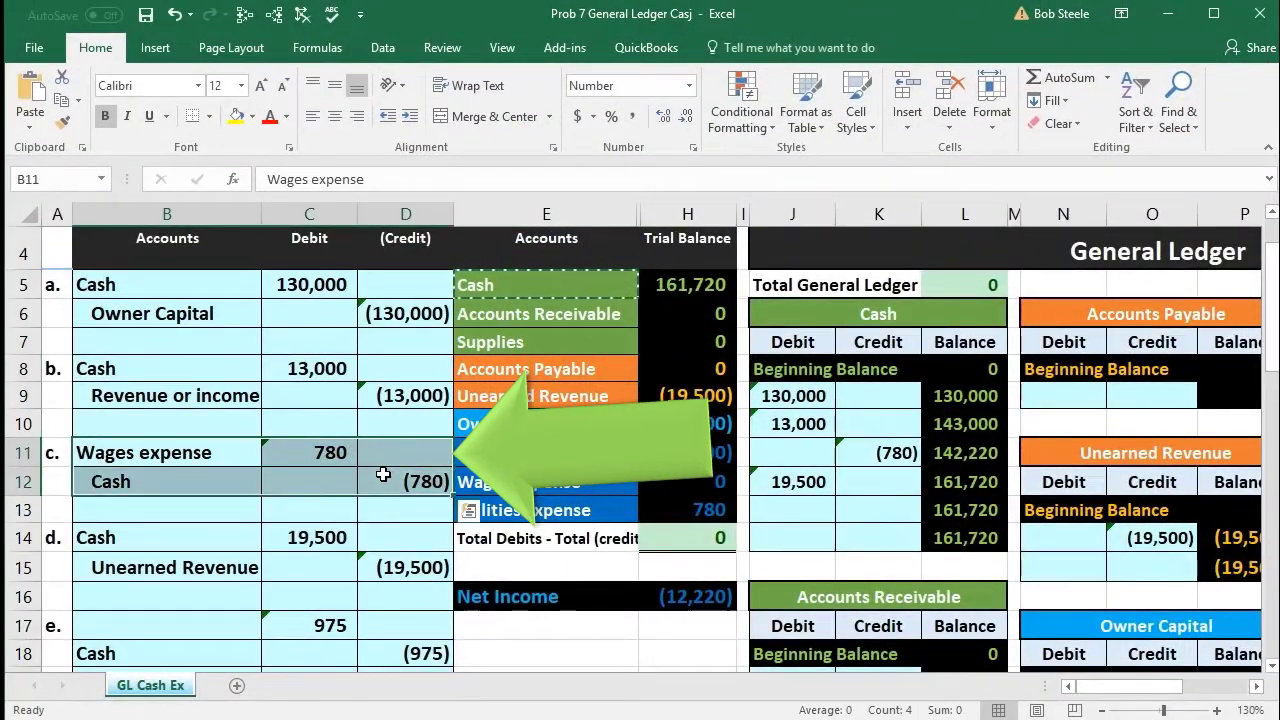
pyautogui.rightClick(383, 474)
pyautogui.click(466, 529)
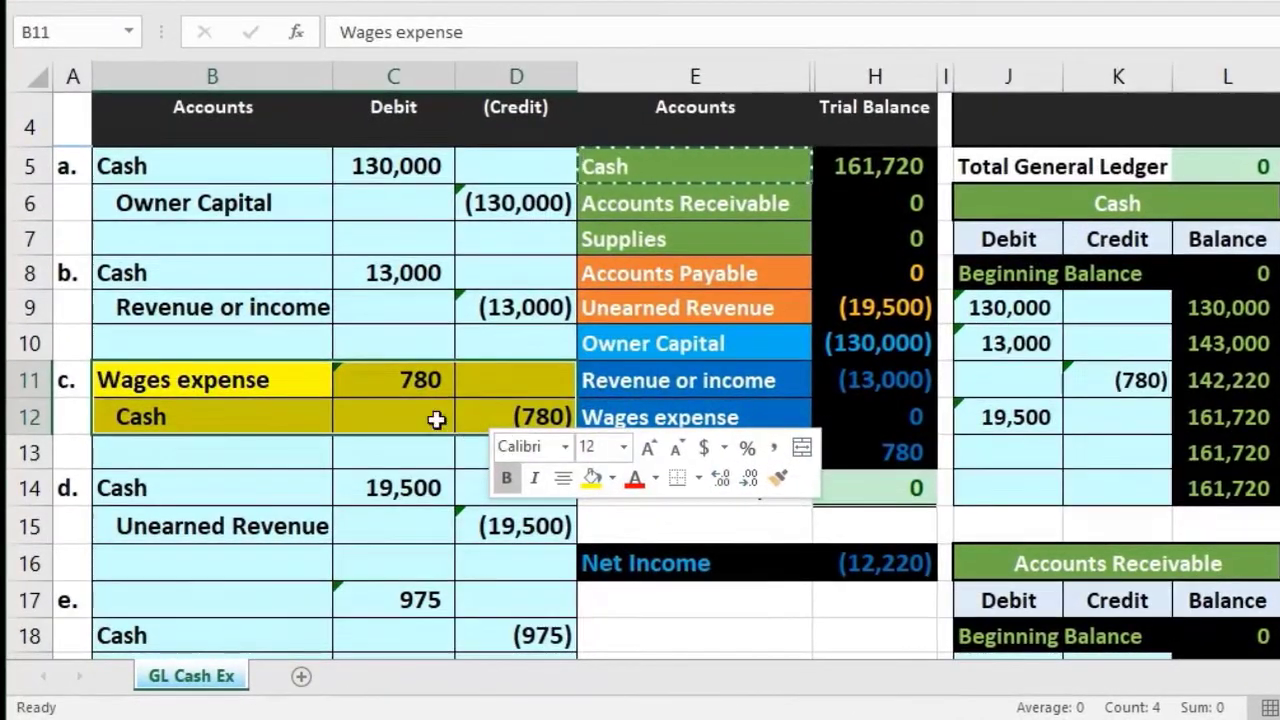
pyautogui.click(436, 420)
# Compare the activity c debit in C11 with the Utilities Expense and Wages expense balances in H13 and H12.
pyautogui.click(381, 379)
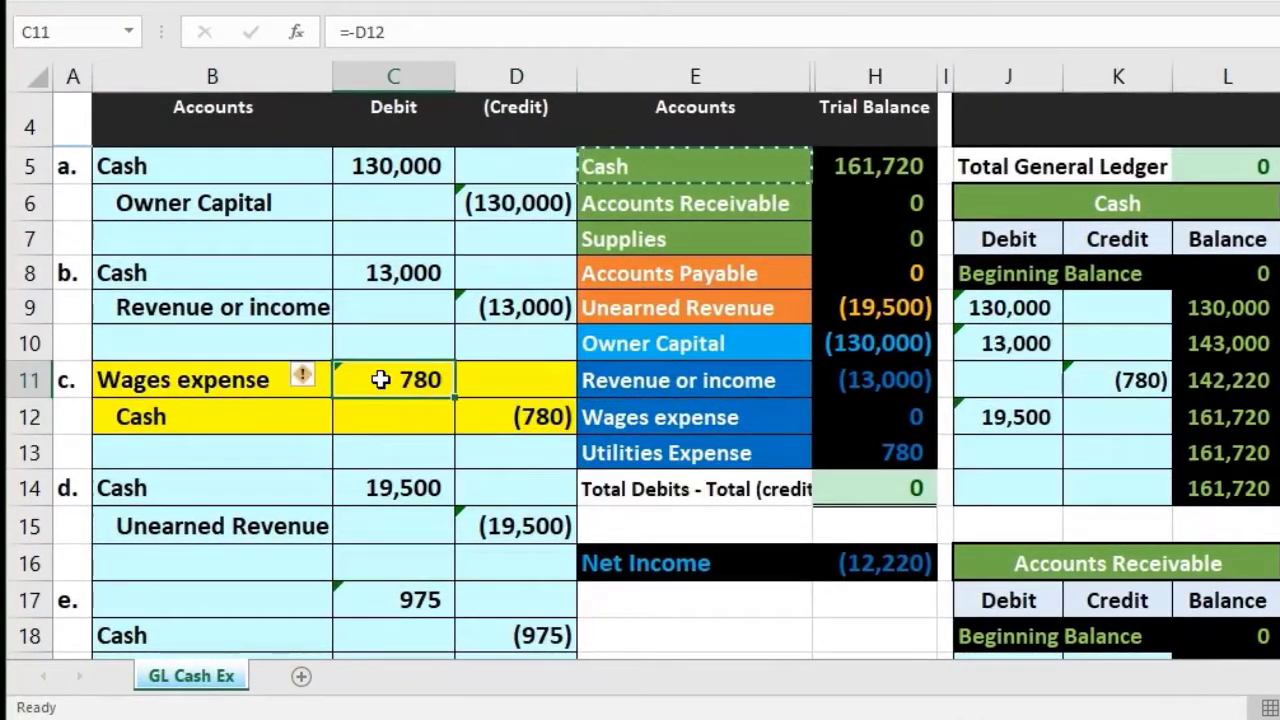
pyautogui.click(876, 452)
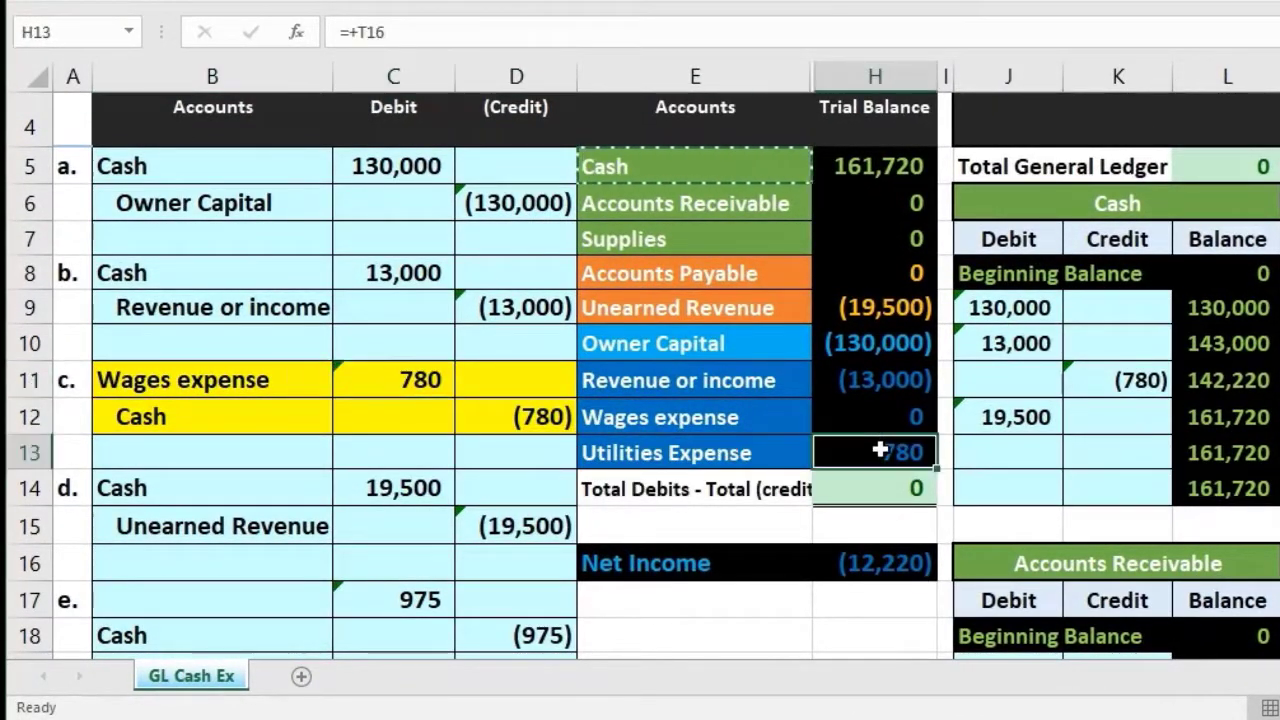
pyautogui.click(876, 415)
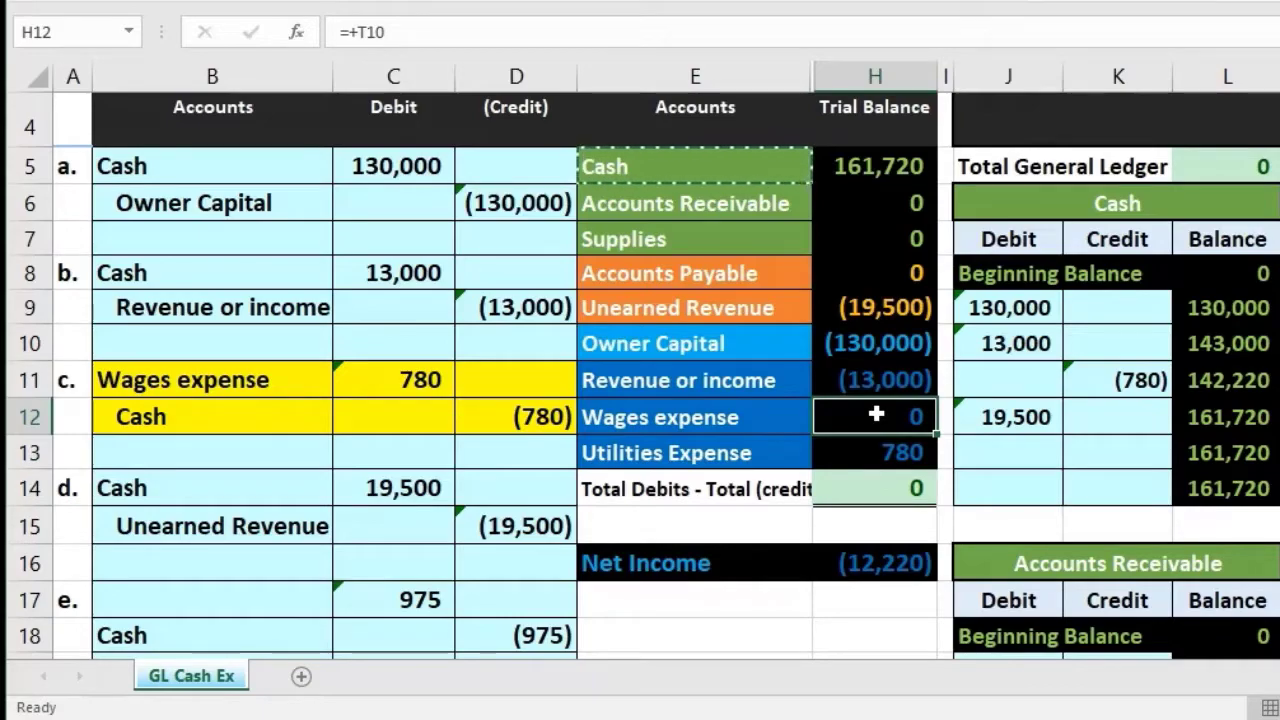
# Delete the misposted activity c debit from the Utilities Expense ledger in R15.
pyautogui.press('Right')
pyautogui.press('Right')
pyautogui.press('Right')
pyautogui.press('Right')
pyautogui.press('Right')
pyautogui.press('Right')
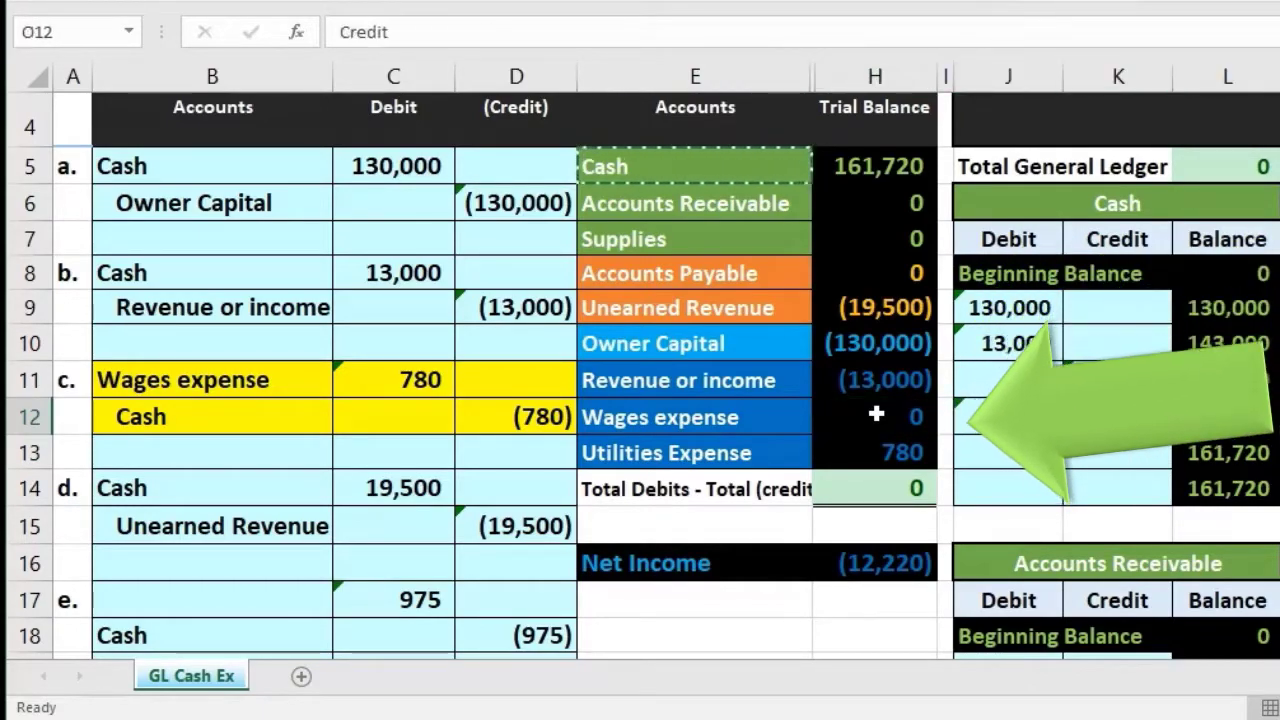
pyautogui.press('Right')
pyautogui.press('Right')
pyautogui.press('Right')
pyautogui.press('Right')
pyautogui.press('Right')
pyautogui.press('Right')
pyautogui.press('Right')
pyautogui.press('Right')
pyautogui.press('Right')
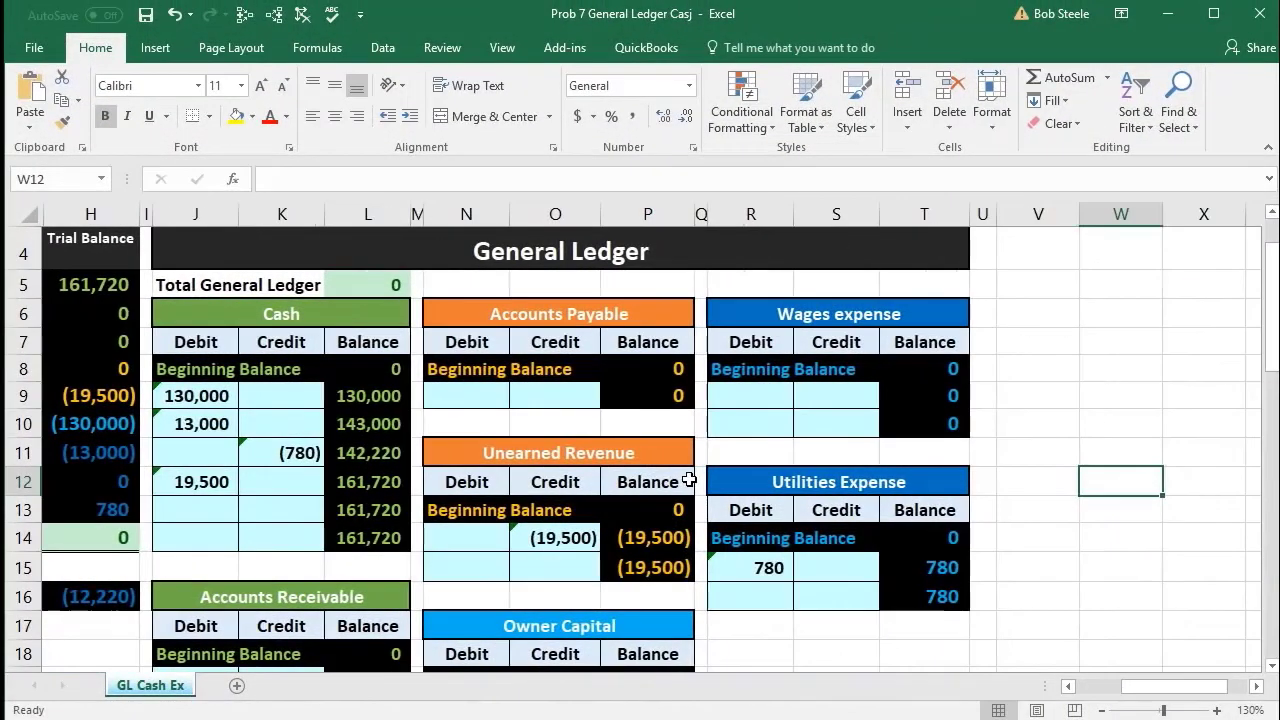
pyautogui.press('Left')
pyautogui.press('Left')
pyautogui.press('Left')
pyautogui.press('Left')
pyautogui.press('Left')
pyautogui.press('Down')
pyautogui.press('Down')
pyautogui.press('Down')
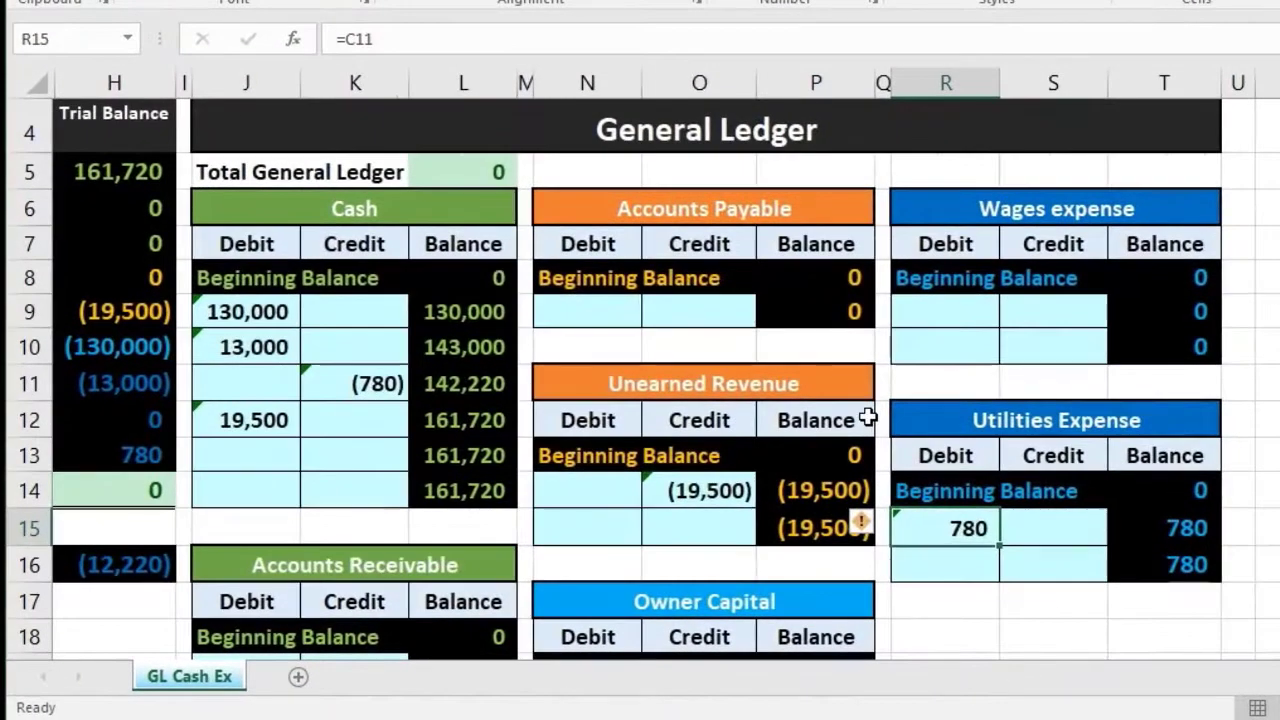
pyautogui.press('Delete')
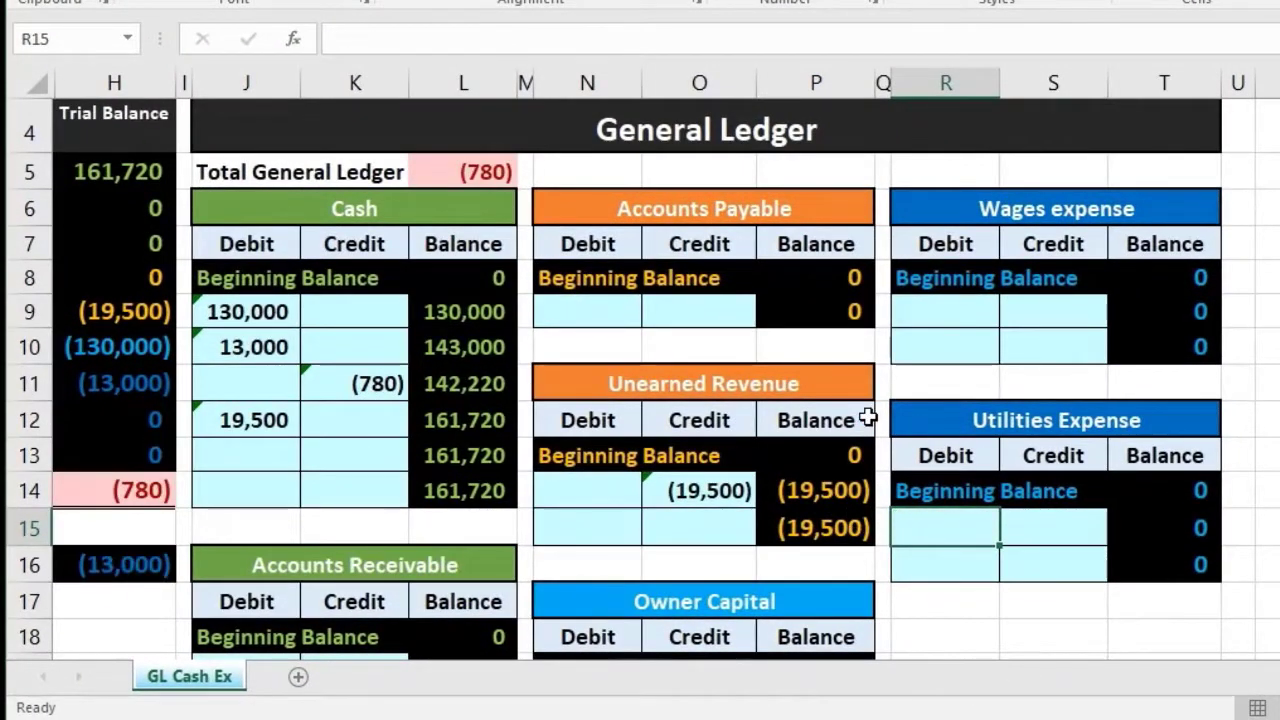
# Post the activity c debit to the Wages expense ledger in R9 with =C11 and check the Wages expense balance in H12.
pyautogui.press('Up')
pyautogui.press('Up')
pyautogui.press('Up')
pyautogui.press('Up')
pyautogui.press('Up')
pyautogui.press('Up')
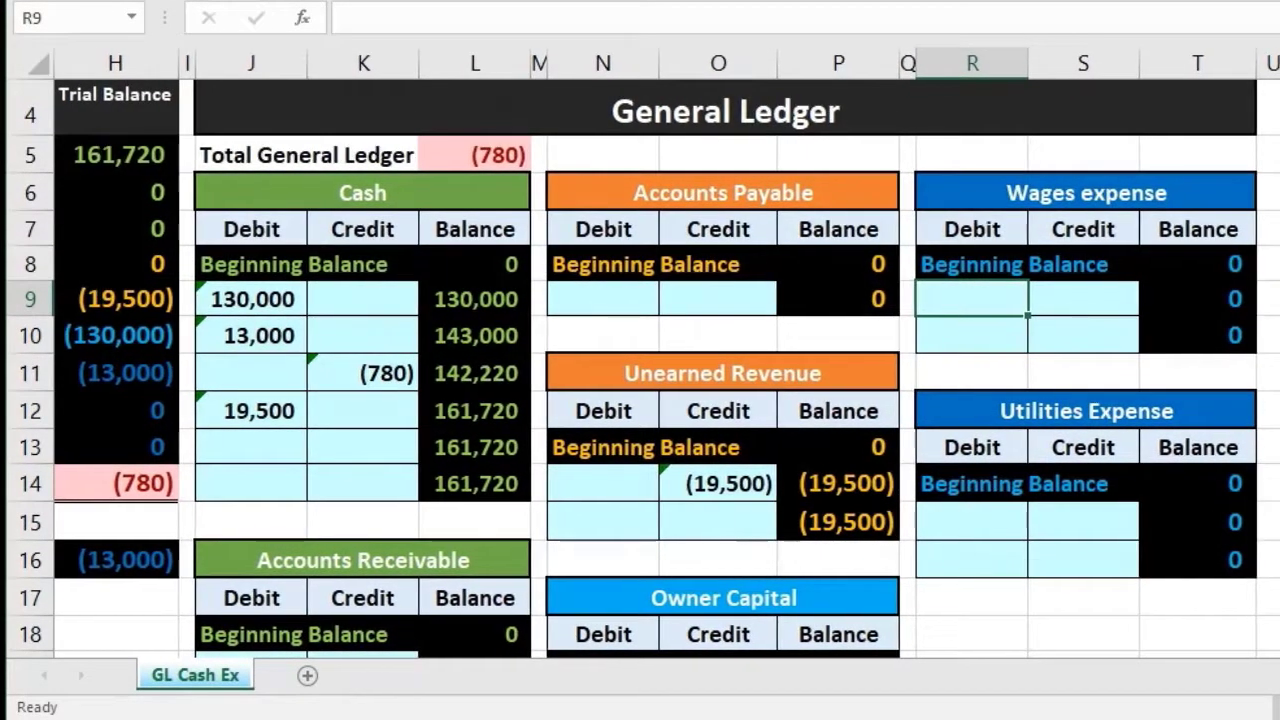
pyautogui.hscroll(-3, 640, 360)
pyautogui.hscroll(-1, 666, 354)
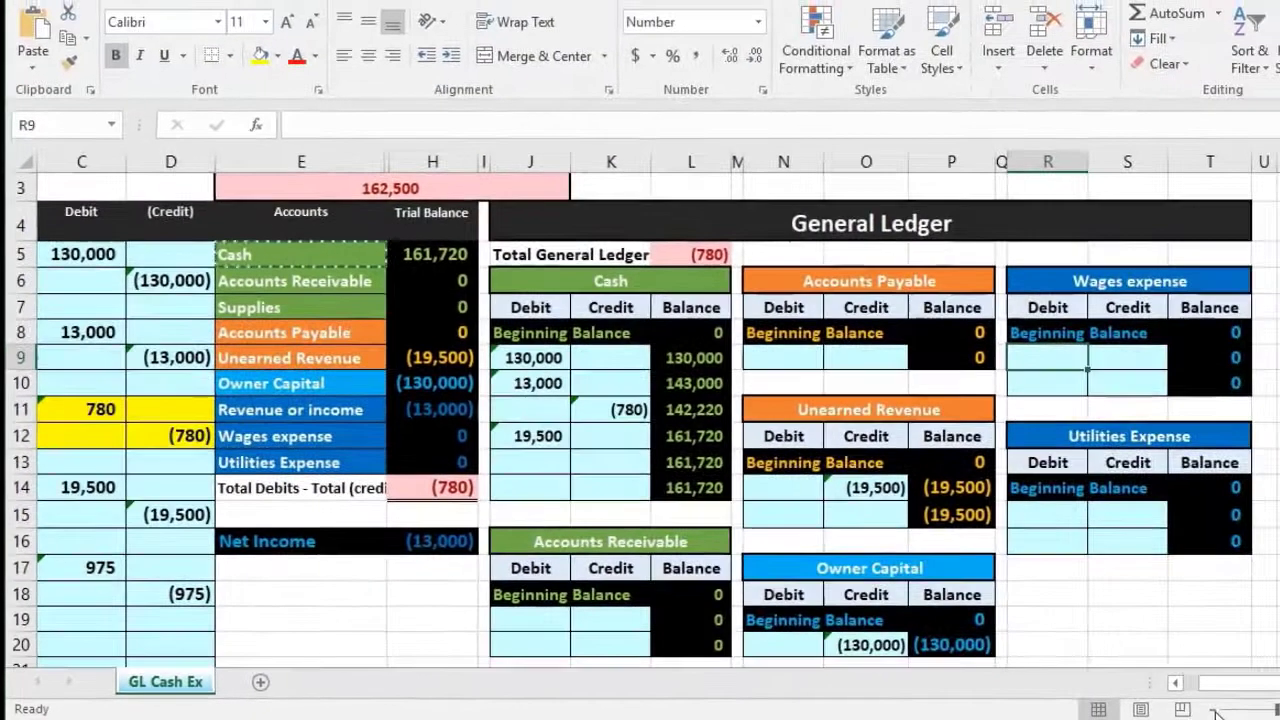
pyautogui.moveTo(1213, 684); pyautogui.dragTo(1192, 684)
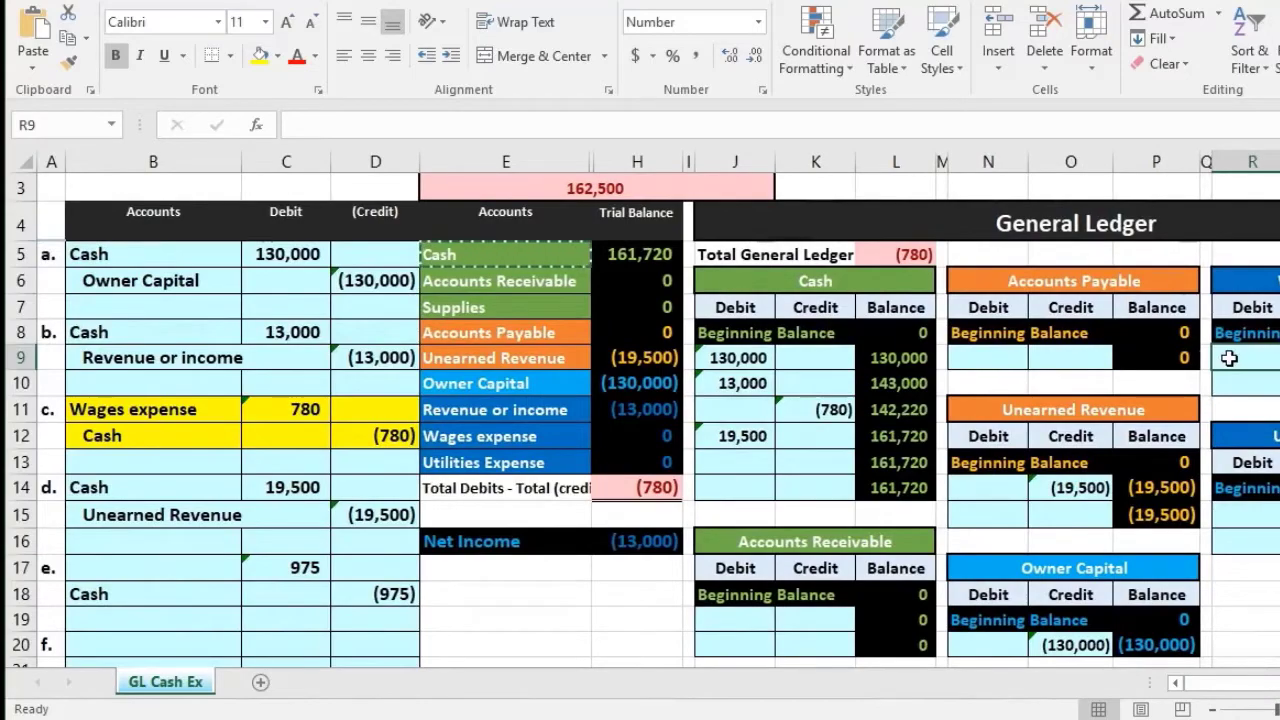
pyautogui.write('=')
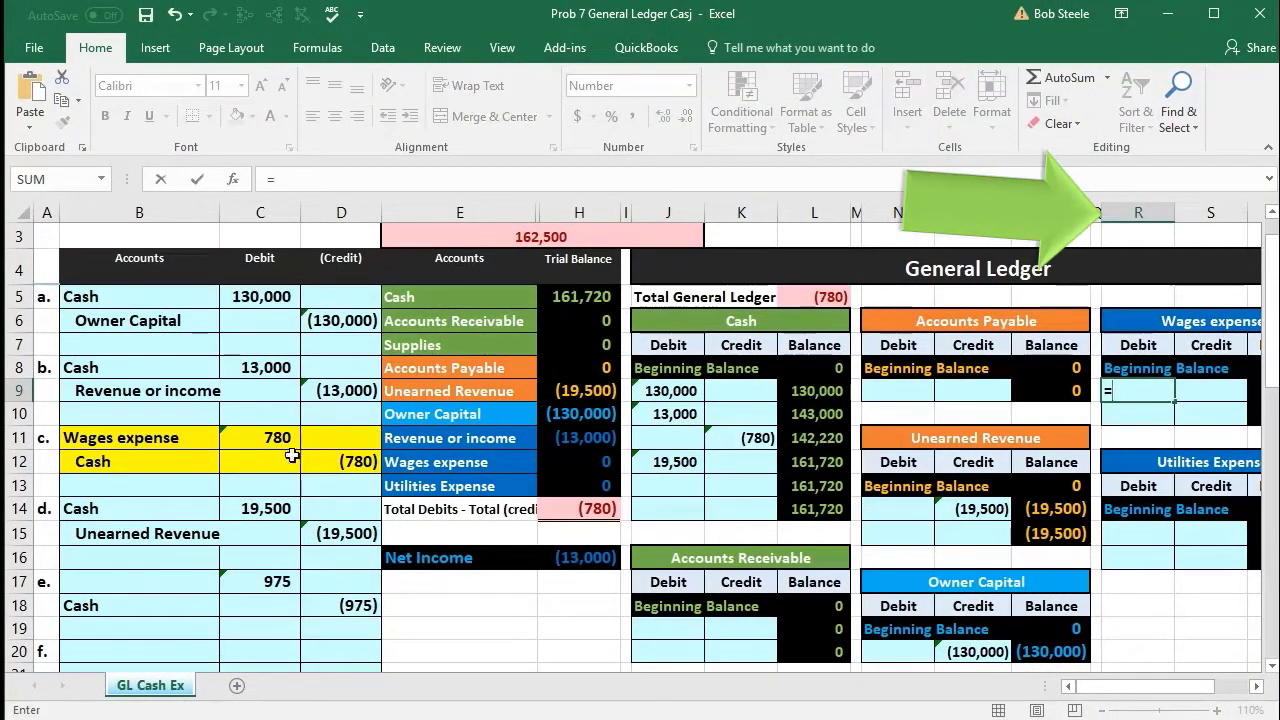
pyautogui.press('Return')
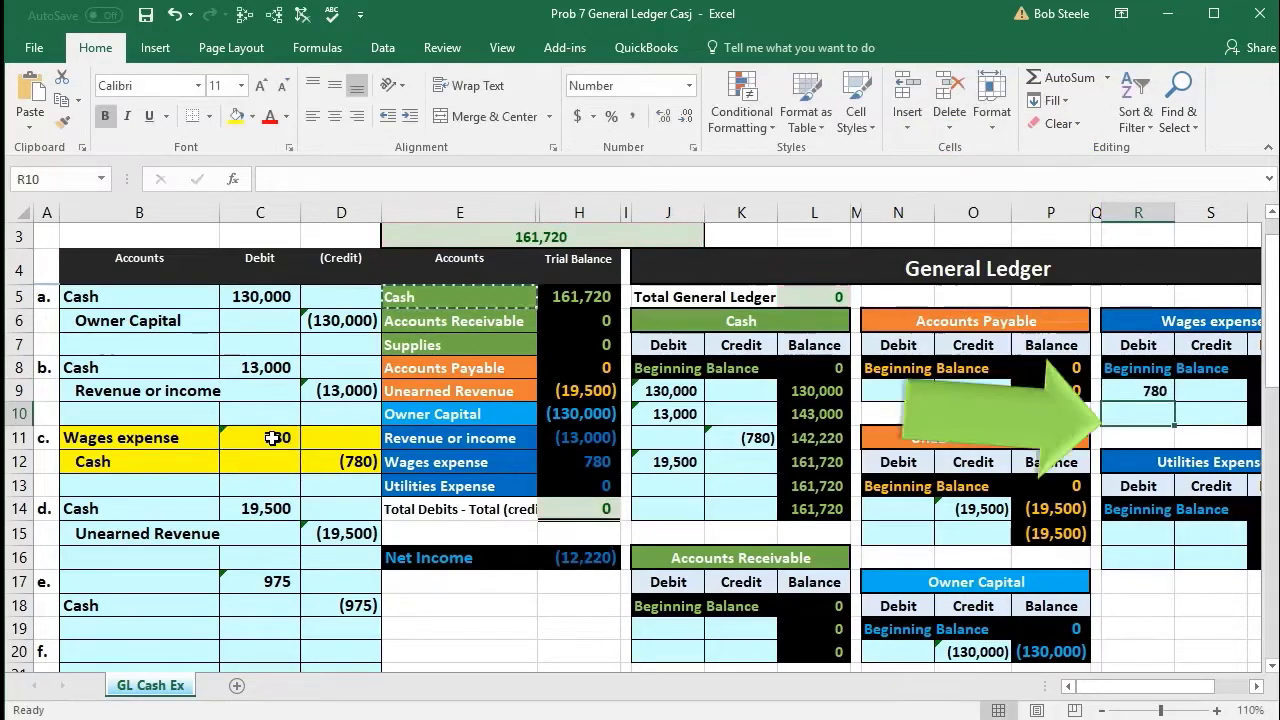
pyautogui.click(478, 461)
pyautogui.click(562, 461)
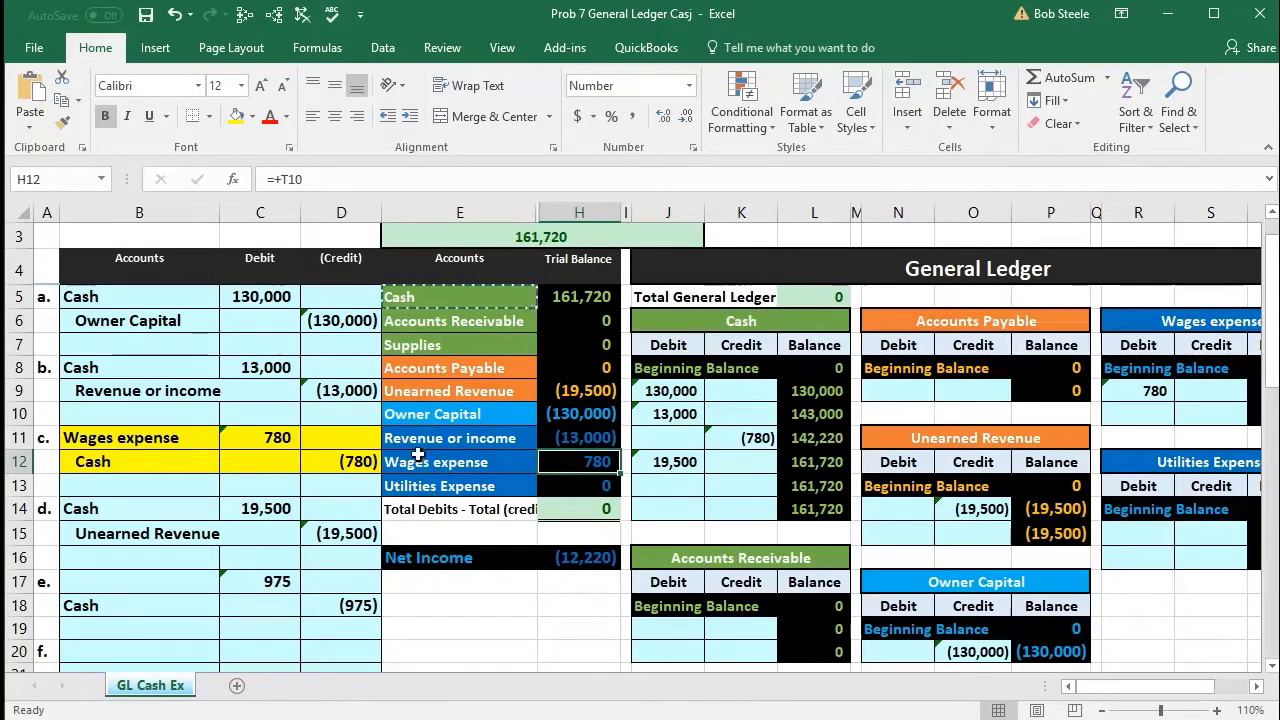
# Set the fill of the activity c entry in B11:D12 back to the light blue recent color.
pyautogui.click(1218, 711)
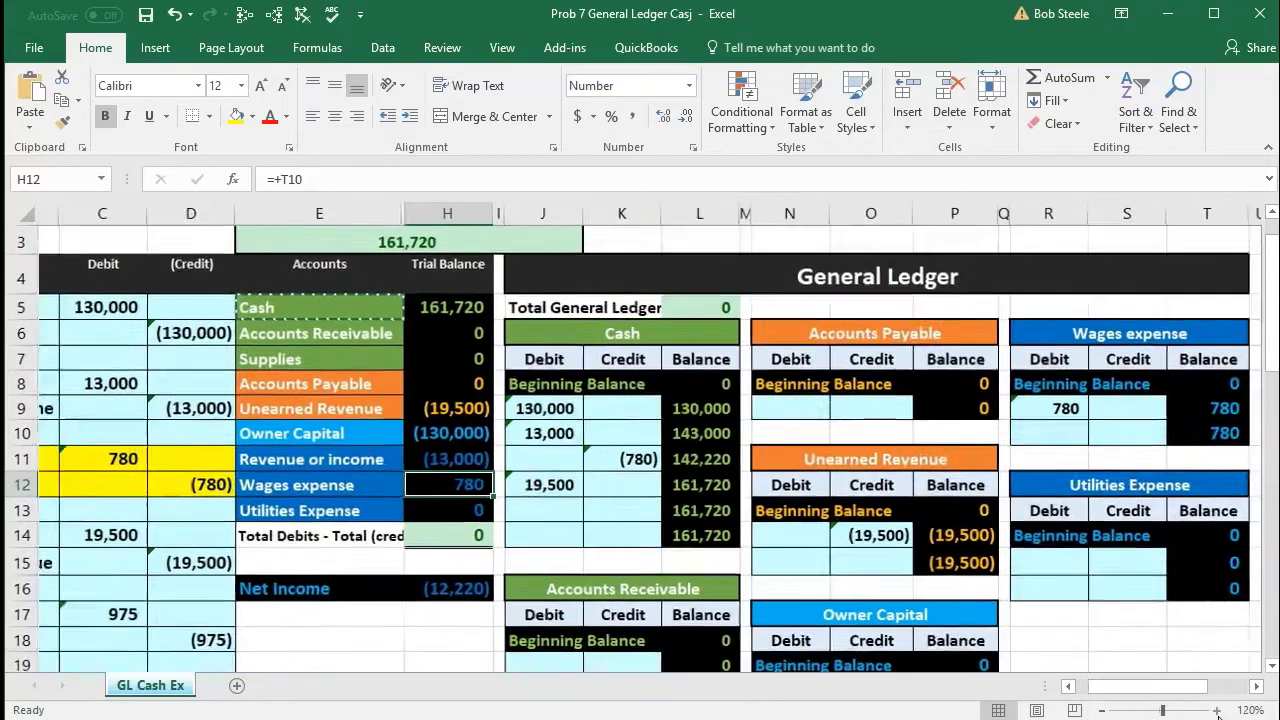
pyautogui.click(1218, 711)
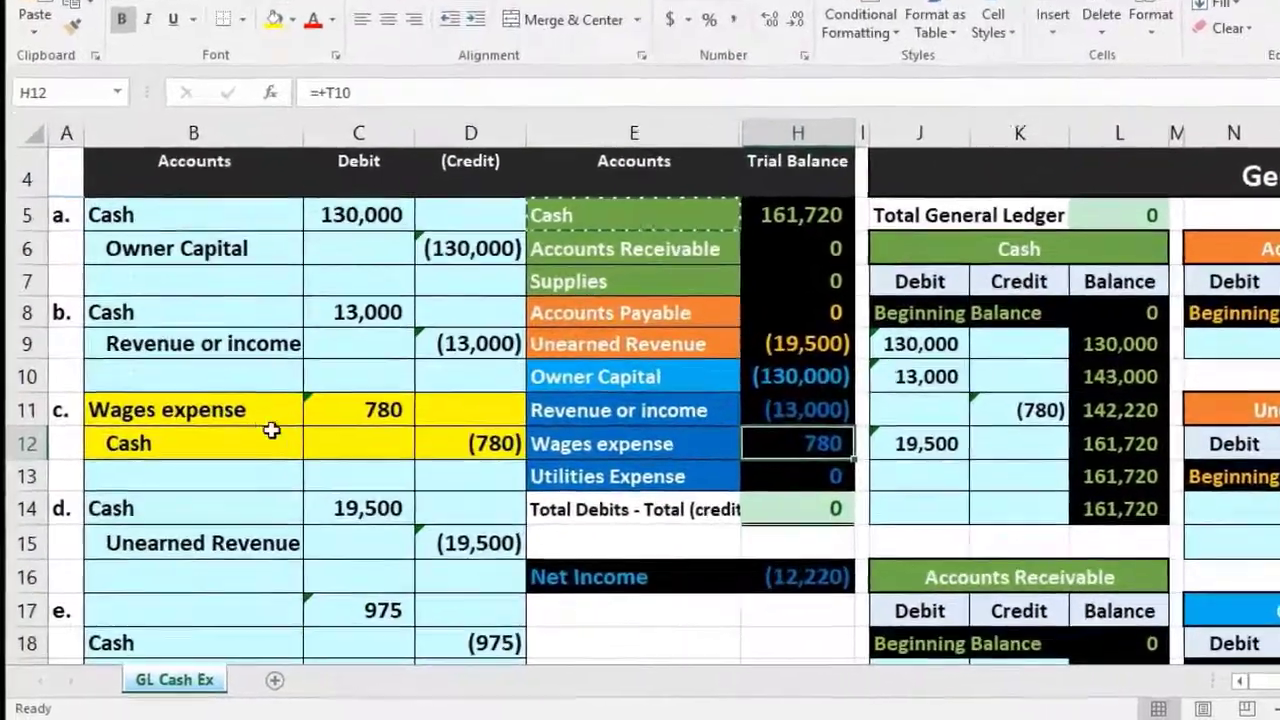
pyautogui.click(175, 452)
pyautogui.scroll(-2, 174, 400)
pyautogui.moveTo(182, 160); pyautogui.dragTo(463, 194)
pyautogui.rightClick(466, 199)
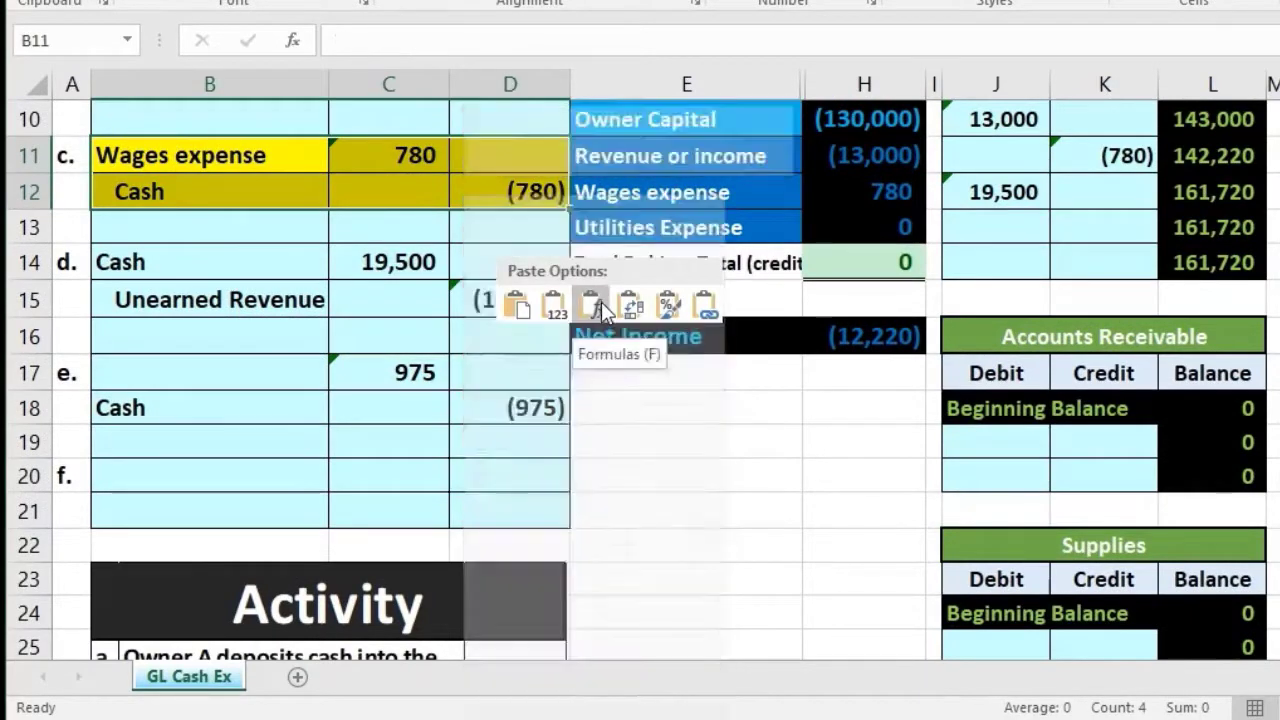
pyautogui.click(587, 156)
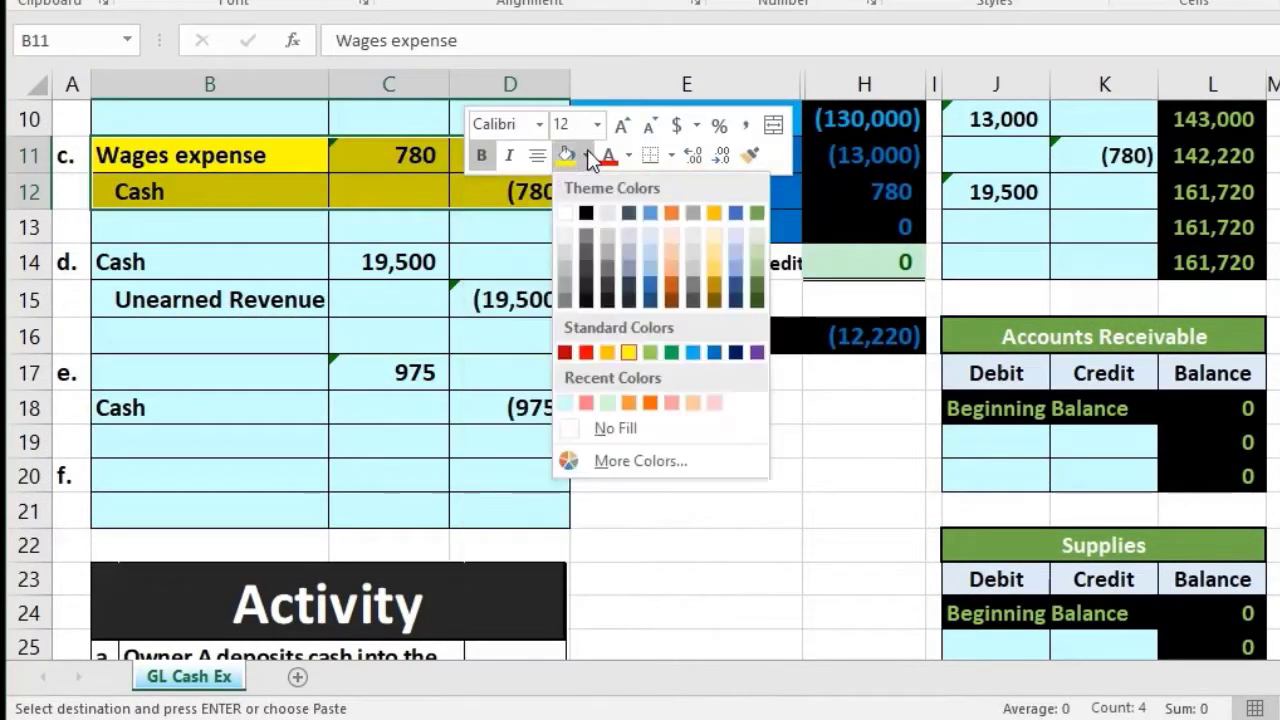
pyautogui.click(571, 404)
pyautogui.click(356, 435)
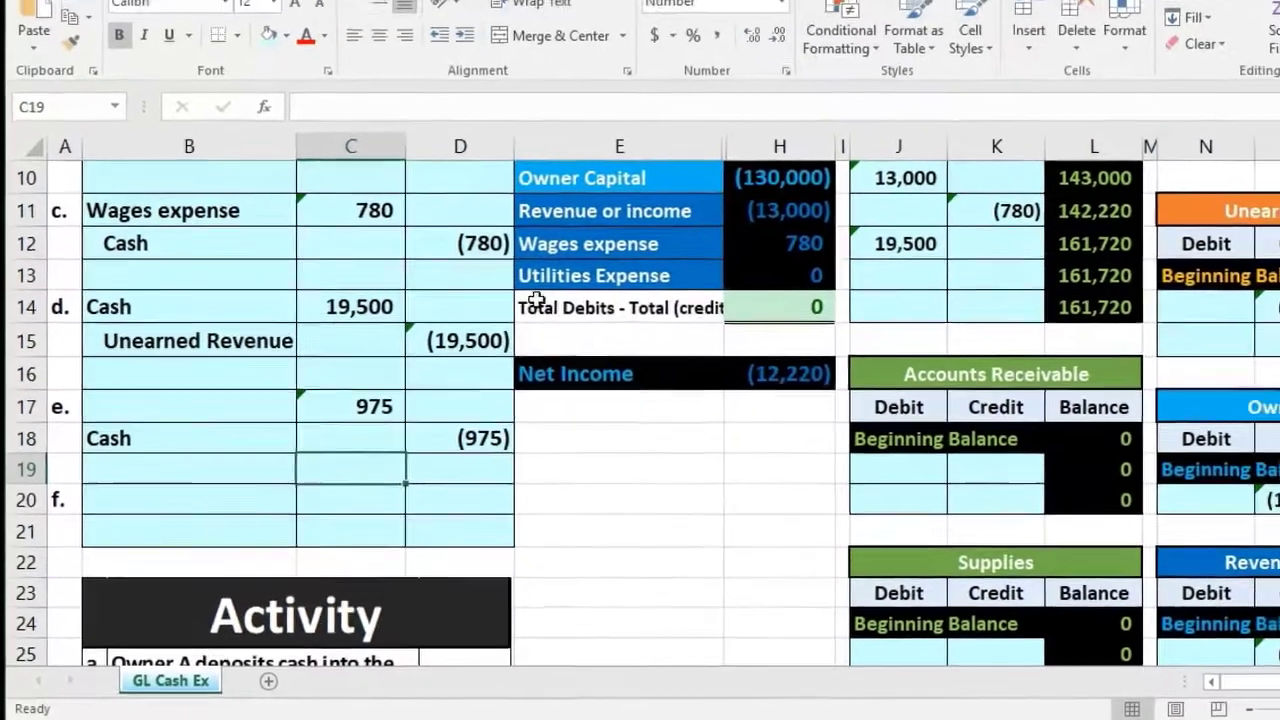
# Copy Utilities Expense from E13 and paste it as values into B17 as the debit account of activity e.
pyautogui.click(616, 227)
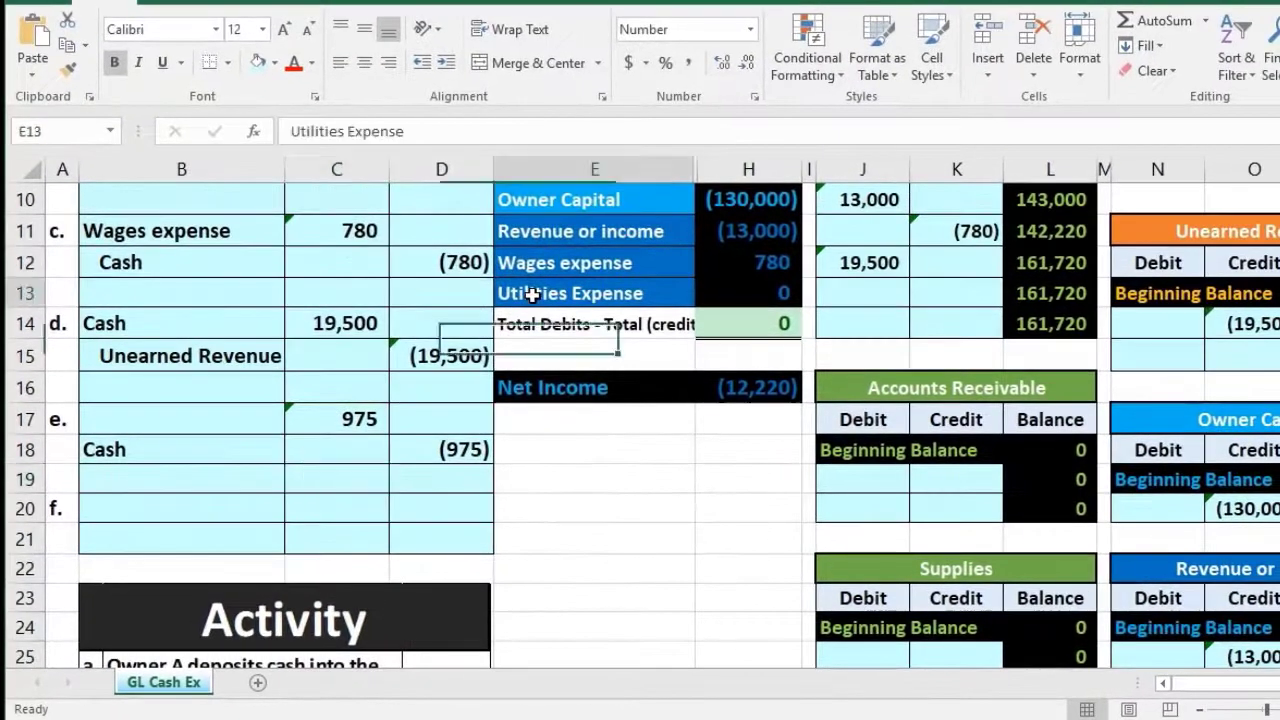
pyautogui.rightClick(533, 294)
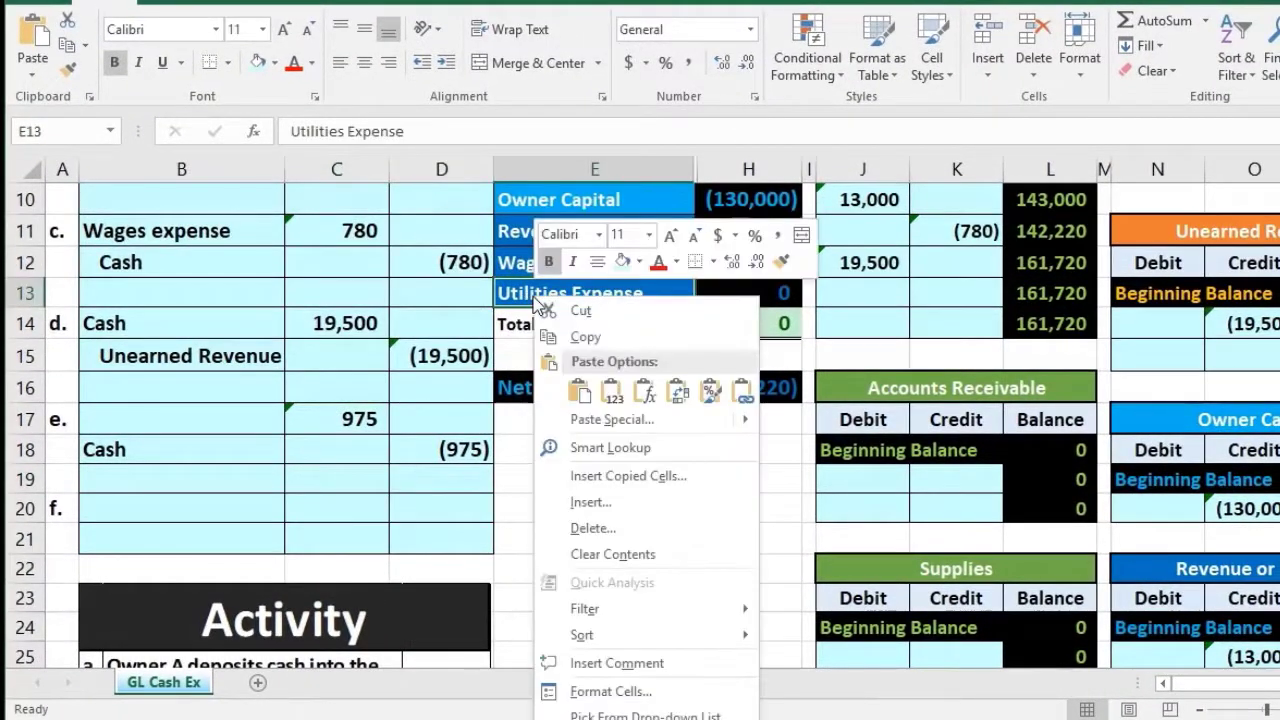
pyautogui.click(583, 337)
pyautogui.click(217, 413)
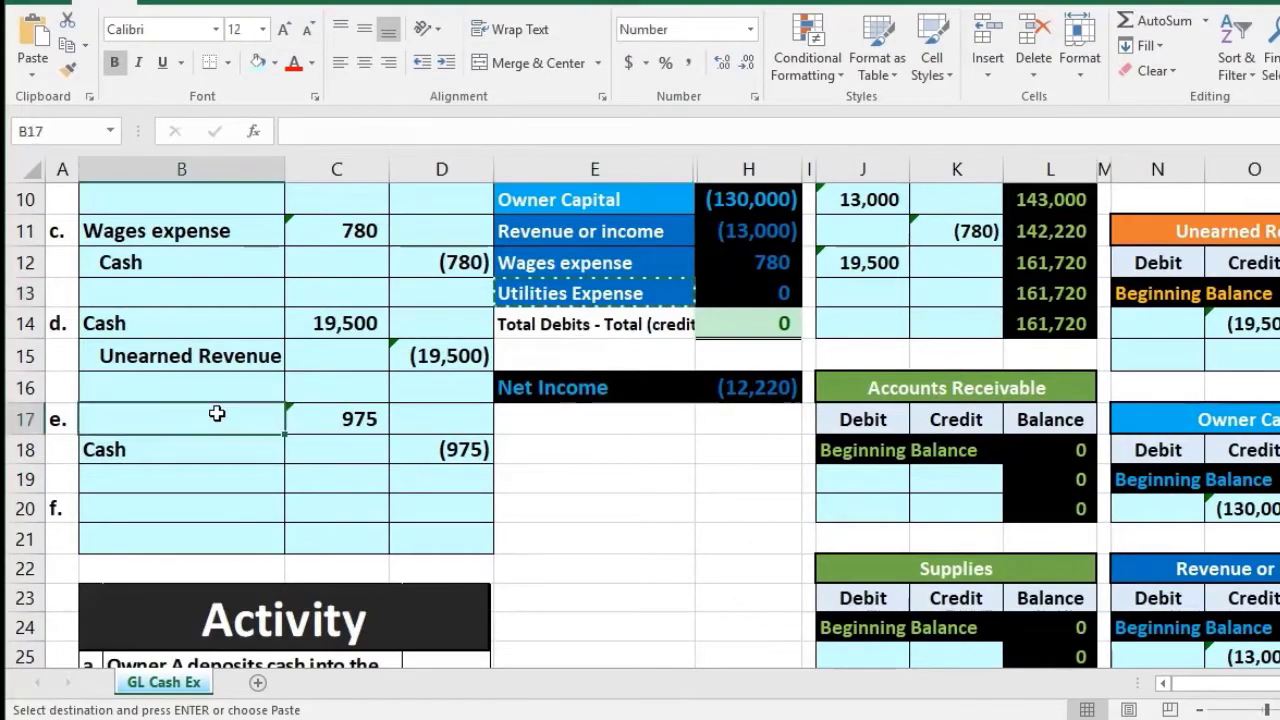
pyautogui.rightClick(217, 413)
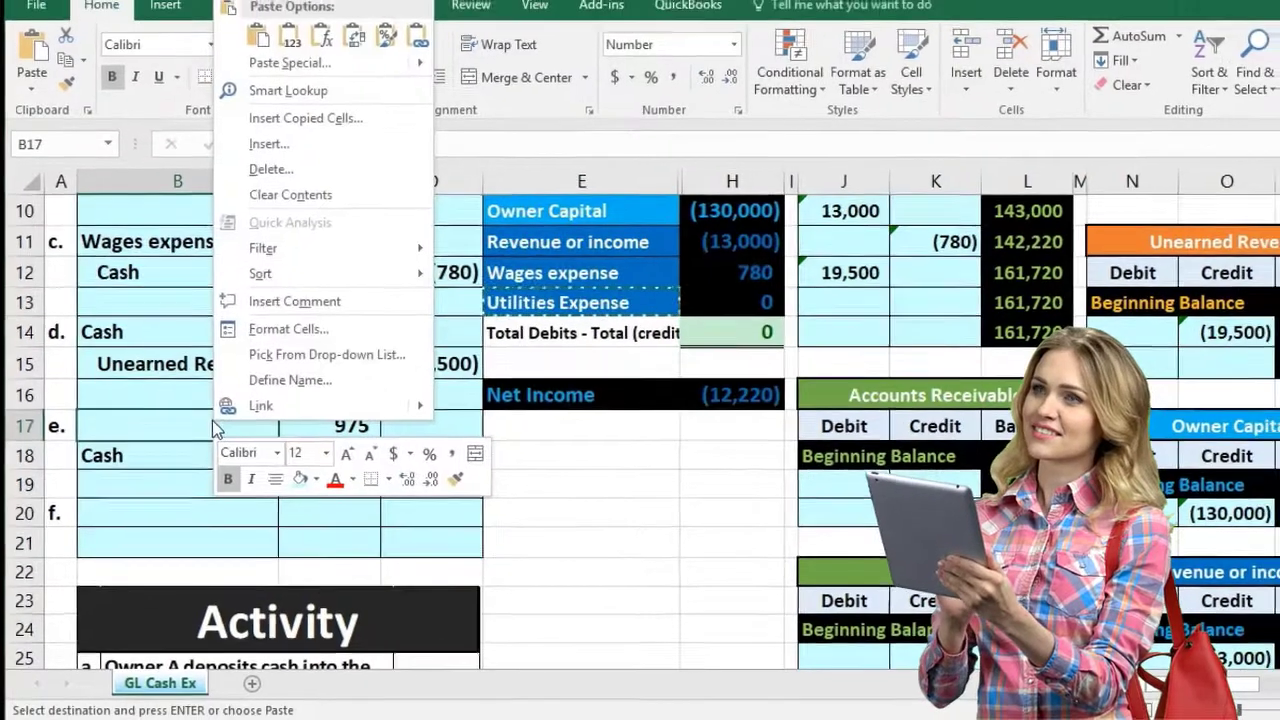
pyautogui.click(303, 30)
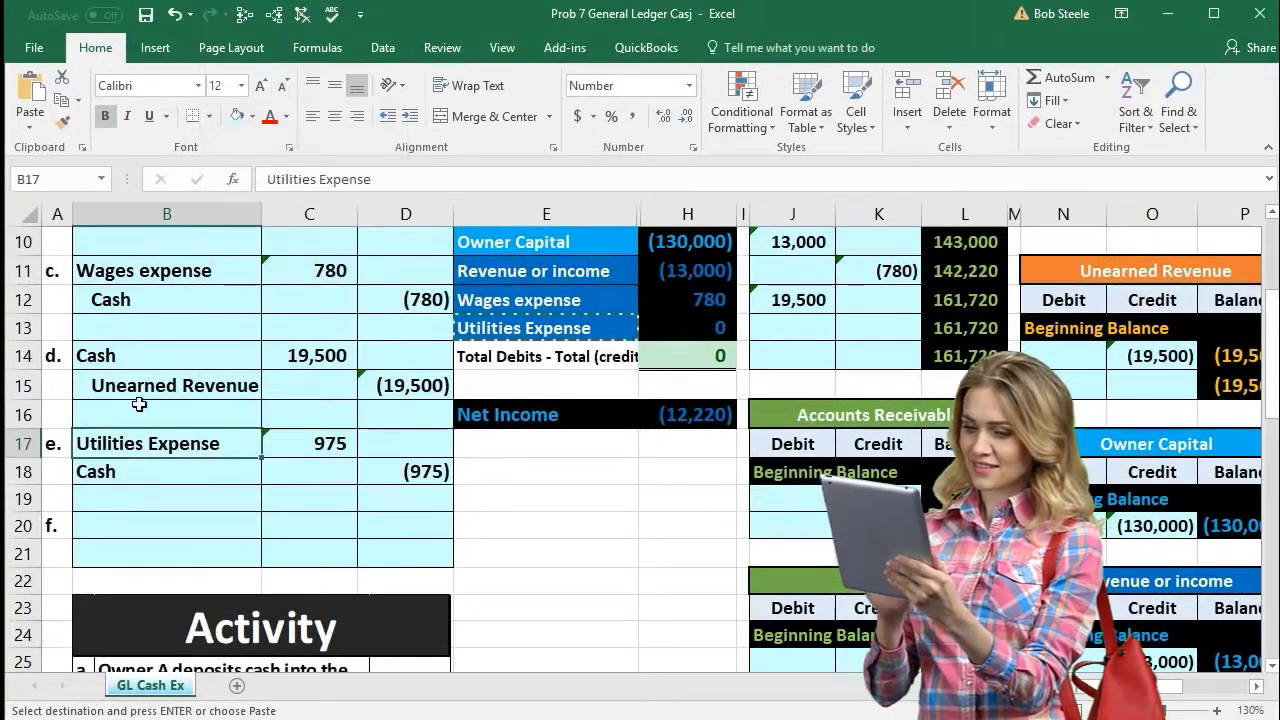
# Indent the Cash credit account of activity e in B18.
pyautogui.doubleClick(82, 471)
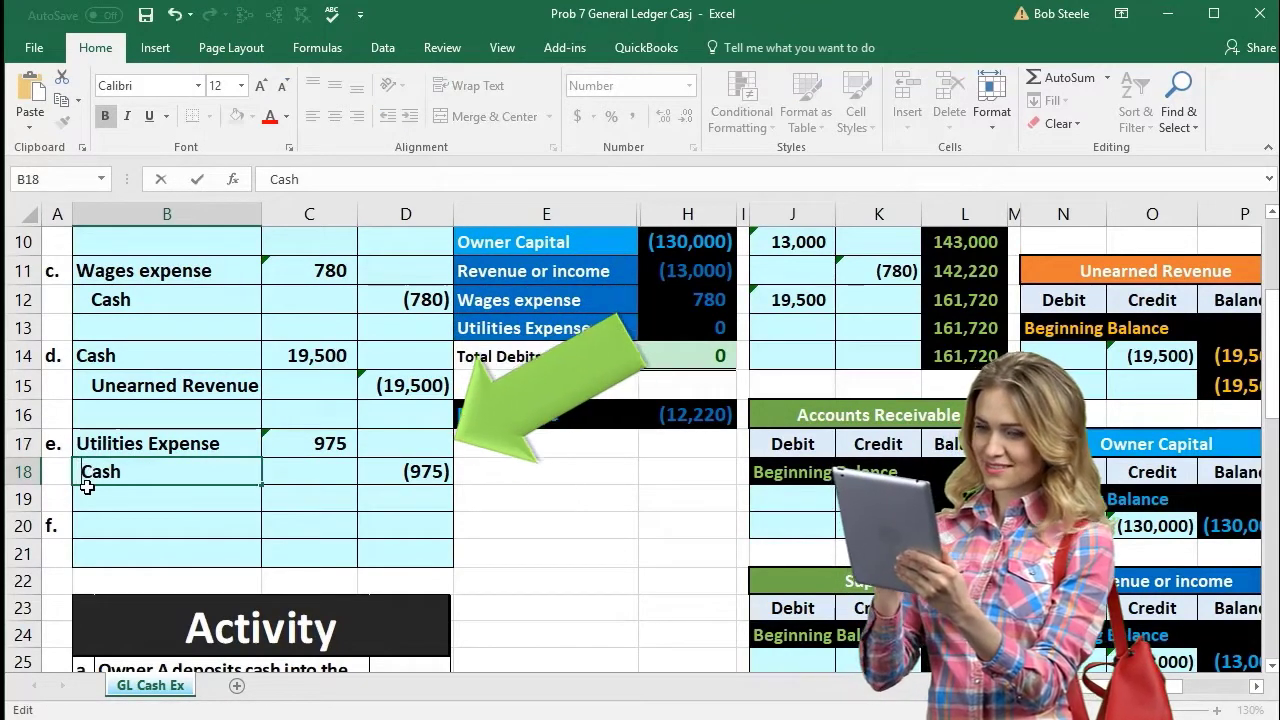
pyautogui.press('Return')
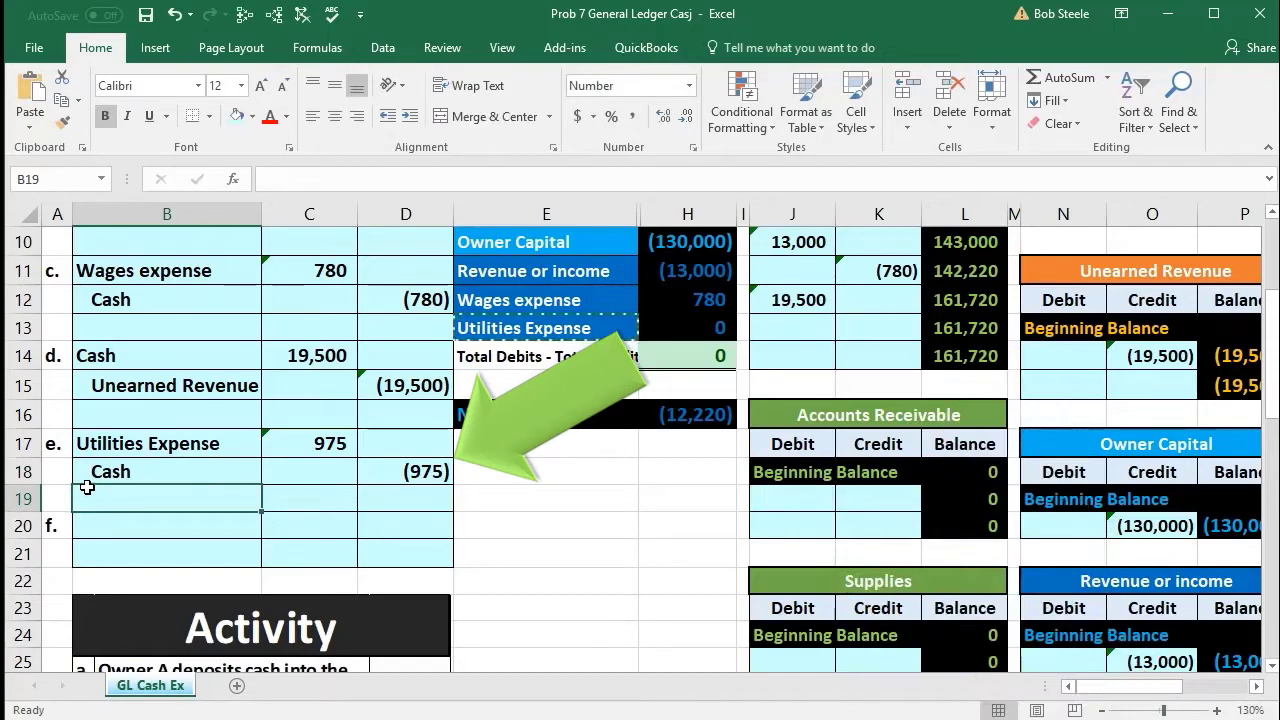
pyautogui.moveTo(171, 444); pyautogui.dragTo(318, 444)
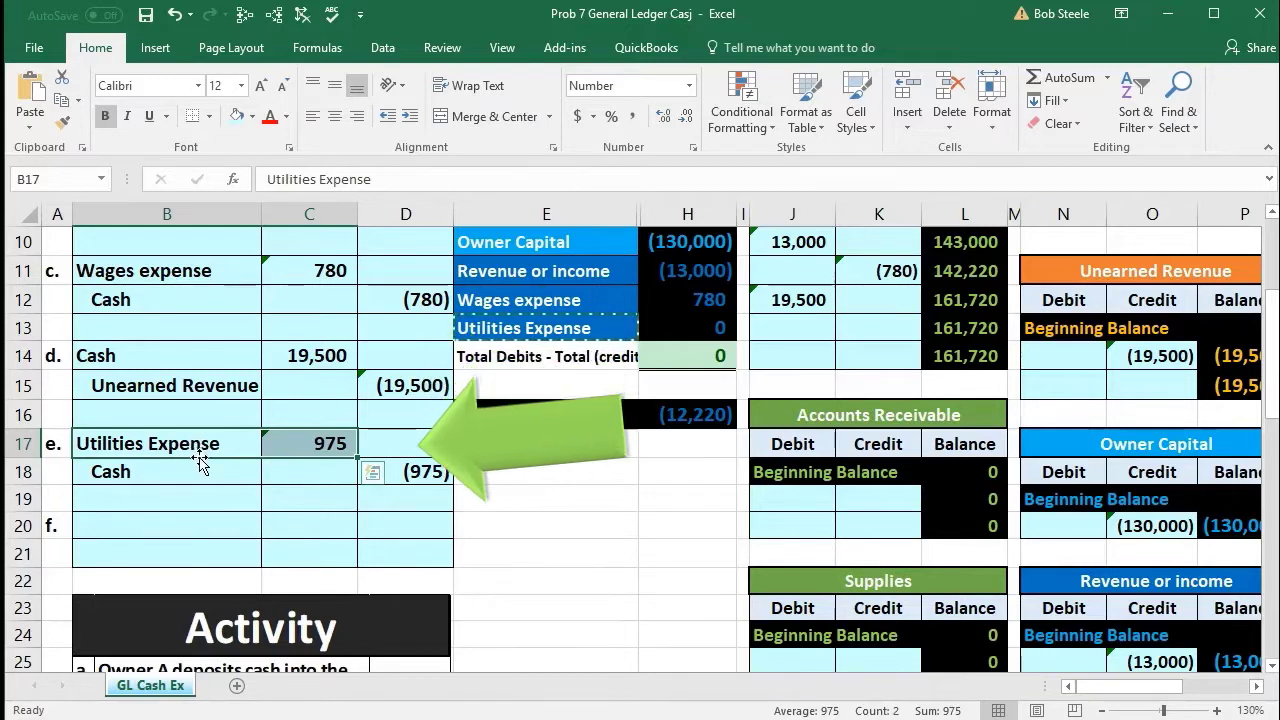
# Post the activity e debit to the Utilities Expense ledger in R15 with =C17.
pyautogui.scroll(3, 191, 501)
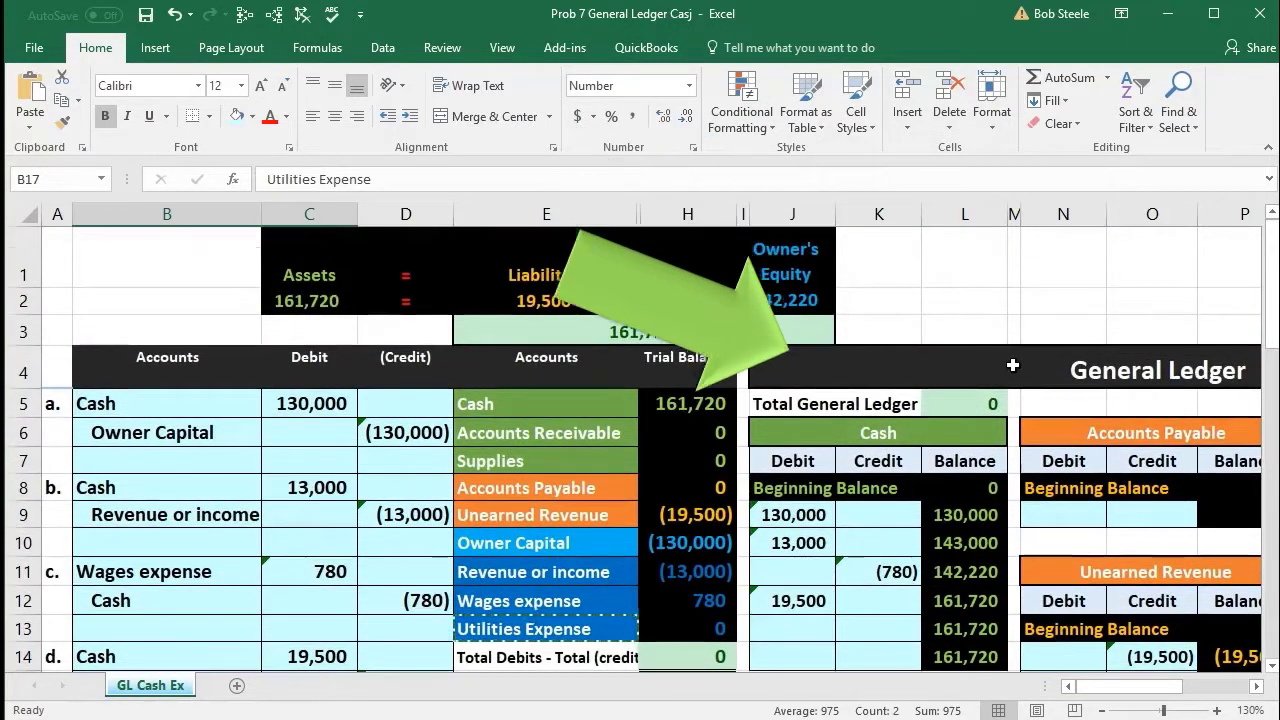
pyautogui.scroll(-1, 1012, 366)
pyautogui.moveTo(537, 290); pyautogui.dragTo(665, 480)
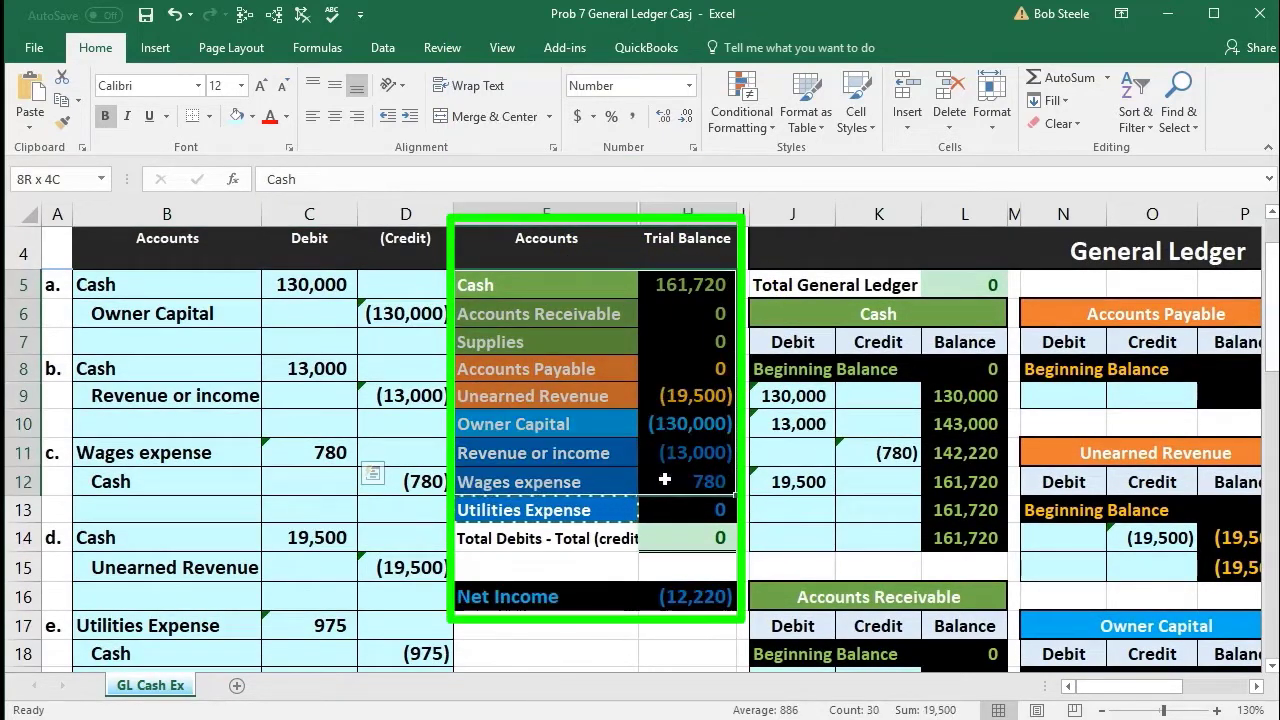
pyautogui.moveTo(564, 503); pyautogui.dragTo(654, 512)
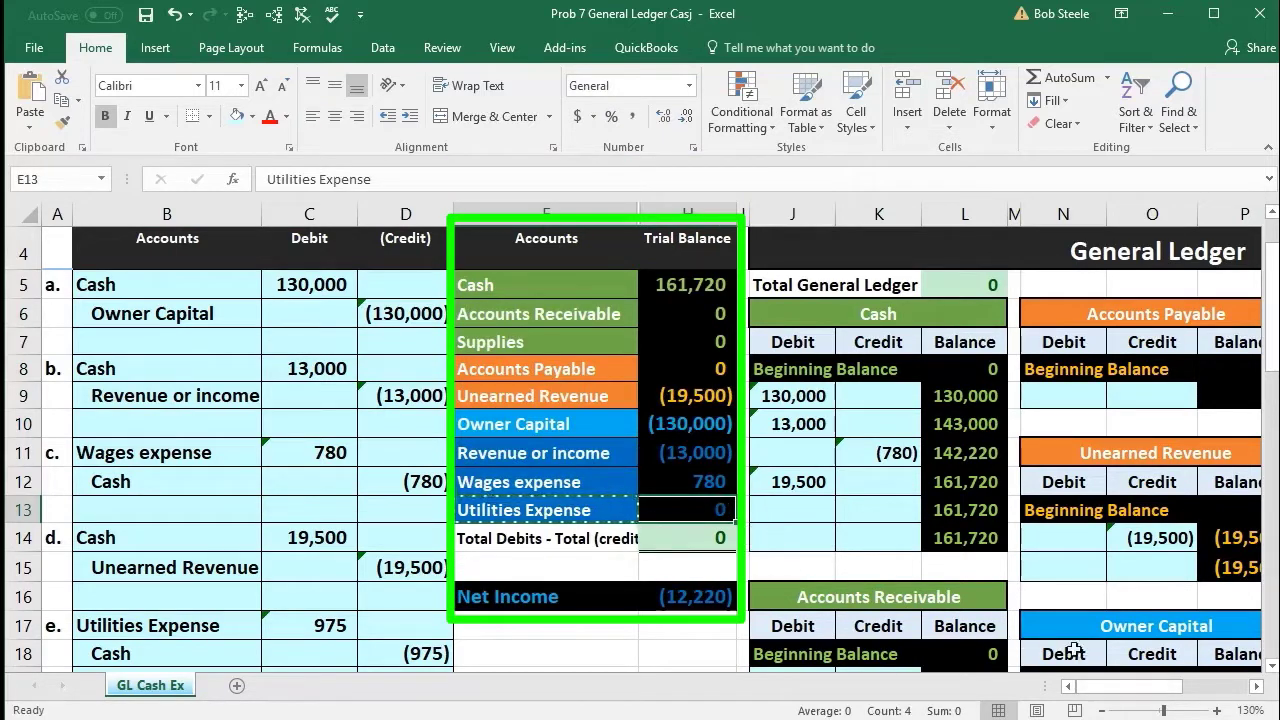
pyautogui.click(1103, 712)
pyautogui.click(1103, 712)
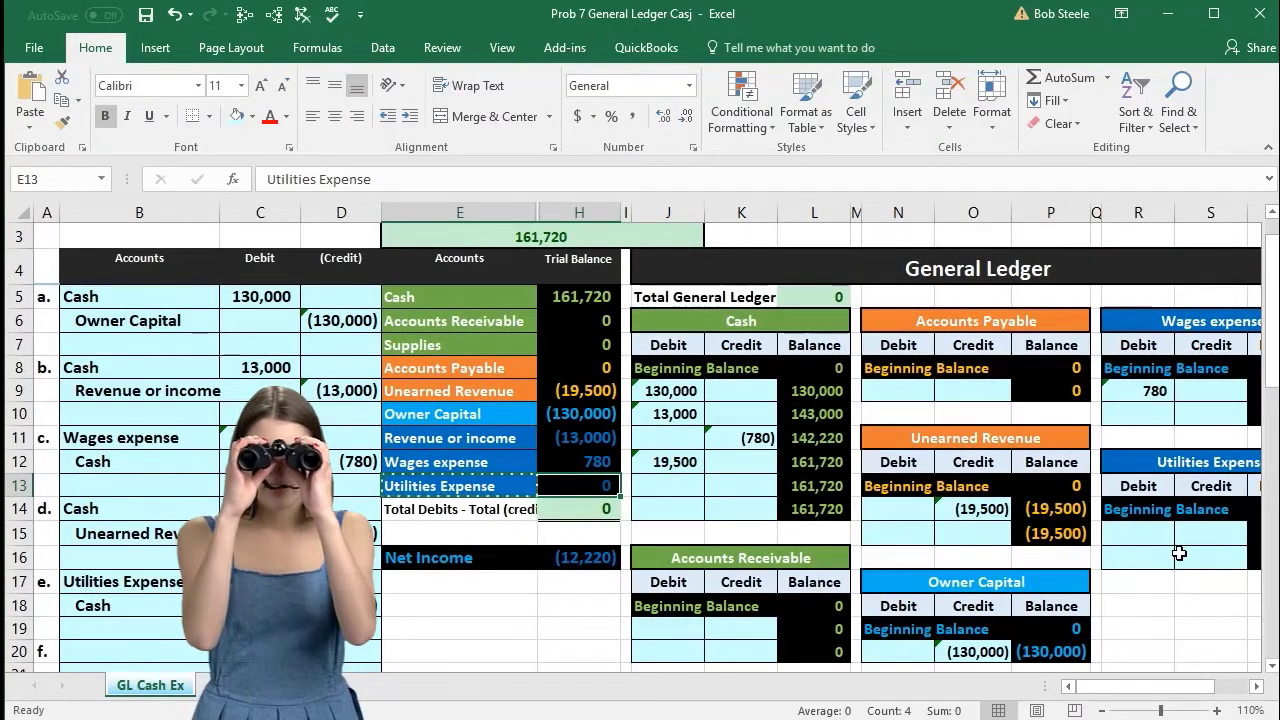
pyautogui.moveTo(130, 582); pyautogui.dragTo(246, 582)
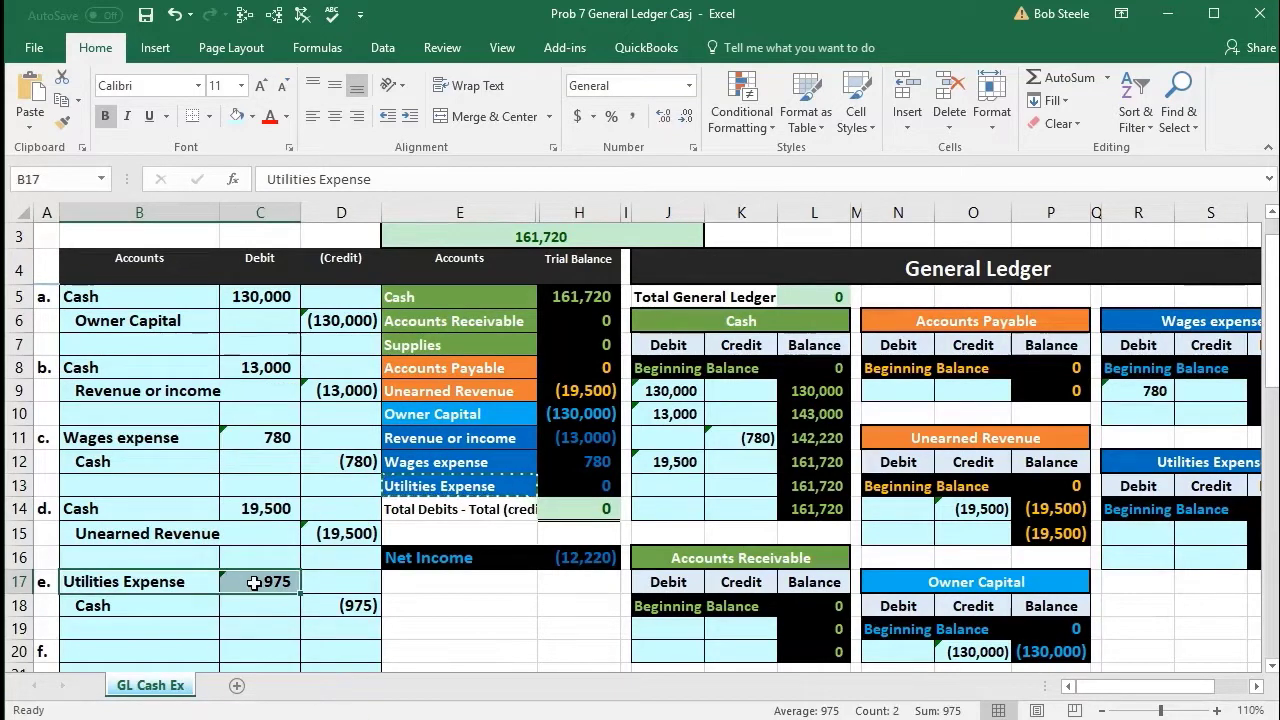
pyautogui.click(1143, 461)
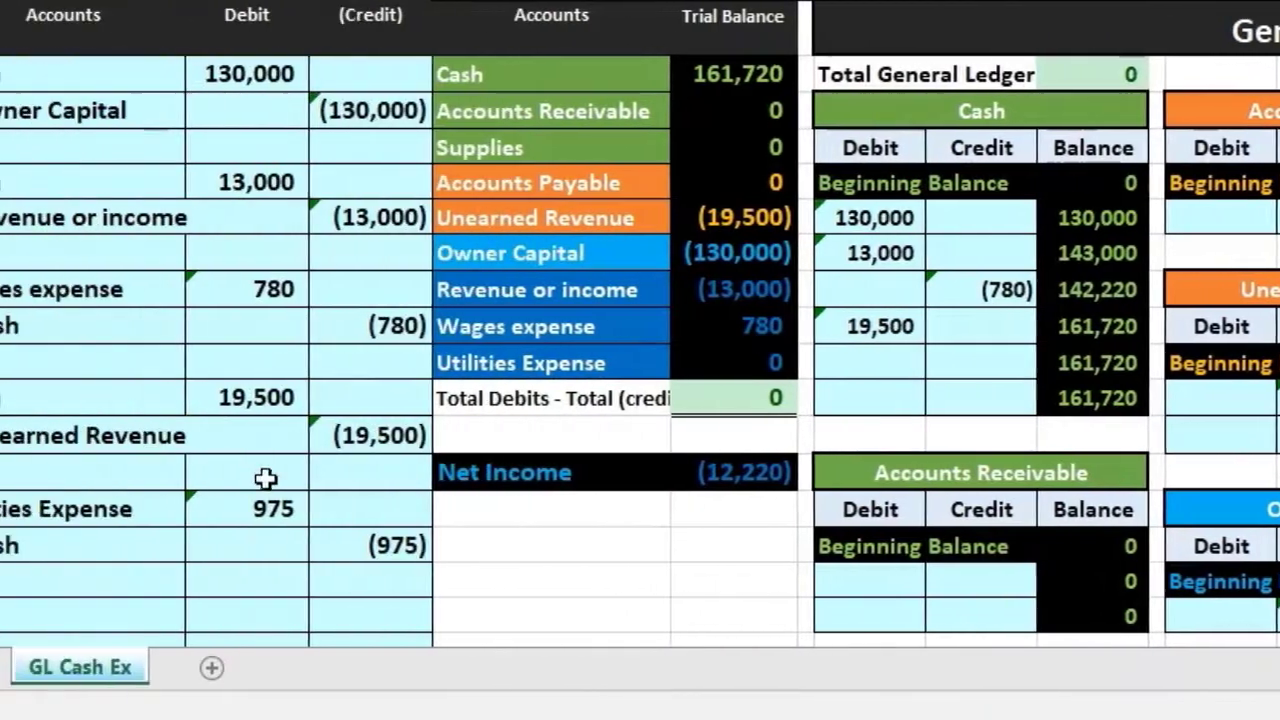
pyautogui.click(266, 480)
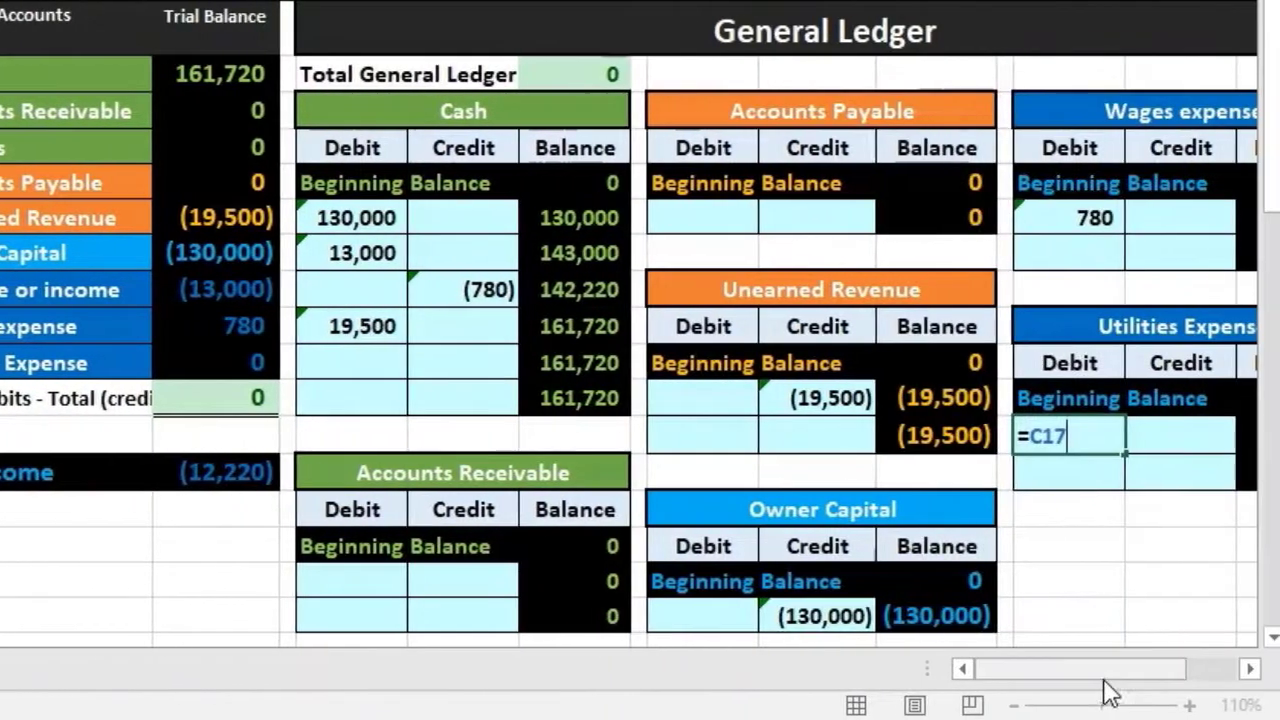
pyautogui.moveTo(1106, 688); pyautogui.dragTo(1116, 688)
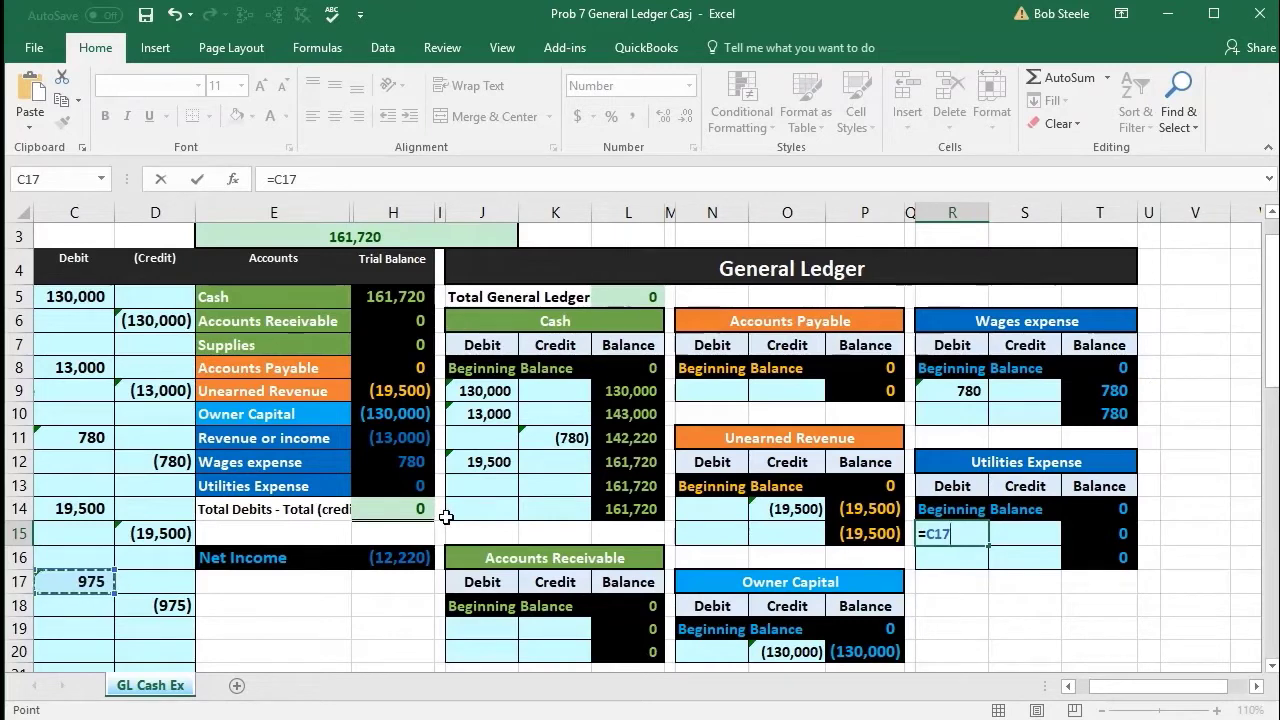
pyautogui.press('Return')
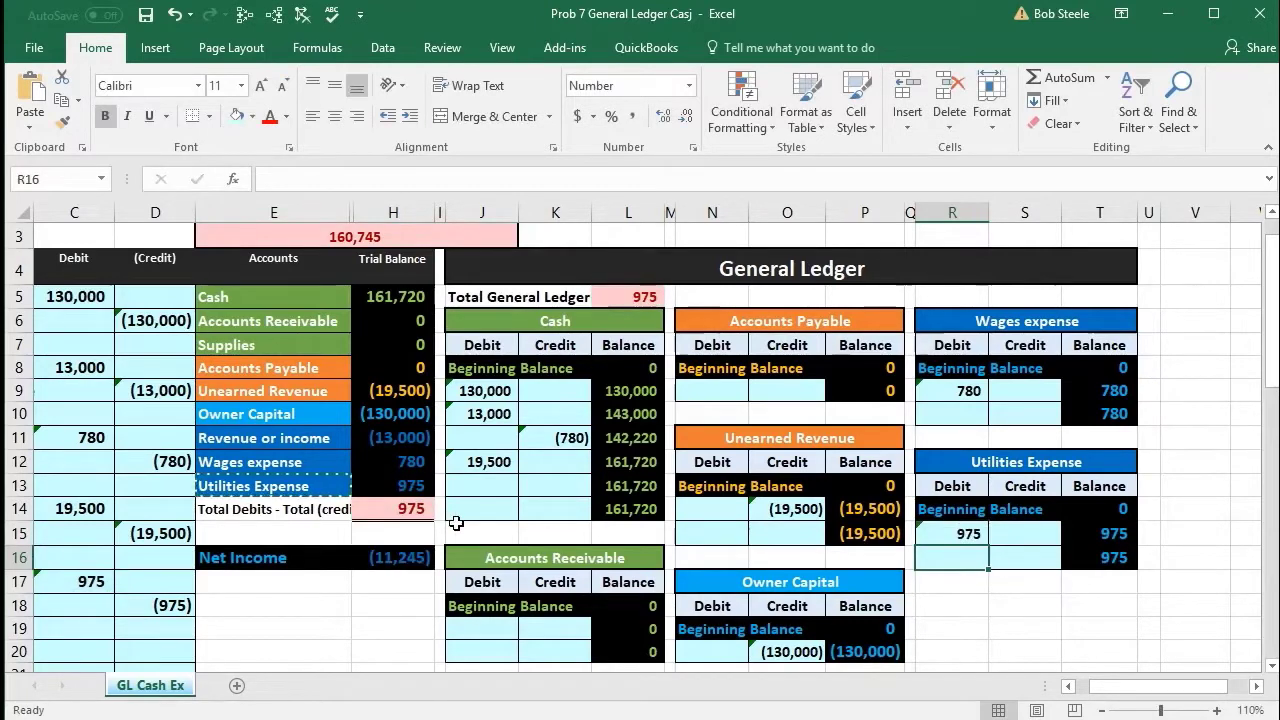
# Post the activity e credit to the Cash ledger in K13 with =D18.
pyautogui.moveTo(1133, 690); pyautogui.dragTo(1108, 690)
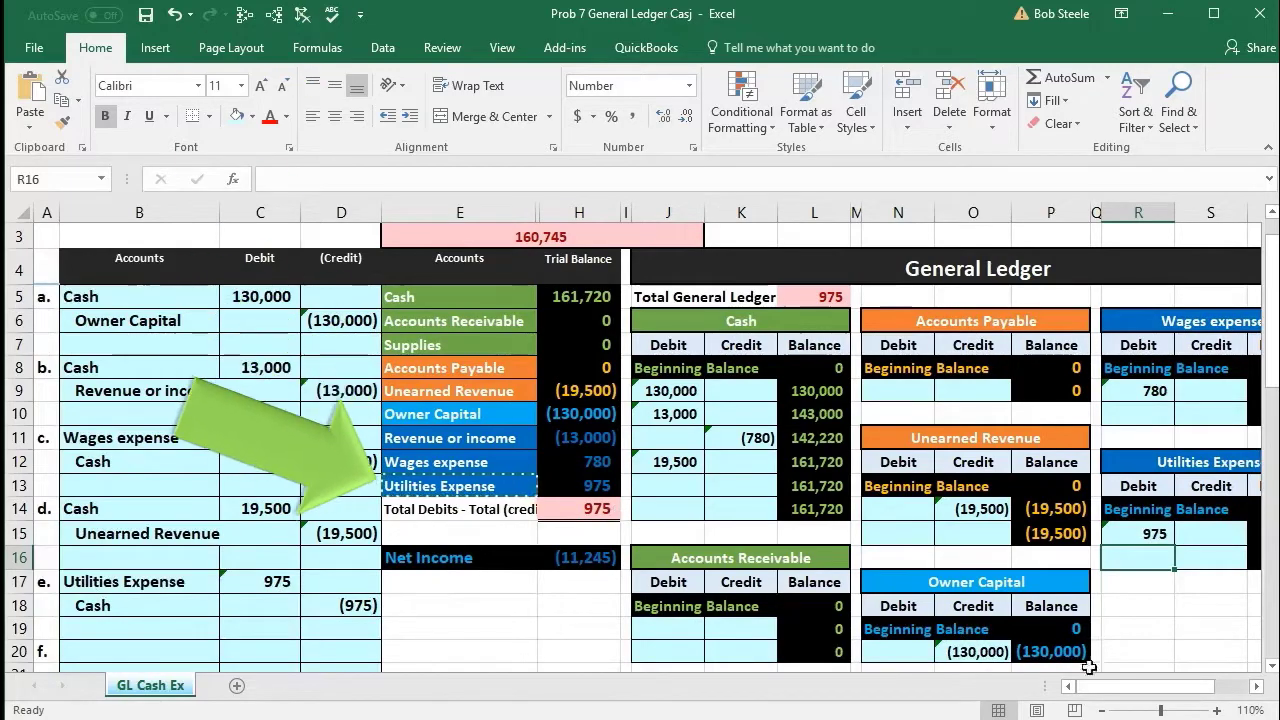
pyautogui.click(1218, 711)
pyautogui.click(1218, 711)
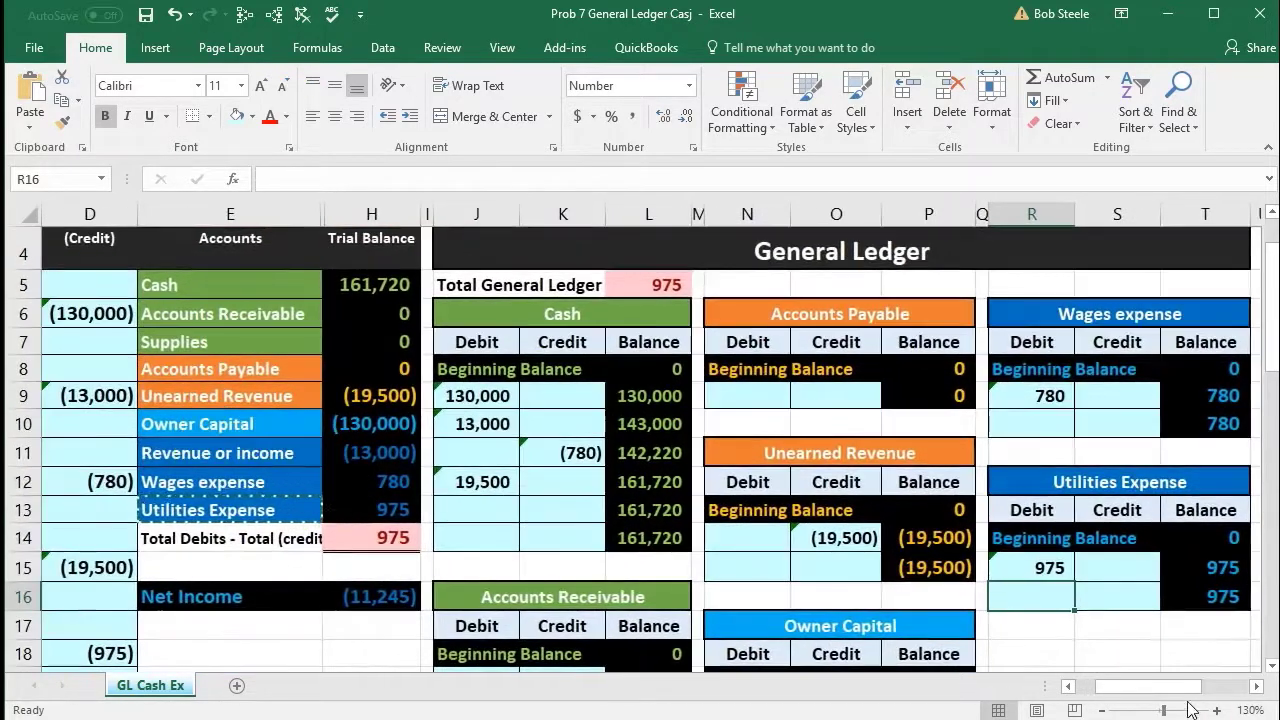
pyautogui.moveTo(1171, 690); pyautogui.dragTo(1068, 688)
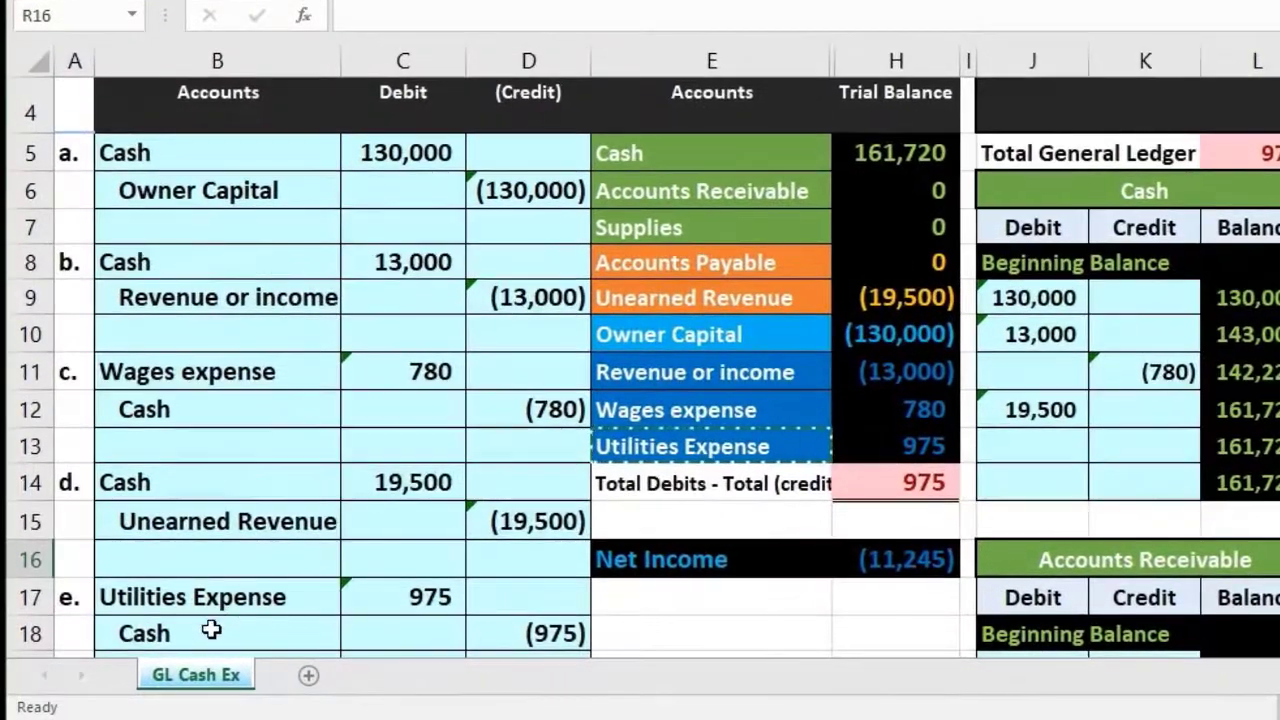
pyautogui.moveTo(167, 648); pyautogui.dragTo(337, 665)
pyautogui.moveTo(439, 648); pyautogui.dragTo(507, 641)
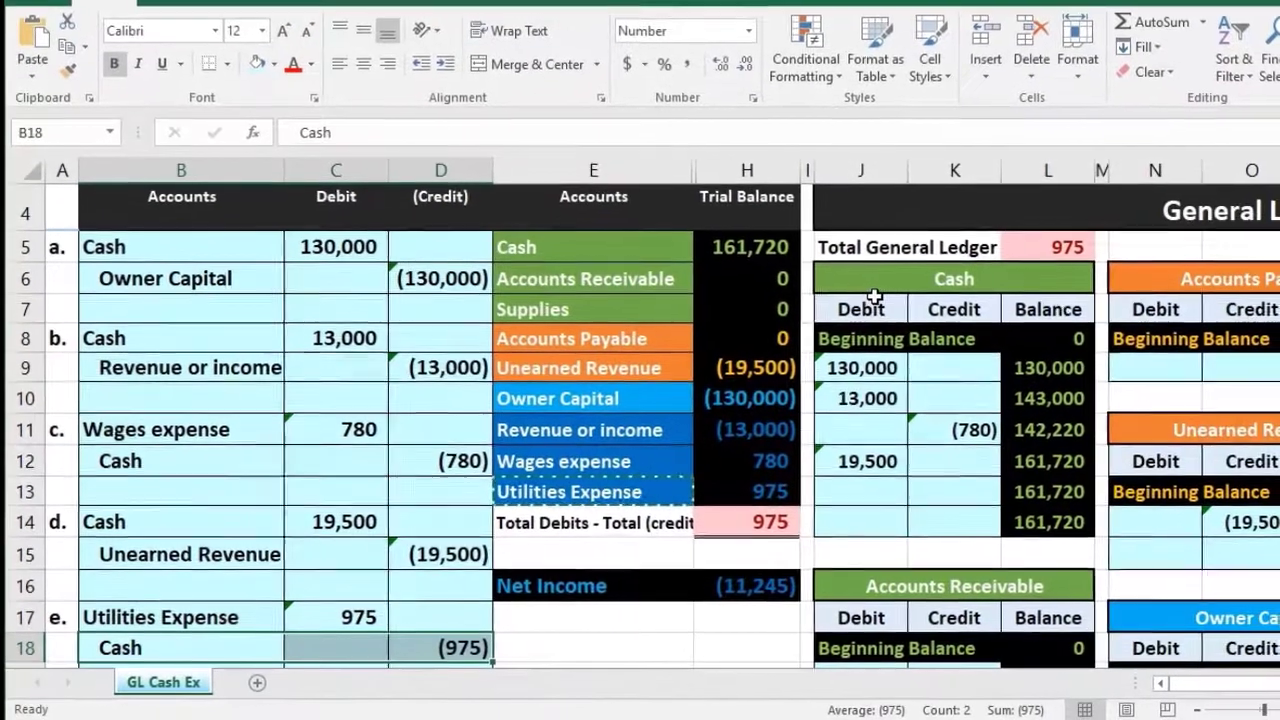
pyautogui.click(950, 491)
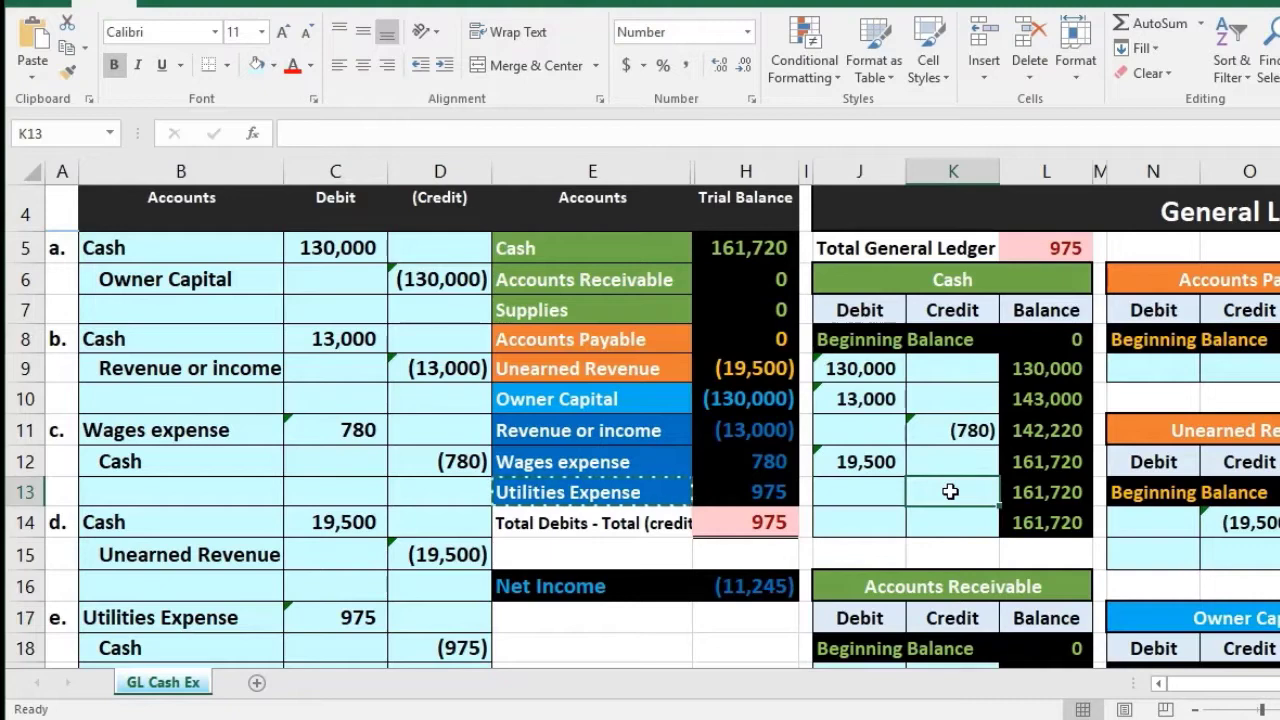
pyautogui.write('=')
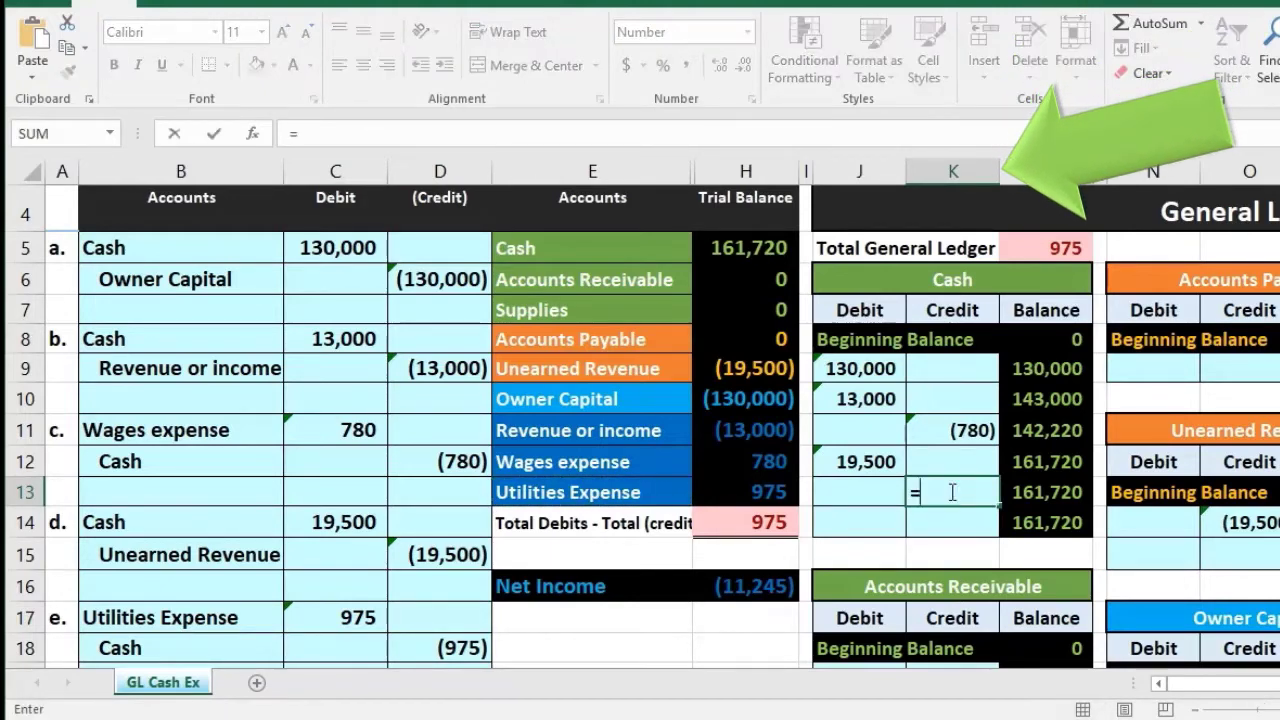
pyautogui.click(450, 648)
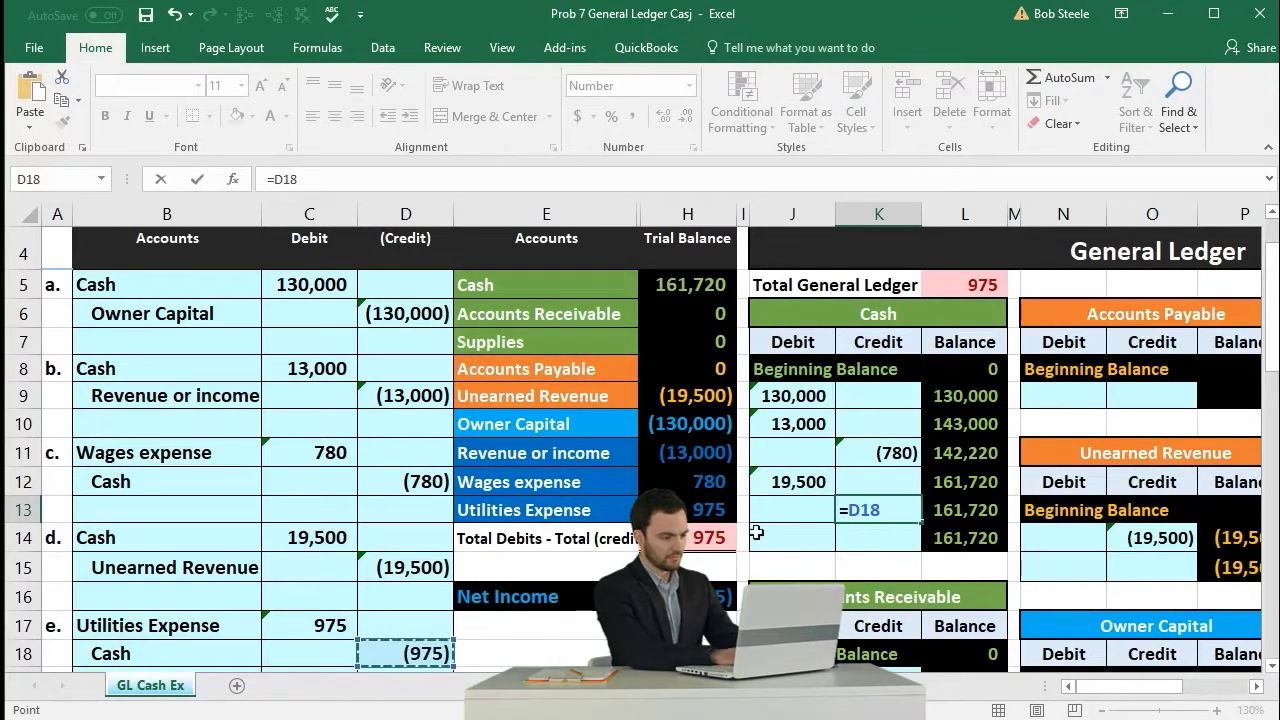
pyautogui.press('Return')
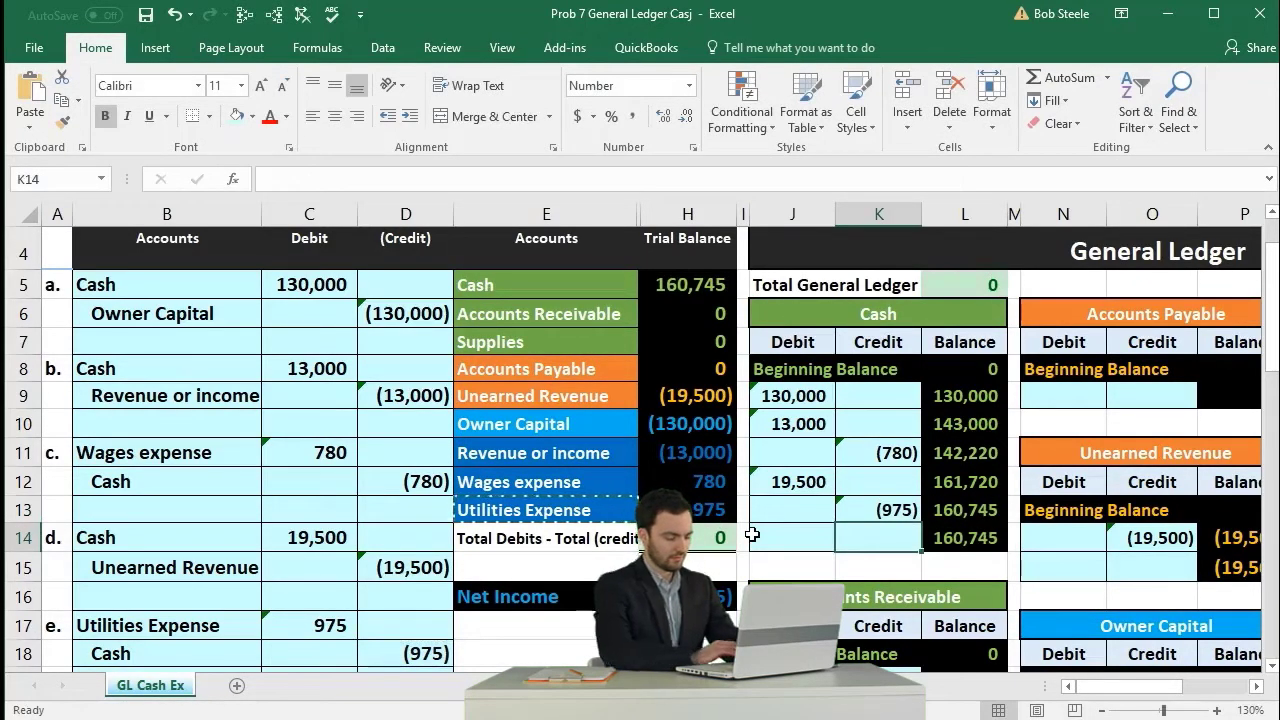
# Read activity f, then copy Cash from E5 and paste it as values into B21 as the credit account.
pyautogui.scroll(-5, 317, 562)
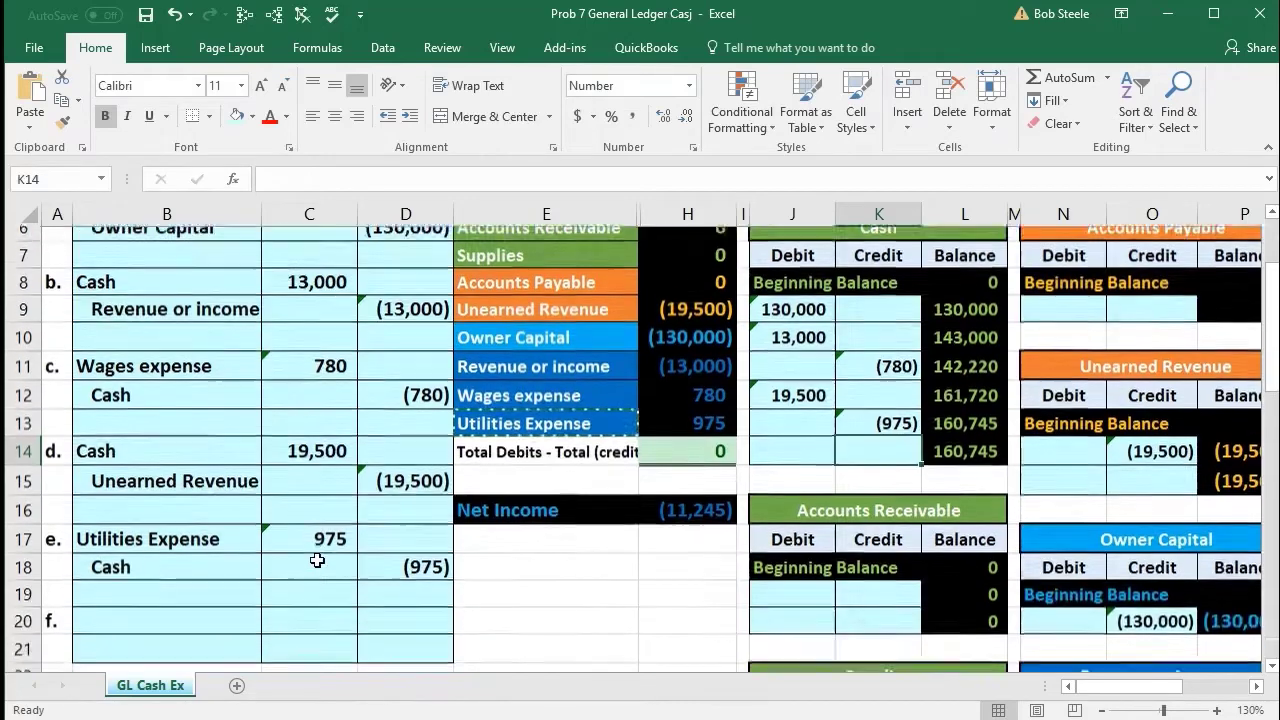
pyautogui.scroll(-1, 453, 491)
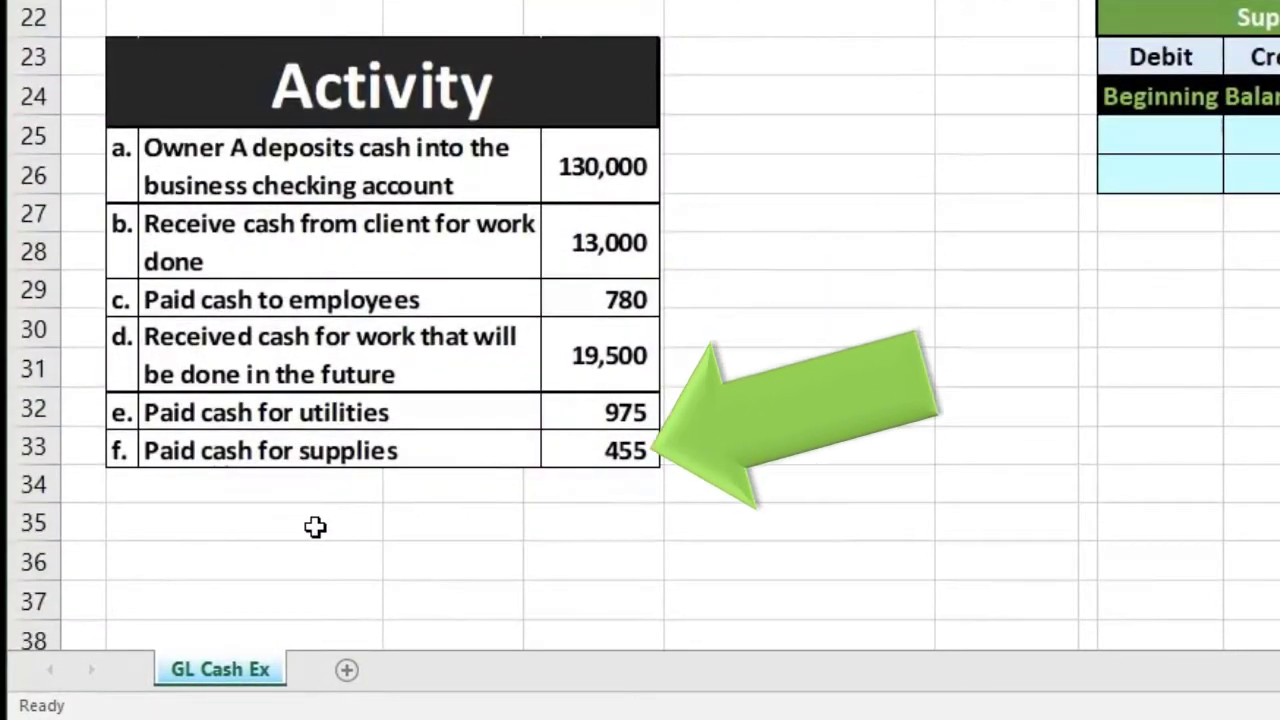
pyautogui.scroll(7, 315, 527)
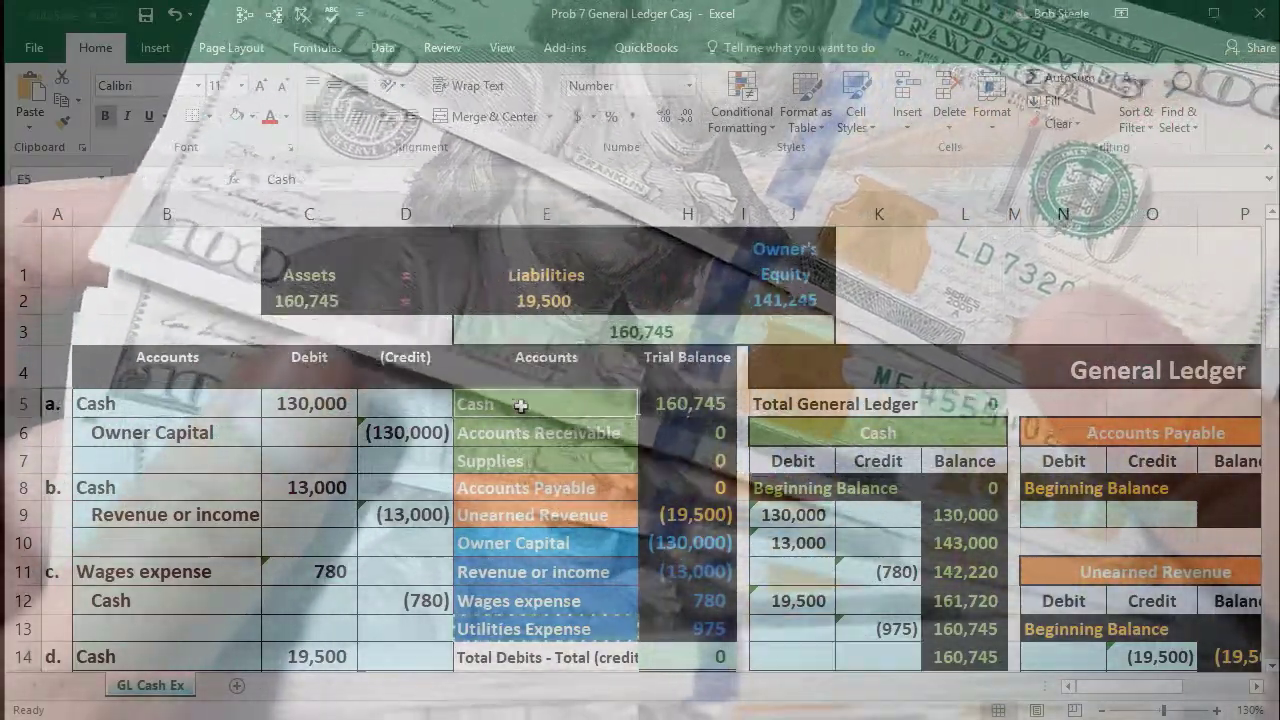
pyautogui.rightClick(520, 407)
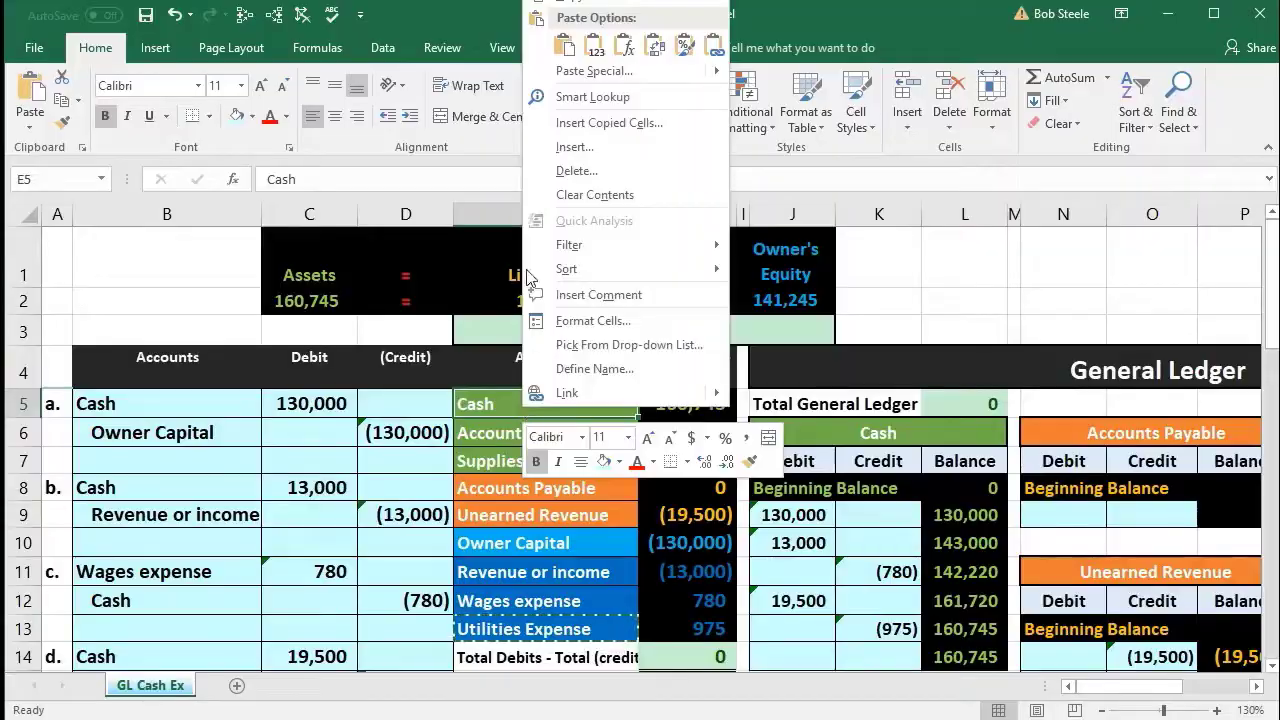
pyautogui.click(570, 3)
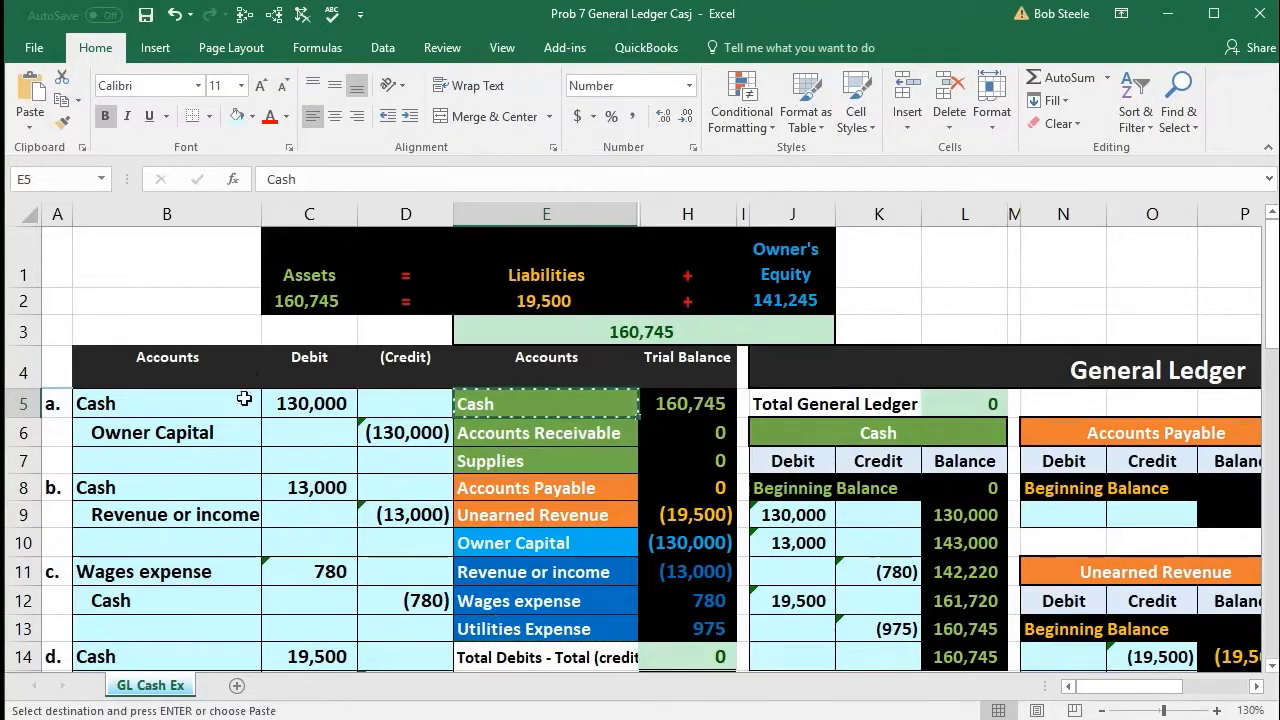
pyautogui.scroll(-4, 227, 463)
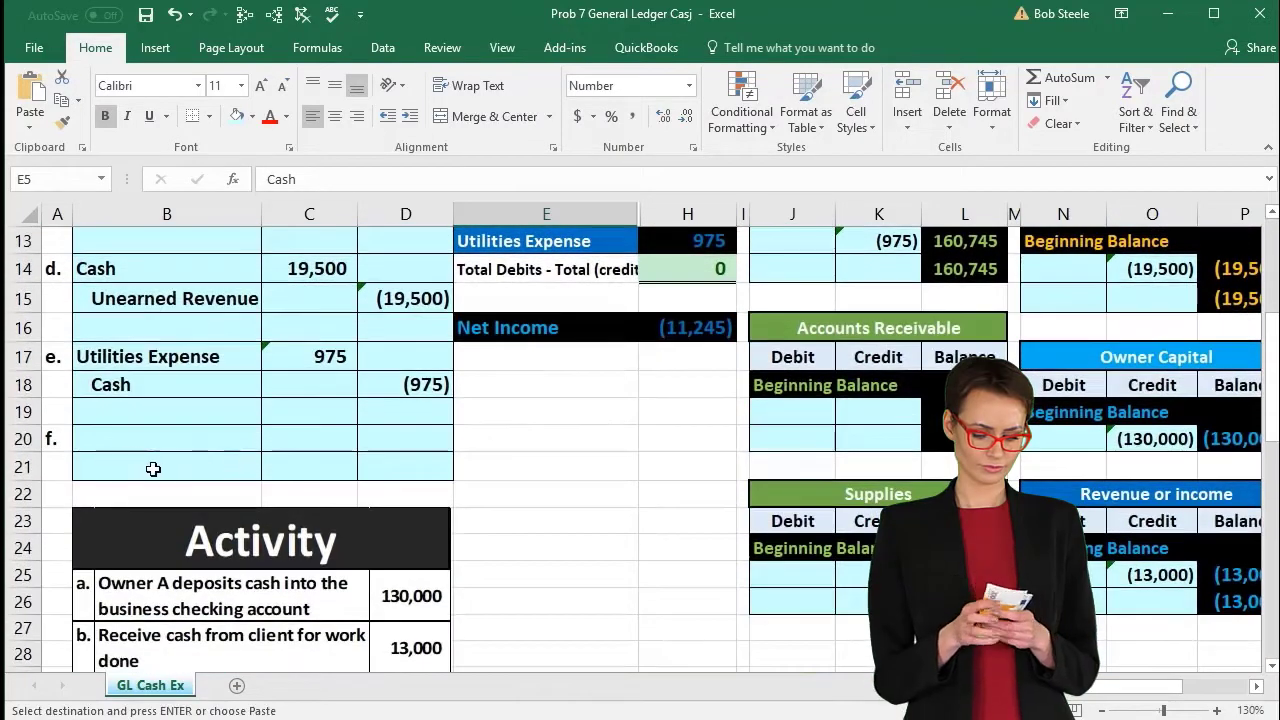
pyautogui.rightClick(115, 470)
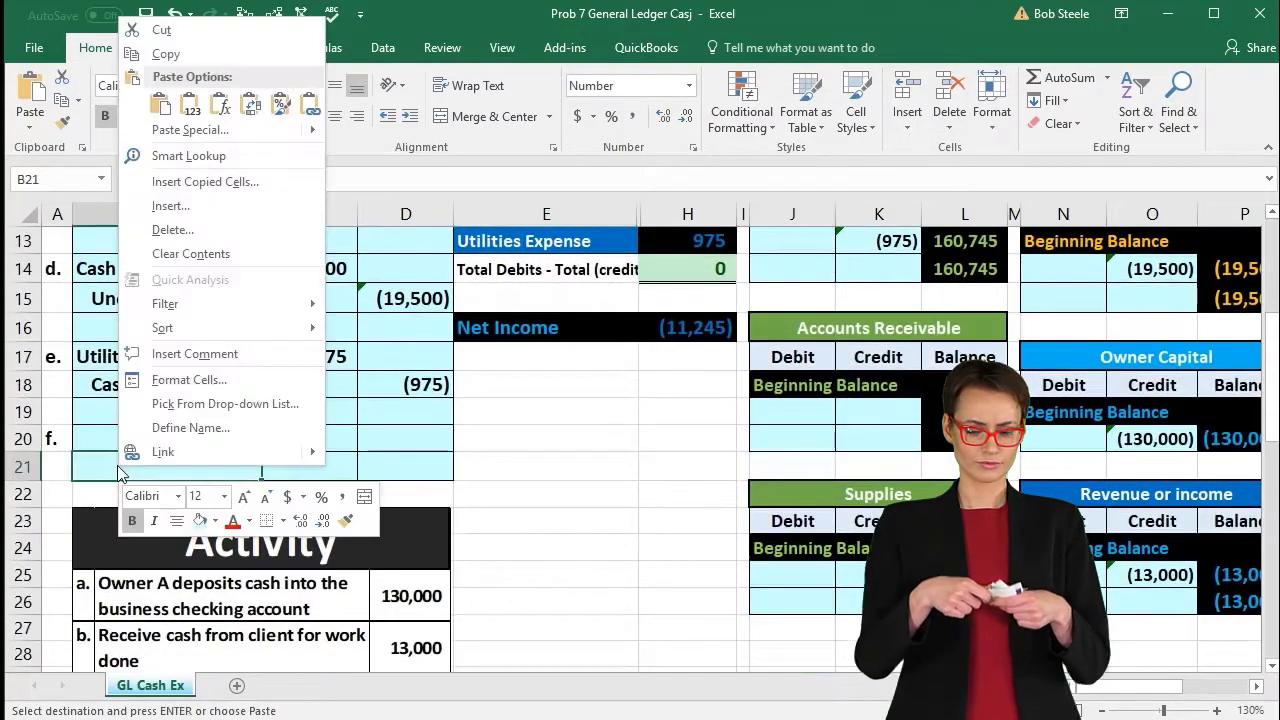
pyautogui.click(196, 106)
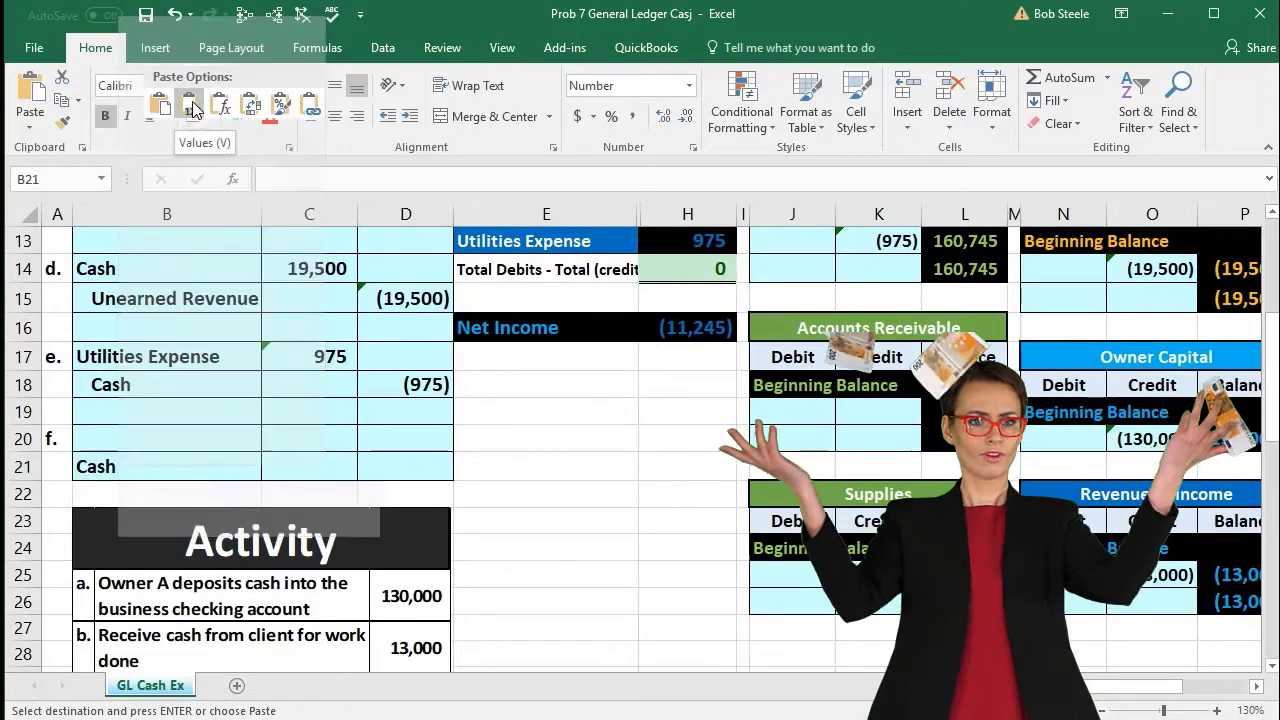
# Enter -455 in D21 as the activity f credit and indent the Cash account in B21.
pyautogui.scroll(-2, 398, 458)
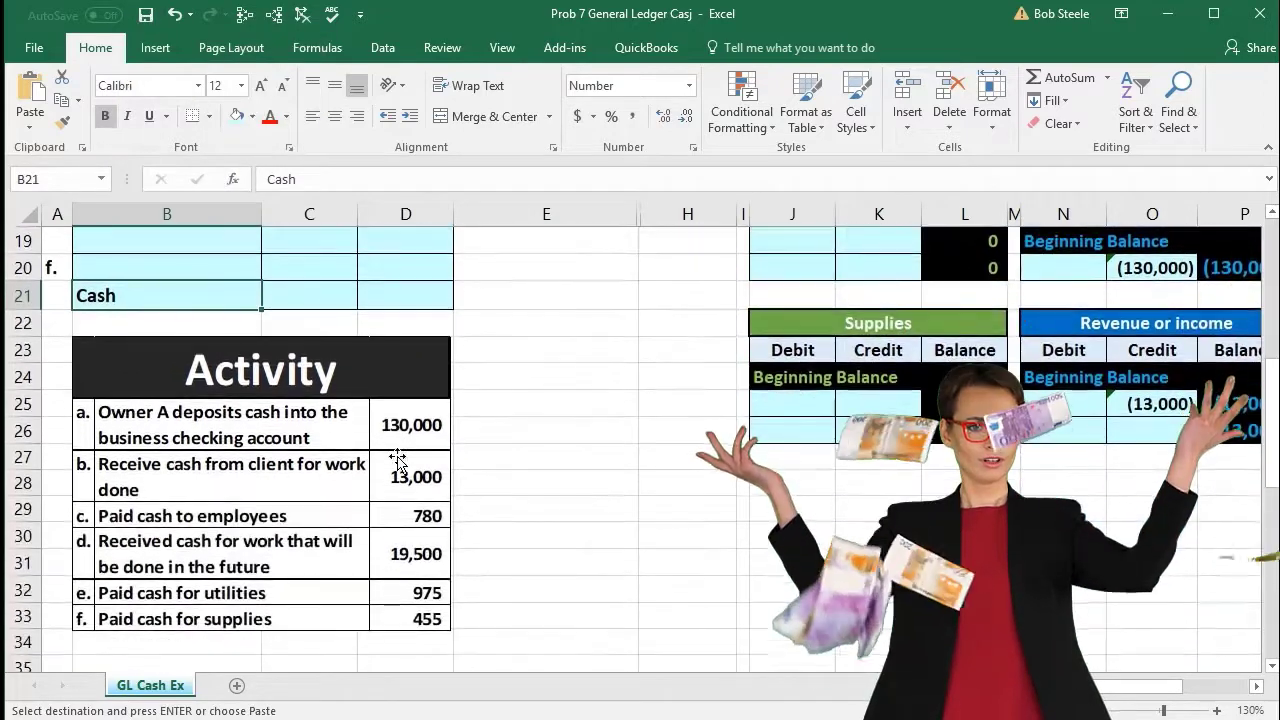
pyautogui.scroll(2, 398, 458)
pyautogui.click(399, 467)
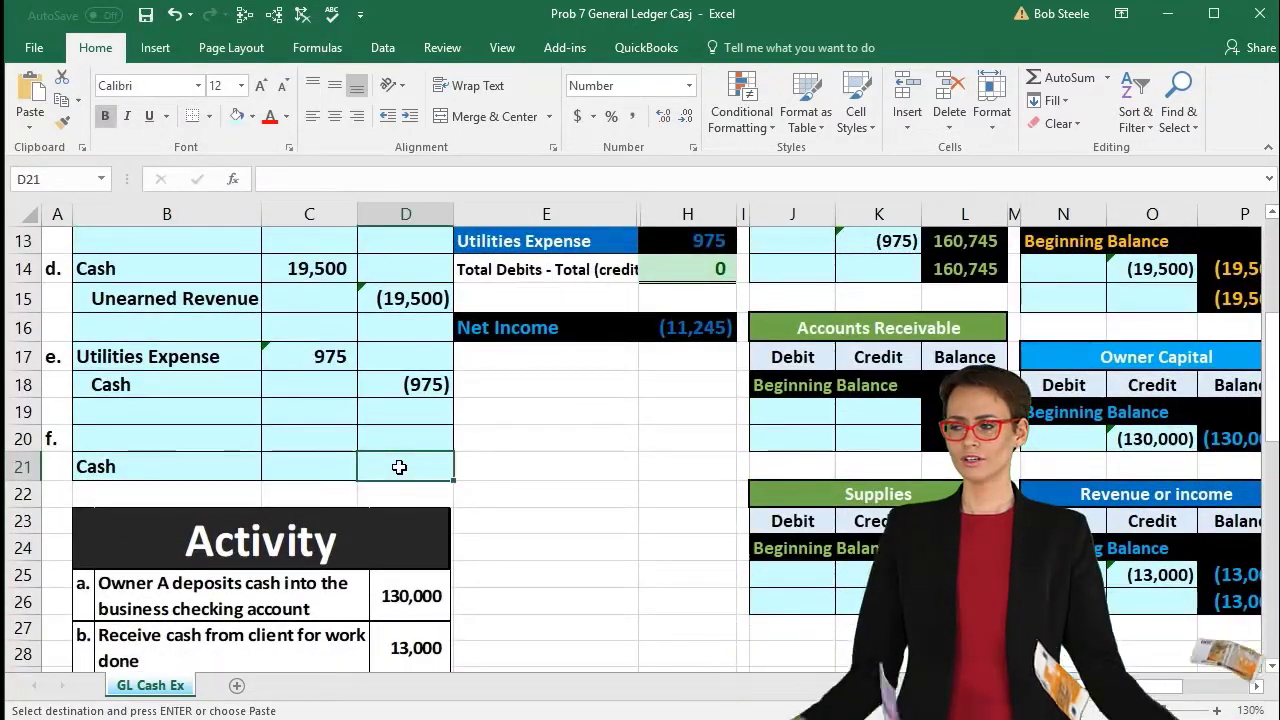
pyautogui.write('-45')
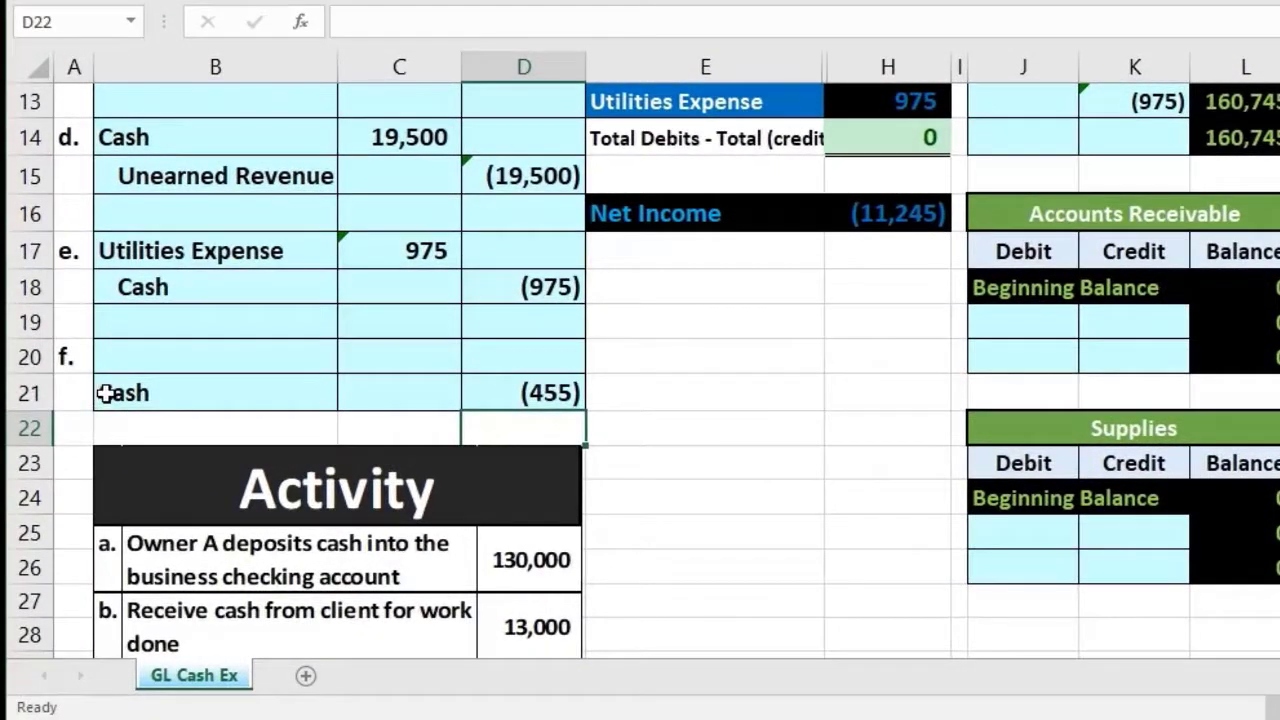
pyautogui.doubleClick(108, 393)
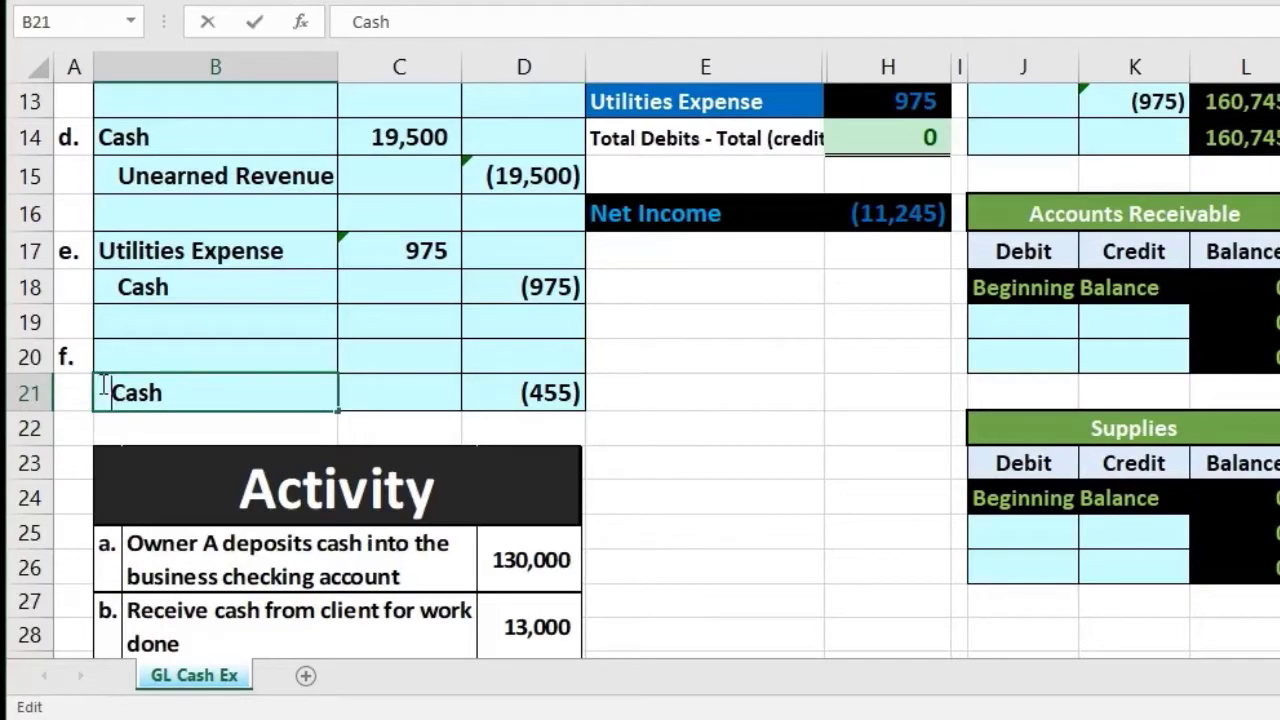
pyautogui.press('Return')
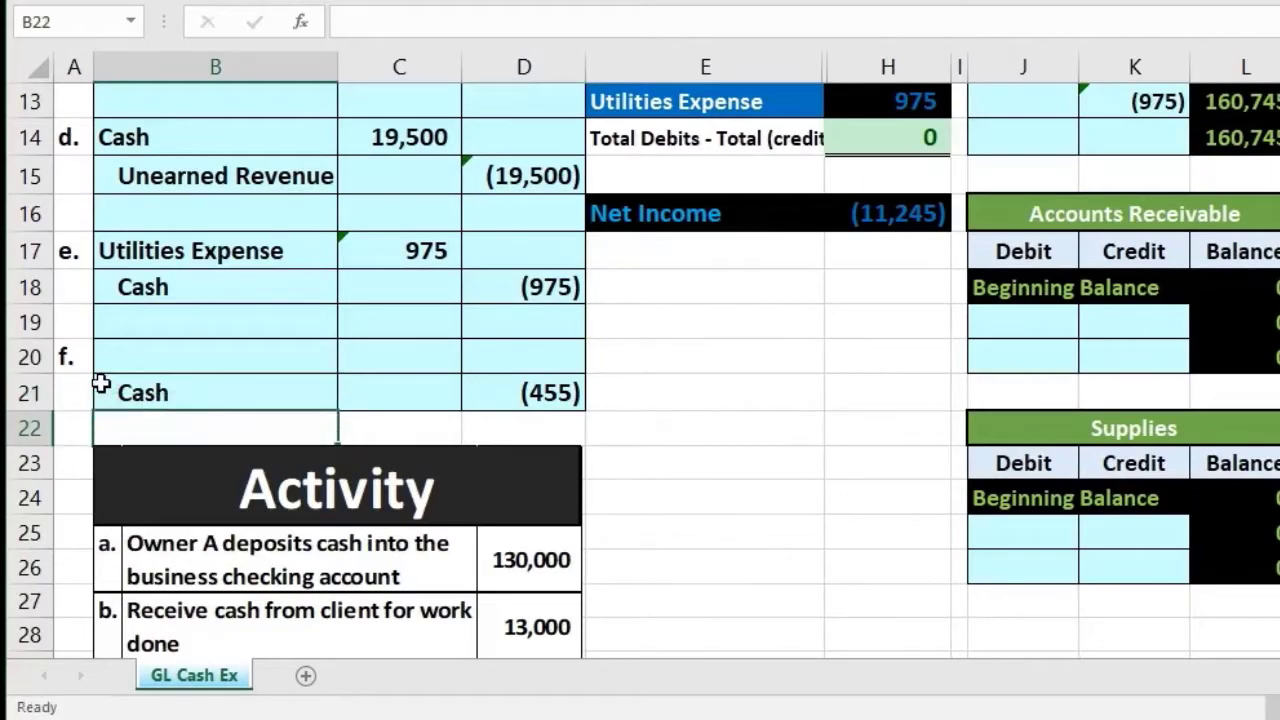
# Enter the activity f debit in C20 as the negative of the credit in D21.
pyautogui.click(430, 357)
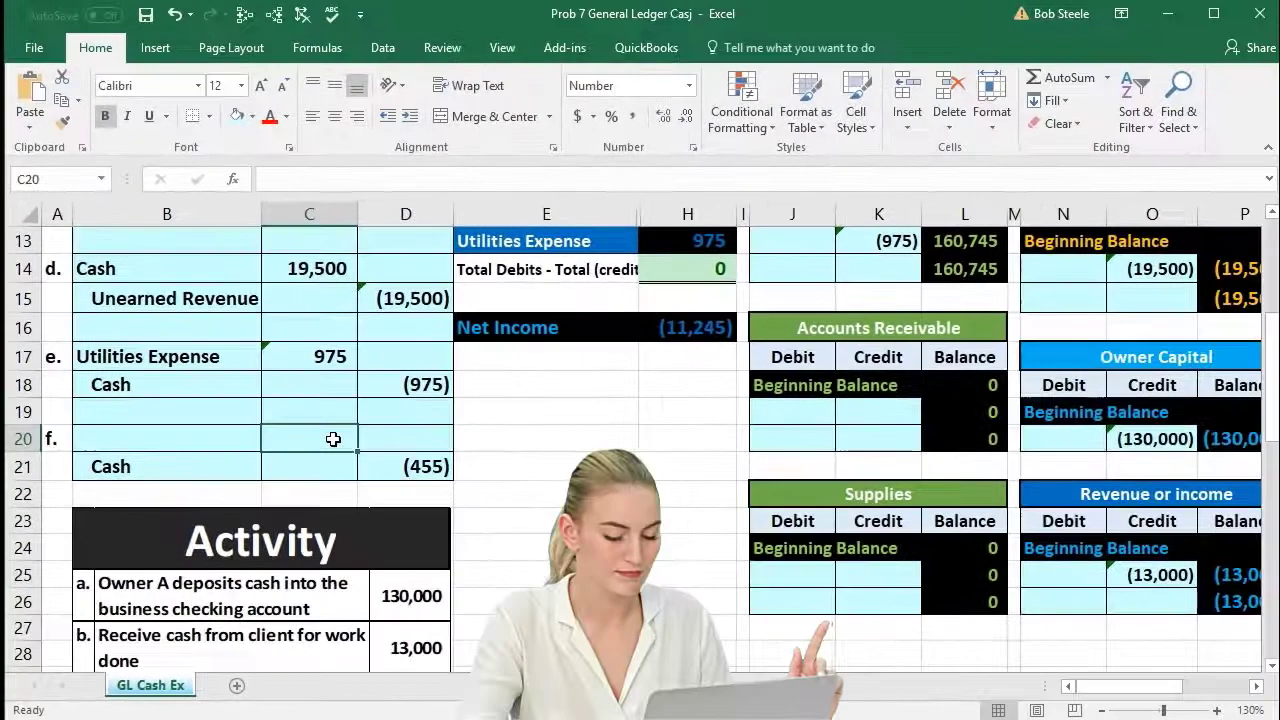
pyautogui.write('-')
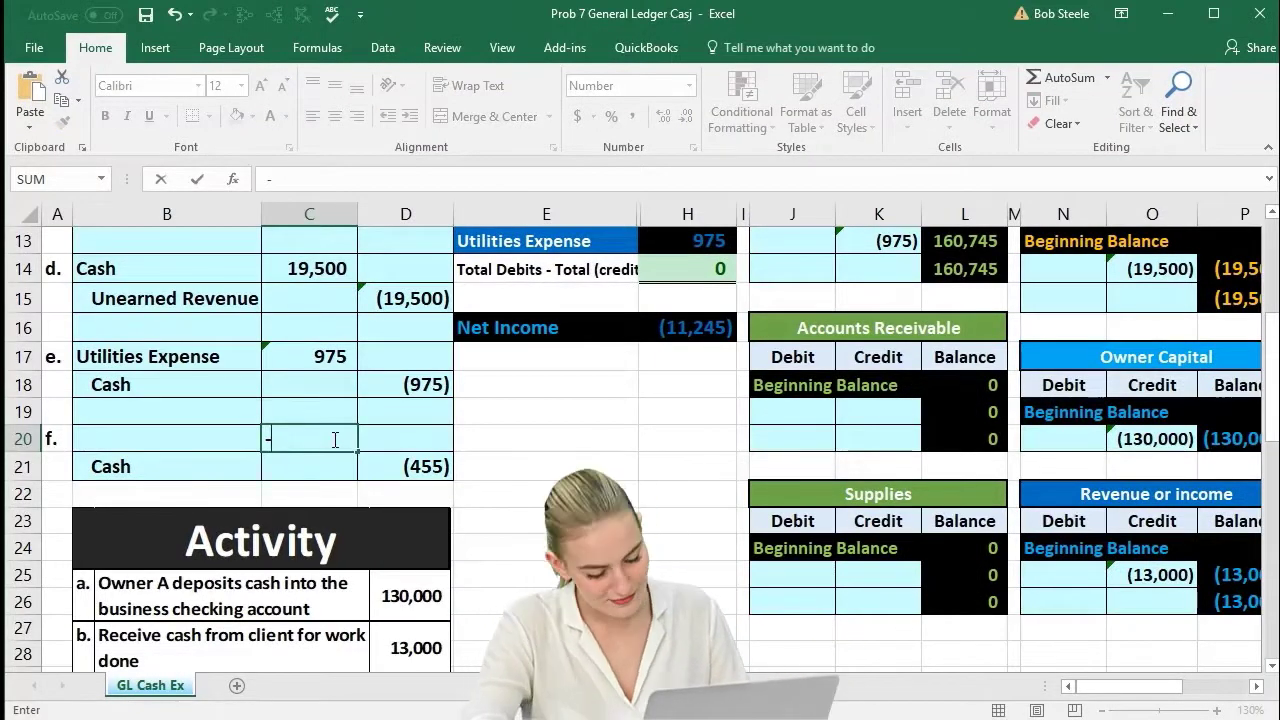
pyautogui.press('Down')
pyautogui.press('Right')
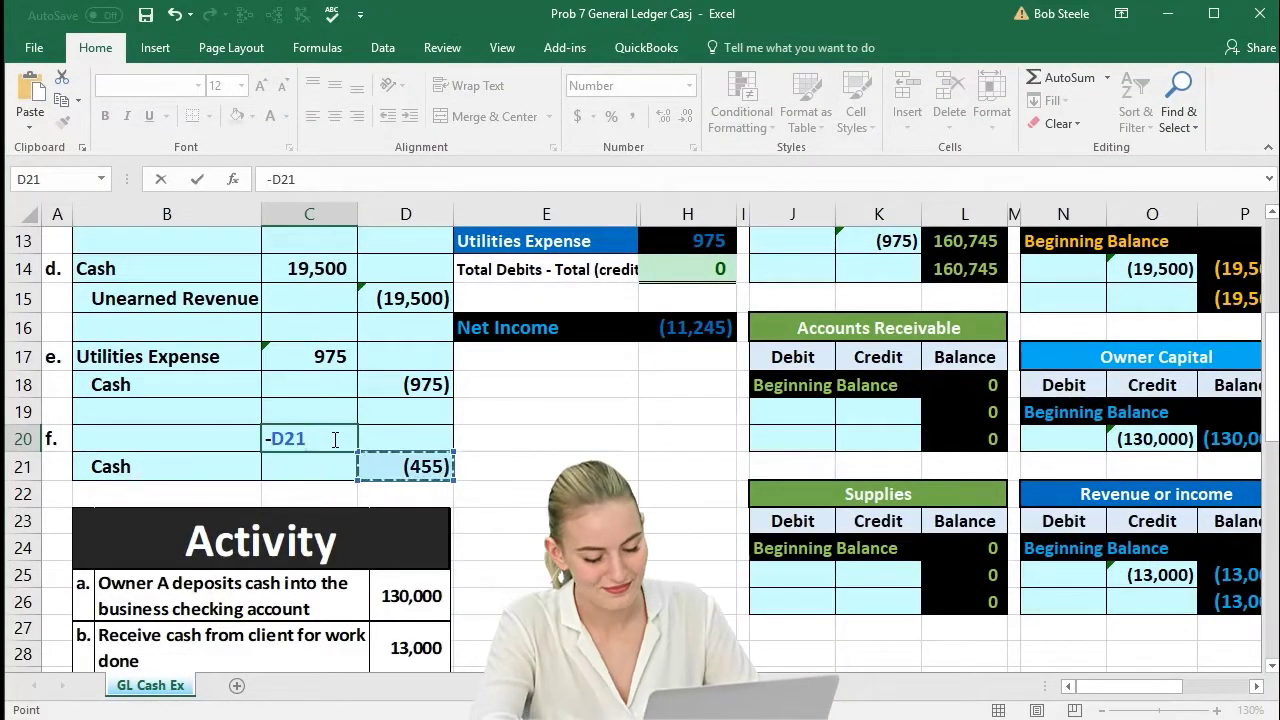
pyautogui.press('Return')
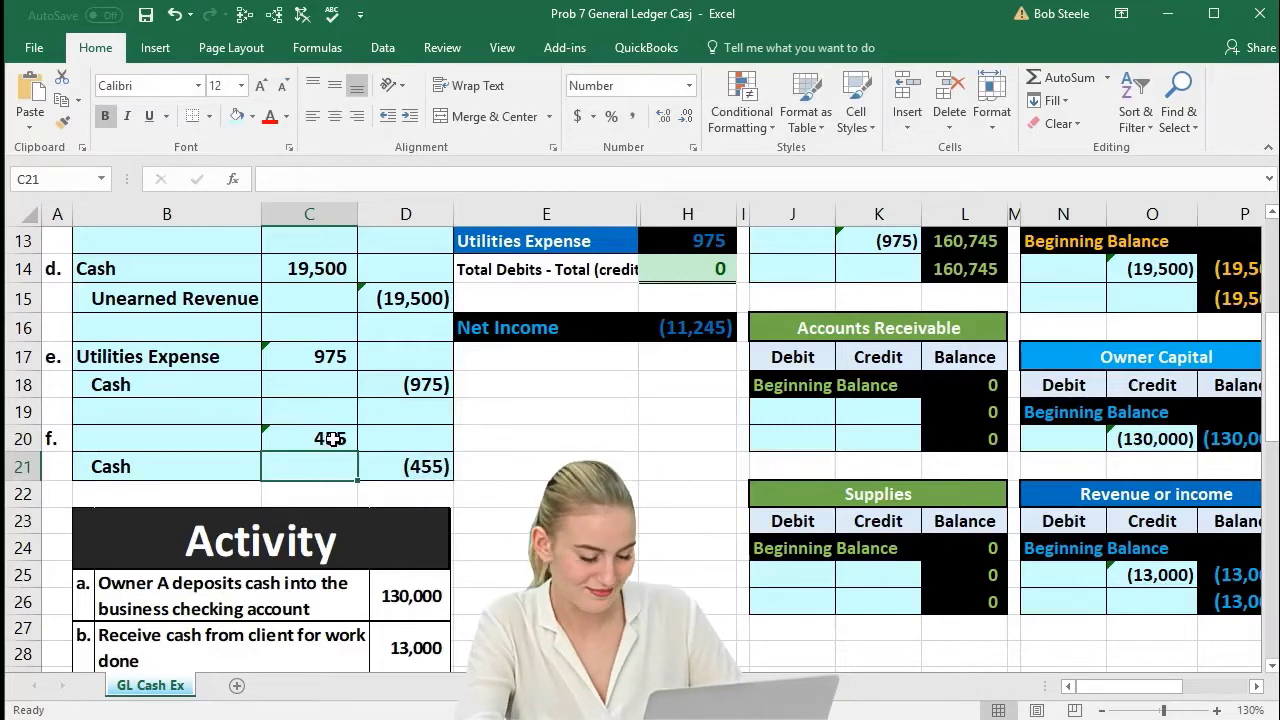
# Check activity f, copy Supplies from E7 and paste it as values into B20 as the debit account.
pyautogui.scroll(-3, 372, 502)
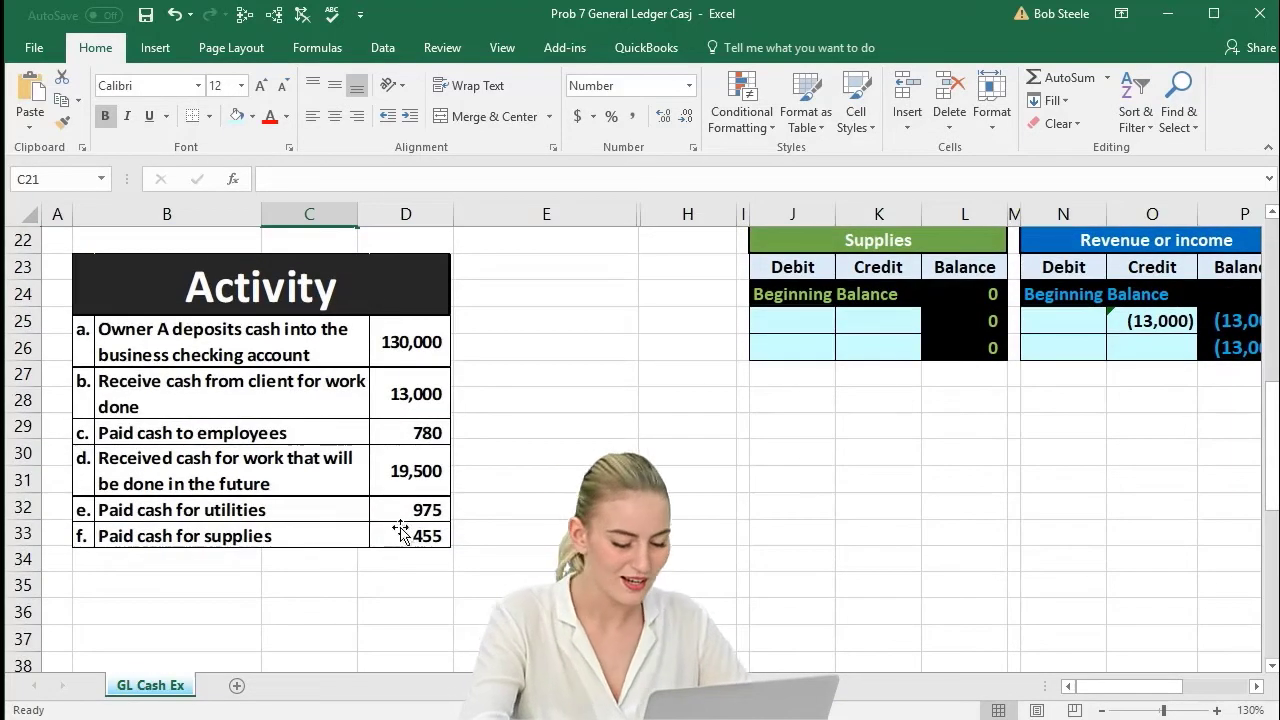
pyautogui.scroll(6, 262, 572)
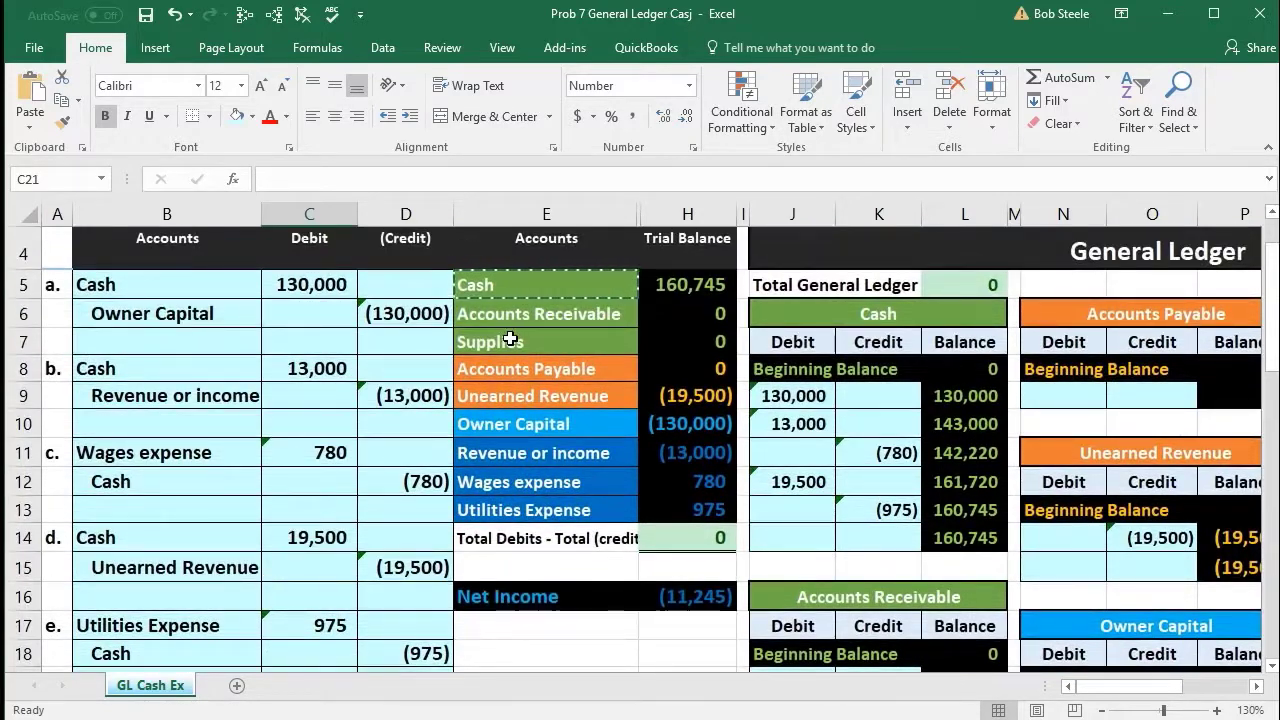
pyautogui.click(510, 340)
pyautogui.rightClick(510, 340)
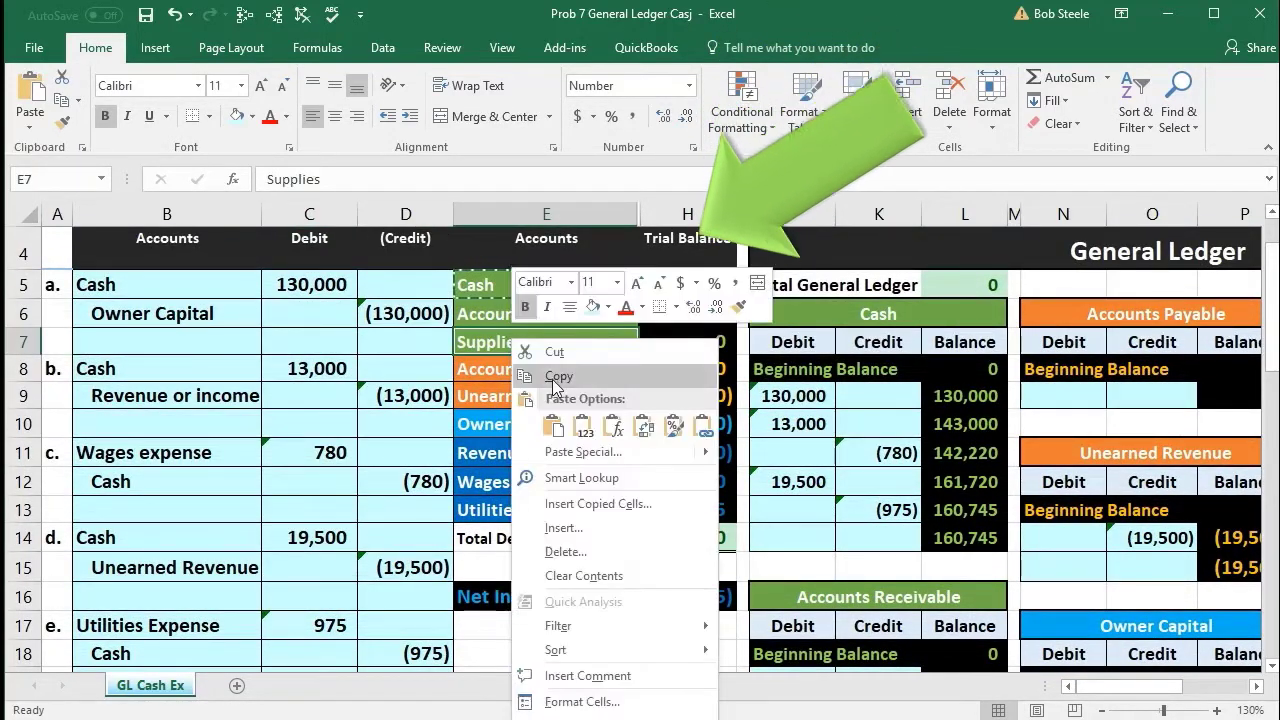
pyautogui.click(552, 377)
pyautogui.scroll(-1, 373, 506)
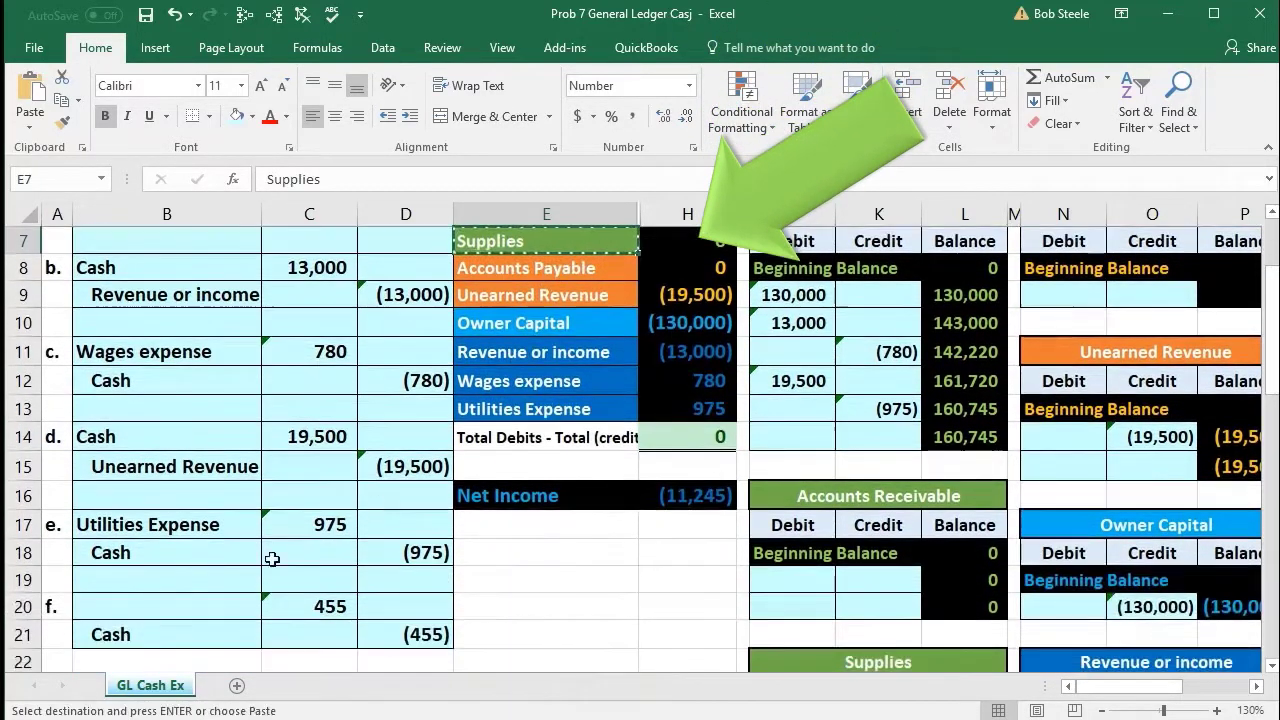
pyautogui.click(153, 602)
pyautogui.rightClick(153, 602)
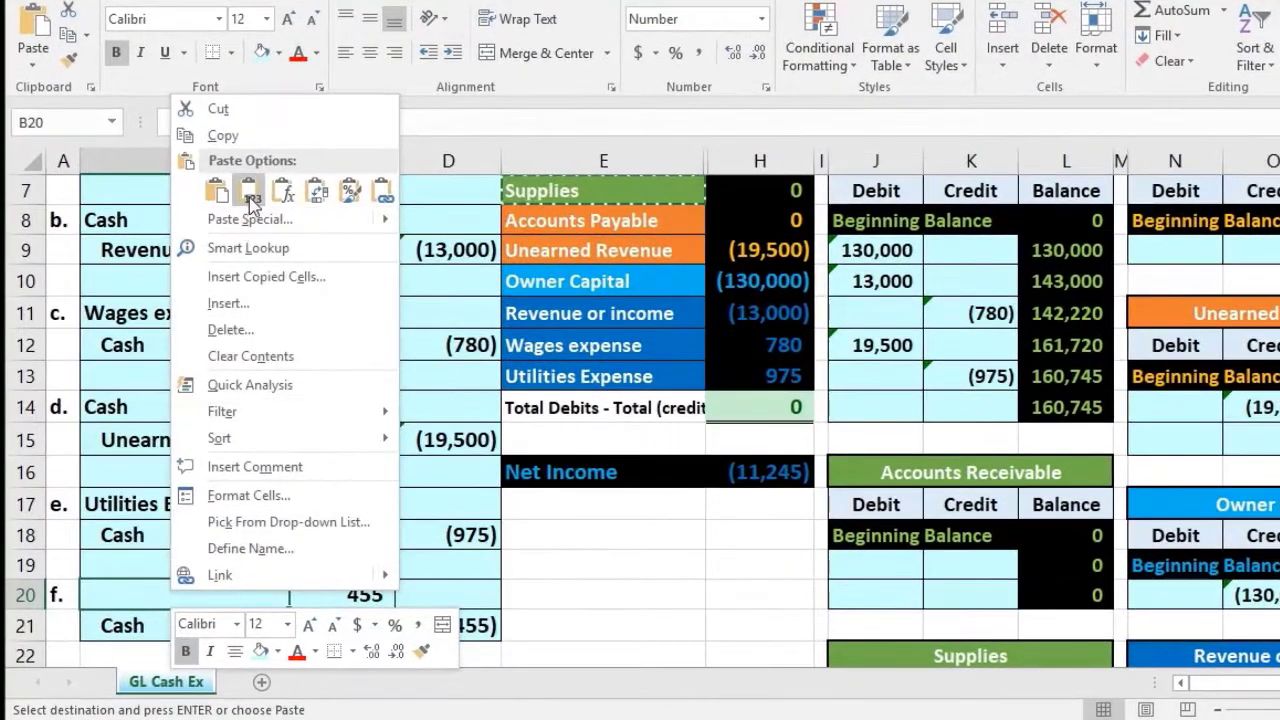
pyautogui.click(250, 192)
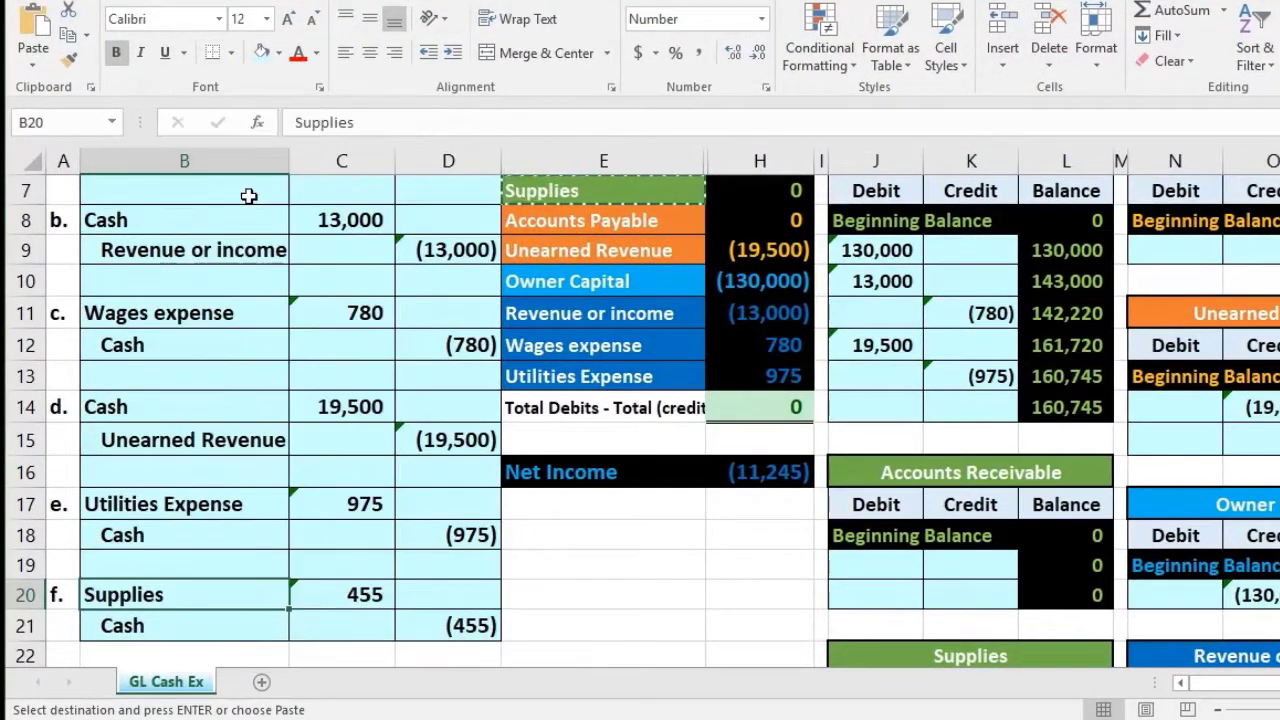
# Review the activity f entry in rows 20 and 21 and match the trial balance accounts to the general ledger to locate the Supplies ledger.
pyautogui.scroll(1, 481, 496)
pyautogui.scroll(-2, 483, 521)
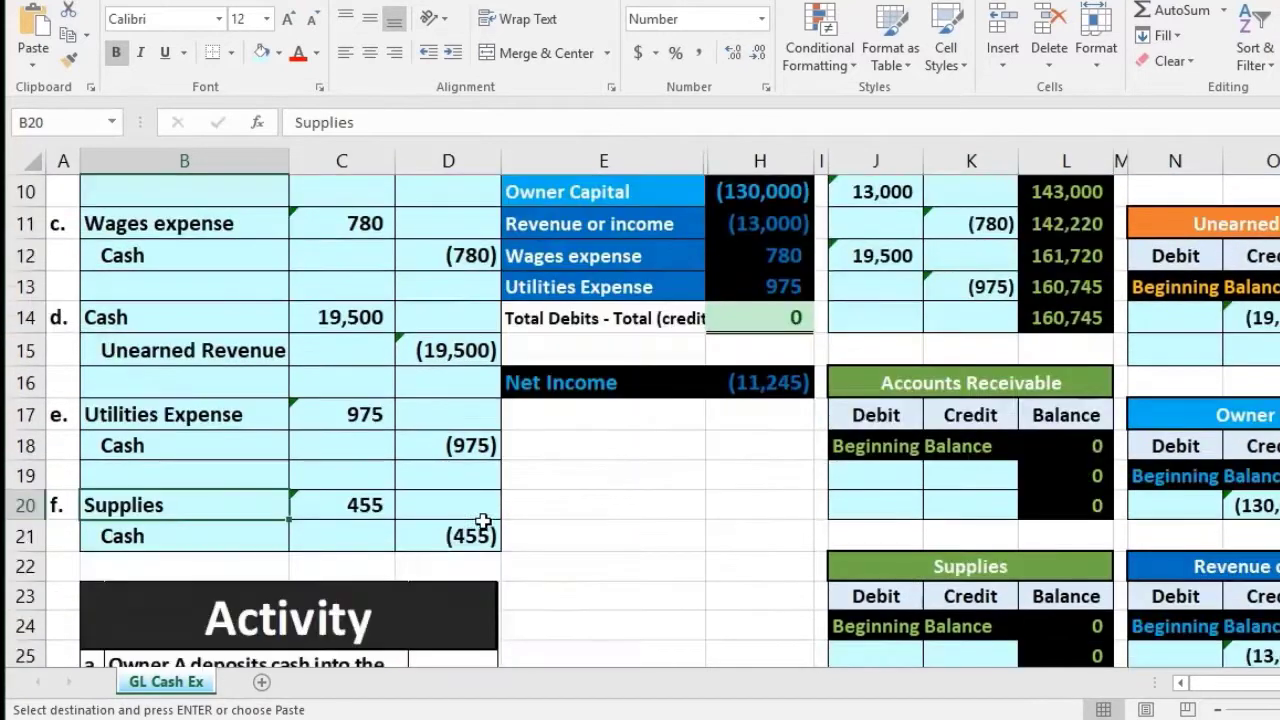
pyautogui.click(341, 508)
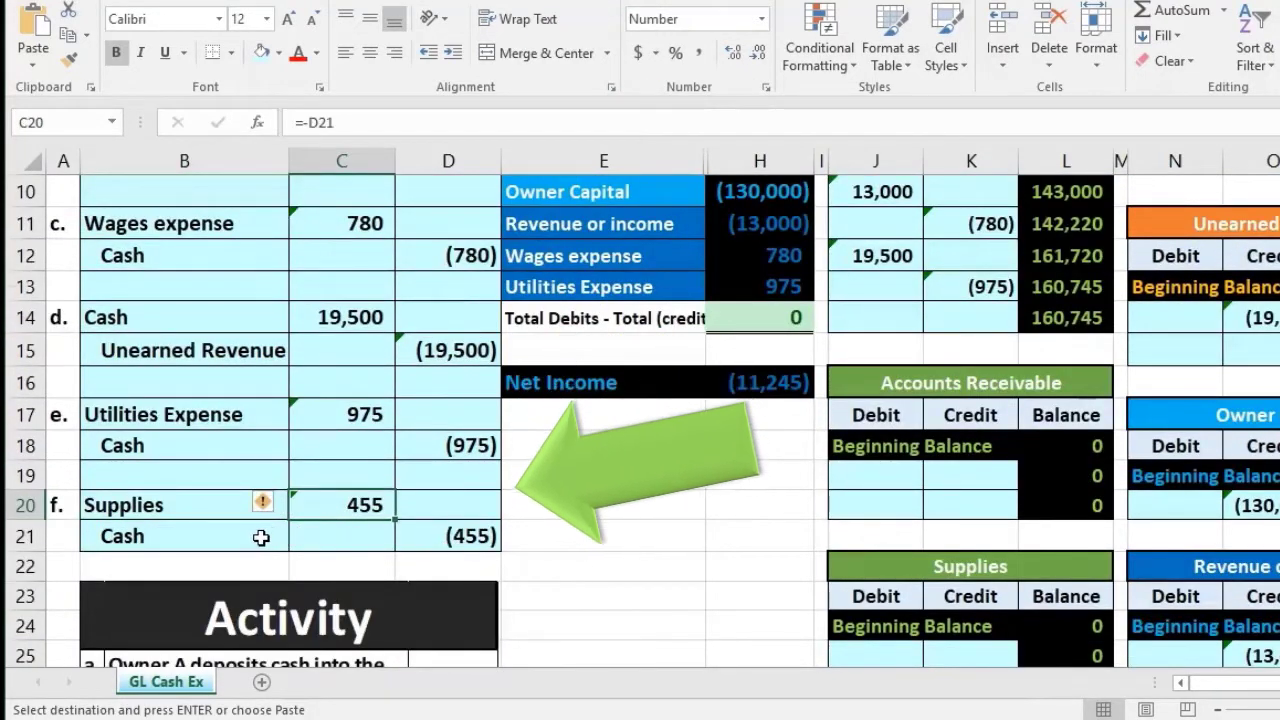
pyautogui.moveTo(260, 537); pyautogui.dragTo(411, 529)
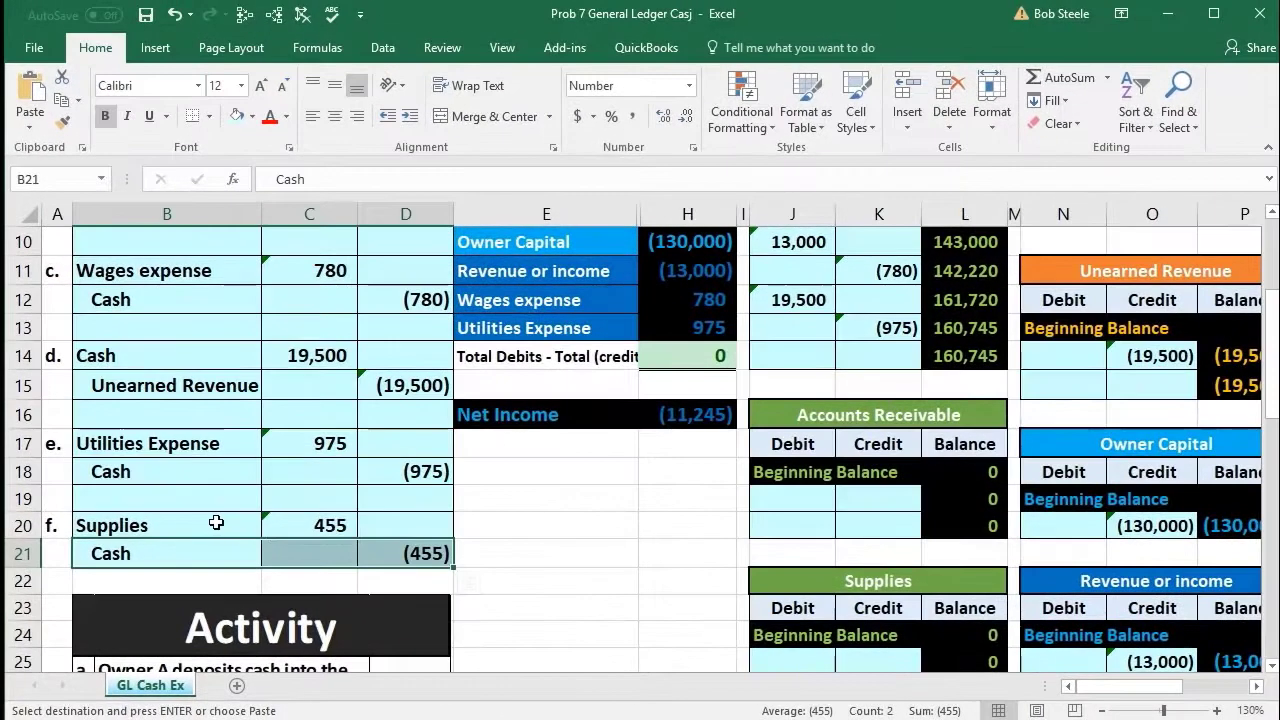
pyautogui.moveTo(216, 516); pyautogui.dragTo(293, 526)
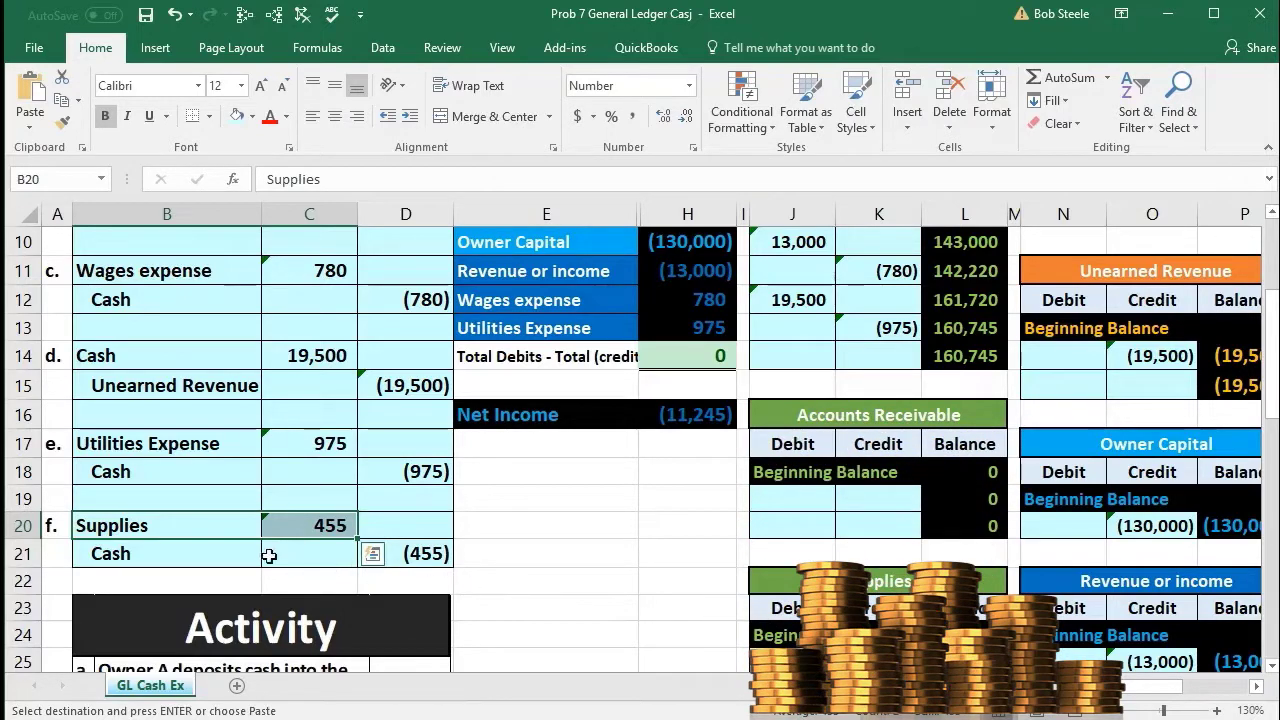
pyautogui.moveTo(200, 531); pyautogui.dragTo(277, 523)
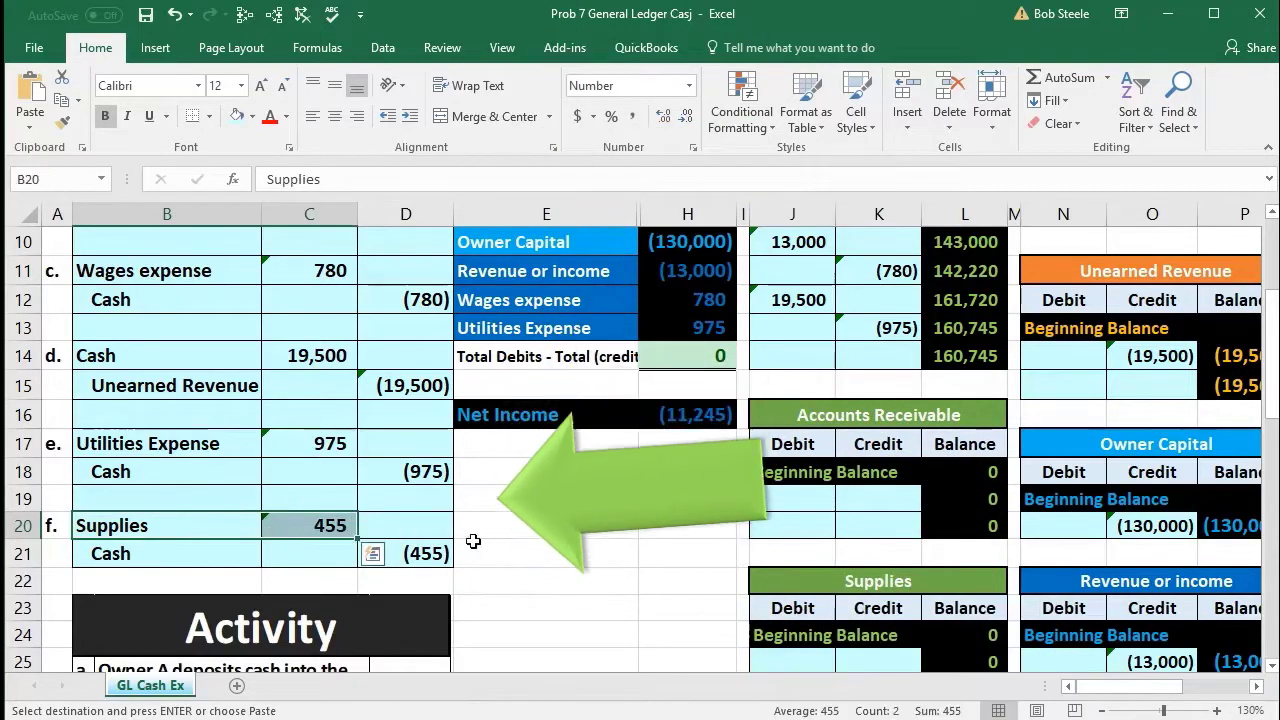
pyautogui.scroll(-1, 471, 540)
pyautogui.click(772, 580)
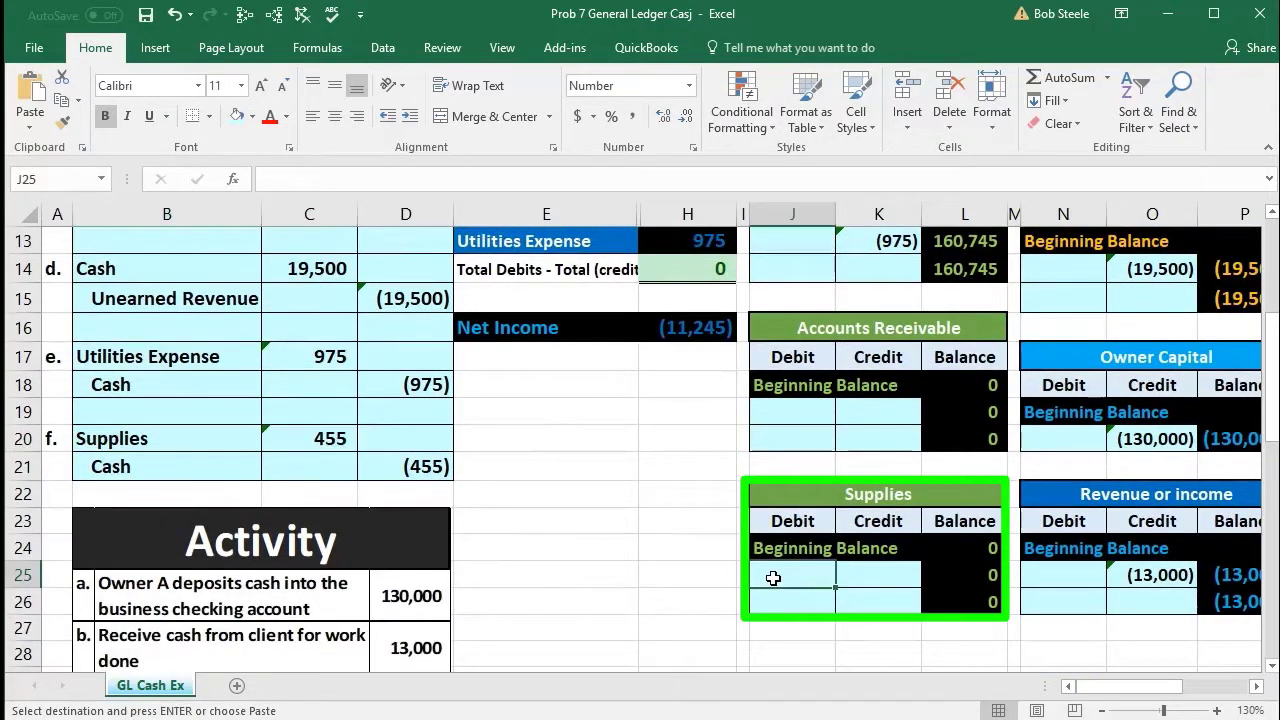
pyautogui.scroll(3, 586, 586)
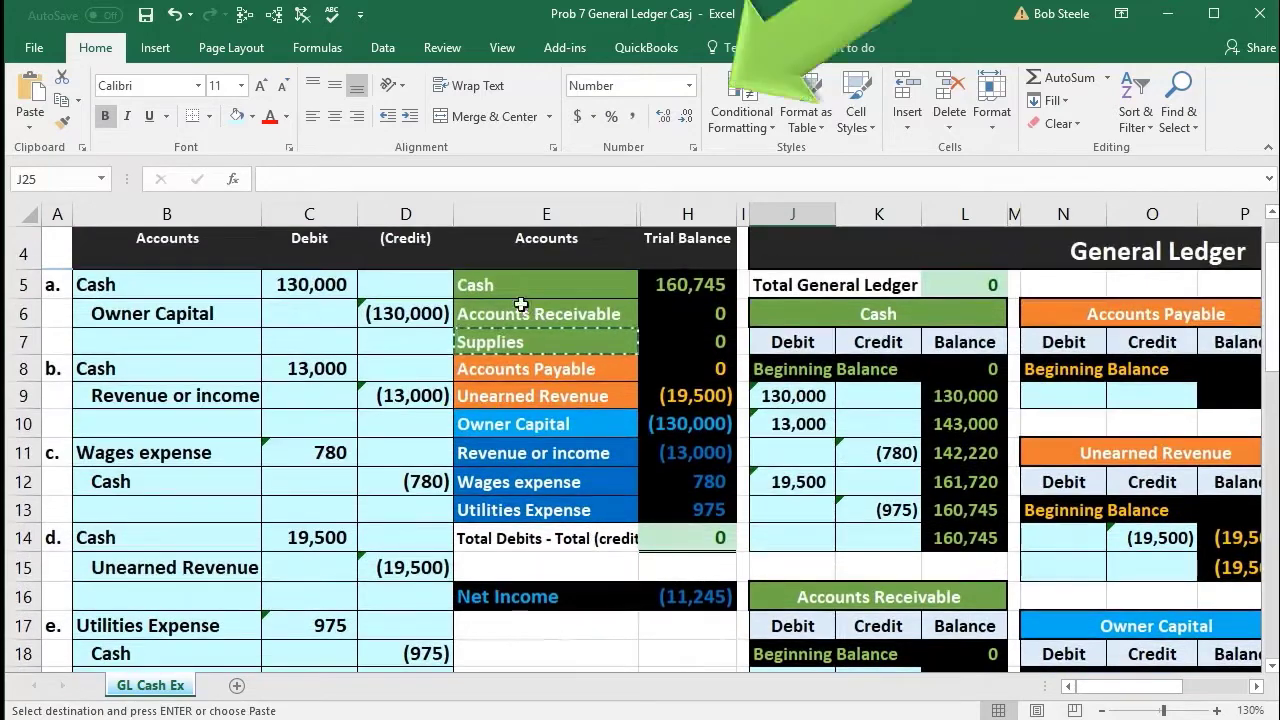
pyautogui.moveTo(523, 285); pyautogui.dragTo(700, 313)
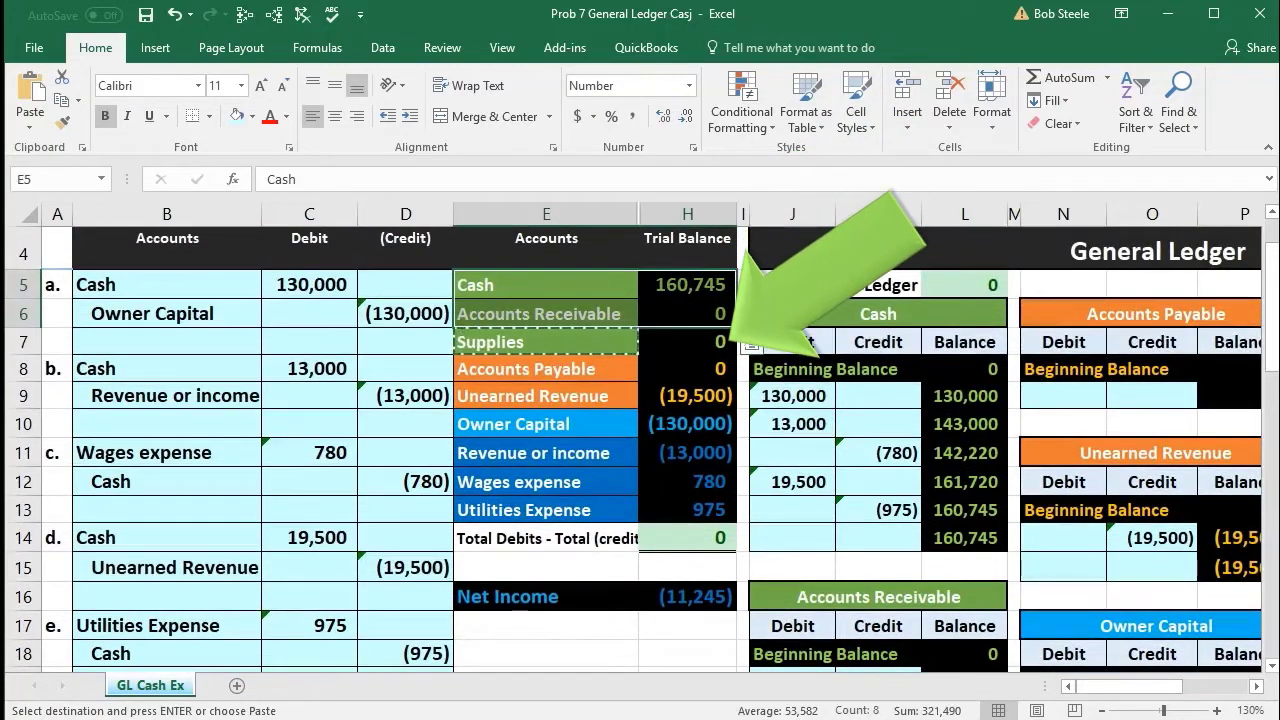
pyautogui.click(795, 313)
pyautogui.scroll(-1, 794, 380)
pyautogui.click(795, 491)
pyautogui.scroll(-2, 793, 505)
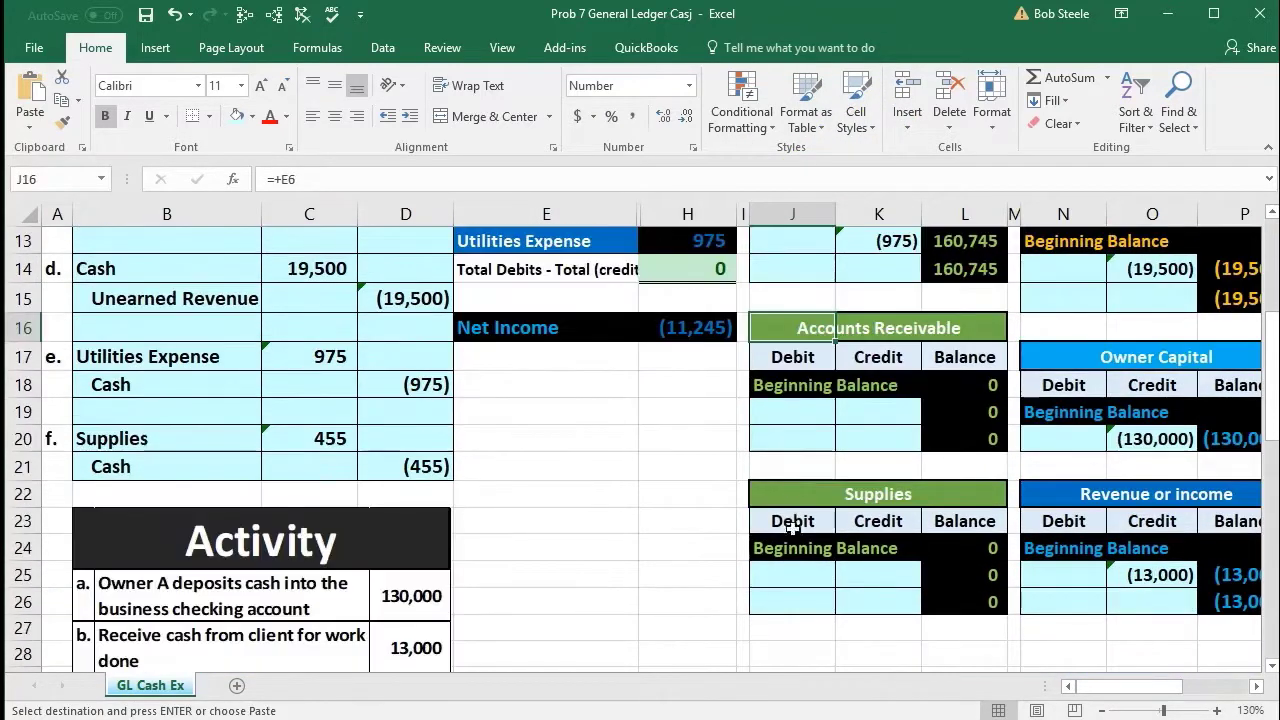
# Post the activity f debit to the Supplies ledger in J25 with =C20.
pyautogui.click(325, 442)
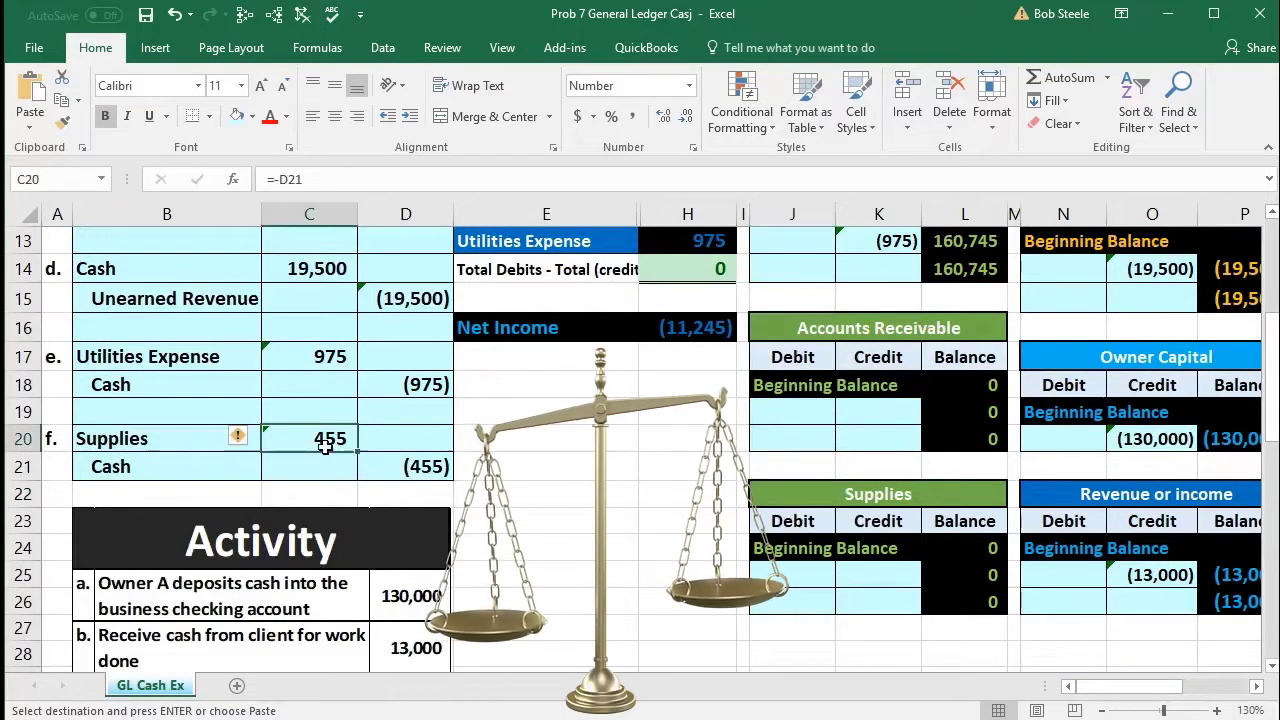
pyautogui.click(756, 585)
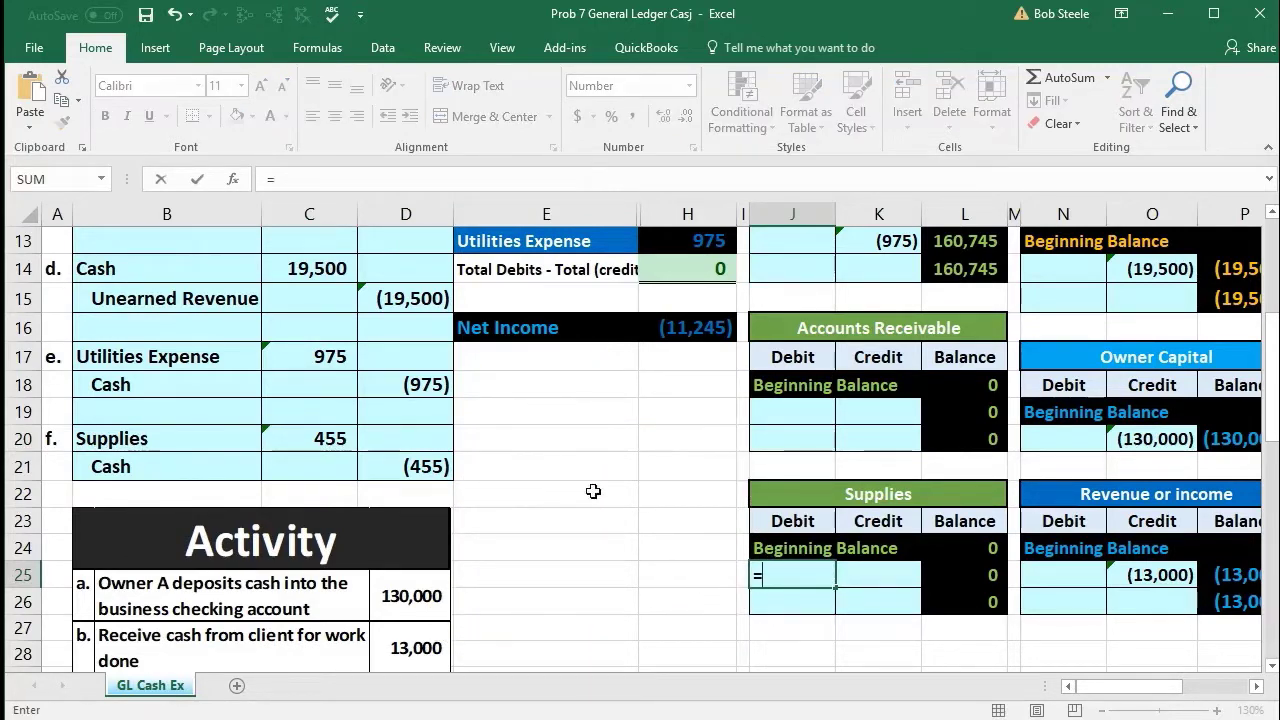
pyautogui.click(337, 440)
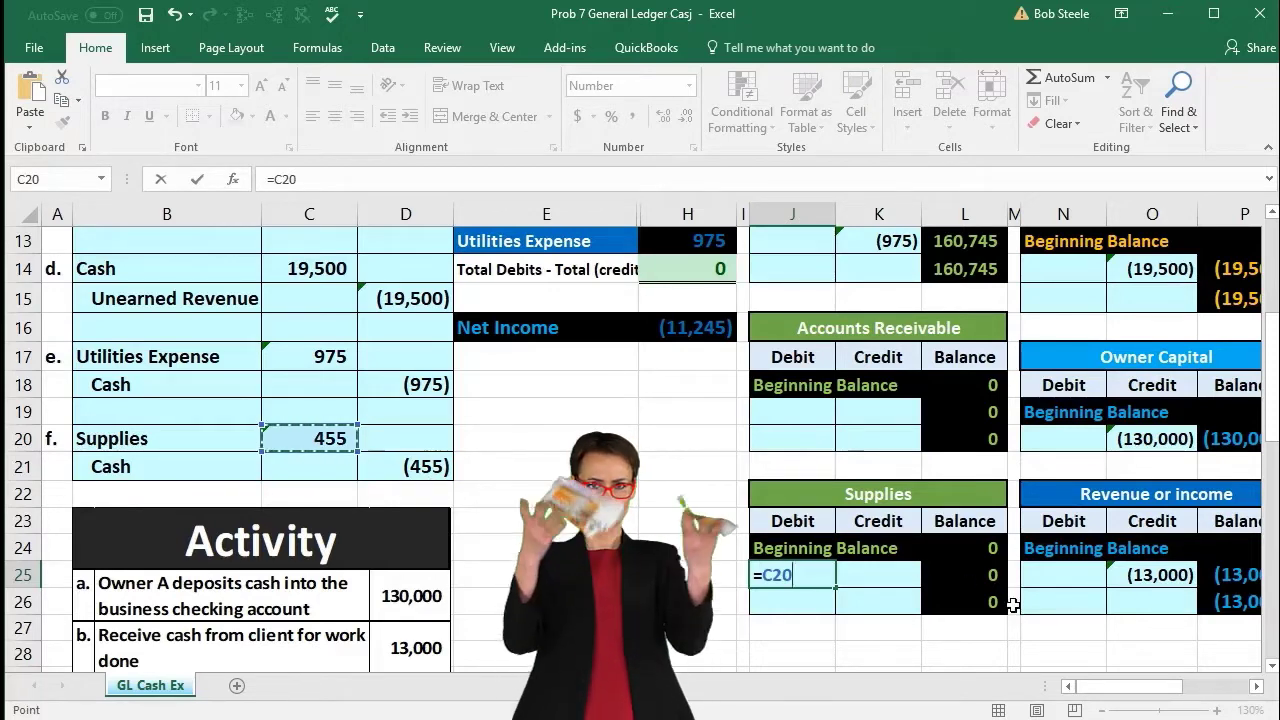
pyautogui.scroll(3, 1013, 604)
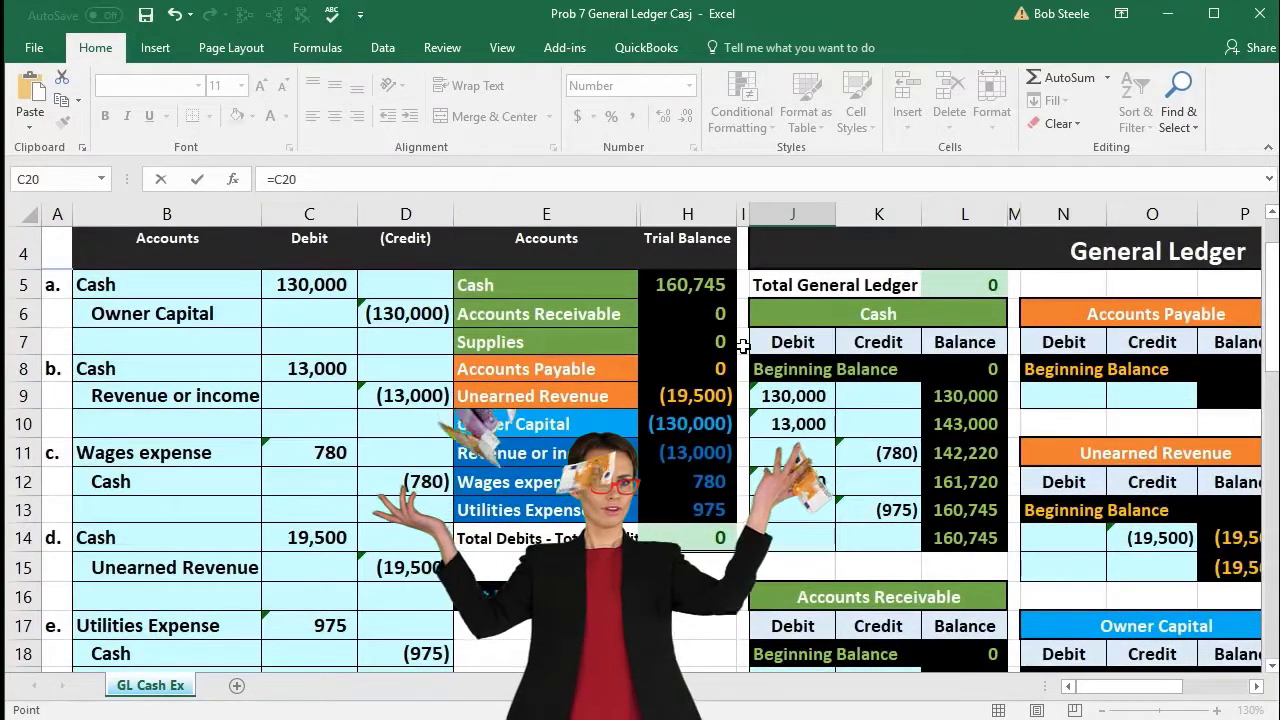
pyautogui.scroll(-1, 746, 400)
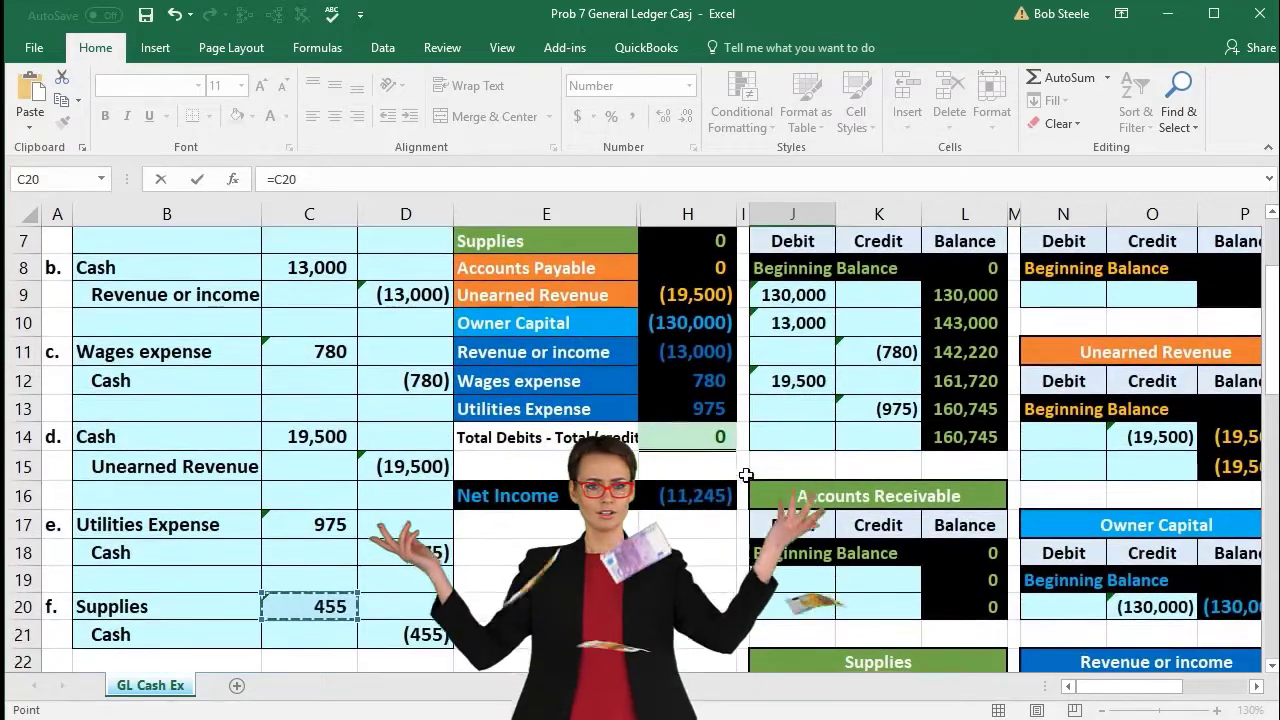
pyautogui.scroll(-3, 746, 480)
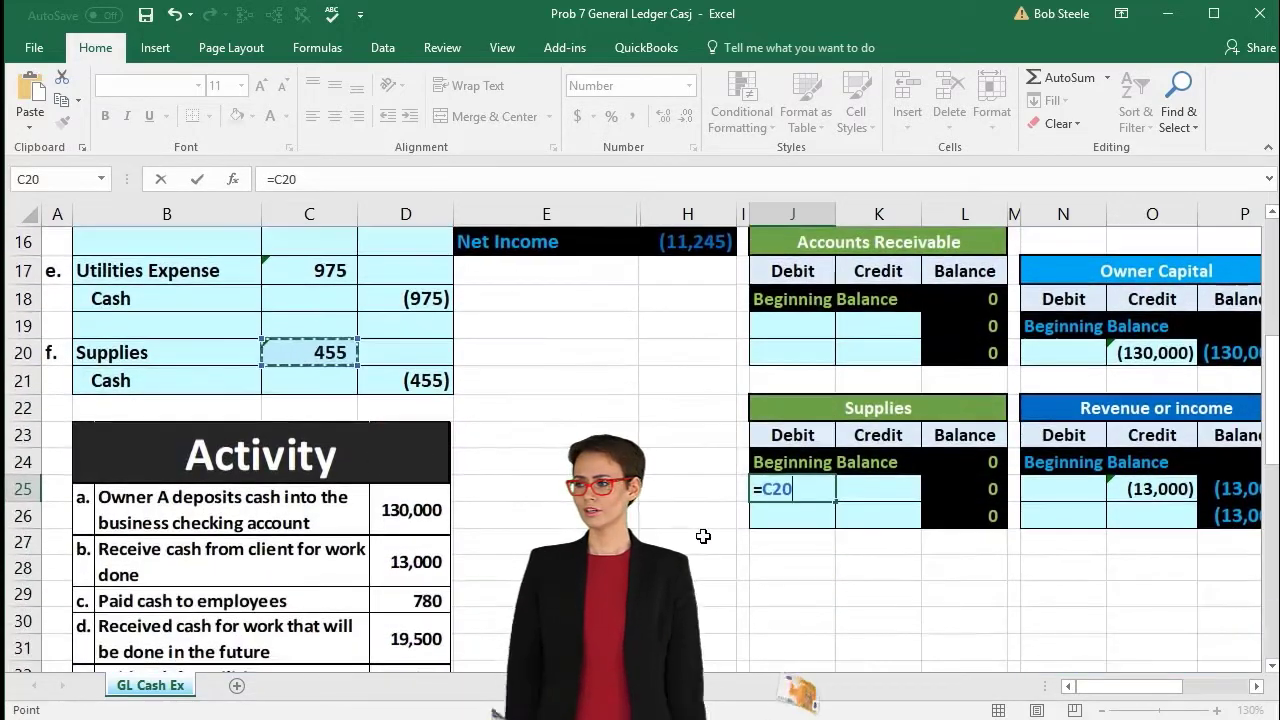
pyautogui.press('Return')
# Post the activity f credit to the Cash ledger in K14 with =D21.
pyautogui.scroll(3, 711, 541)
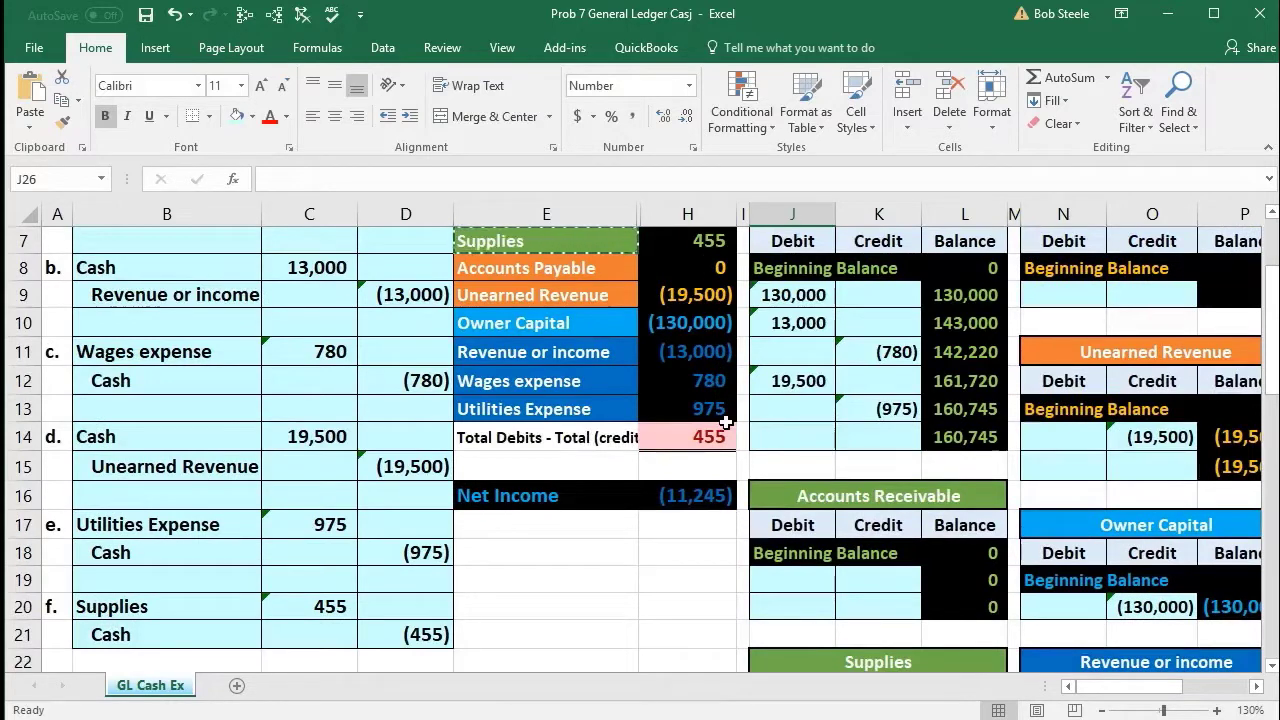
pyautogui.moveTo(234, 636); pyautogui.dragTo(391, 627)
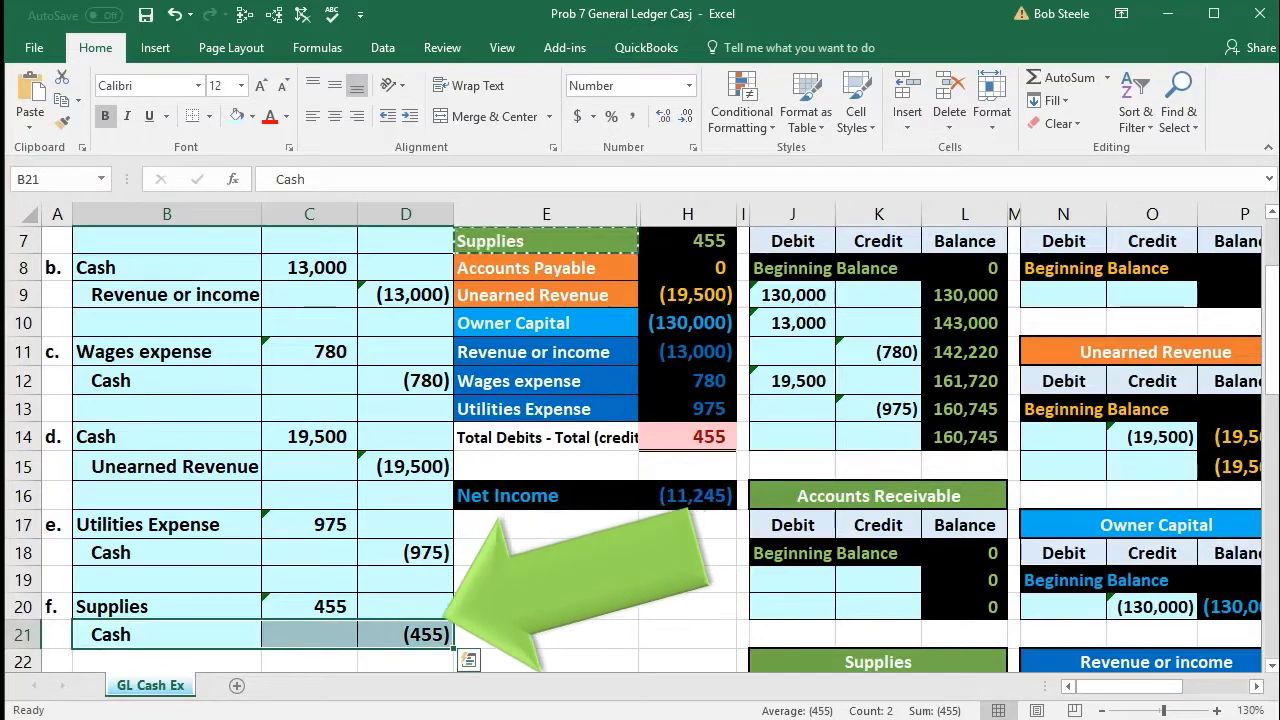
pyautogui.scroll(1, 530, 537)
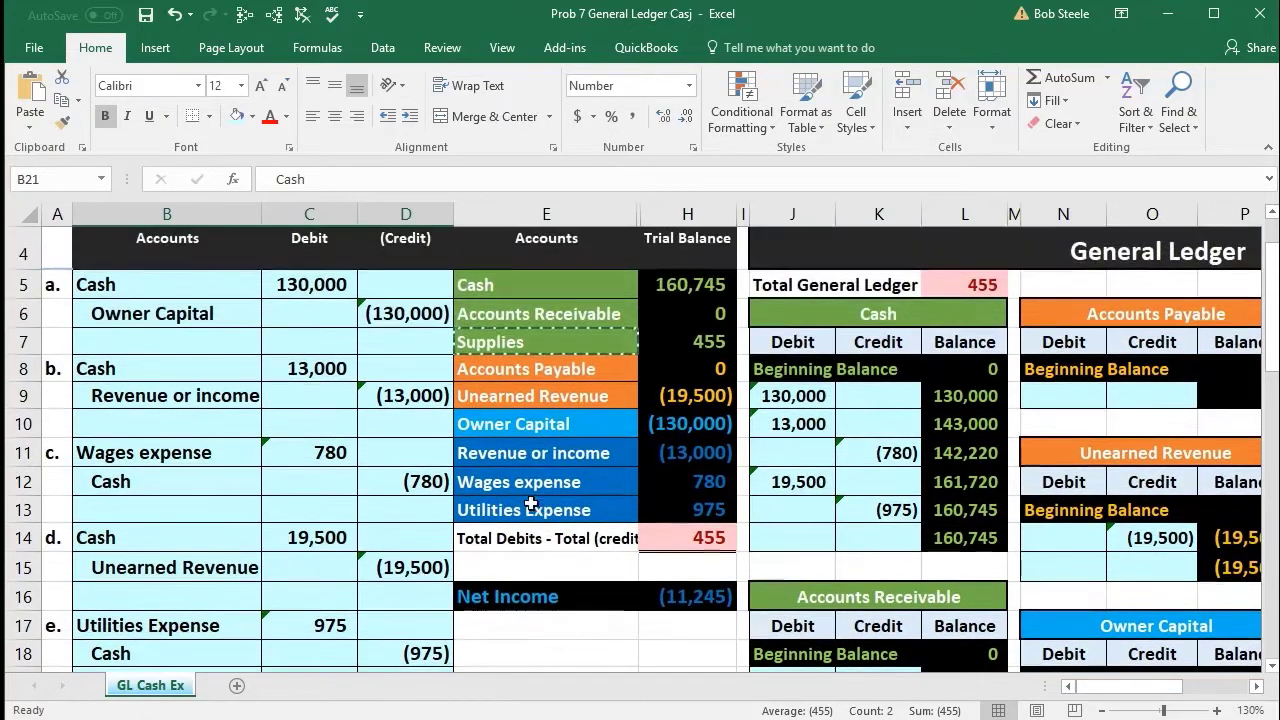
pyautogui.click(893, 538)
pyautogui.scroll(-1, 893, 538)
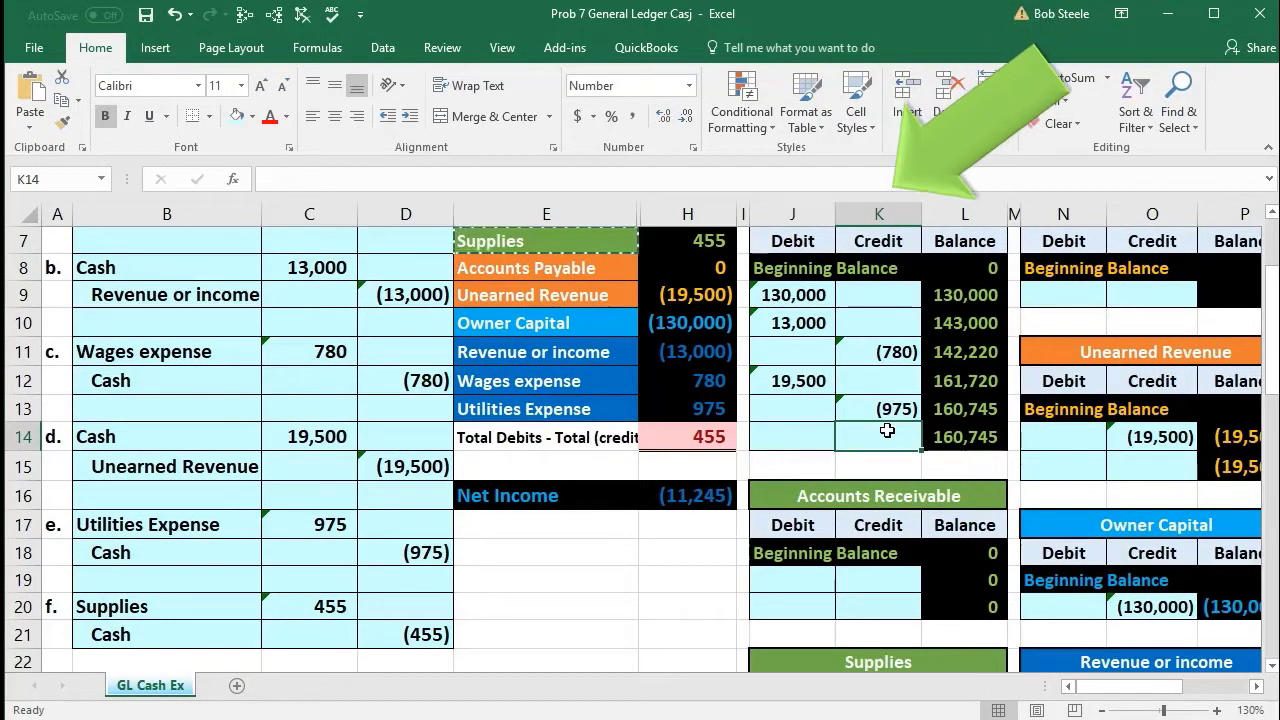
pyautogui.write('=')
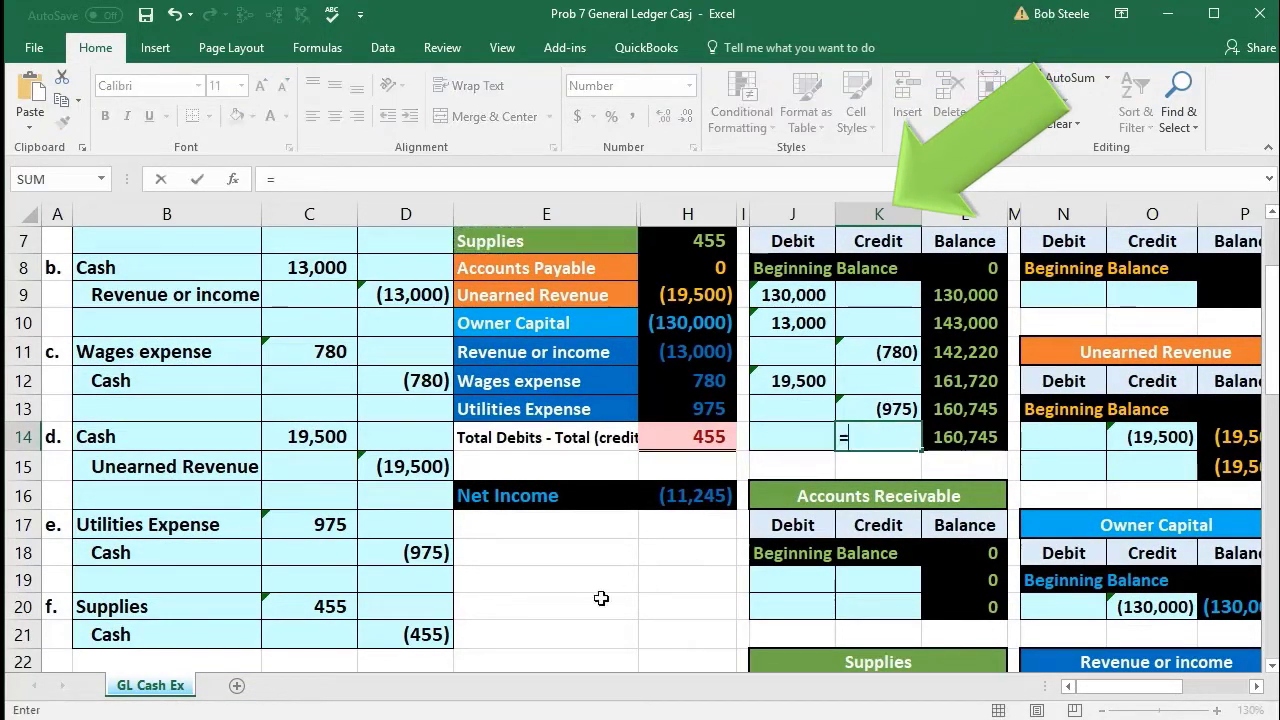
pyautogui.click(424, 636)
pyautogui.scroll(1, 857, 572)
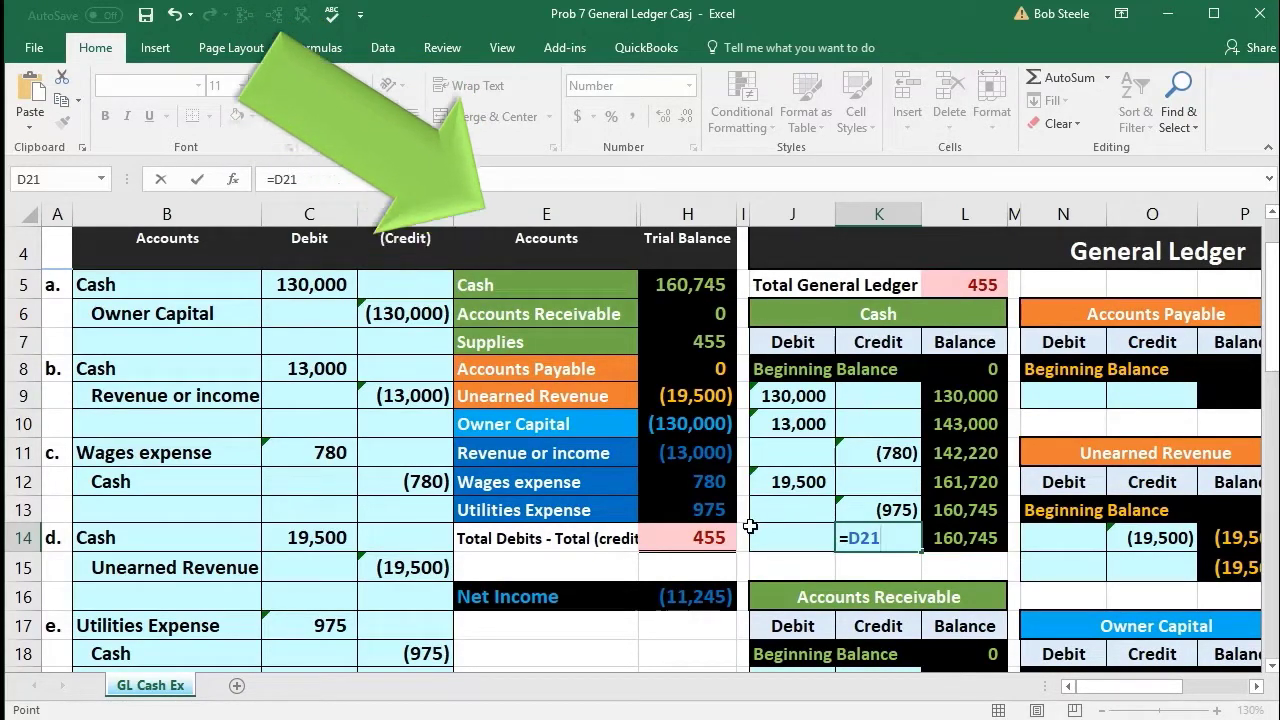
pyautogui.press('Return')
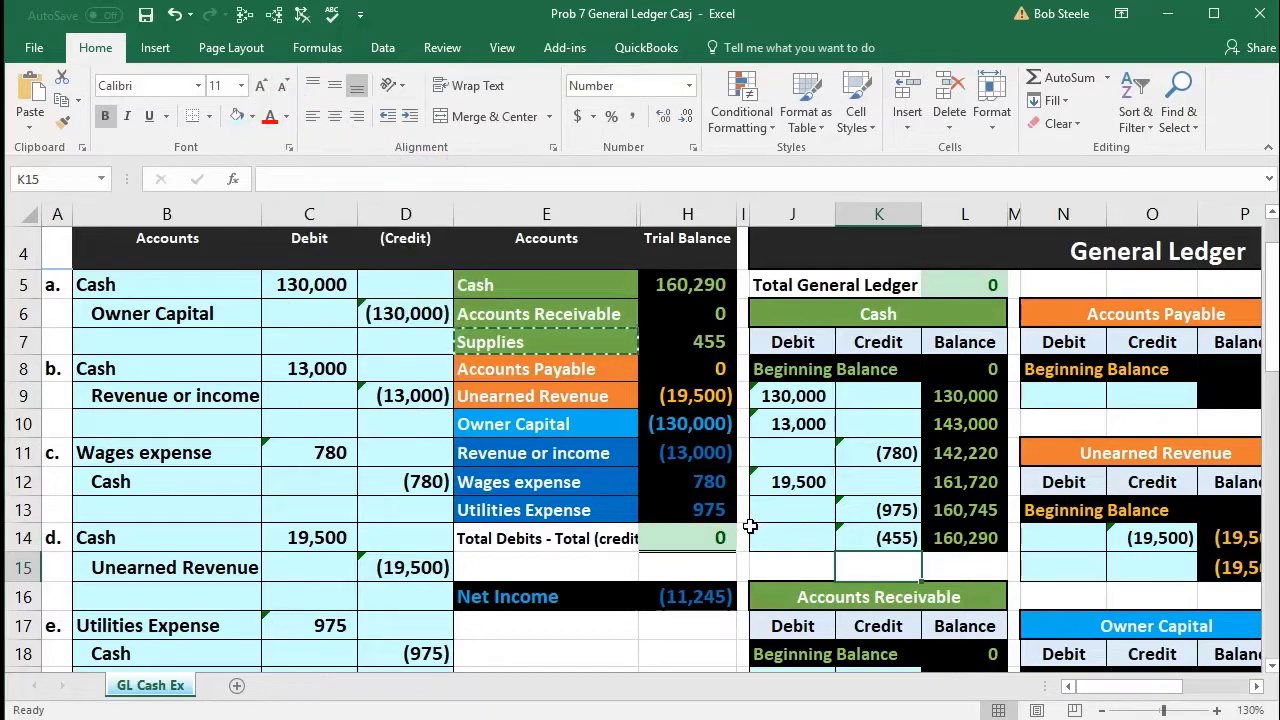
# Review how the journal entries flow through the general ledger into the trial balance.
pyautogui.scroll(1, 348, 599)
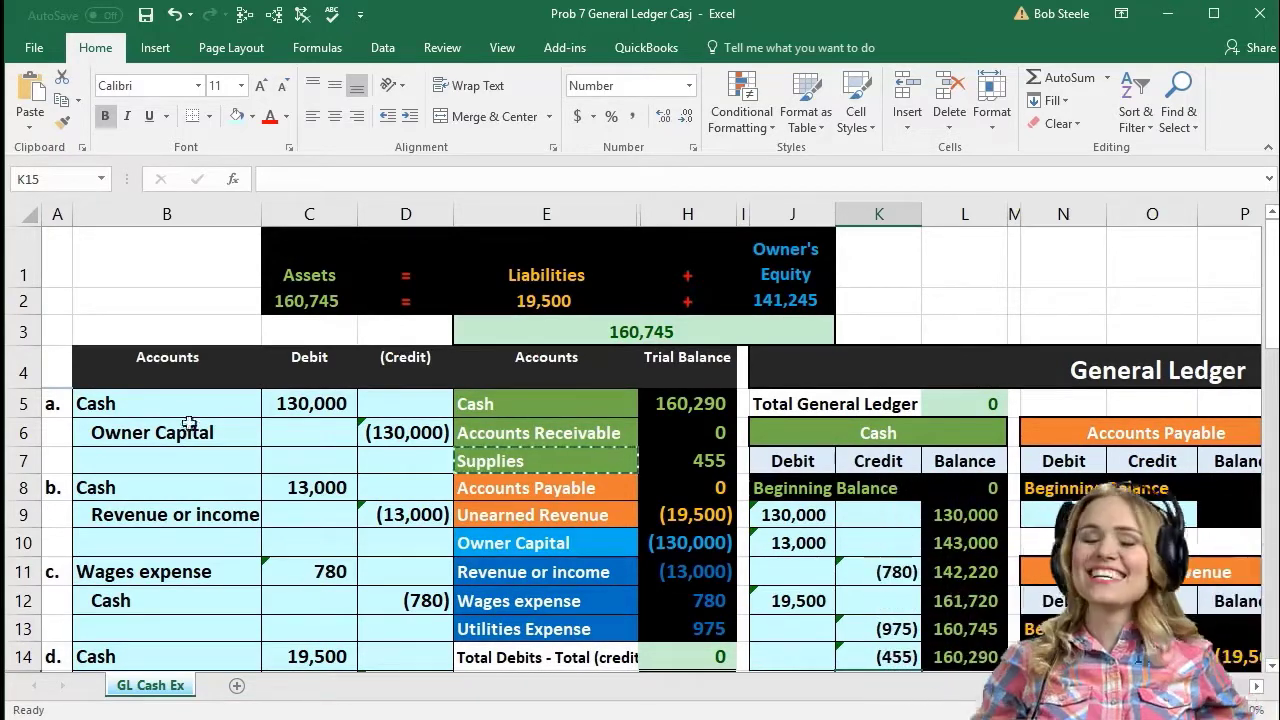
pyautogui.moveTo(163, 405); pyautogui.dragTo(405, 432)
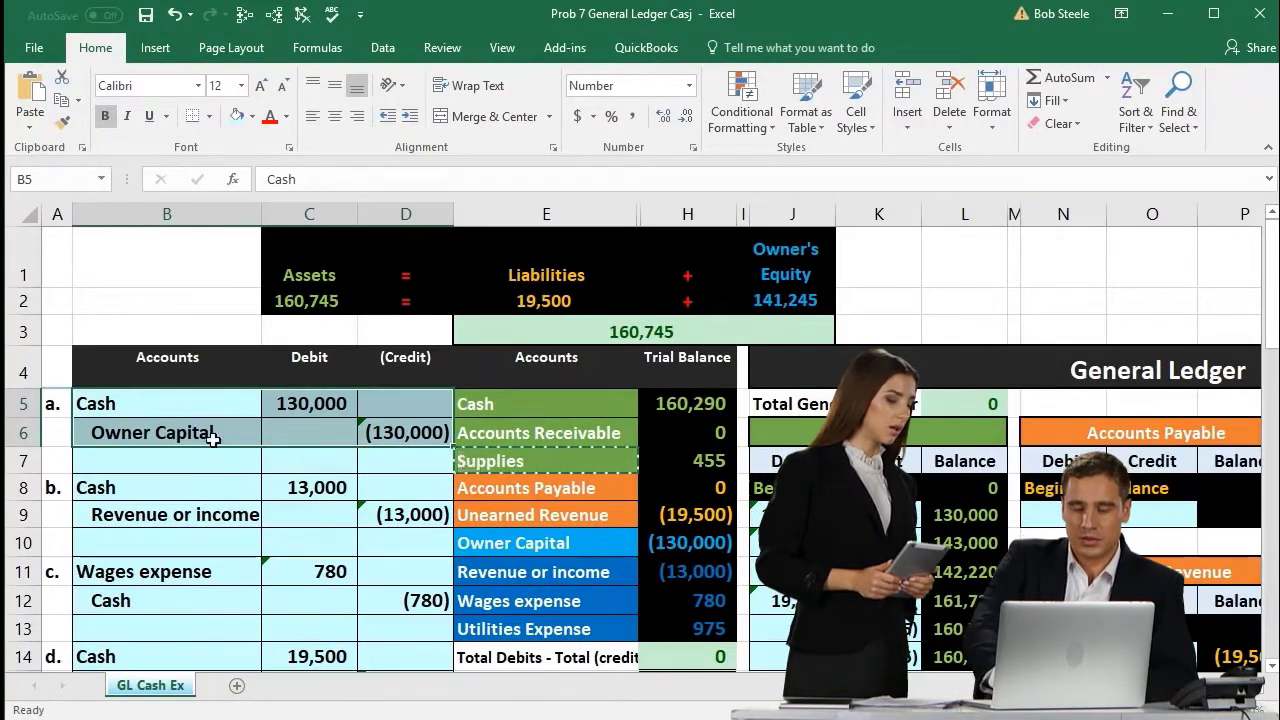
pyautogui.moveTo(193, 411); pyautogui.dragTo(313, 617)
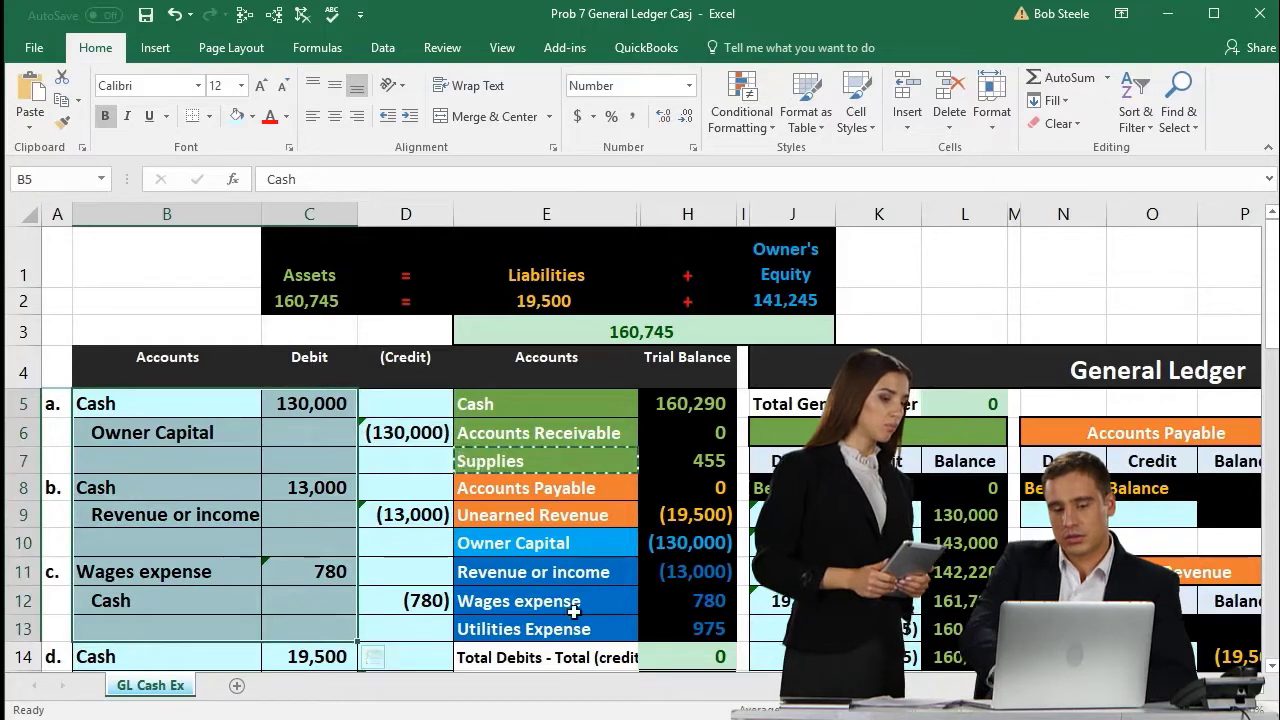
pyautogui.click(878, 600)
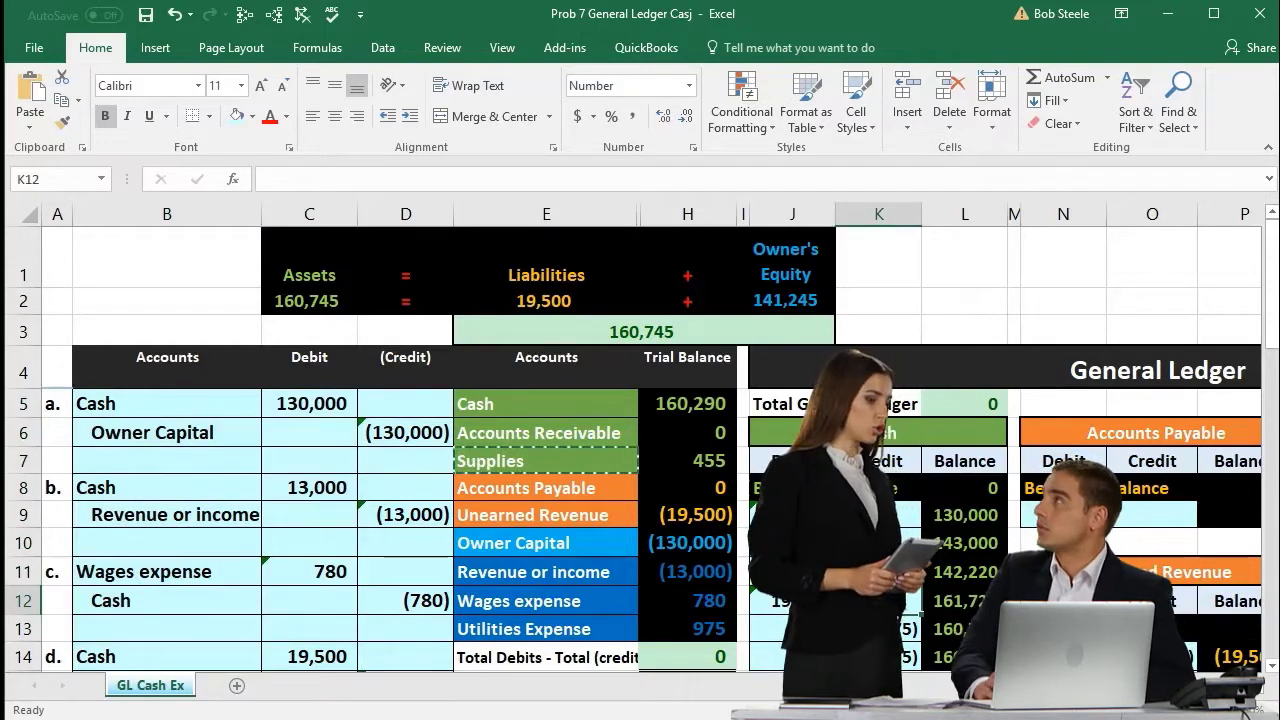
pyautogui.click(716, 484)
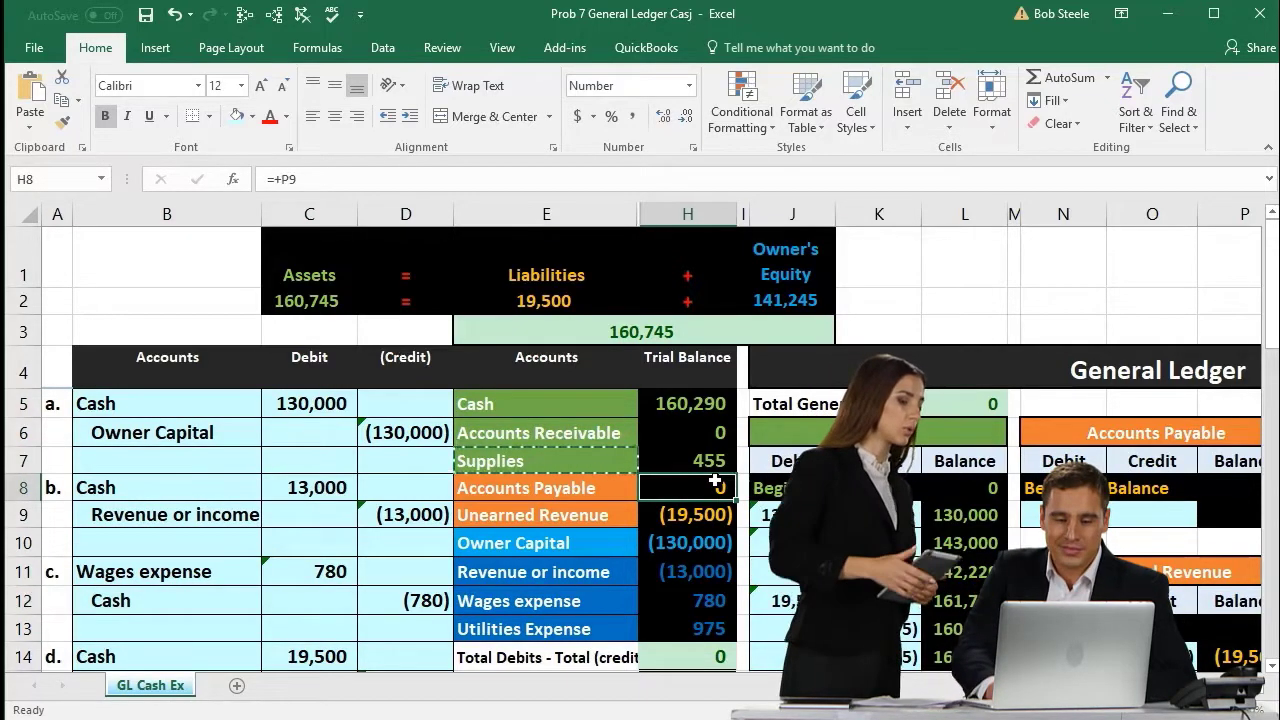